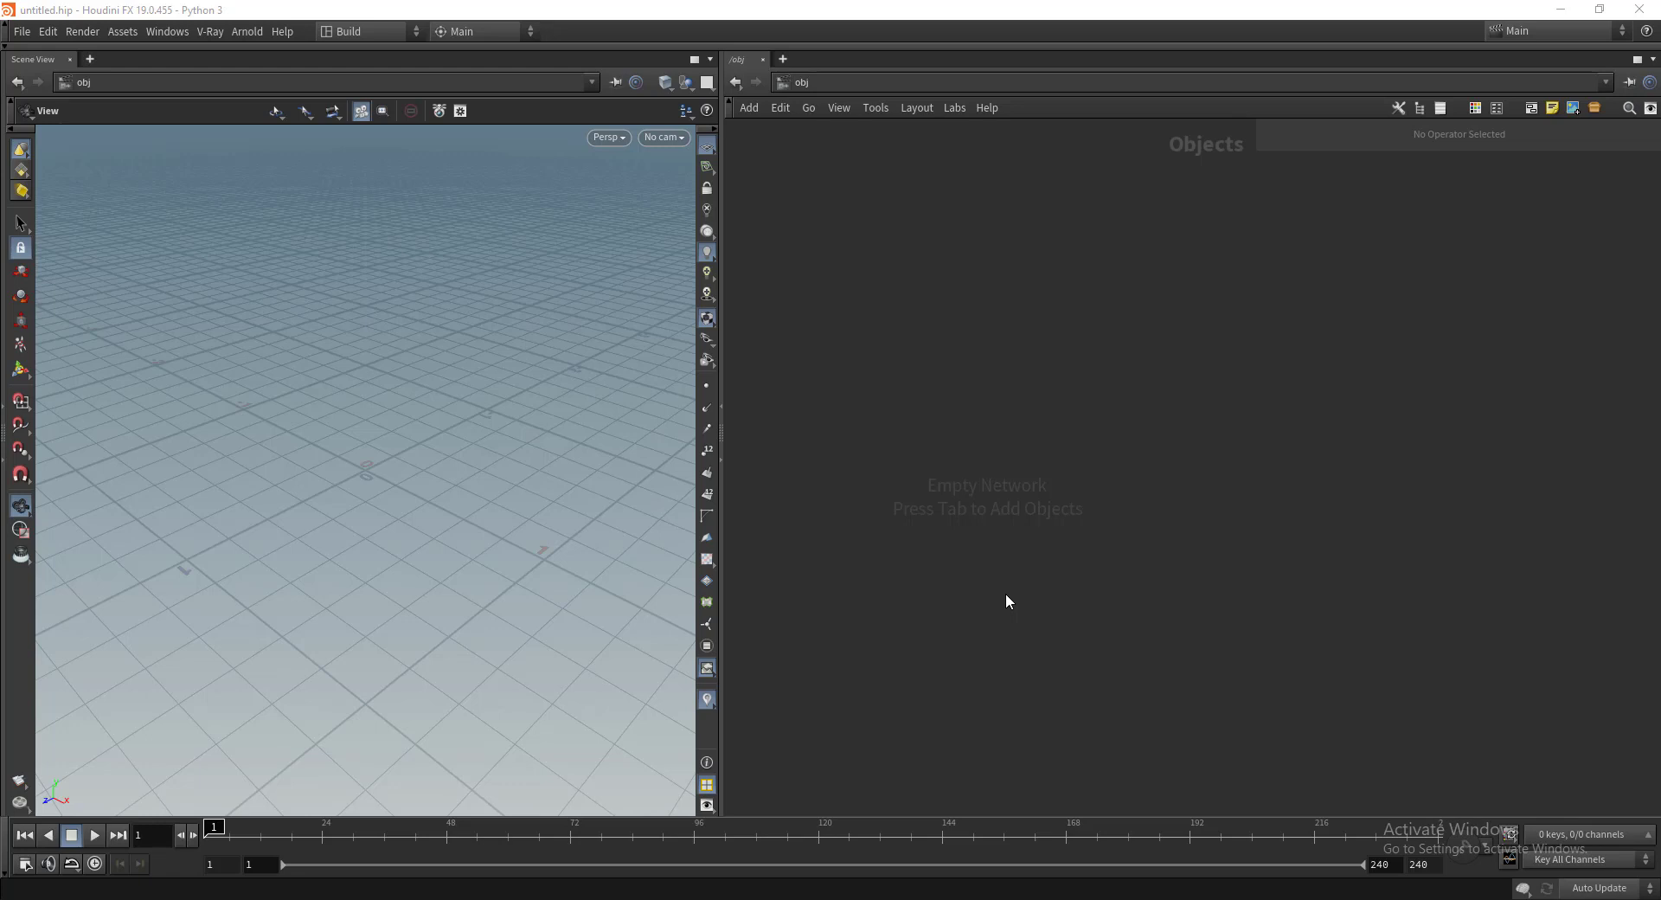
Step: Add a JSQ ARN LOOKDEV KIT node to the object network and place it
{"action": "key", "text": "Tab"}
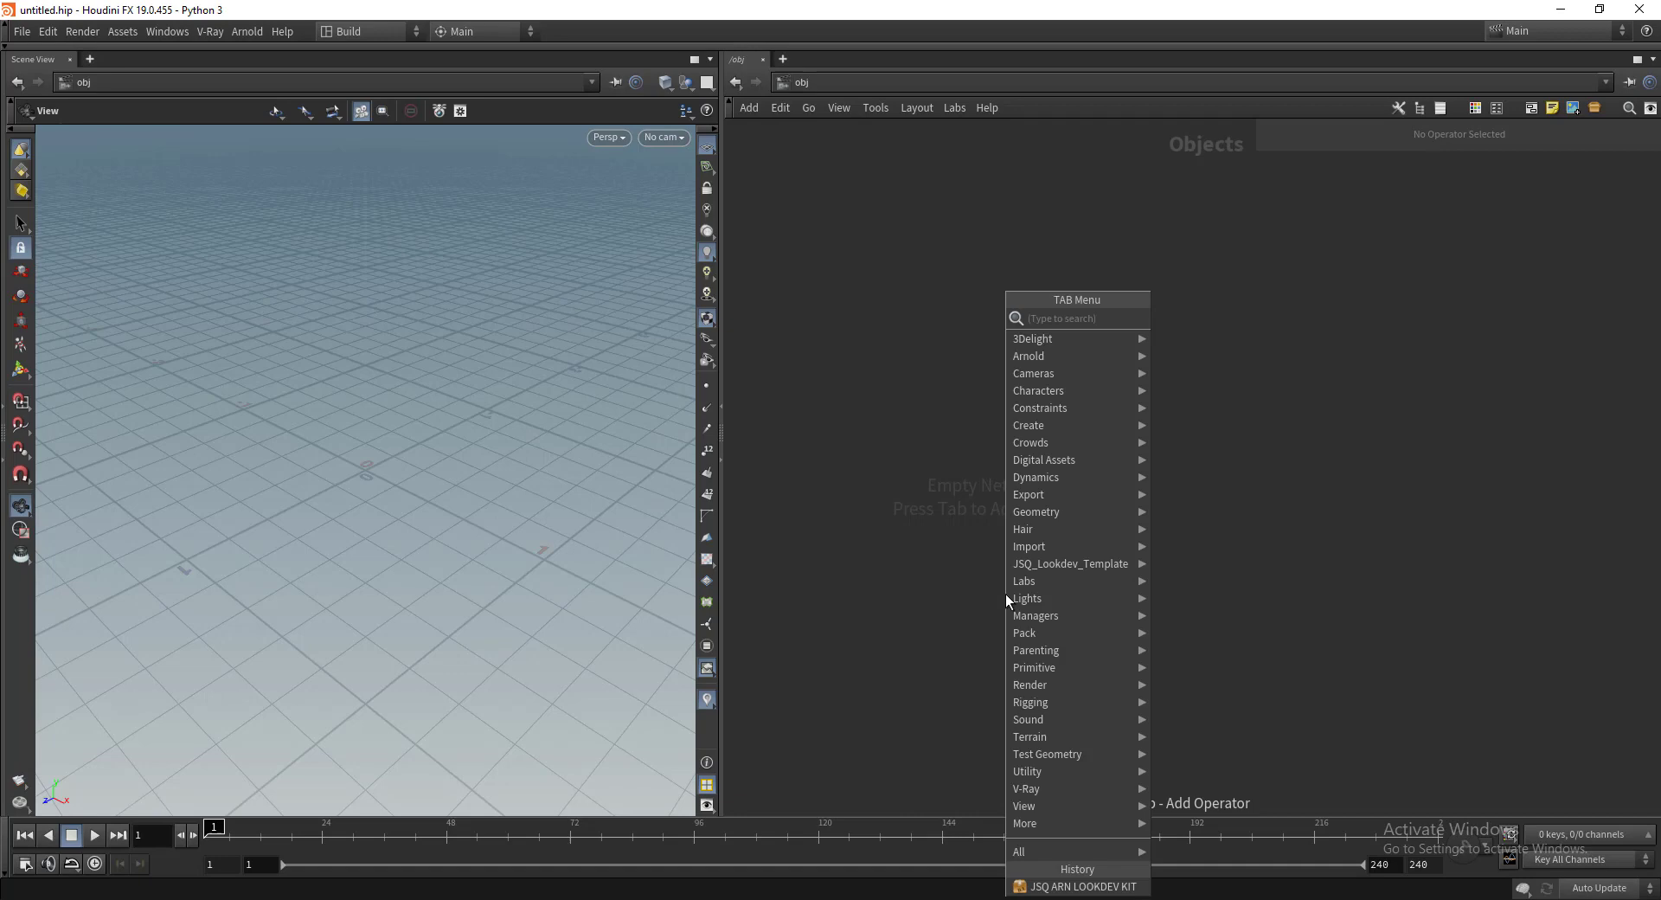
{"action": "type", "text": "jsq"}
{"action": "key", "text": "Down"}
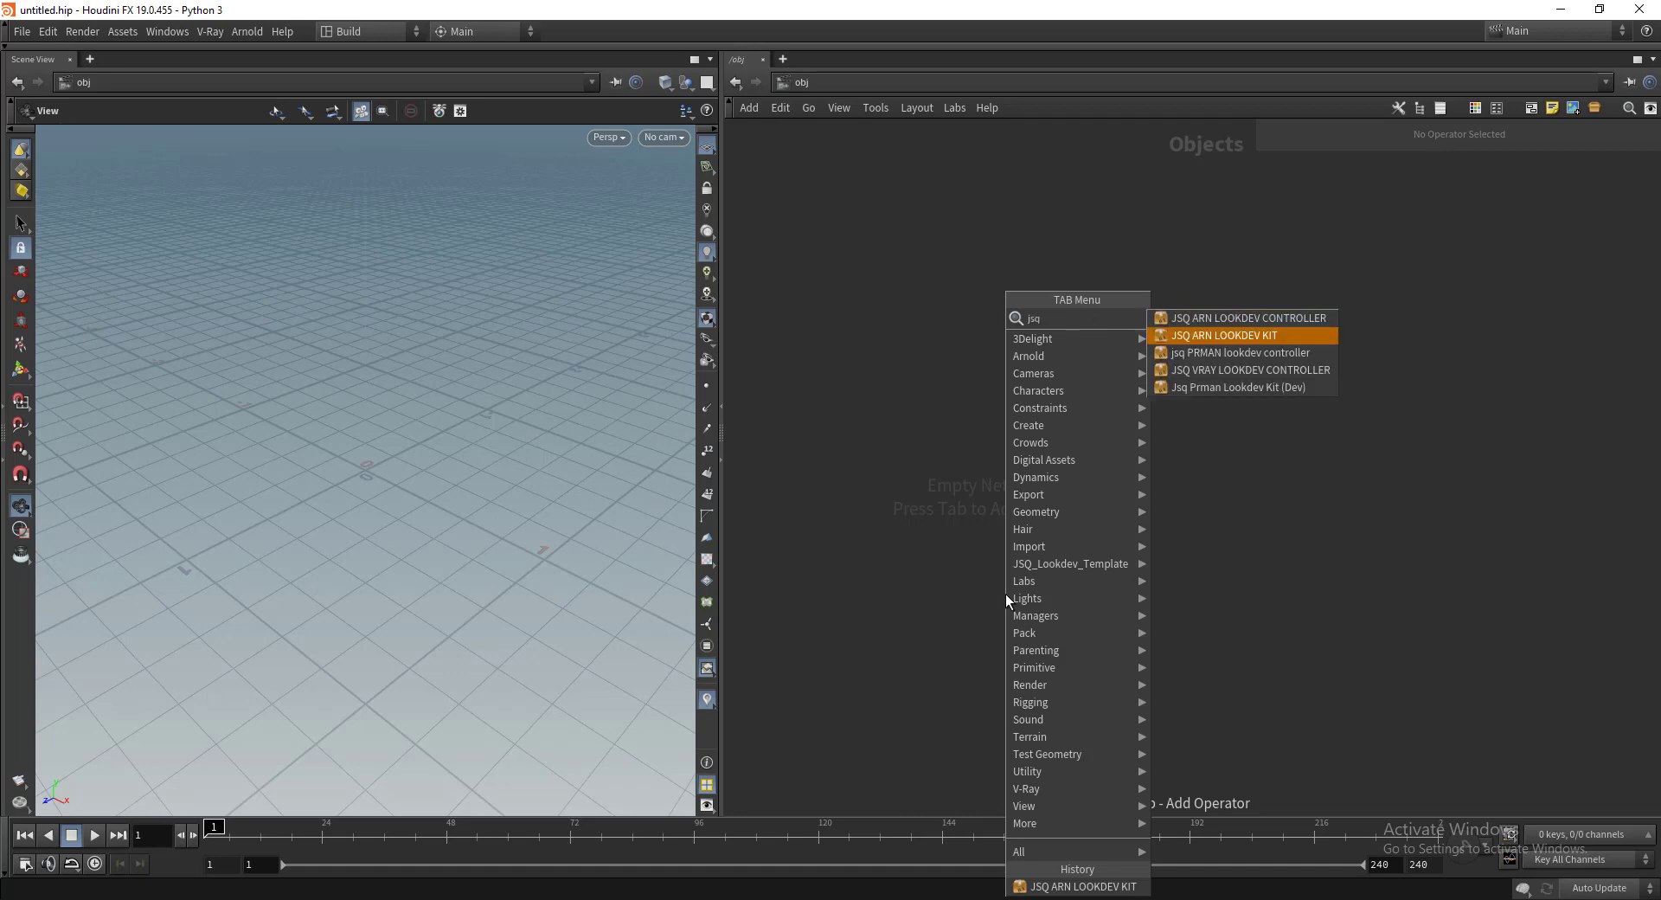
{"action": "key", "text": "Return"}
{"action": "left_click", "coordinate": [993, 551]}
{"action": "left_click_drag", "start_coordinate": [993, 550], "coordinate": [911, 466]}
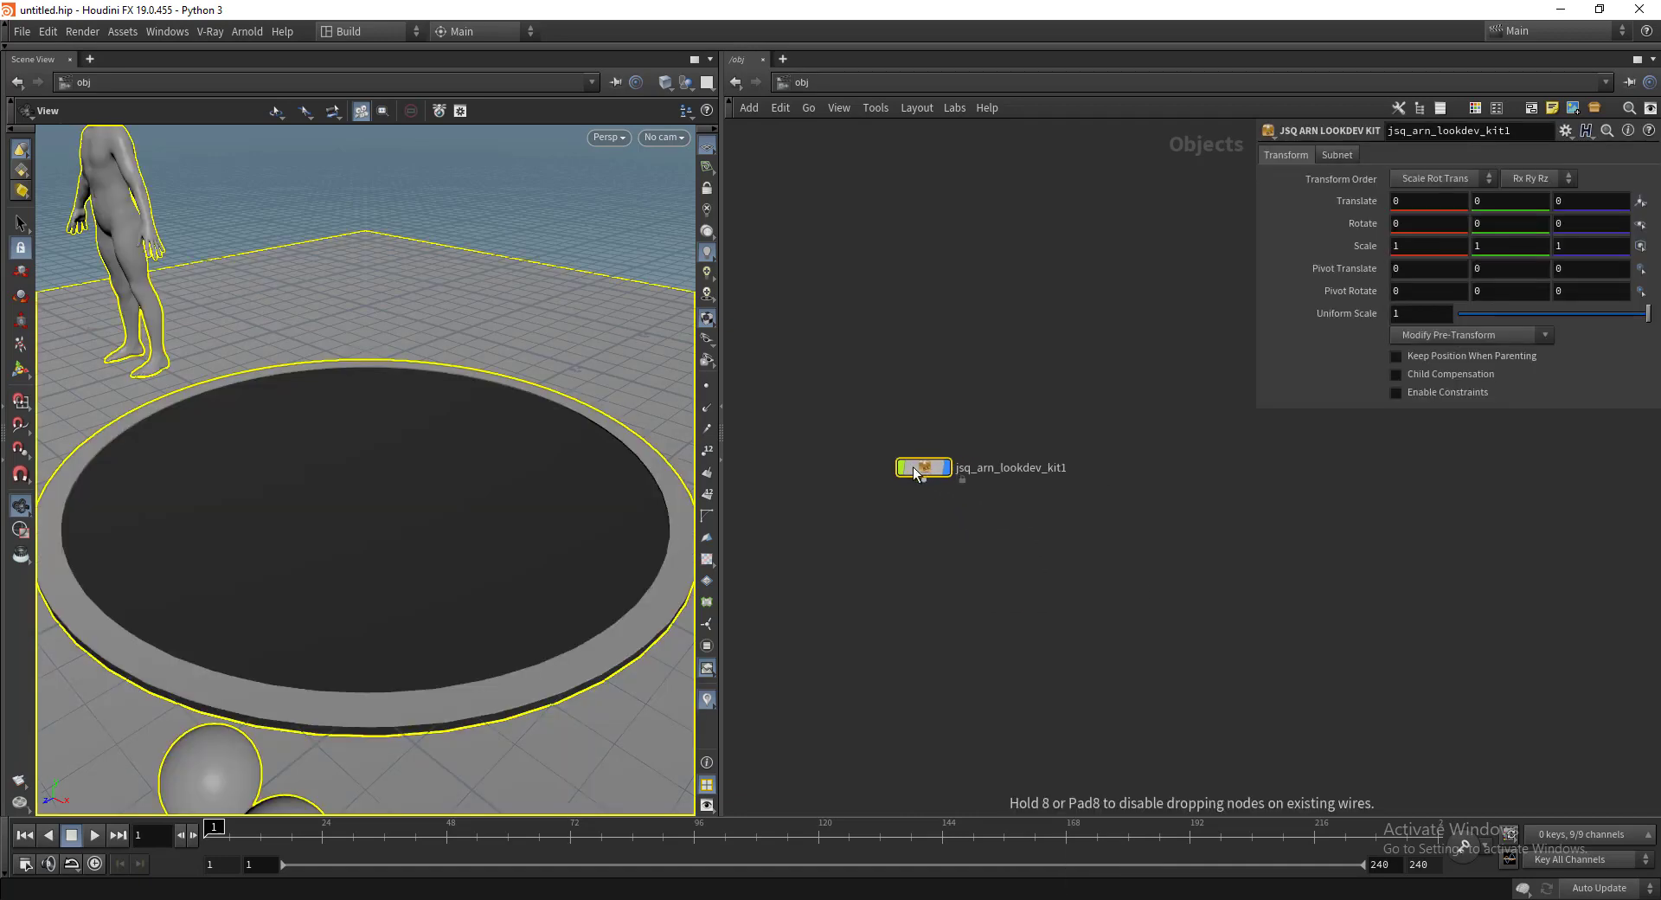
Step: Extract the contents of the lookdev kit node into the object network
{"action": "right_click", "coordinate": [911, 464]}
{"action": "mouse_move", "coordinate": [978, 491]}
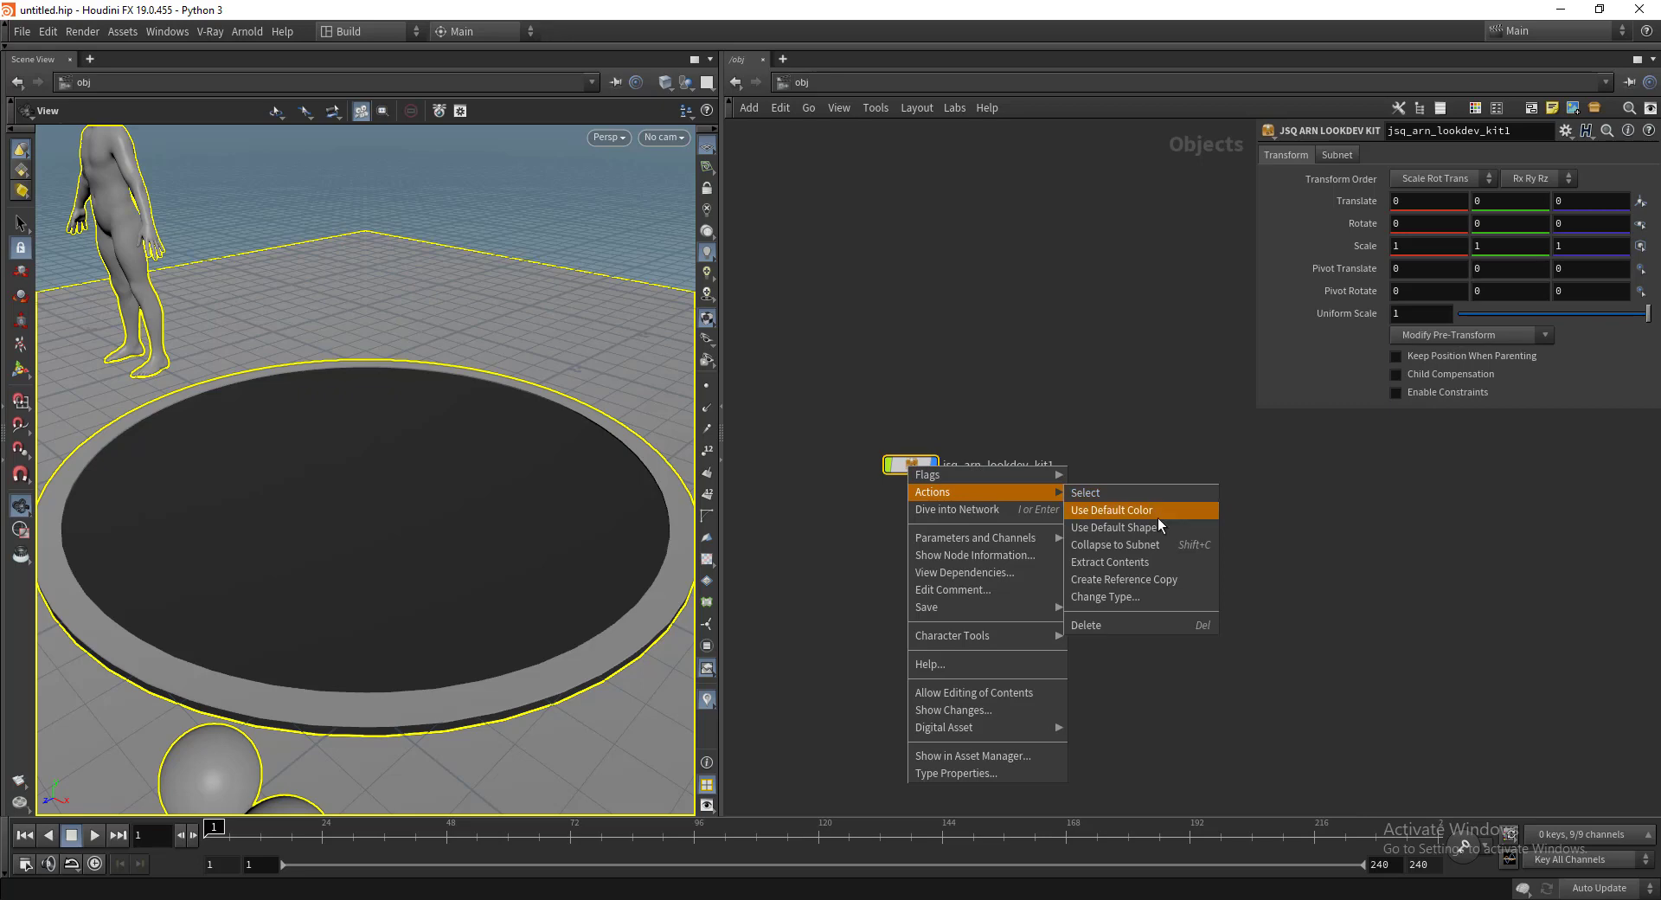
{"action": "left_click", "coordinate": [1126, 562]}
{"action": "left_click", "coordinate": [1033, 487]}
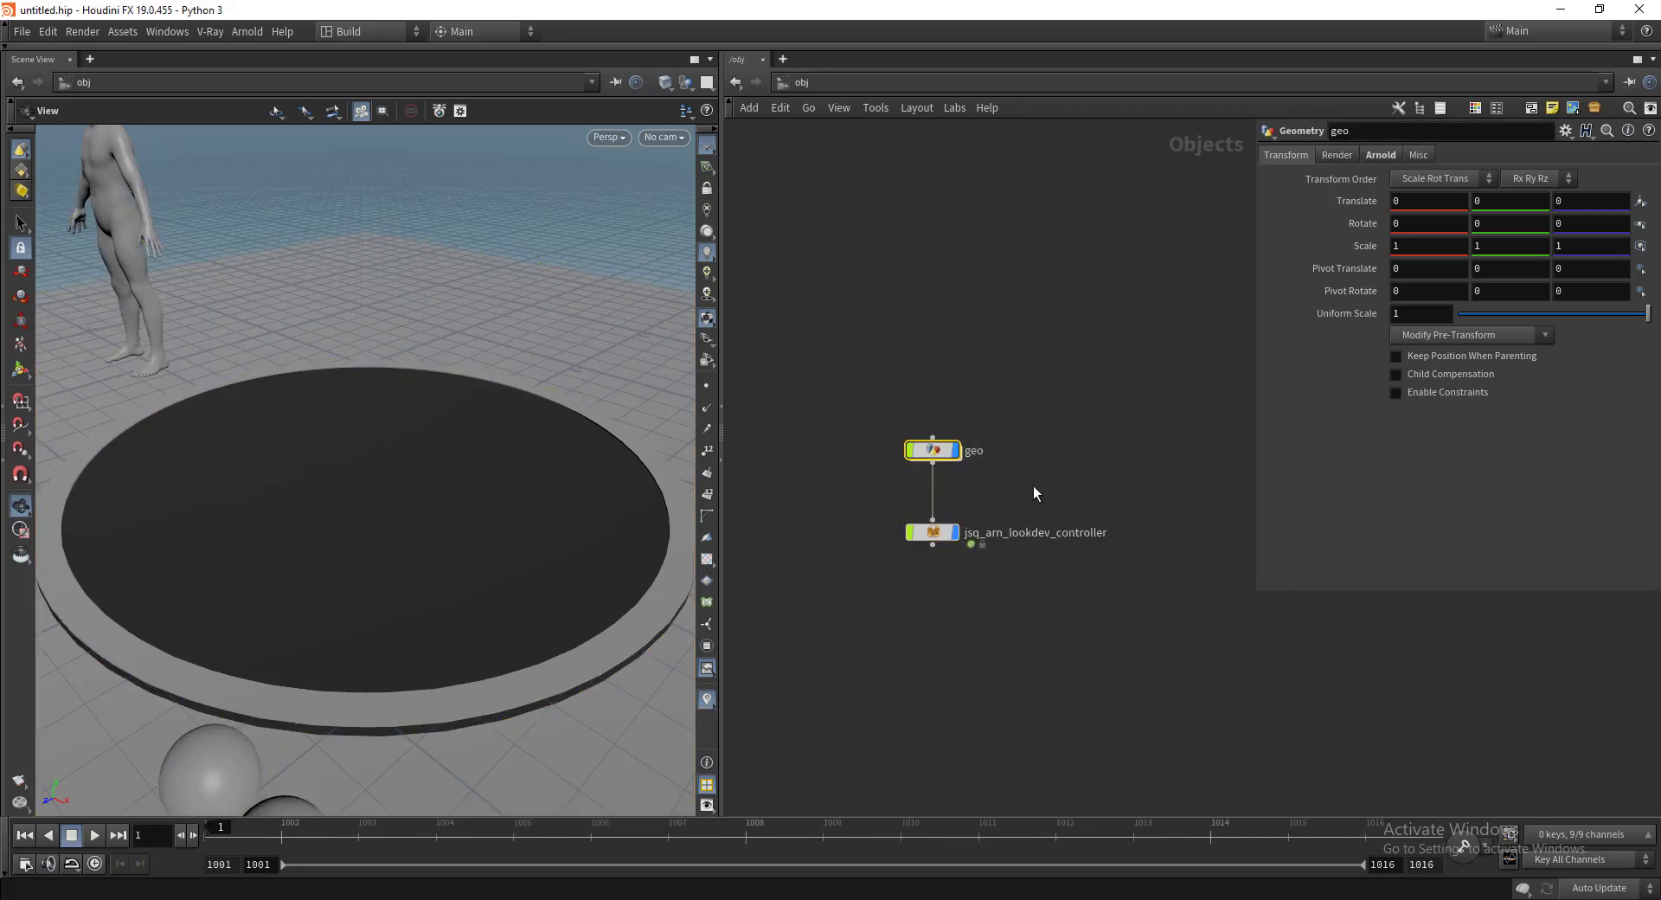
Step: Load $JOB/Desktop/Delorean_GEO.abc into the alembic node inside the geo object
{"action": "double_click", "coordinate": [938, 451]}
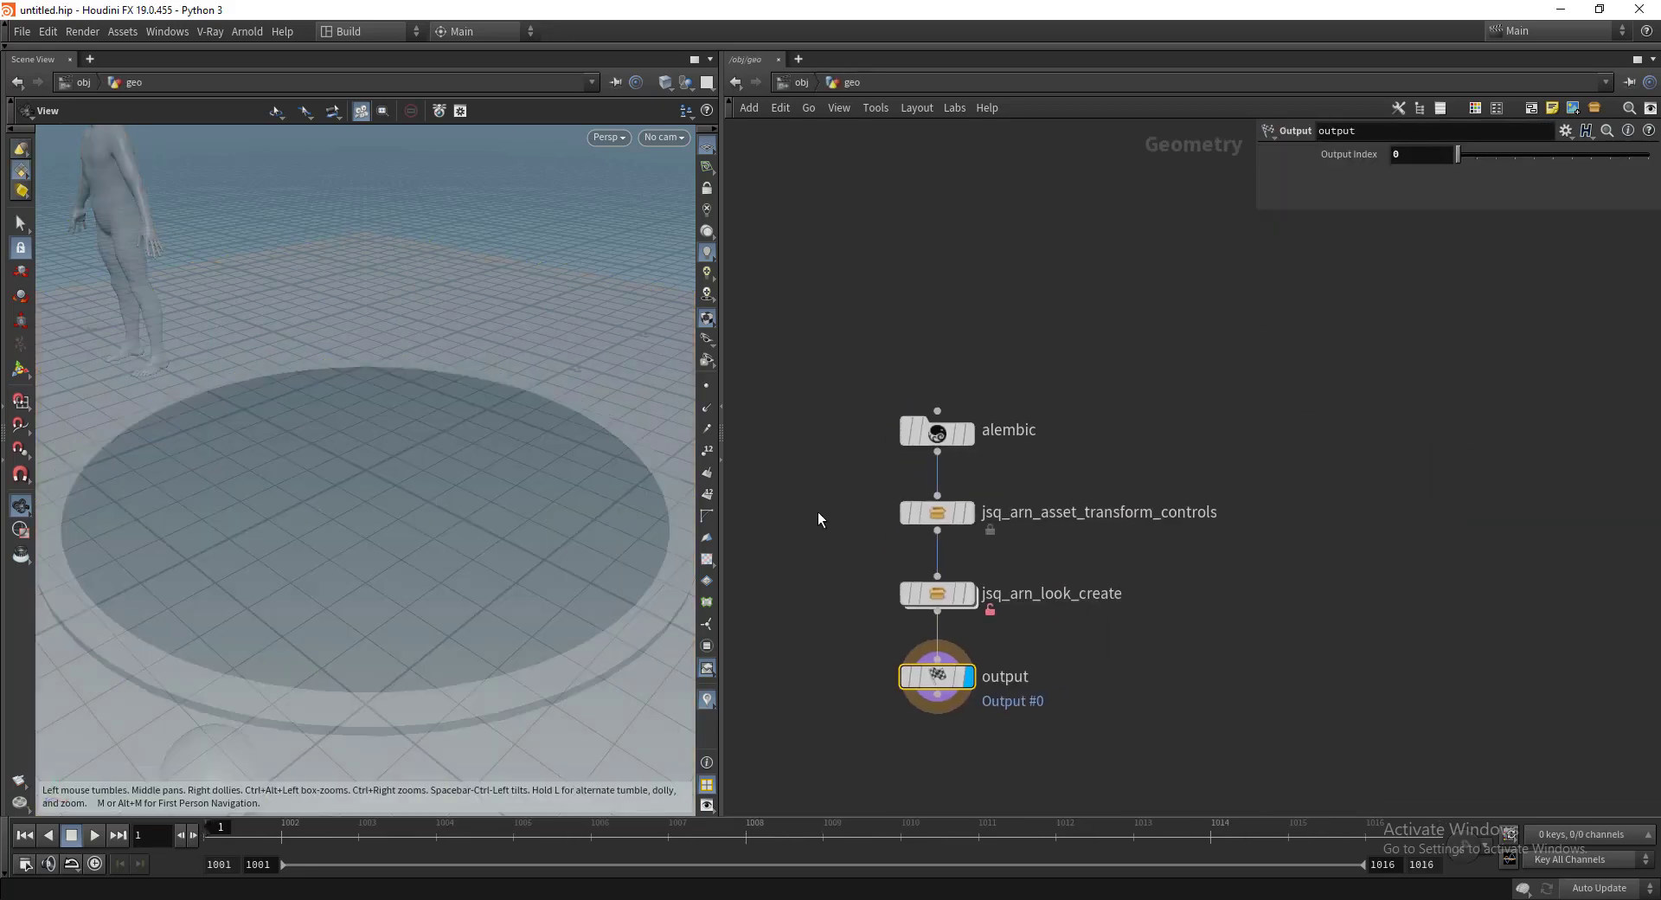
{"action": "left_click", "coordinate": [933, 438]}
{"action": "left_click", "coordinate": [1621, 209]}
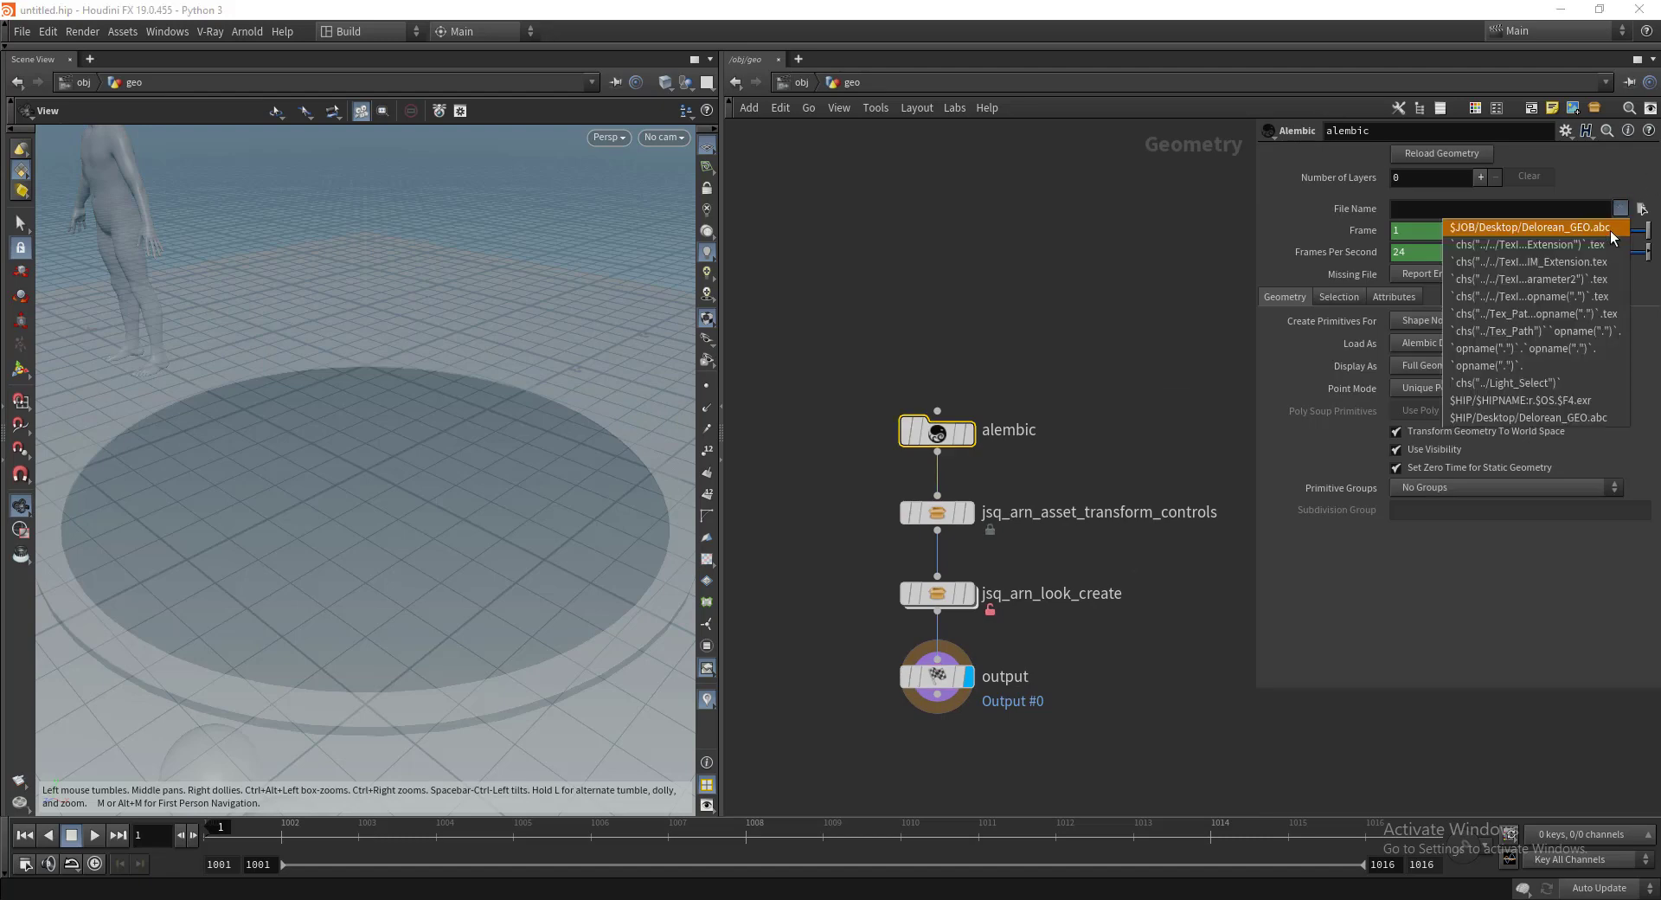
{"action": "left_click", "coordinate": [1615, 228]}
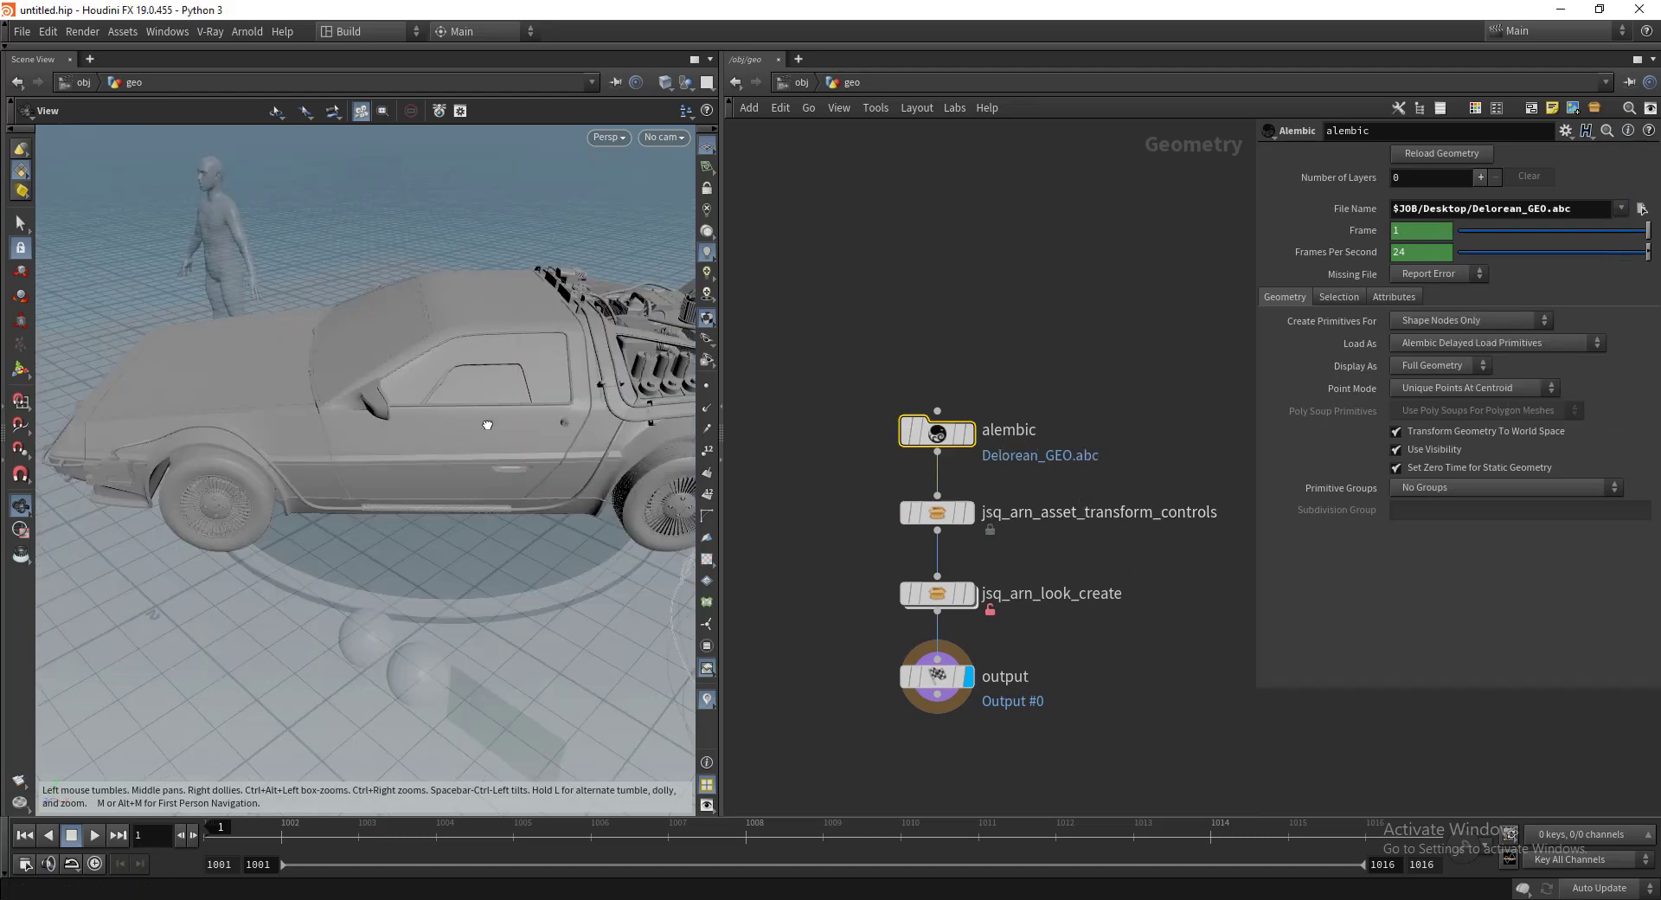
Step: Try out the uniform scale and initial rotation on the asset transform controls node, undoing each change
{"action": "middle_click_drag", "start_coordinate": [994, 496], "coordinate": [1080, 476]}
{"action": "left_click", "coordinate": [1107, 491]}
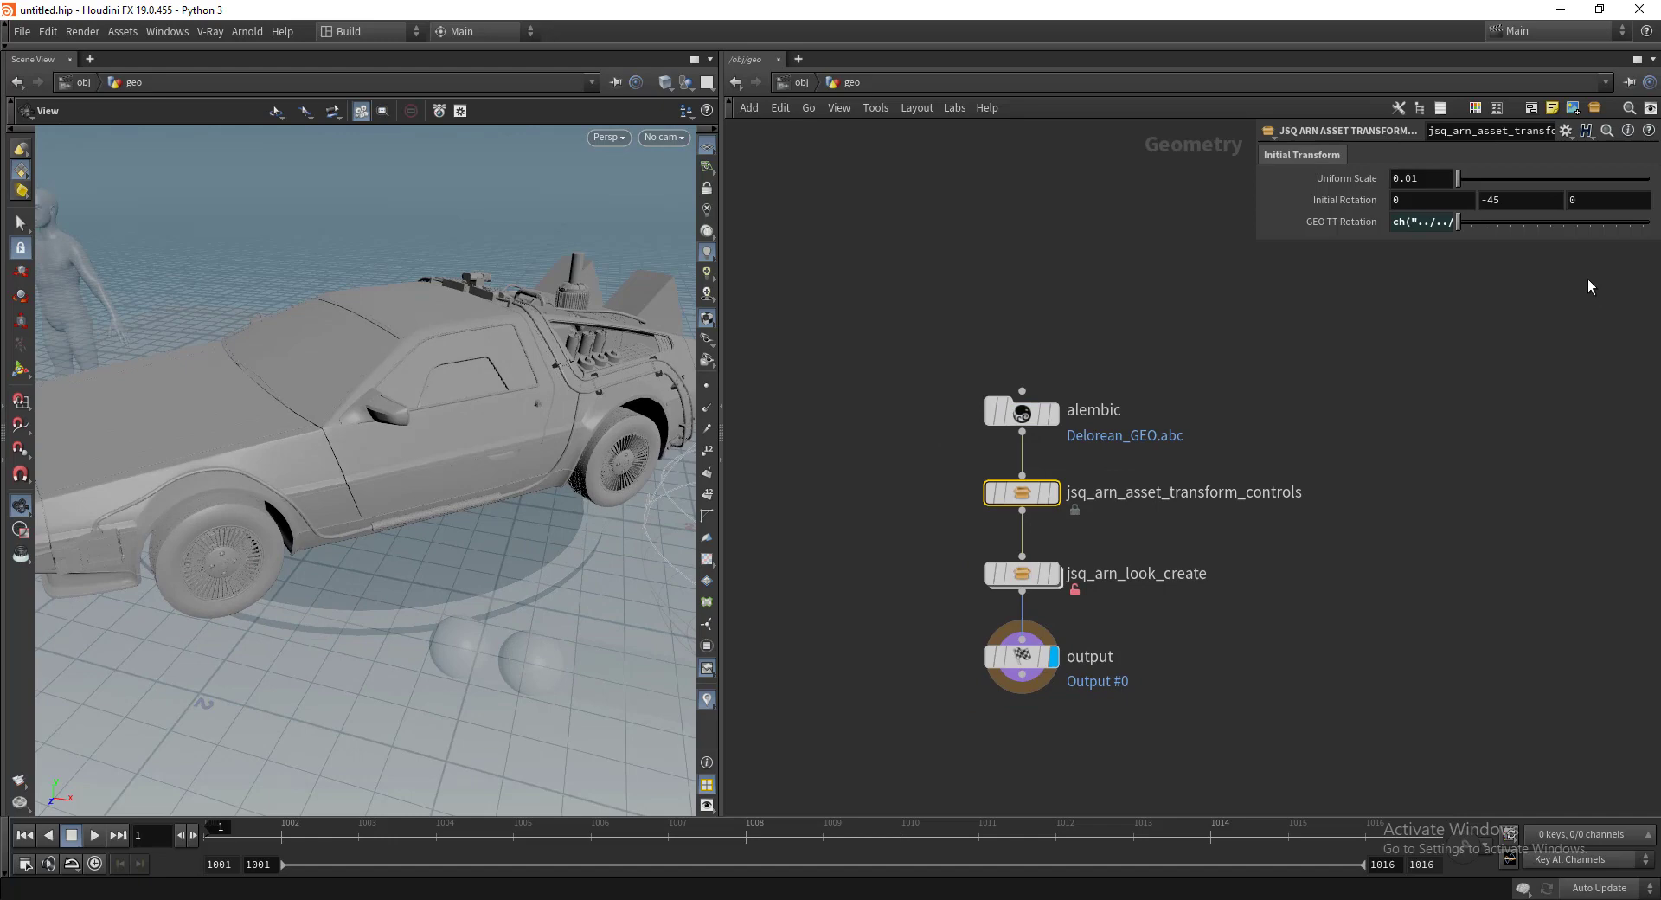
{"action": "middle_click_drag", "start_coordinate": [1438, 183], "coordinate": [1392, 246]}
{"action": "key", "text": "ctrl+z"}
{"action": "middle_click_drag", "start_coordinate": [1514, 201], "coordinate": [1505, 134]}
{"action": "key", "text": "ctrl+z"}
Step: Return to the object level, select the lookdev controller and look through cam1 in the viewport
{"action": "left_click", "coordinate": [801, 83]}
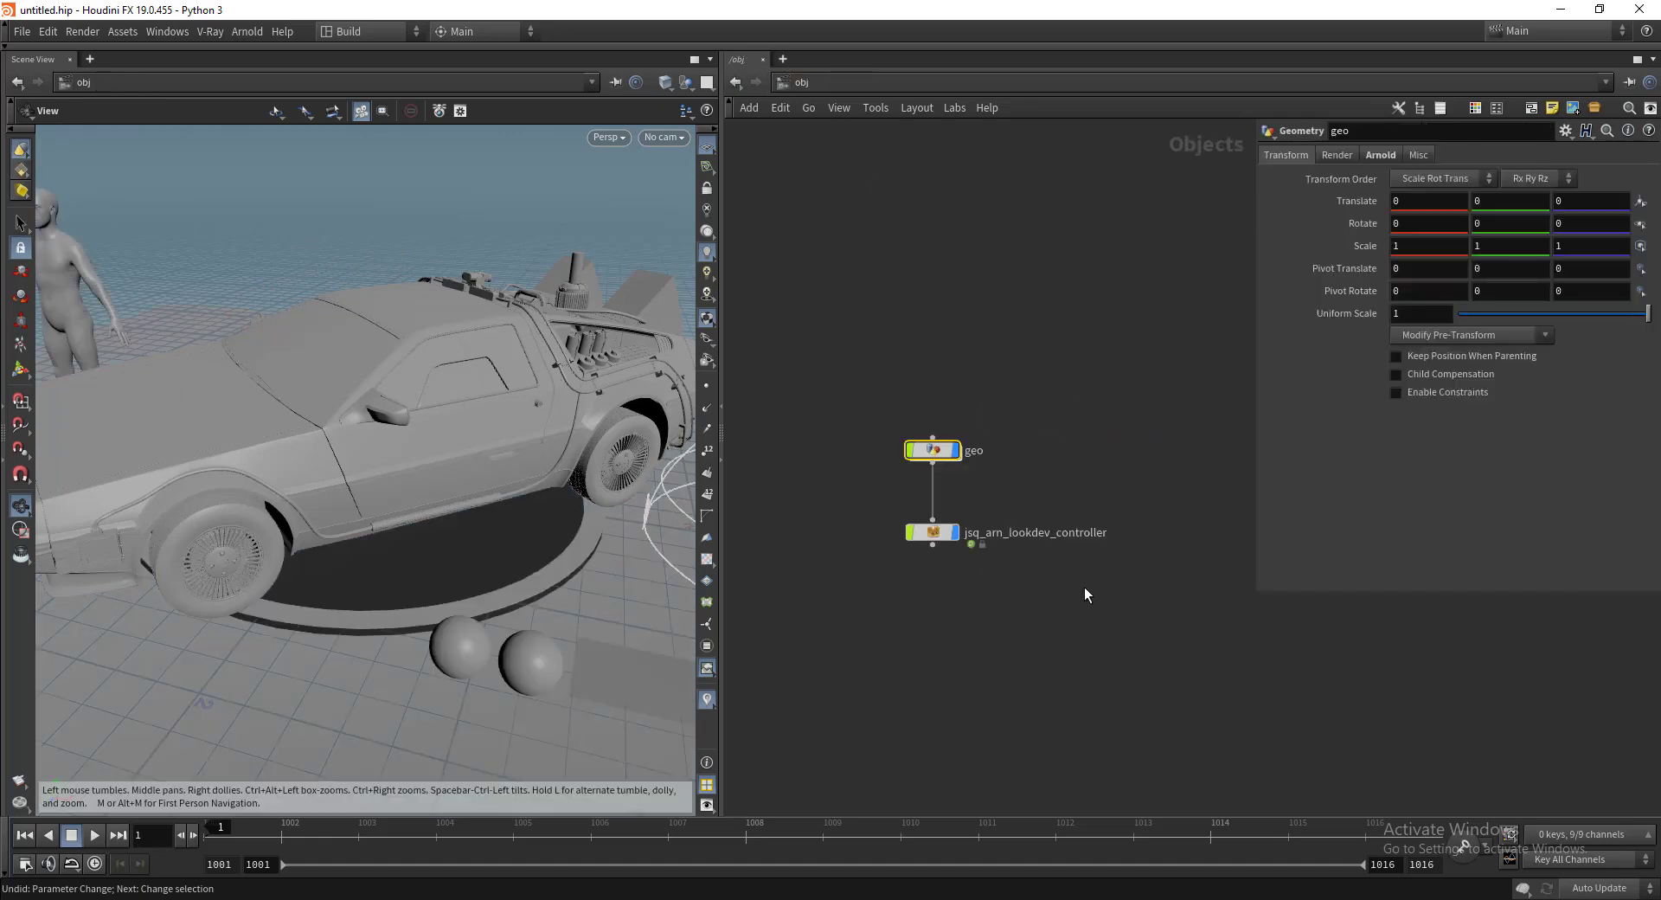
{"action": "left_click_drag", "start_coordinate": [1168, 498], "coordinate": [805, 644]}
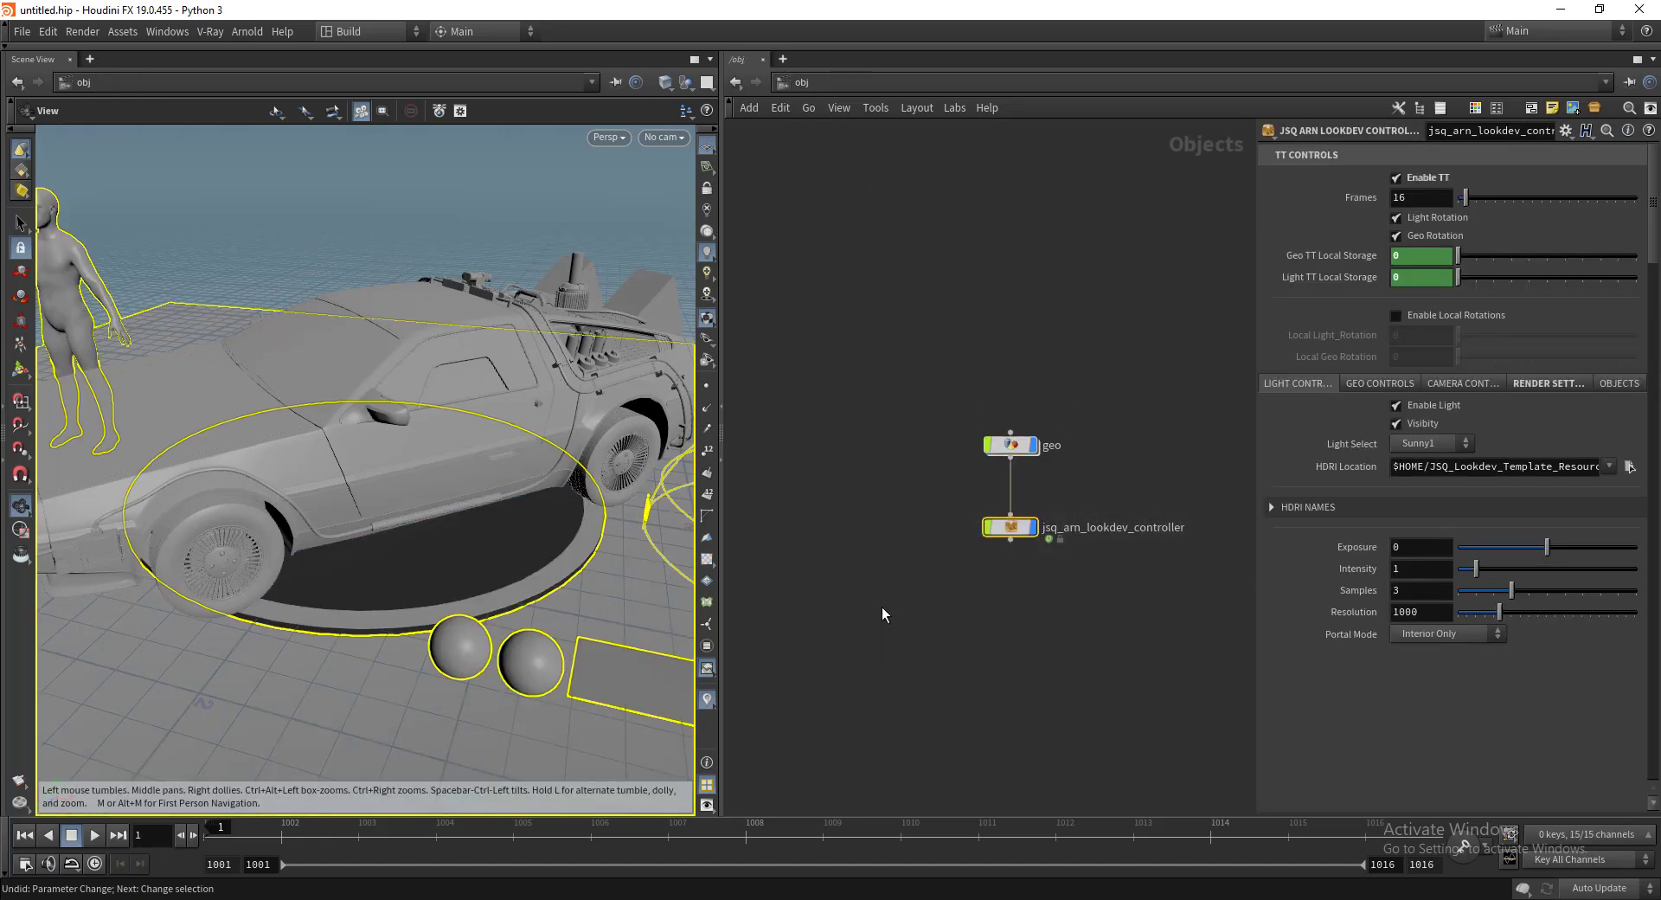
{"action": "left_click", "coordinate": [659, 137]}
{"action": "left_click", "coordinate": [696, 213]}
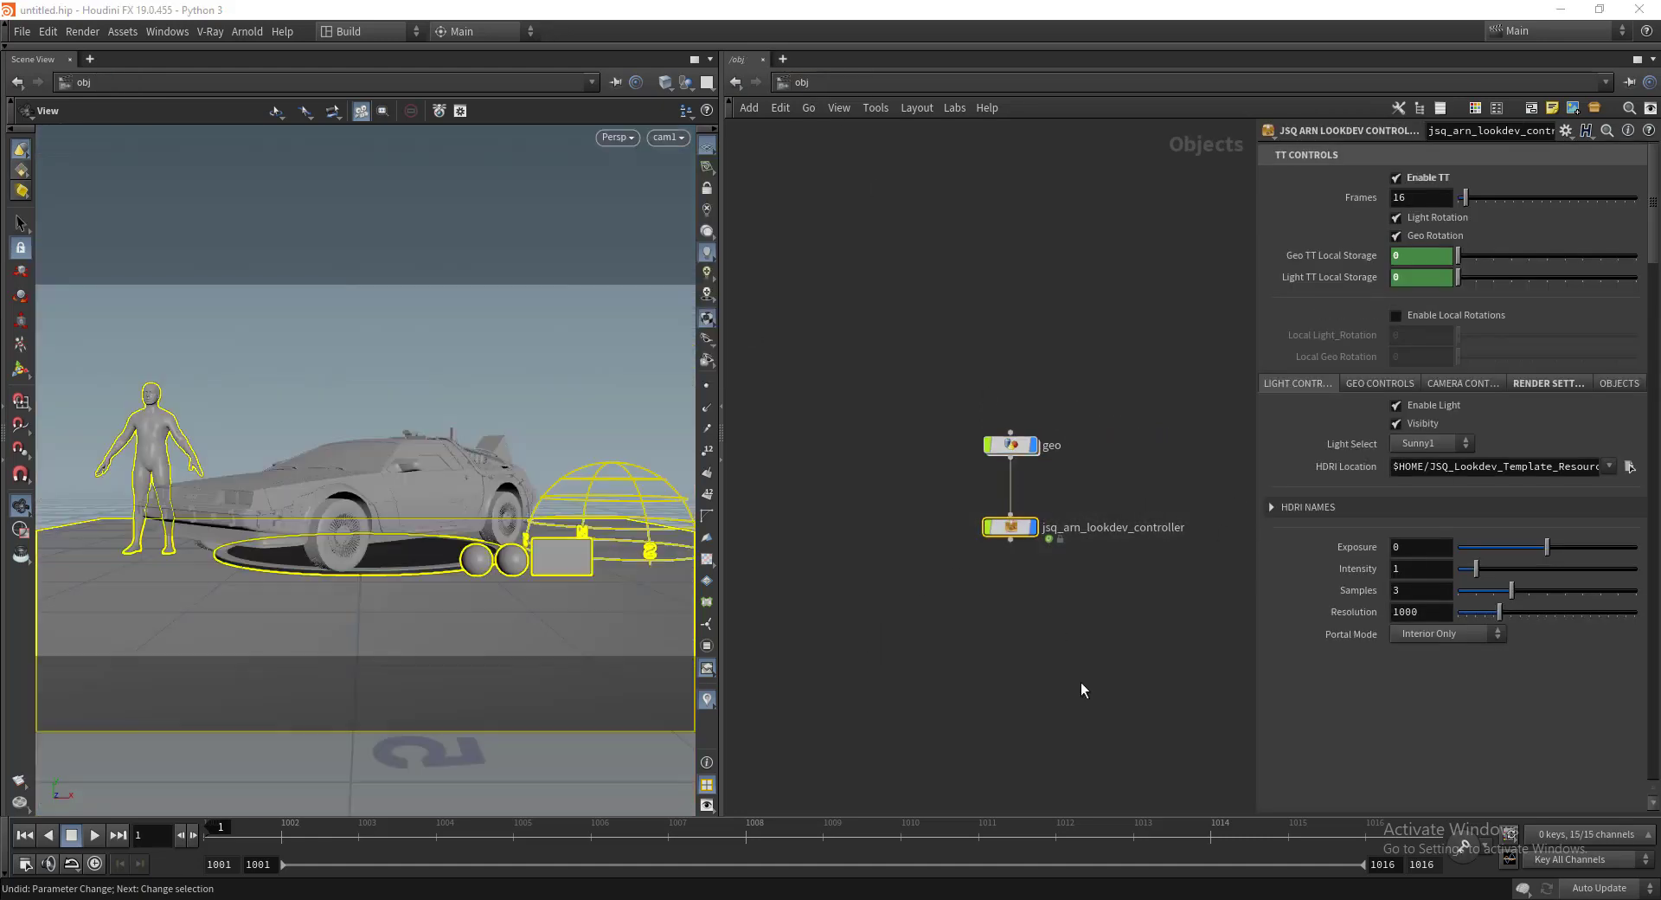
{"action": "middle_click_drag", "start_coordinate": [1167, 358], "coordinate": [1102, 344]}
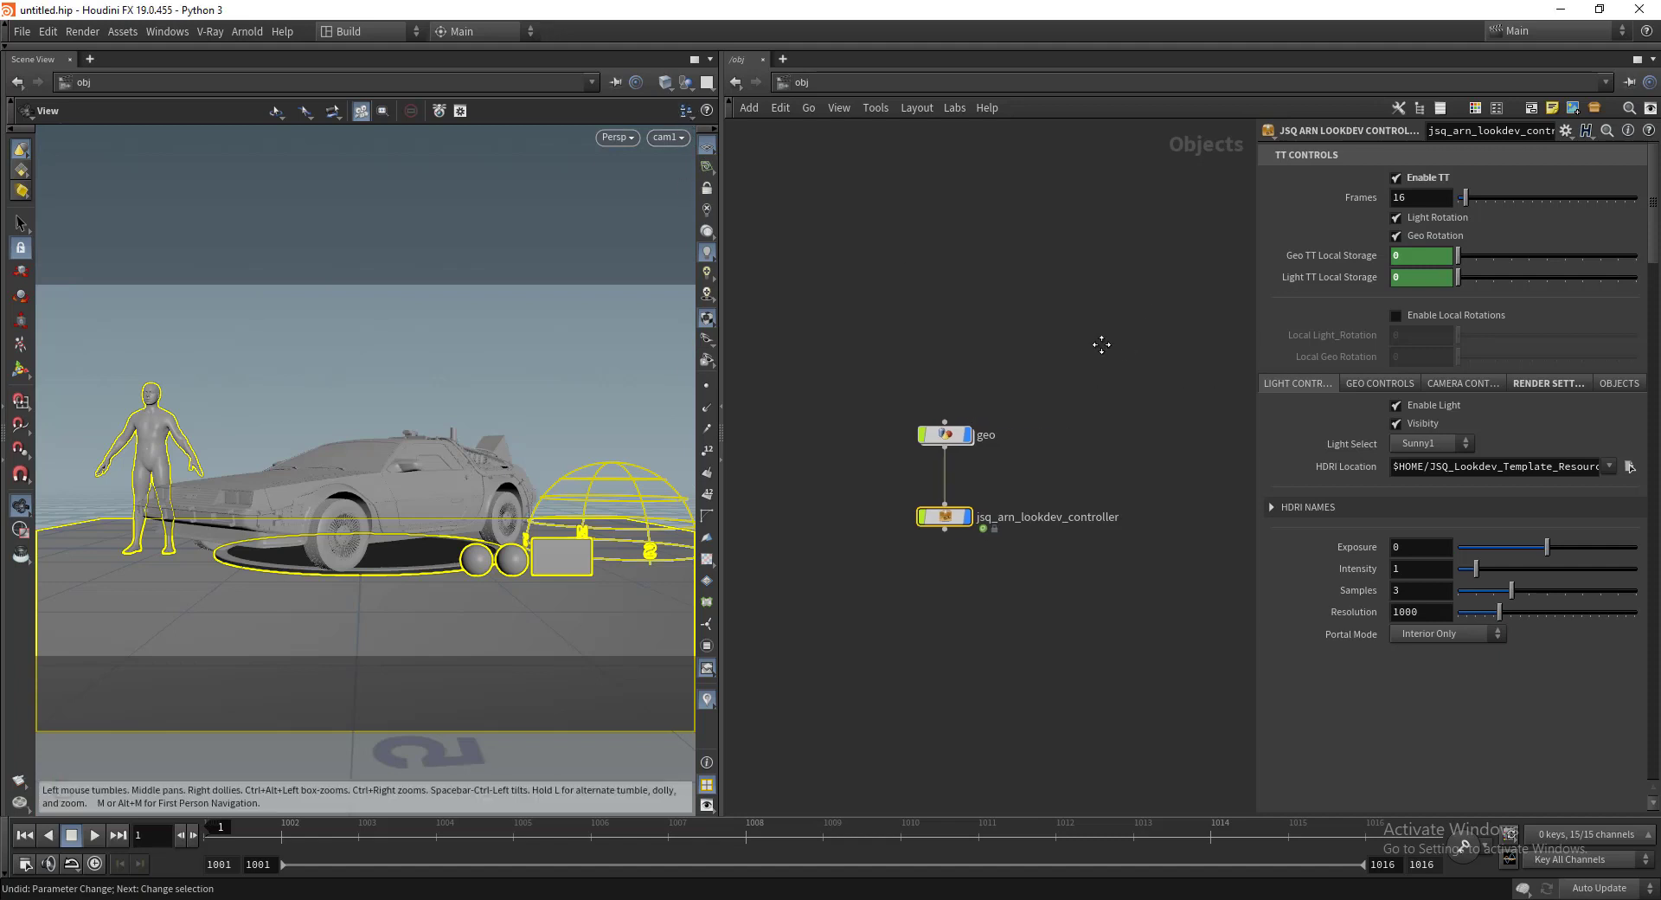
Step: Open a floating Render View, start rendering the scene and widen the window
{"action": "key", "text": "alt+shift+c"}
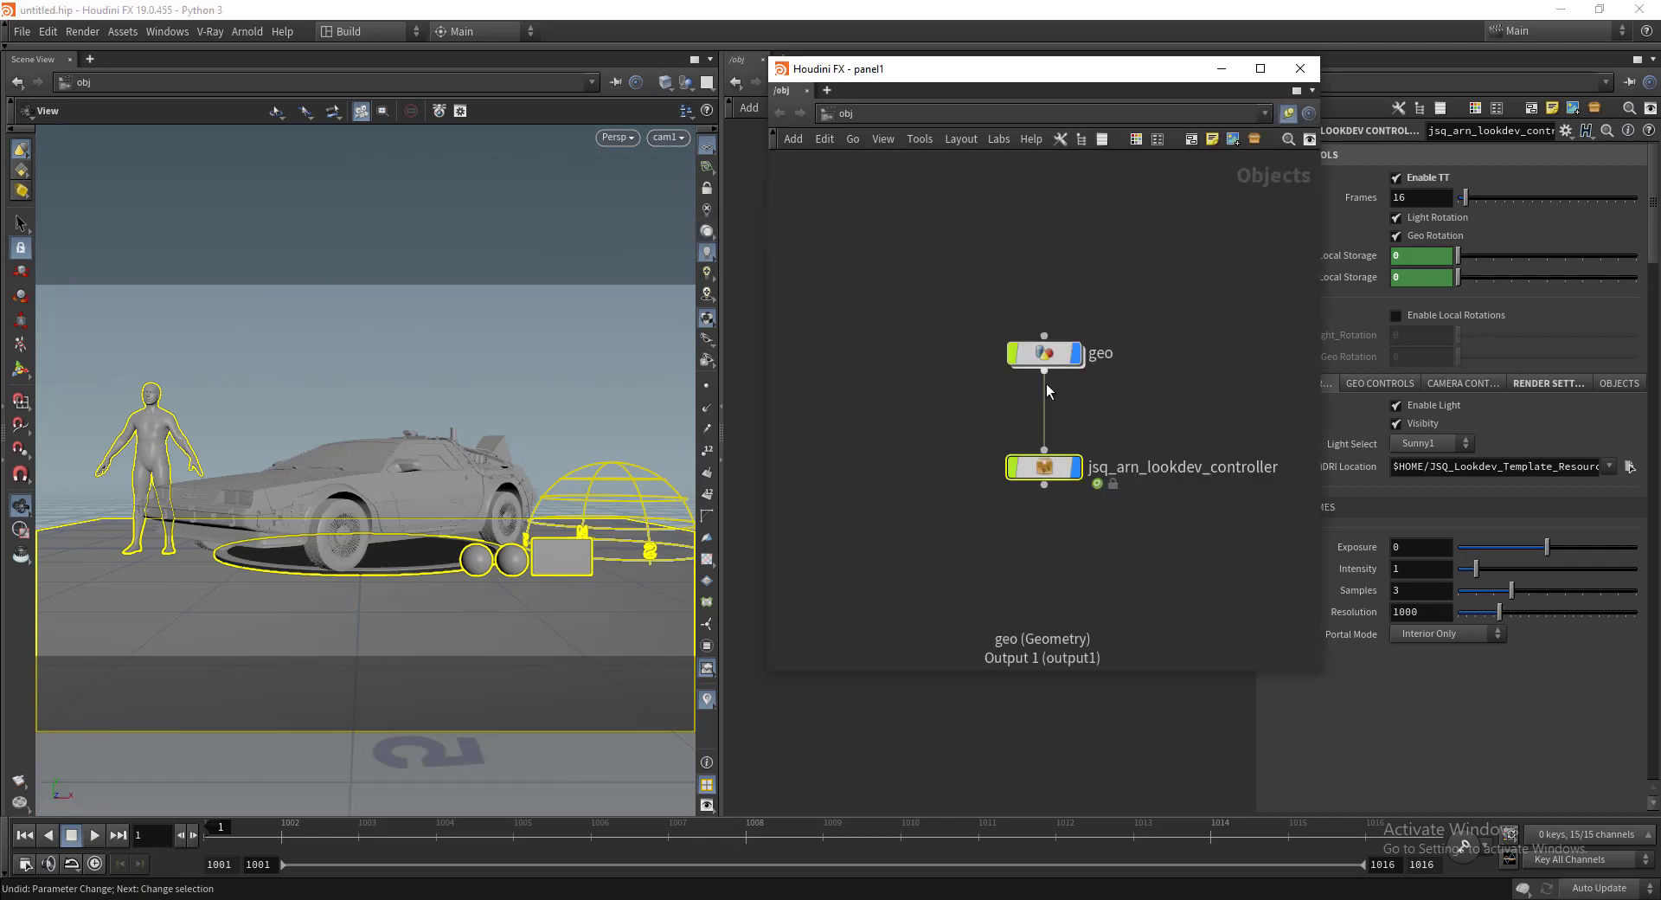
{"action": "key", "text": "alt+9"}
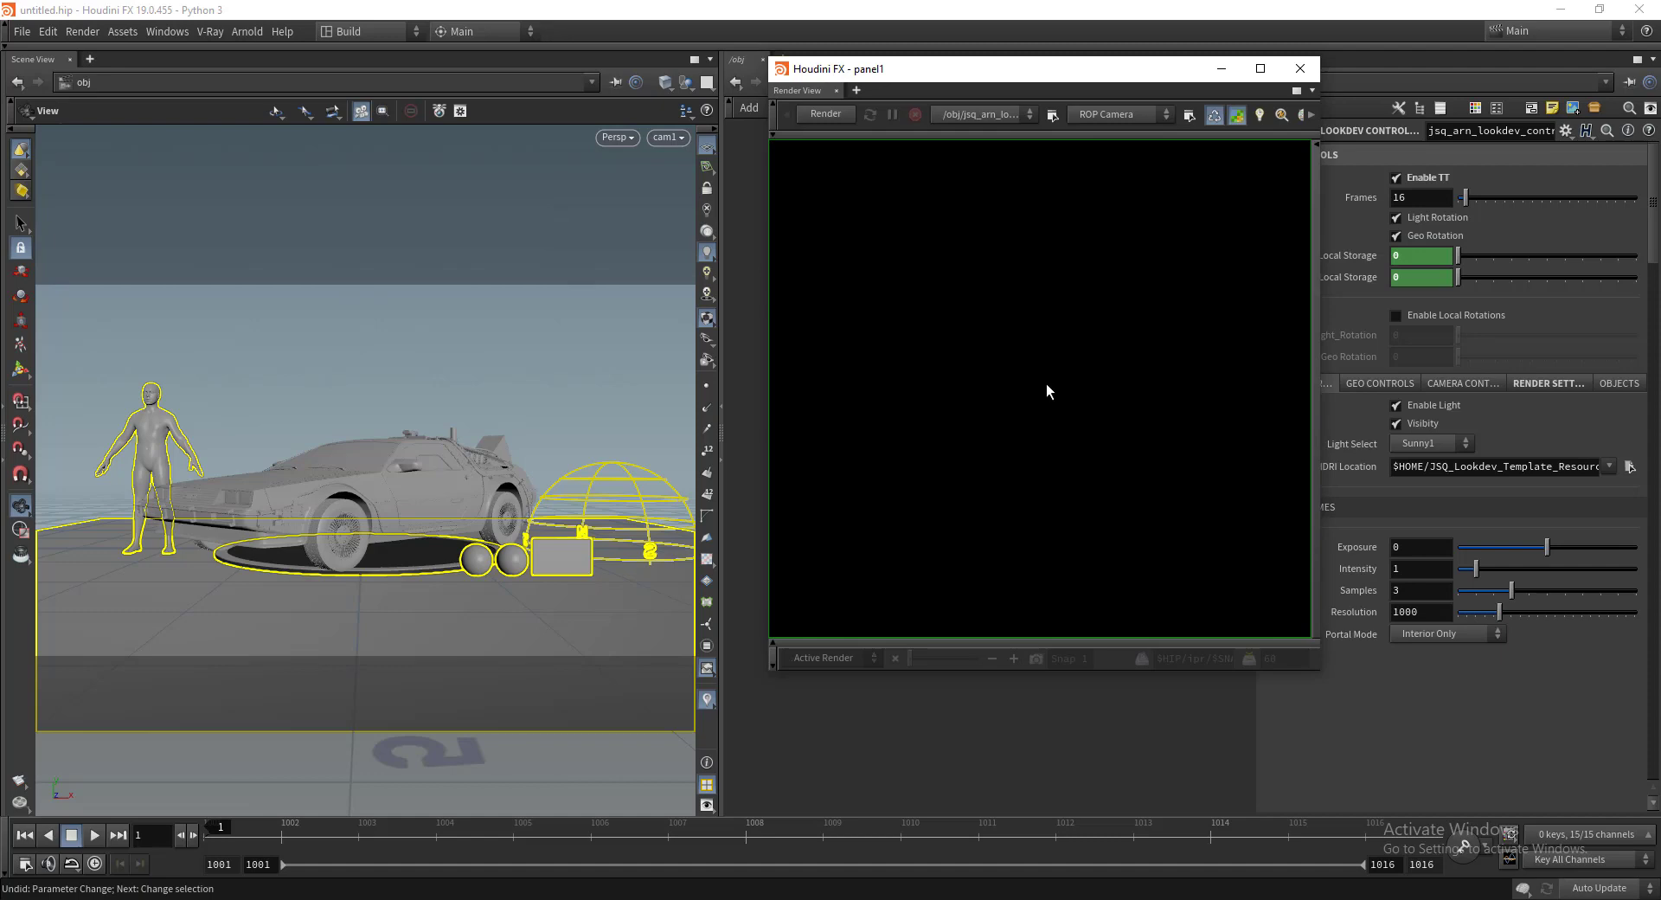
{"action": "left_click", "coordinate": [825, 113]}
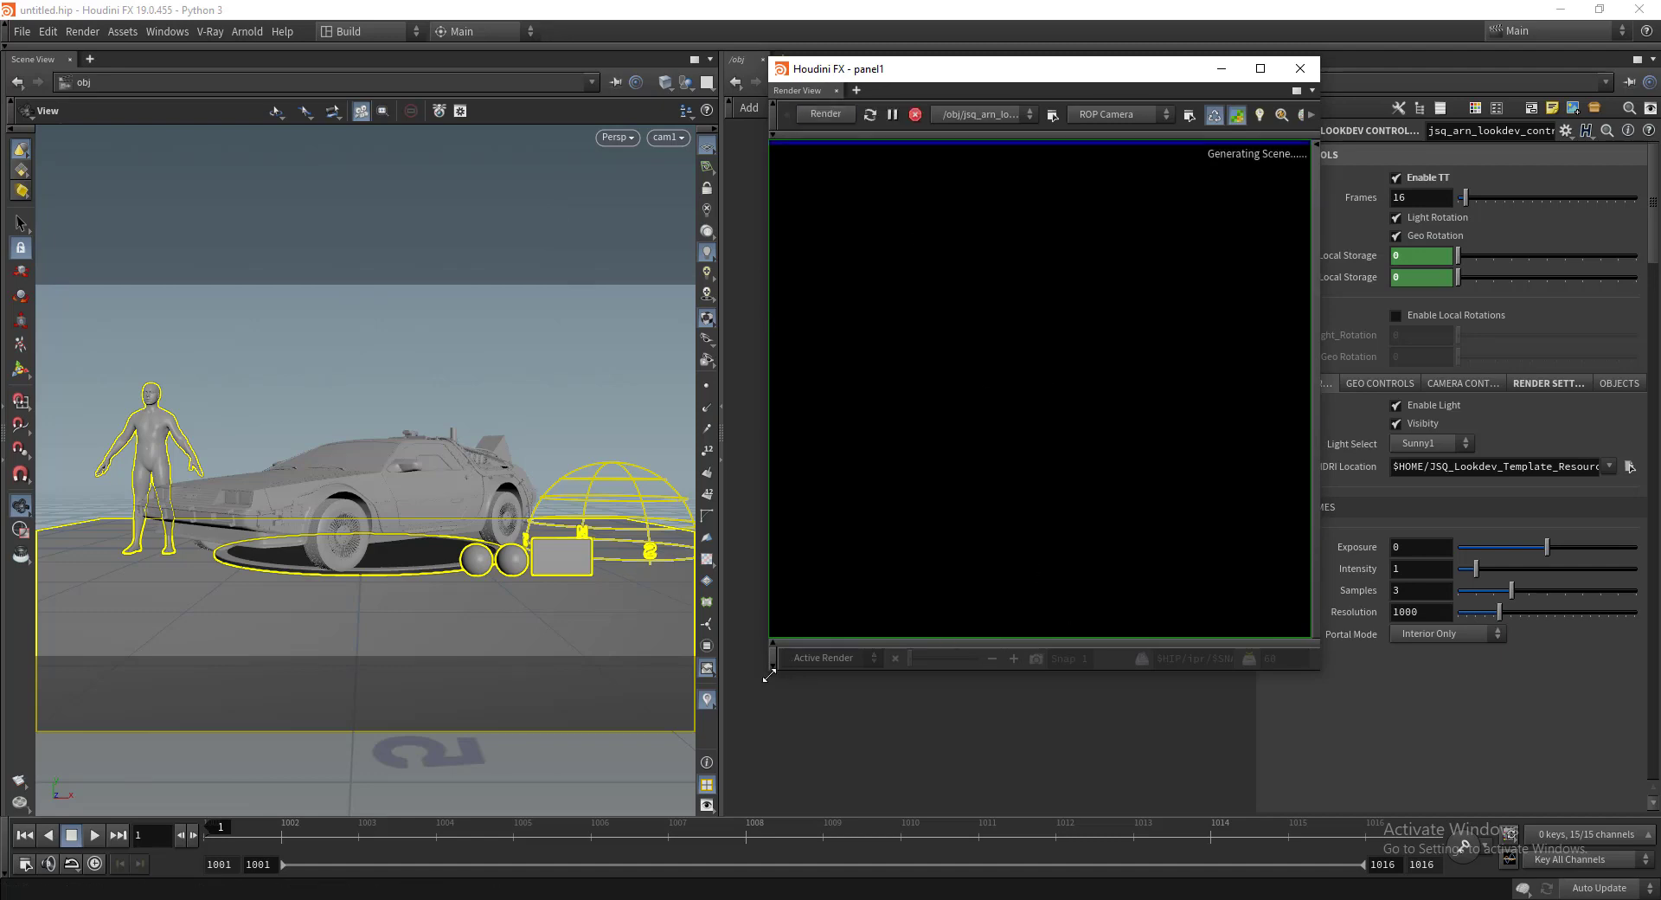
{"action": "left_click_drag", "start_coordinate": [517, 577], "coordinate": [364, 577]}
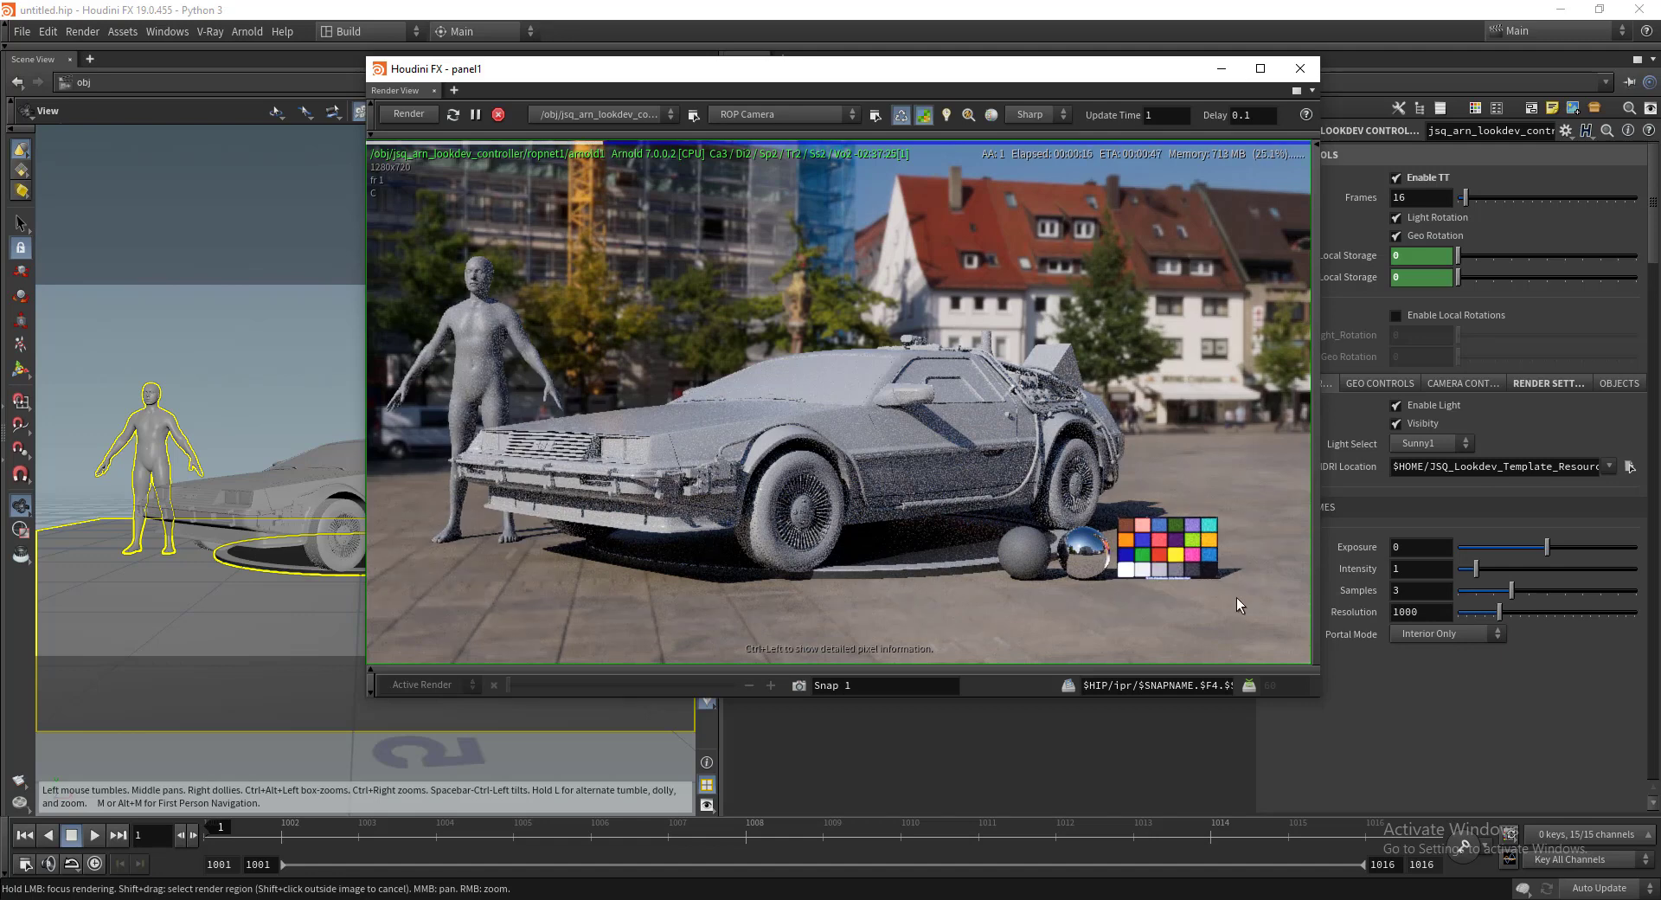
Step: Show the Render View's display options bar, stop the render and minimize the window
{"action": "left_click", "coordinate": [481, 131]}
{"action": "left_click", "coordinate": [481, 142]}
{"action": "left_click", "coordinate": [536, 70]}
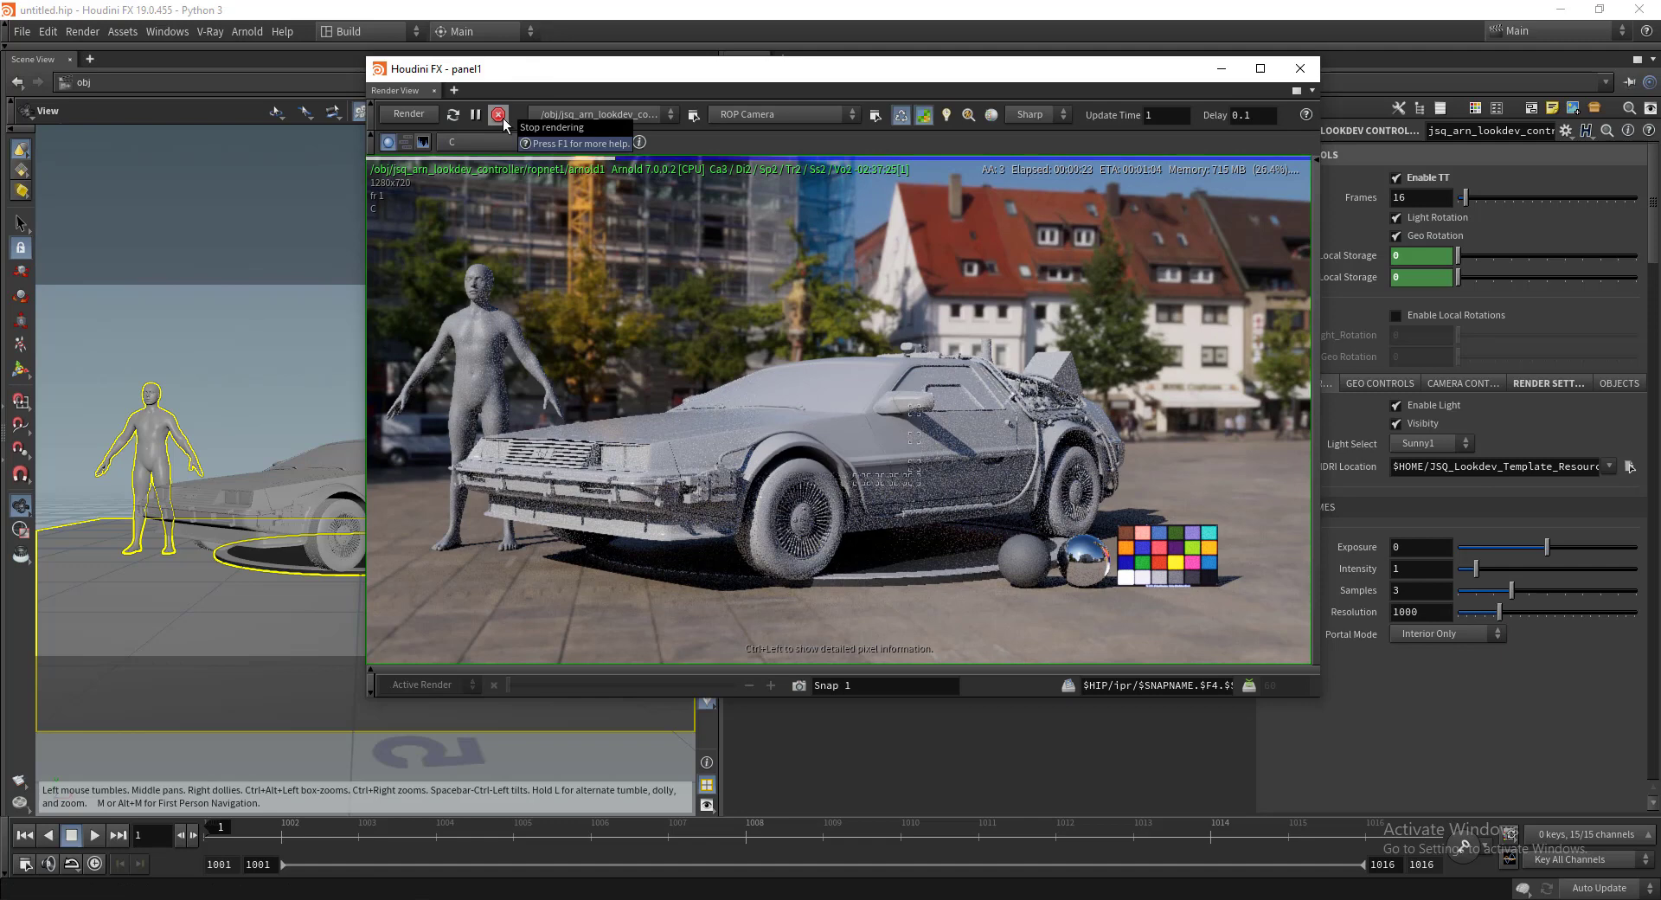
{"action": "left_click", "coordinate": [500, 116]}
{"action": "left_click", "coordinate": [1222, 70]}
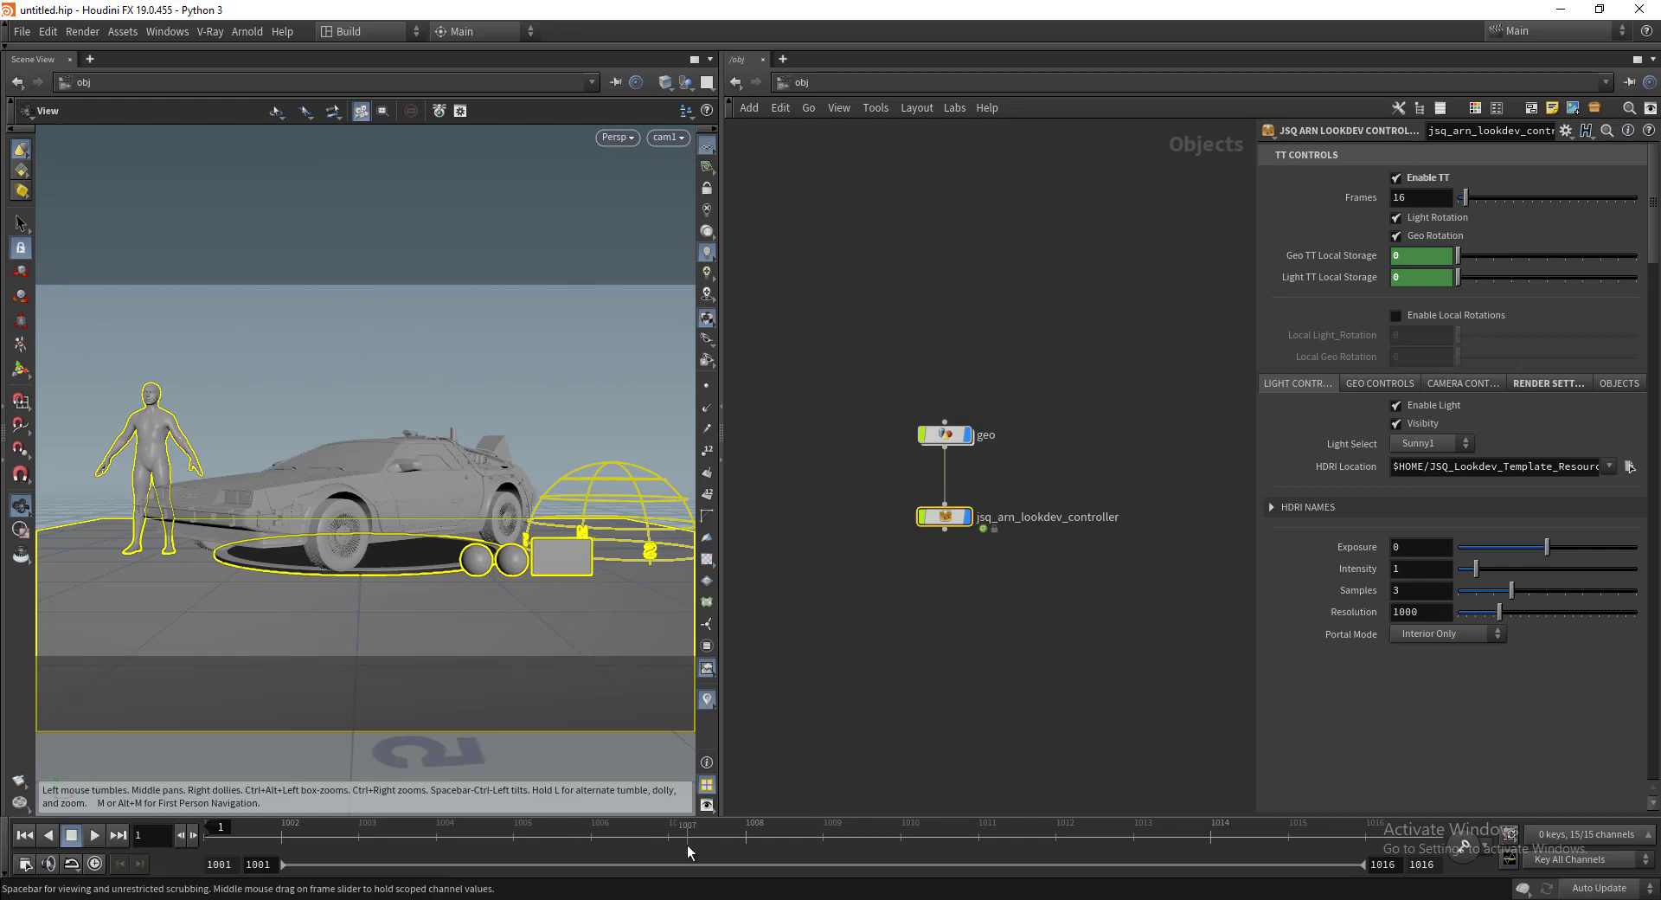
Step: Set the turntable length to 50 frames and scrub the timeline to check the car's rotation
{"action": "left_click_drag", "start_coordinate": [335, 834], "coordinate": [282, 833]}
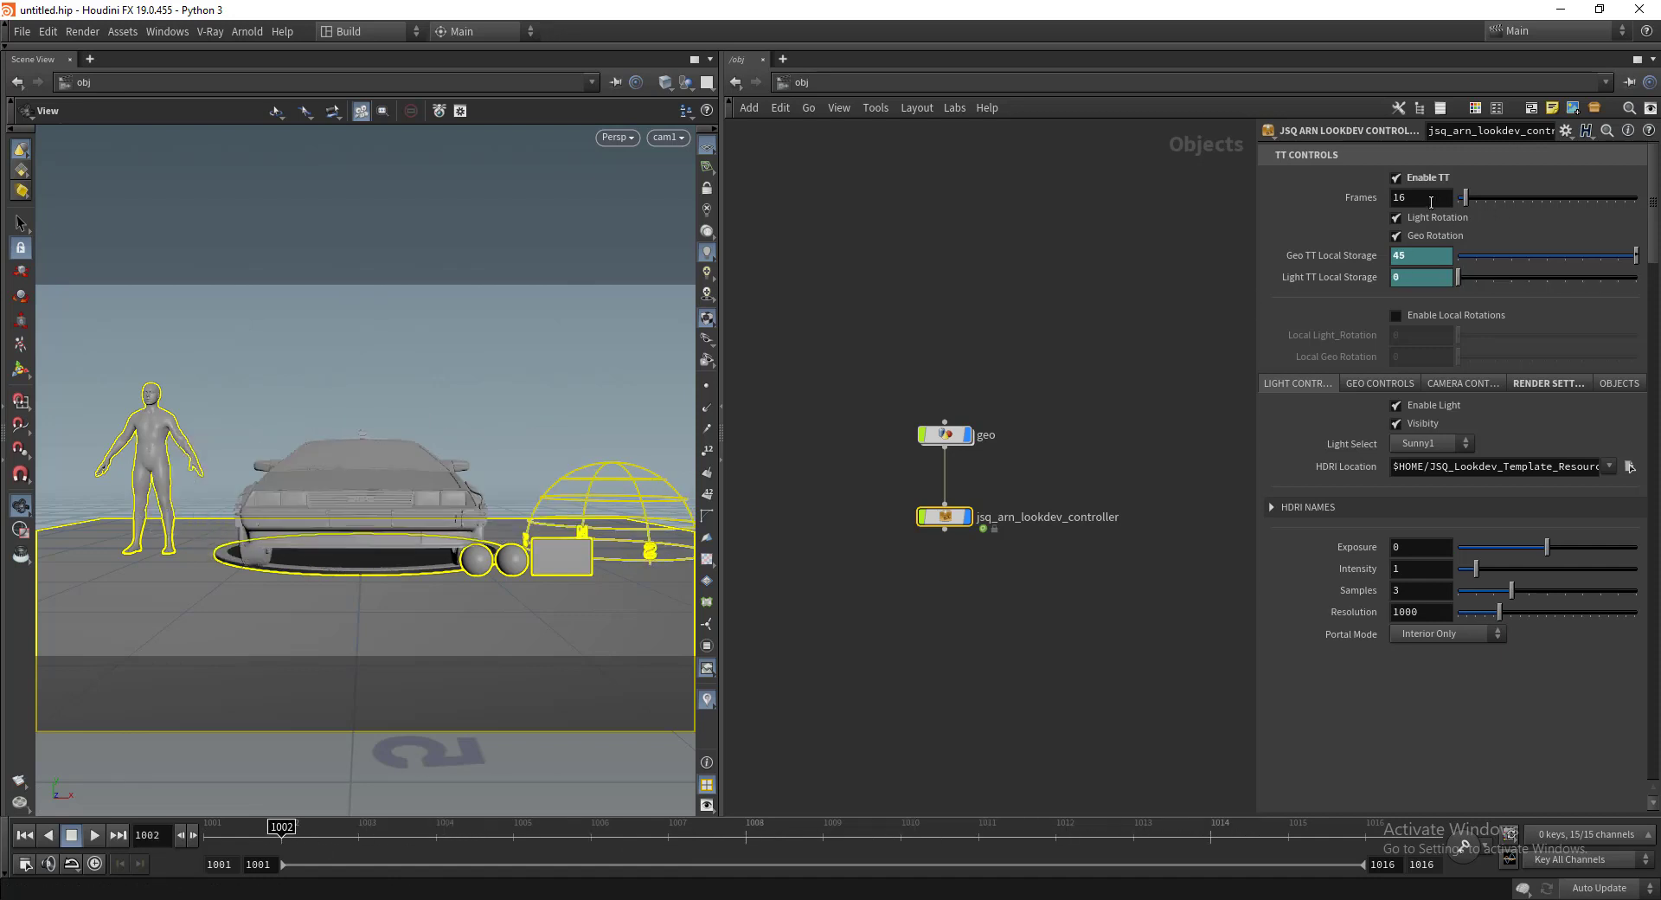
{"action": "left_click", "coordinate": [1431, 202]}
{"action": "key", "text": "Return"}
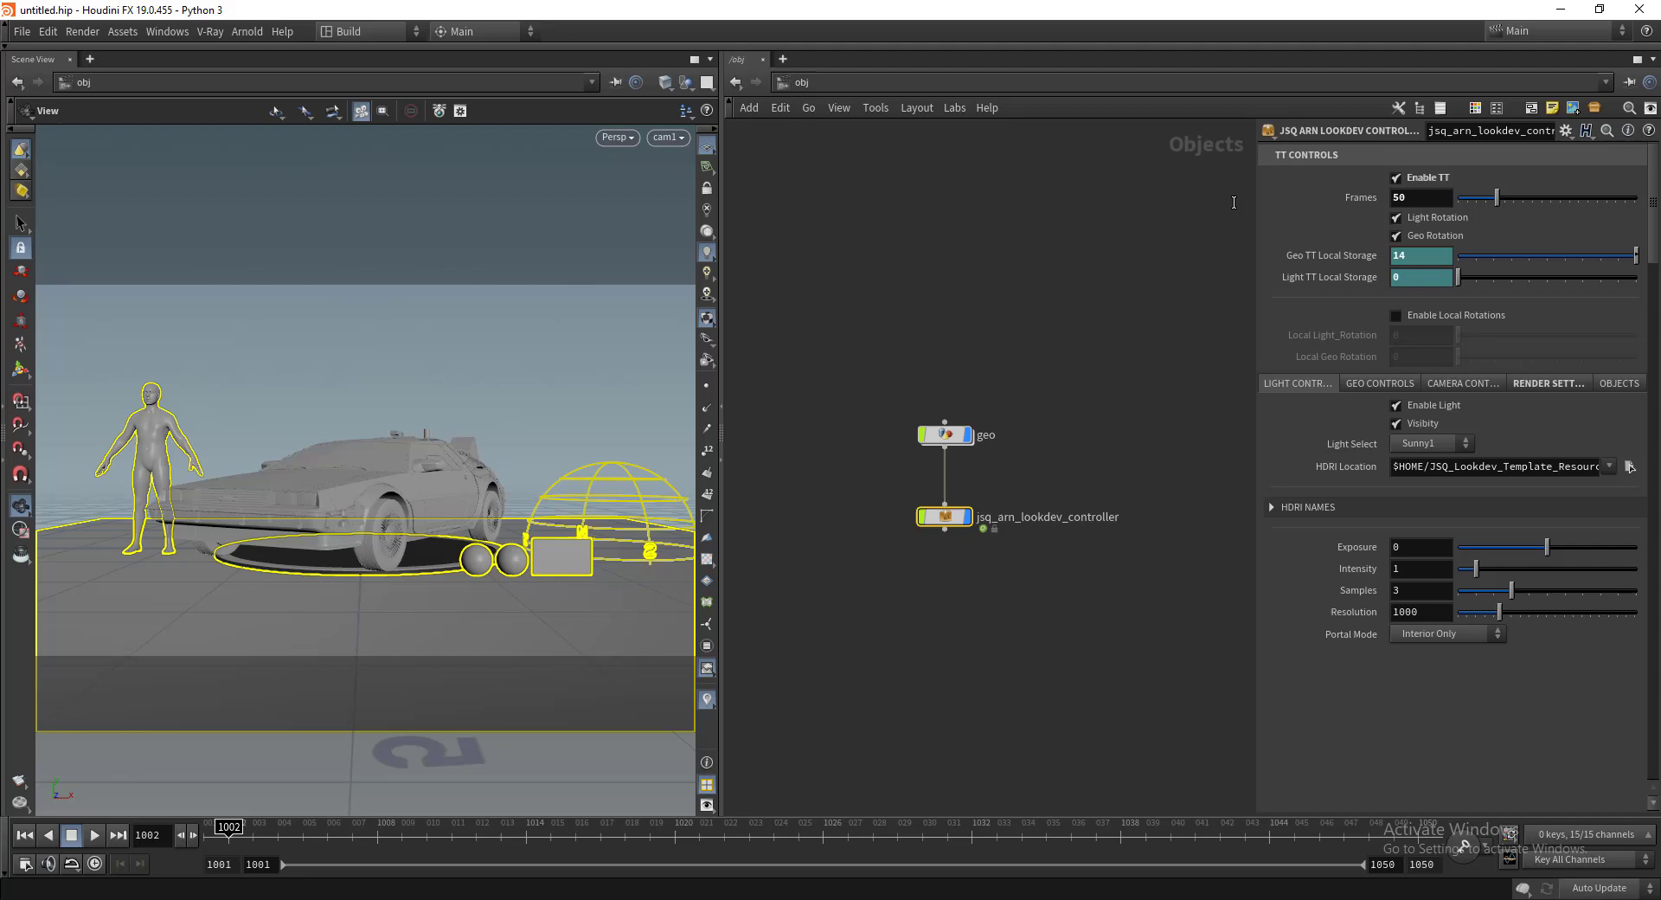
{"action": "left_click", "coordinate": [327, 831]}
{"action": "left_click_drag", "start_coordinate": [362, 834], "coordinate": [252, 848]}
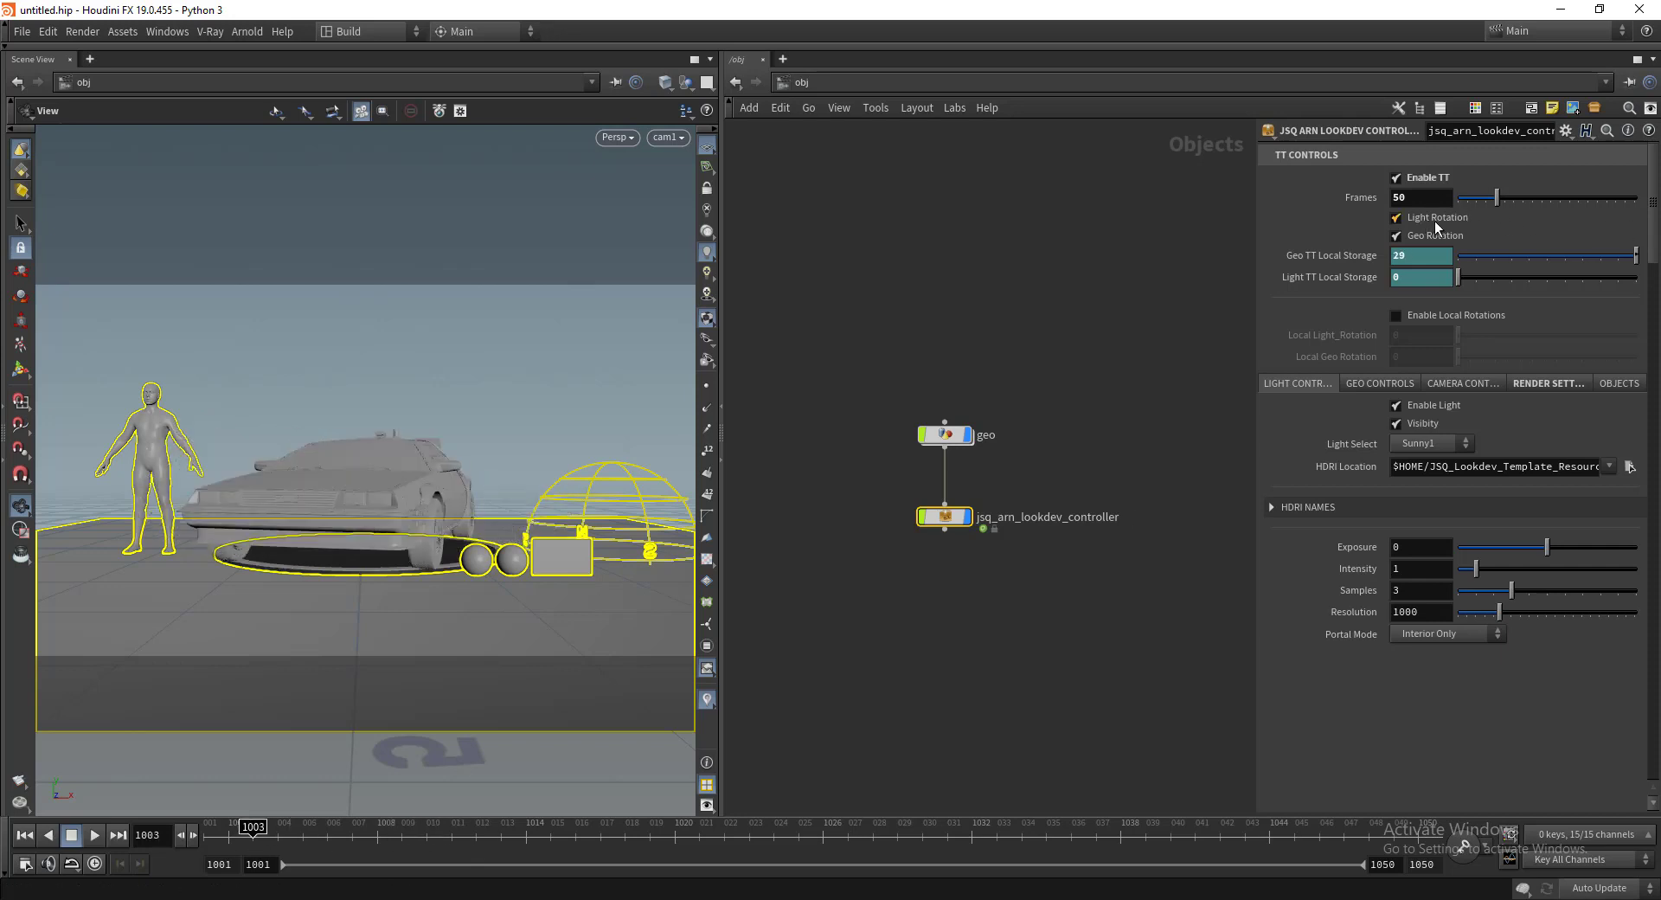
Step: Test the turntable with only Geo Rotation and with only Light Rotation, re-enabling both when done
{"action": "mouse_move", "coordinate": [332, 836]}
{"action": "left_mouse_down"}
{"action": "mouse_move", "coordinate": [1295, 845]}
{"action": "mouse_move", "coordinate": [352, 845]}
{"action": "left_mouse_up"}
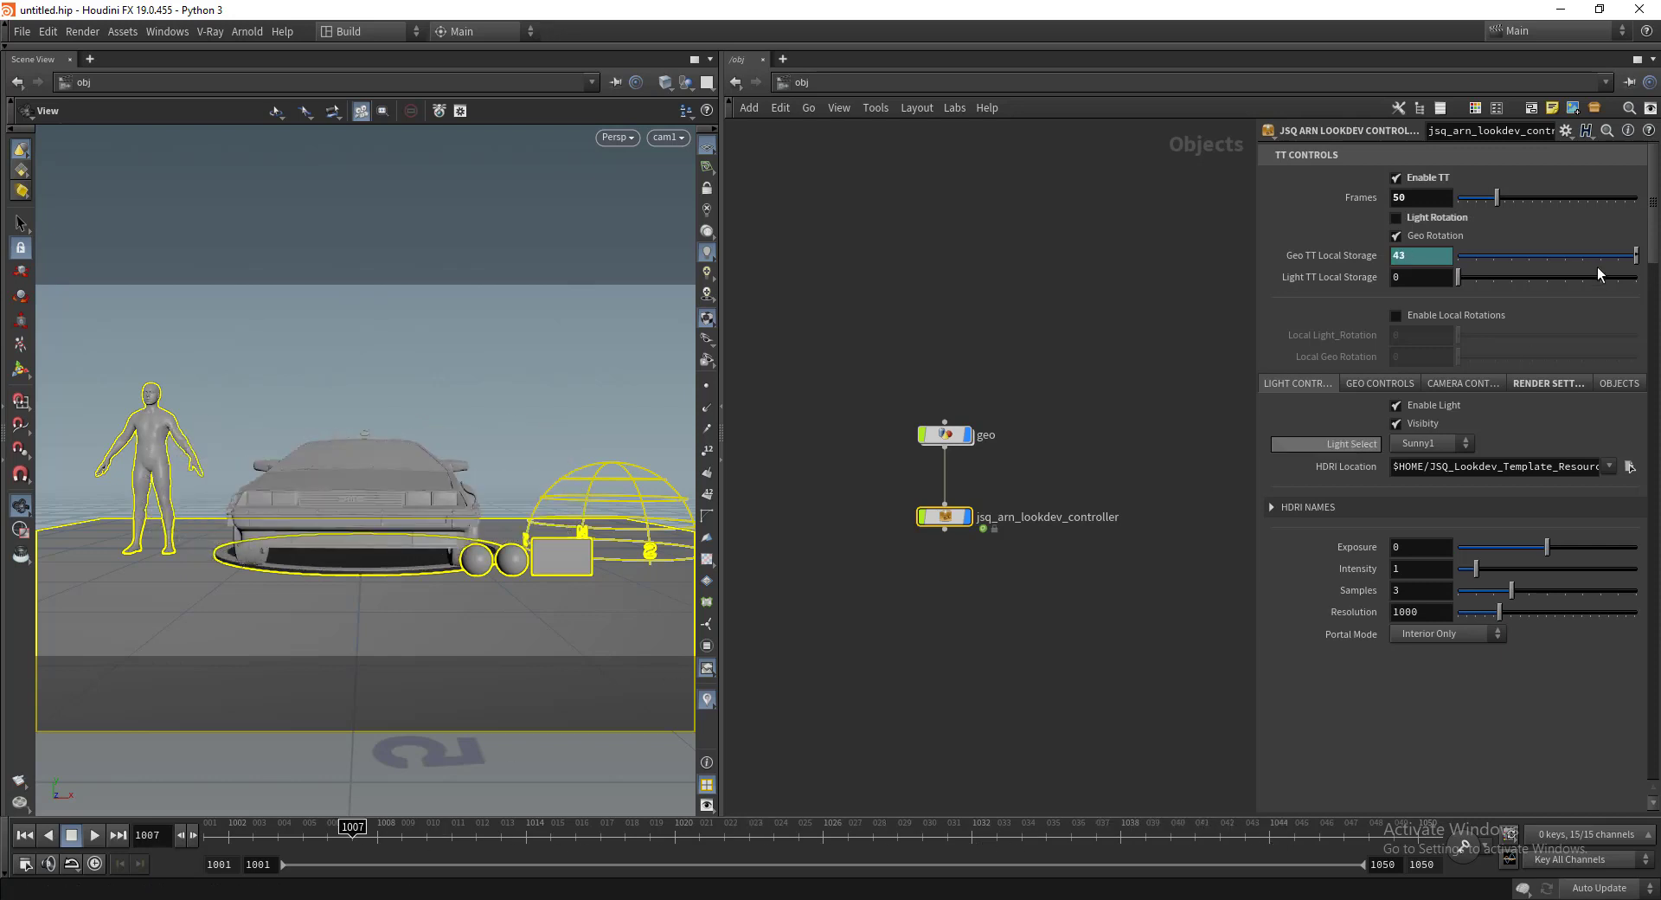
{"action": "left_click", "coordinate": [1442, 234]}
{"action": "left_click", "coordinate": [1433, 217]}
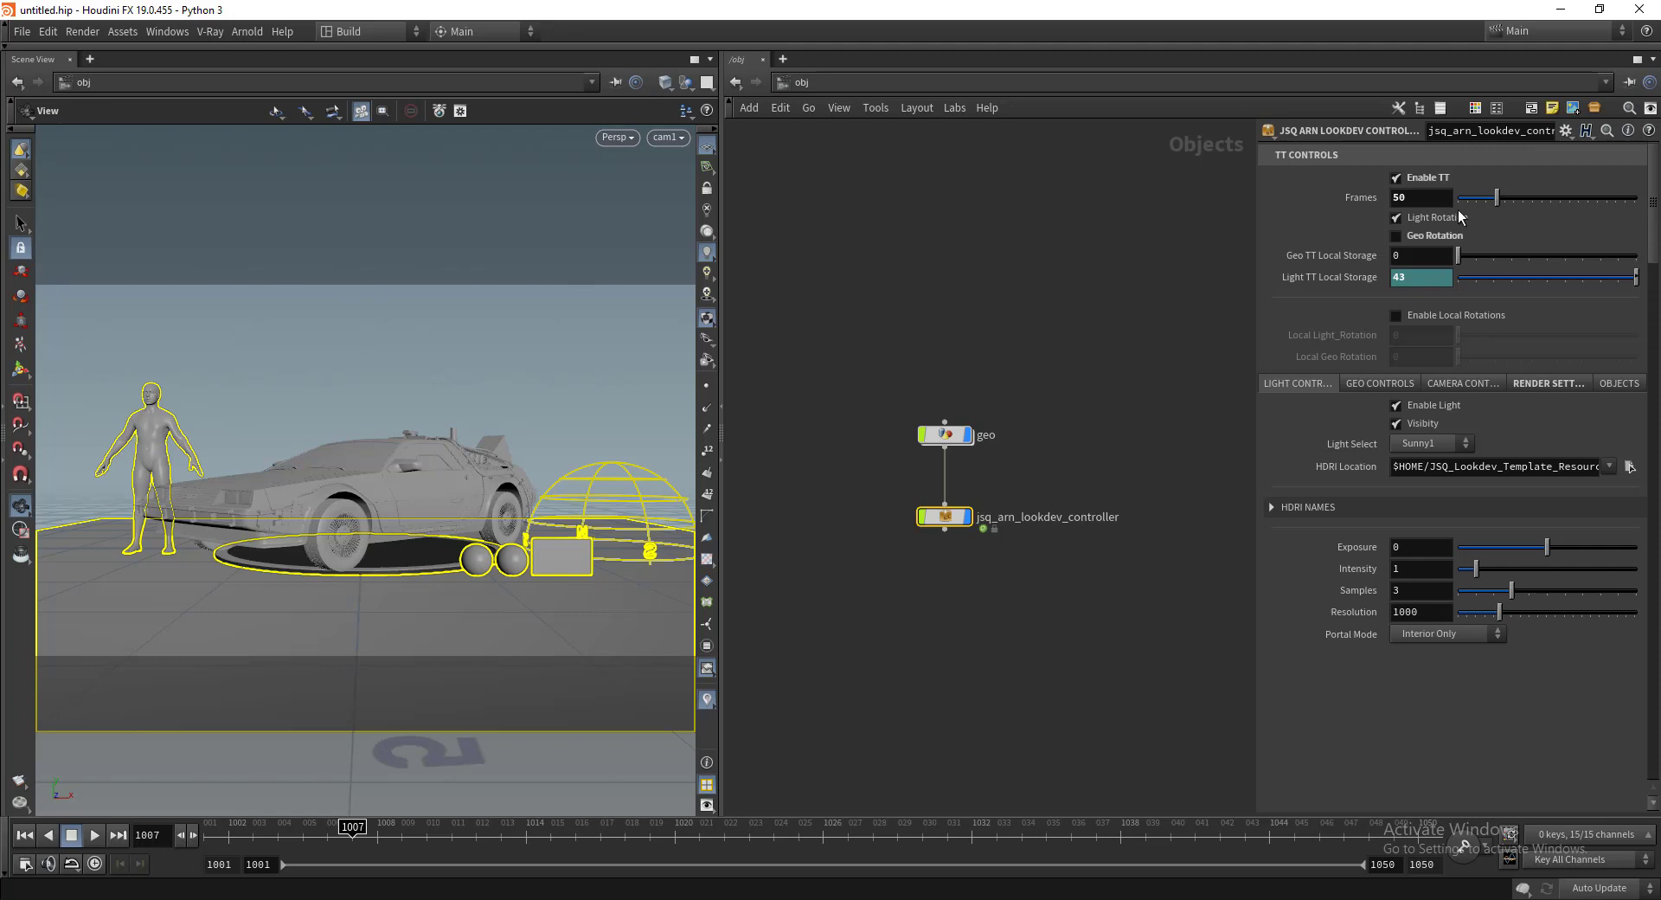
{"action": "left_click_drag", "start_coordinate": [525, 844], "coordinate": [352, 844]}
{"action": "left_click", "coordinate": [1424, 233]}
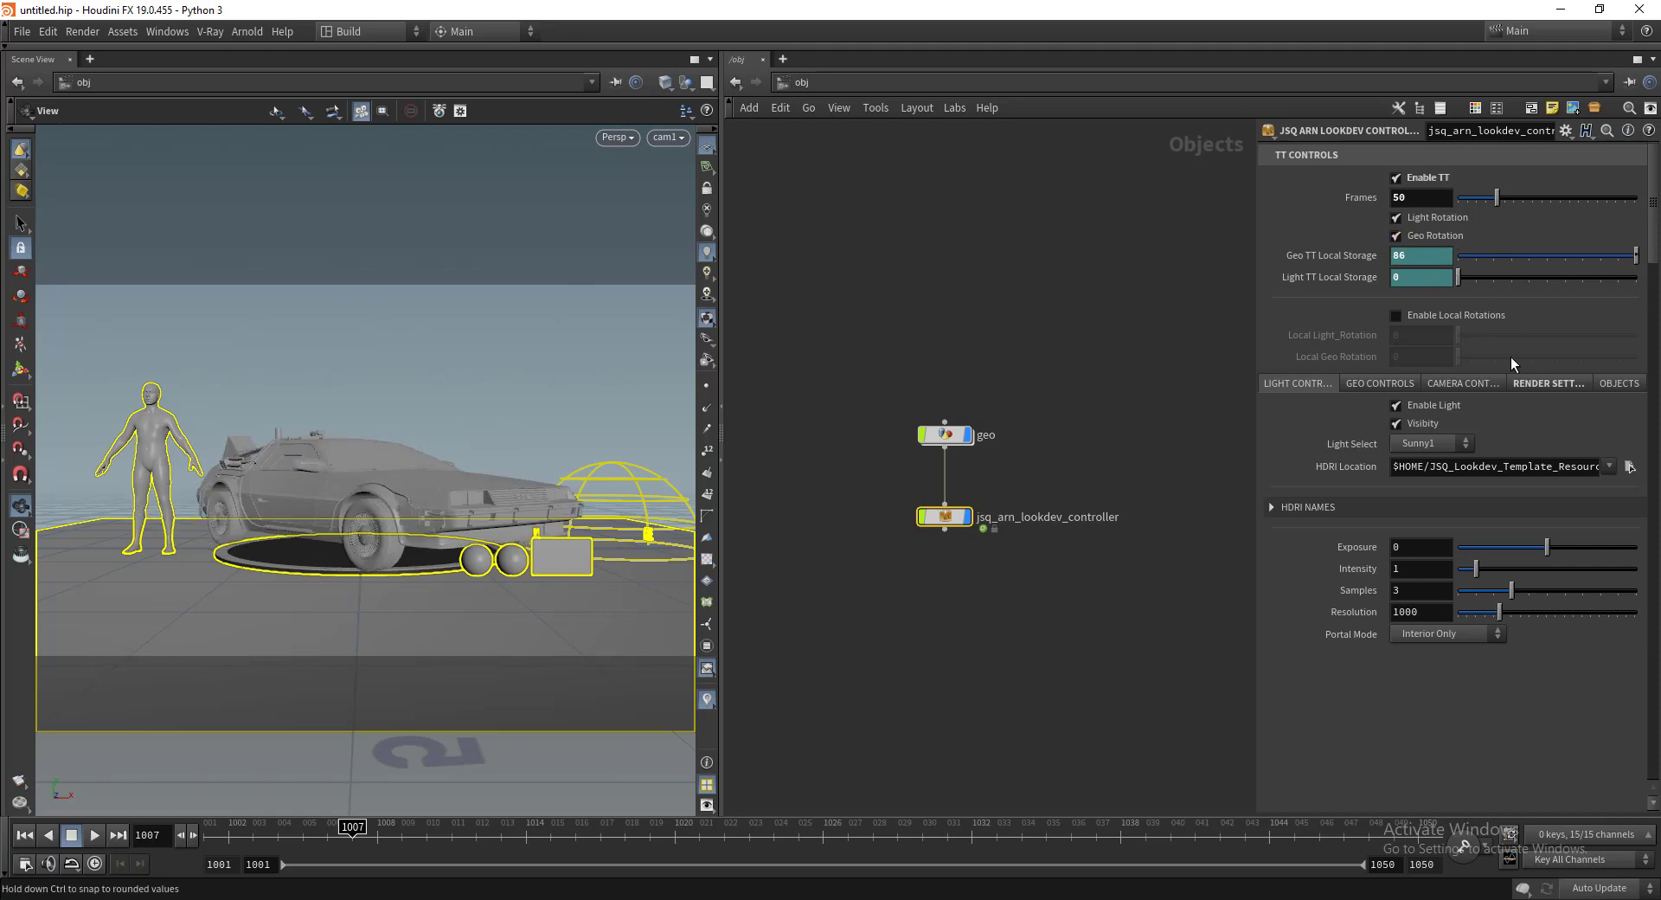
Step: Enable local rotations on the lookdev controller and try out the local light rotation
{"action": "left_click", "coordinate": [1456, 311]}
{"action": "left_click_drag", "start_coordinate": [1466, 335], "coordinate": [1384, 399]}
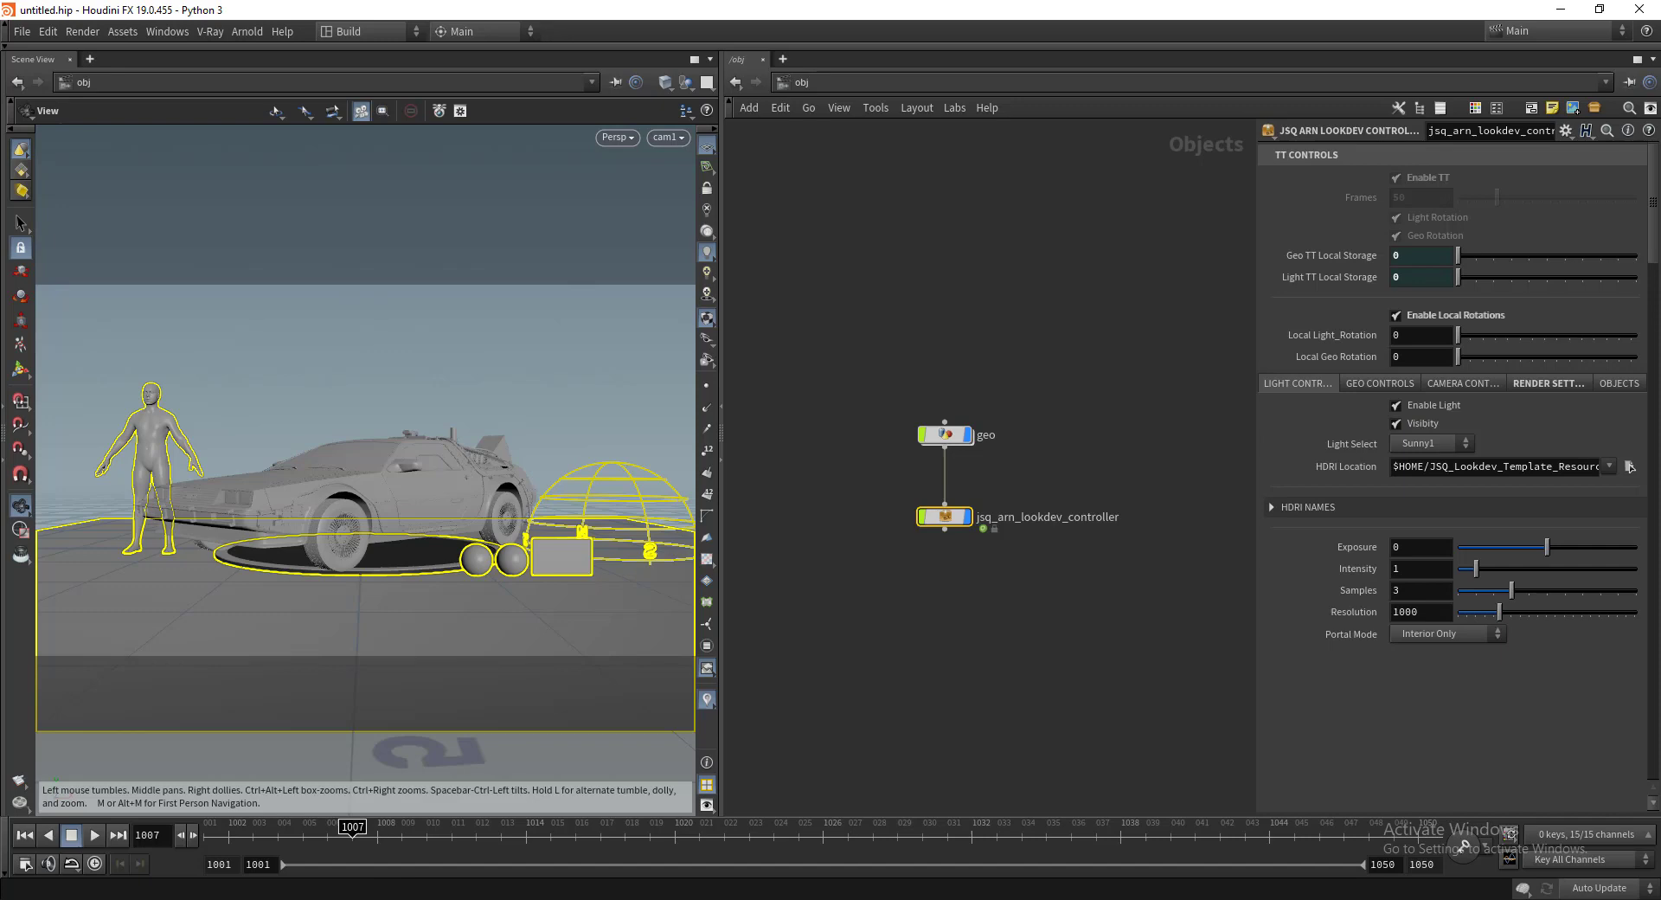
Step: Bring back the Render View and preview the Cloudy1 and Interior1 light presets, finishing on Night1
{"action": "left_click", "coordinate": [785, 813]}
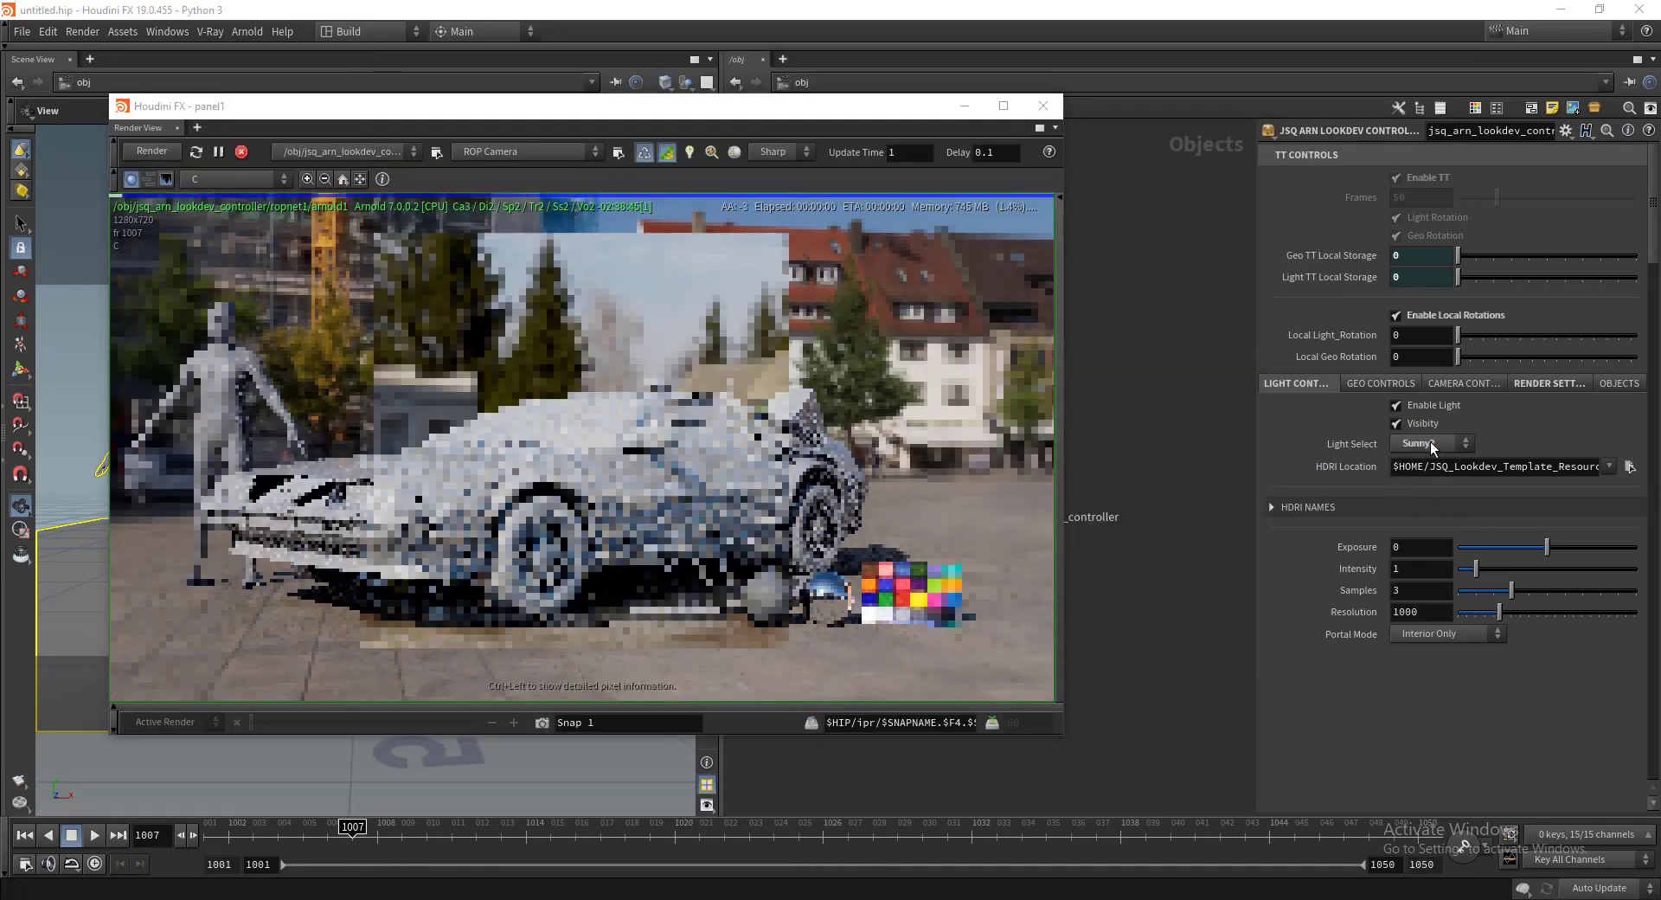
{"action": "left_click", "coordinate": [1430, 443]}
{"action": "left_click", "coordinate": [1430, 512]}
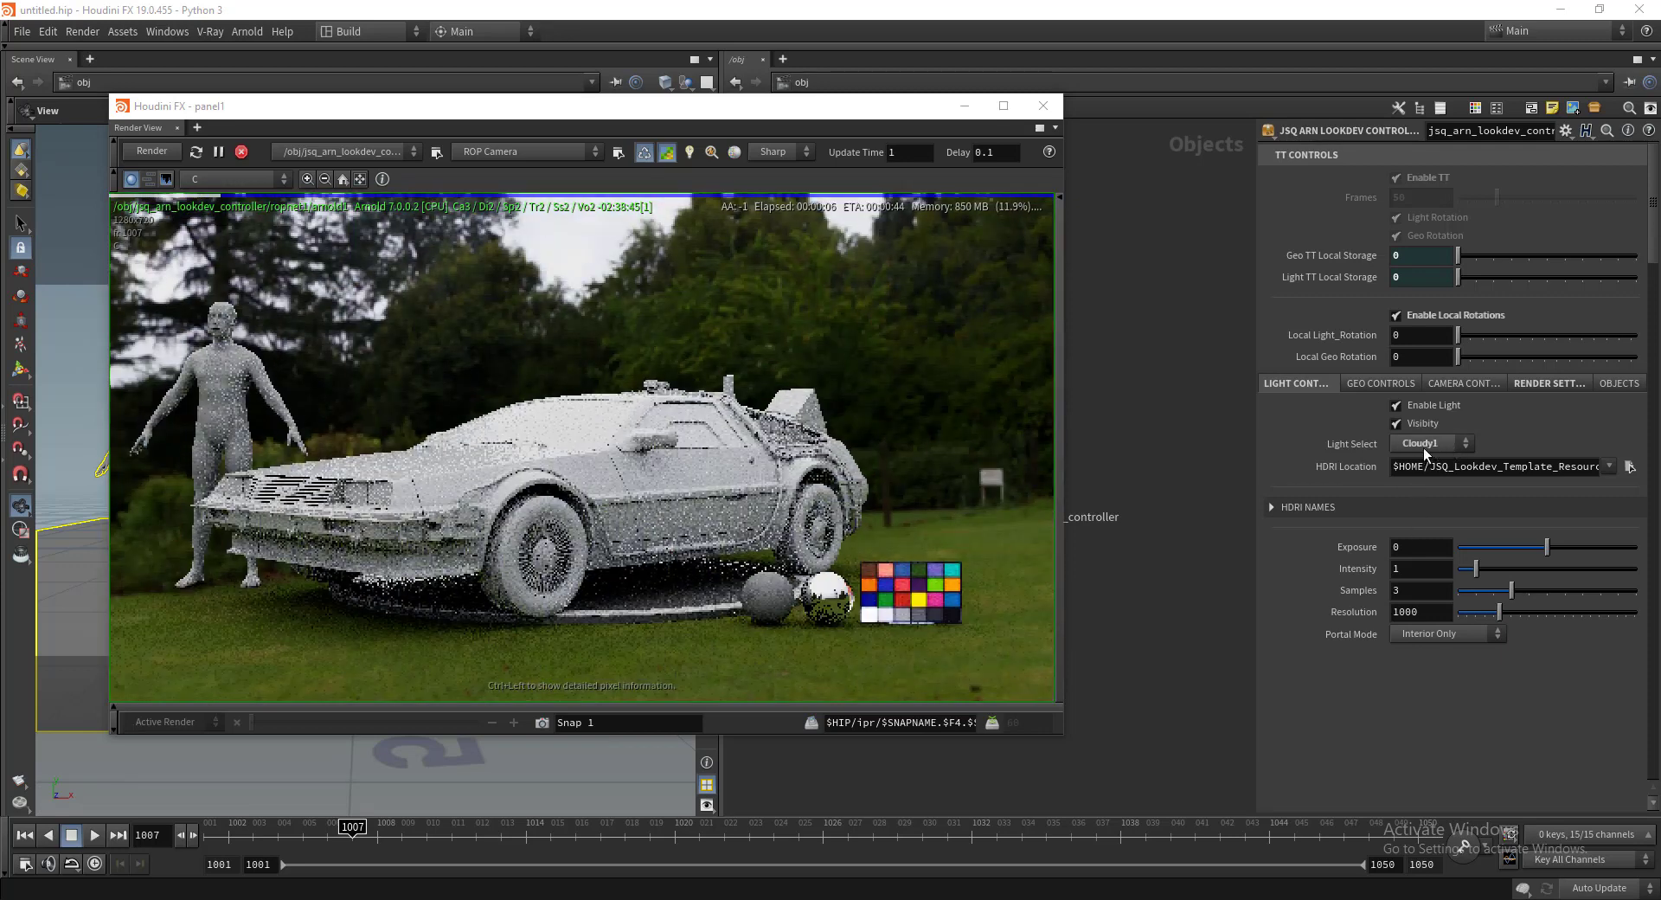
{"action": "left_click", "coordinate": [1423, 447]}
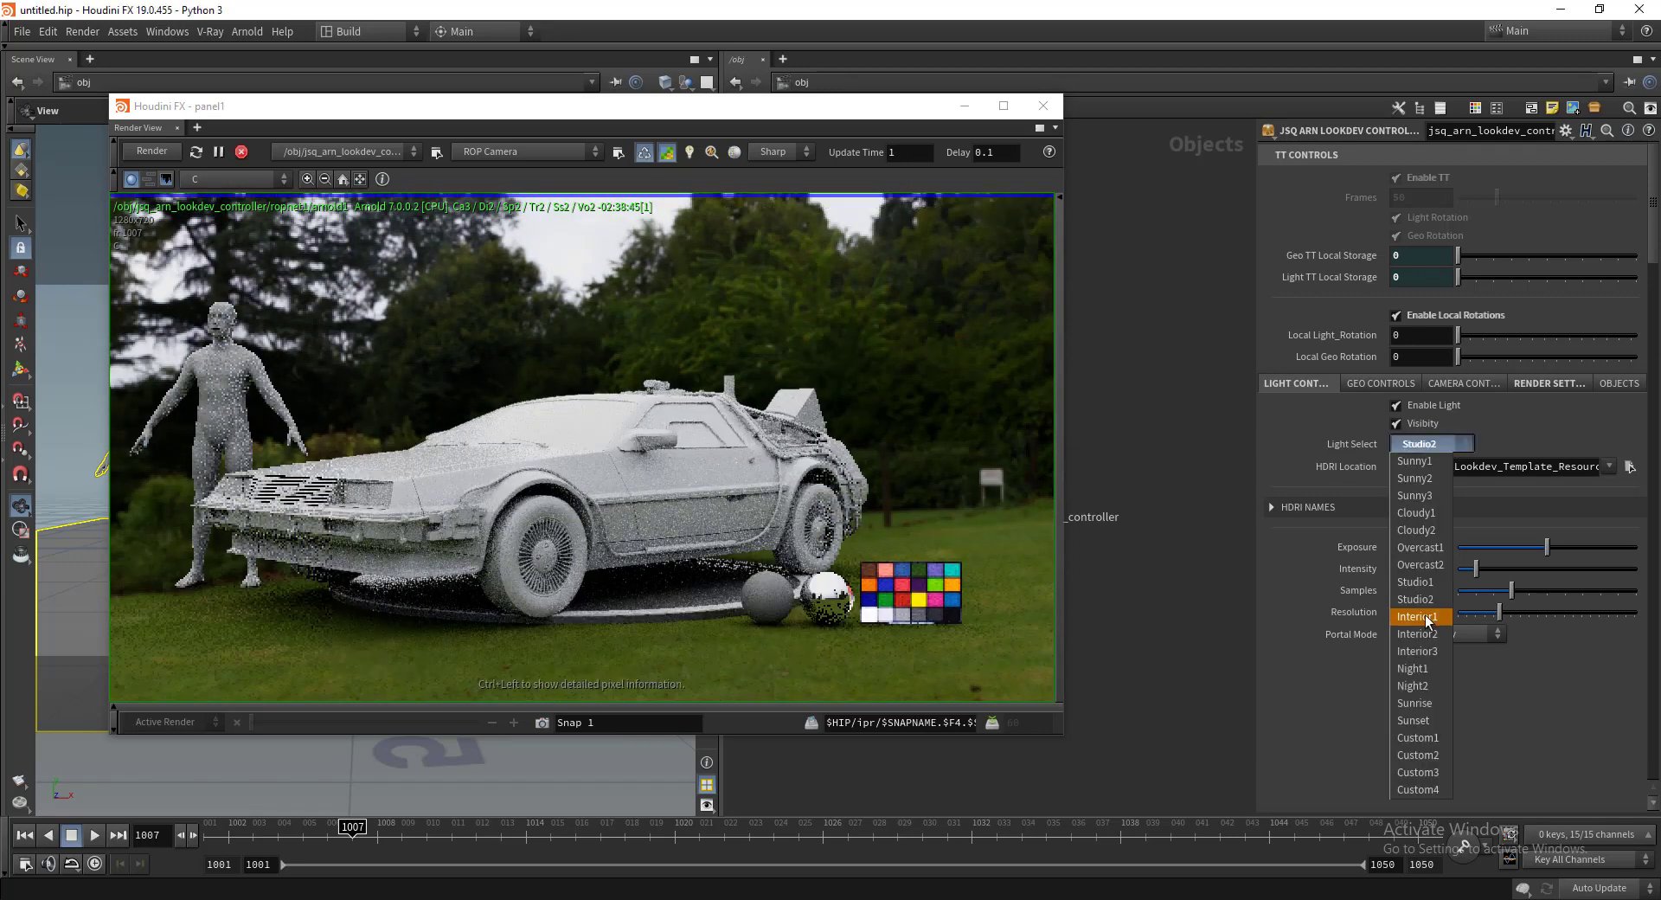
{"action": "left_click", "coordinate": [1426, 617]}
{"action": "left_click", "coordinate": [1435, 440]}
{"action": "left_click", "coordinate": [1413, 668]}
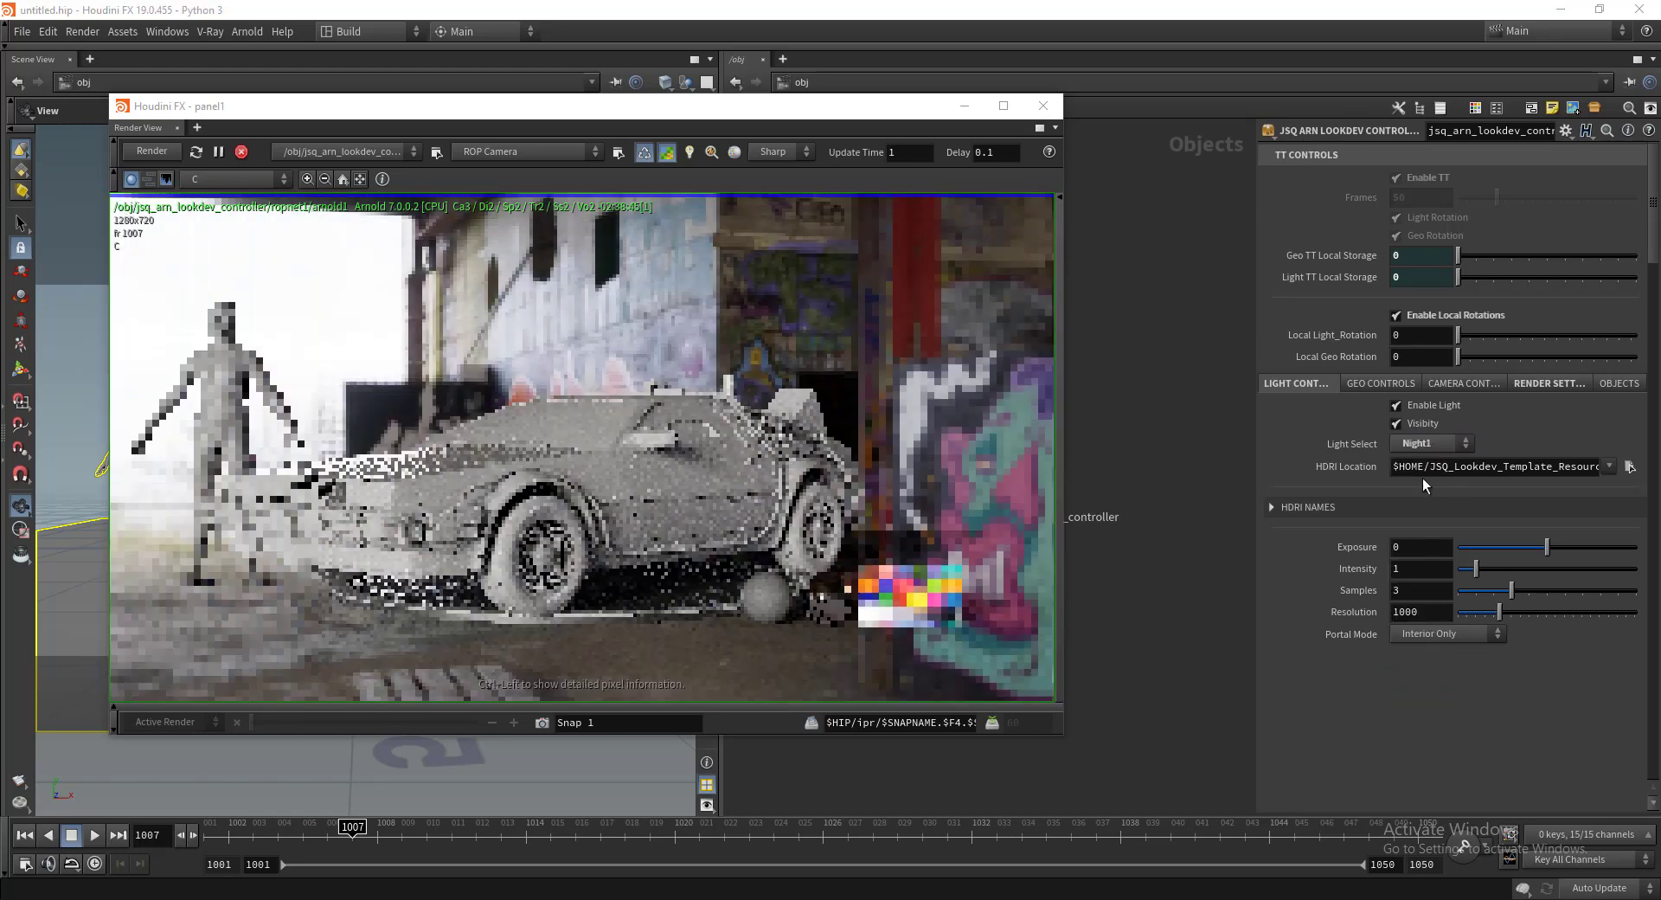
Step: Examine the available light presets and the HDRI files assigned to them under HDRI Names
{"action": "left_click", "coordinate": [1467, 441]}
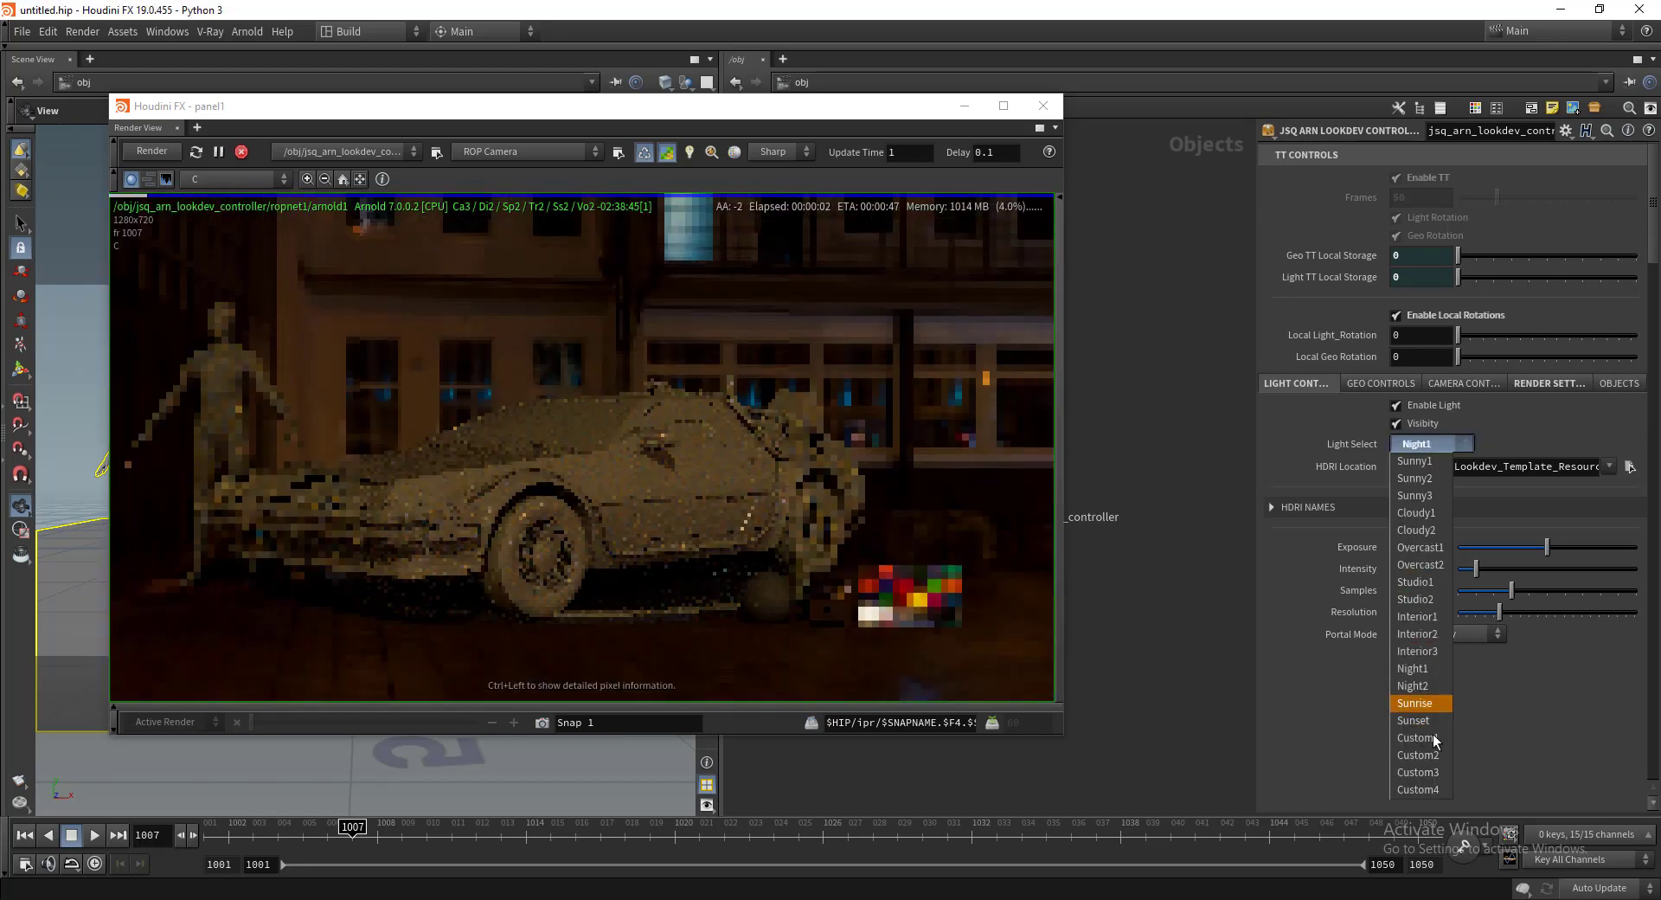
{"action": "left_click", "coordinate": [1291, 507]}
{"action": "left_click", "coordinate": [1275, 507]}
{"action": "scroll", "coordinate": [1322, 739], "scroll_direction": "down", "scroll_amount": 3}
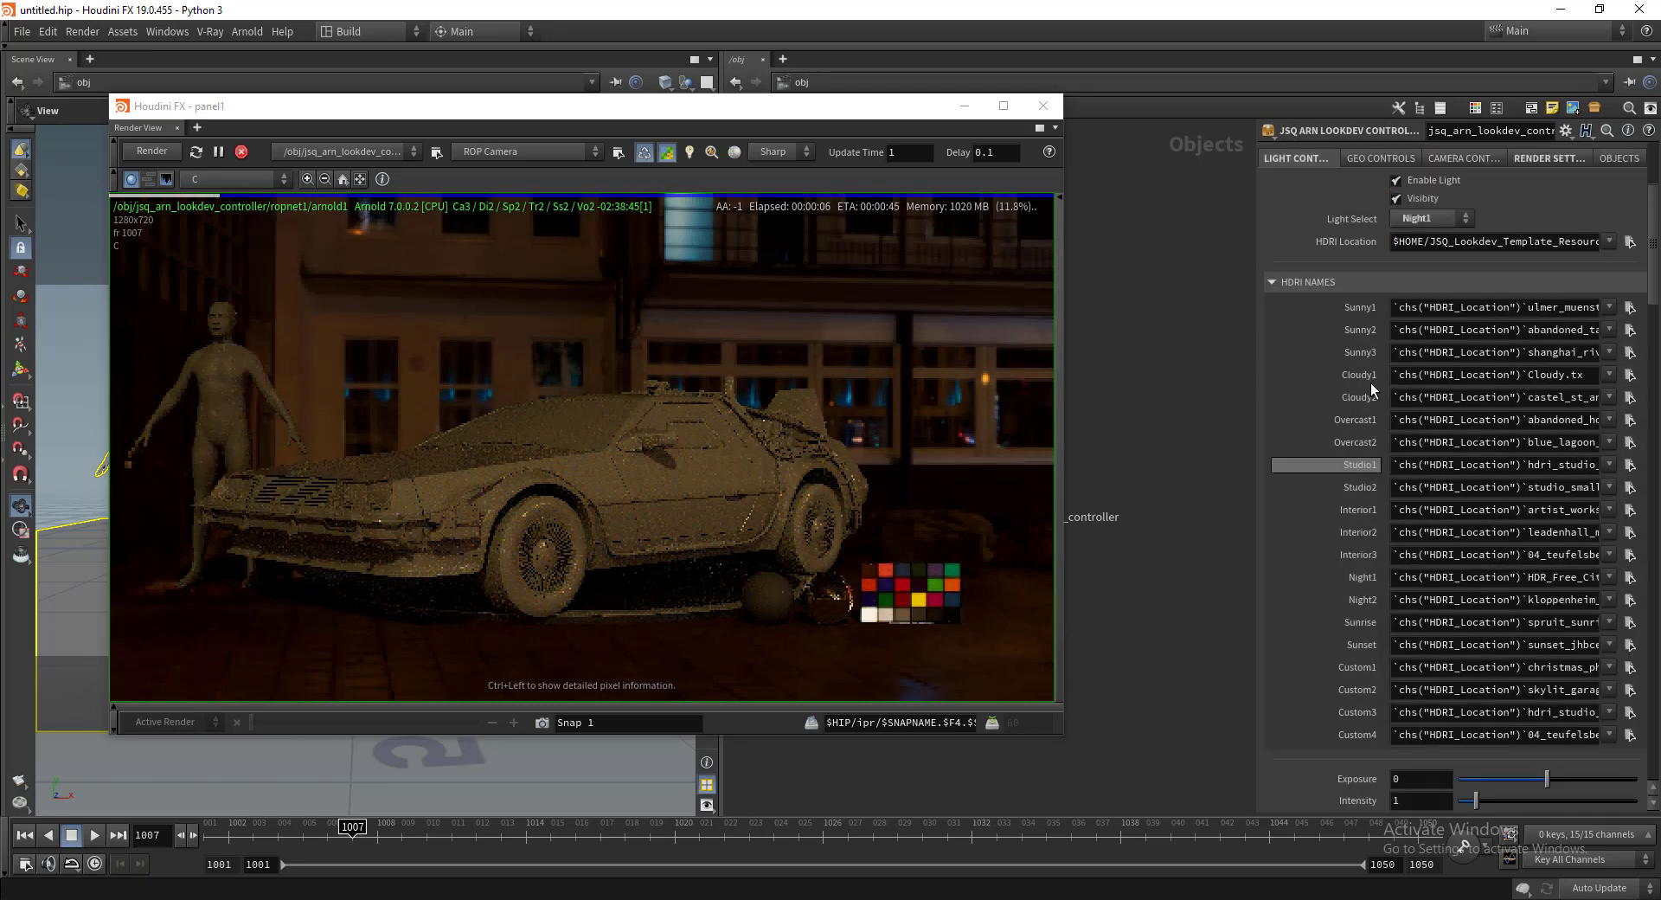
{"action": "scroll", "coordinate": [1467, 315], "scroll_direction": "up", "scroll_amount": 2}
{"action": "left_click", "coordinate": [1450, 309]}
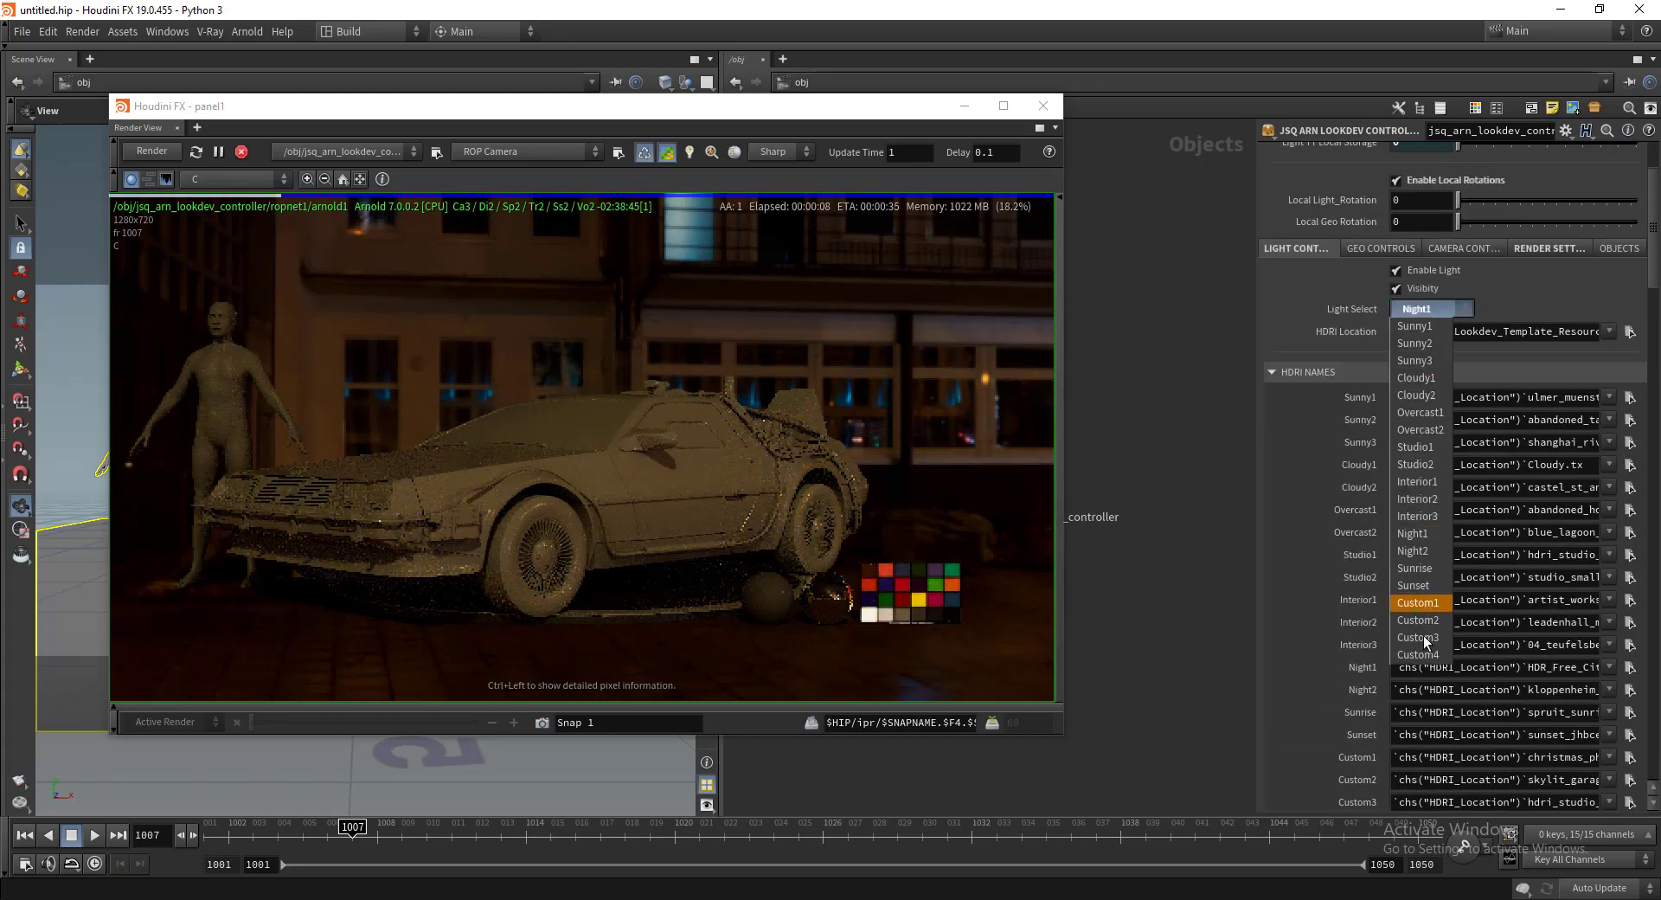
{"action": "left_click", "coordinate": [1263, 298]}
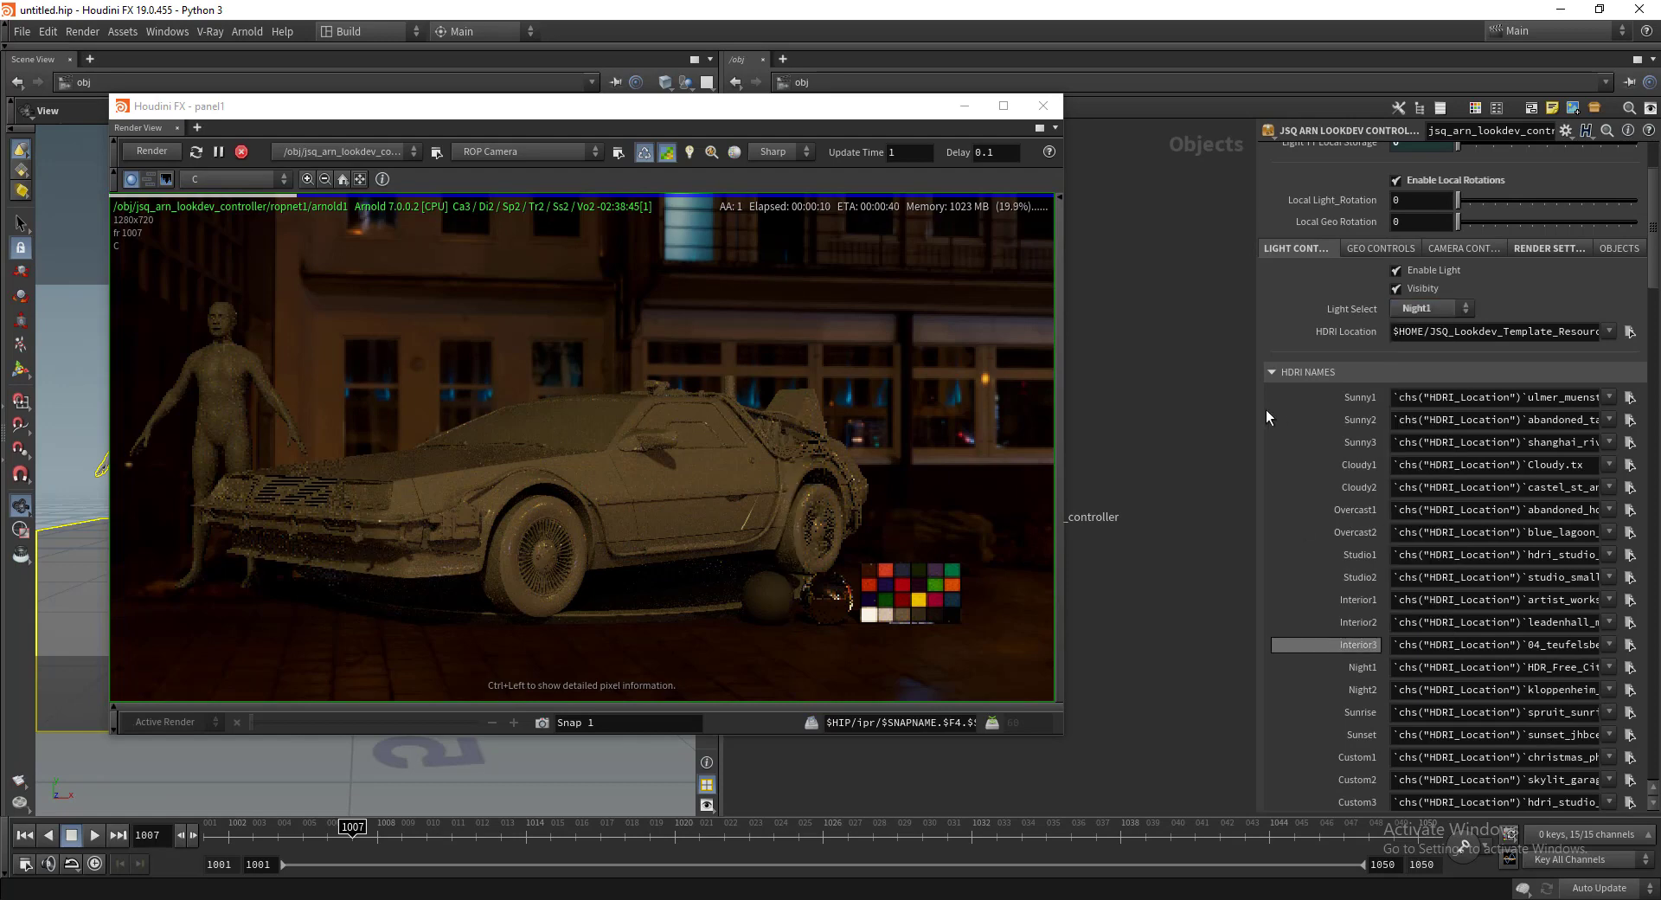
{"action": "scroll", "coordinate": [1349, 340], "scroll_direction": "down", "scroll_amount": 4}
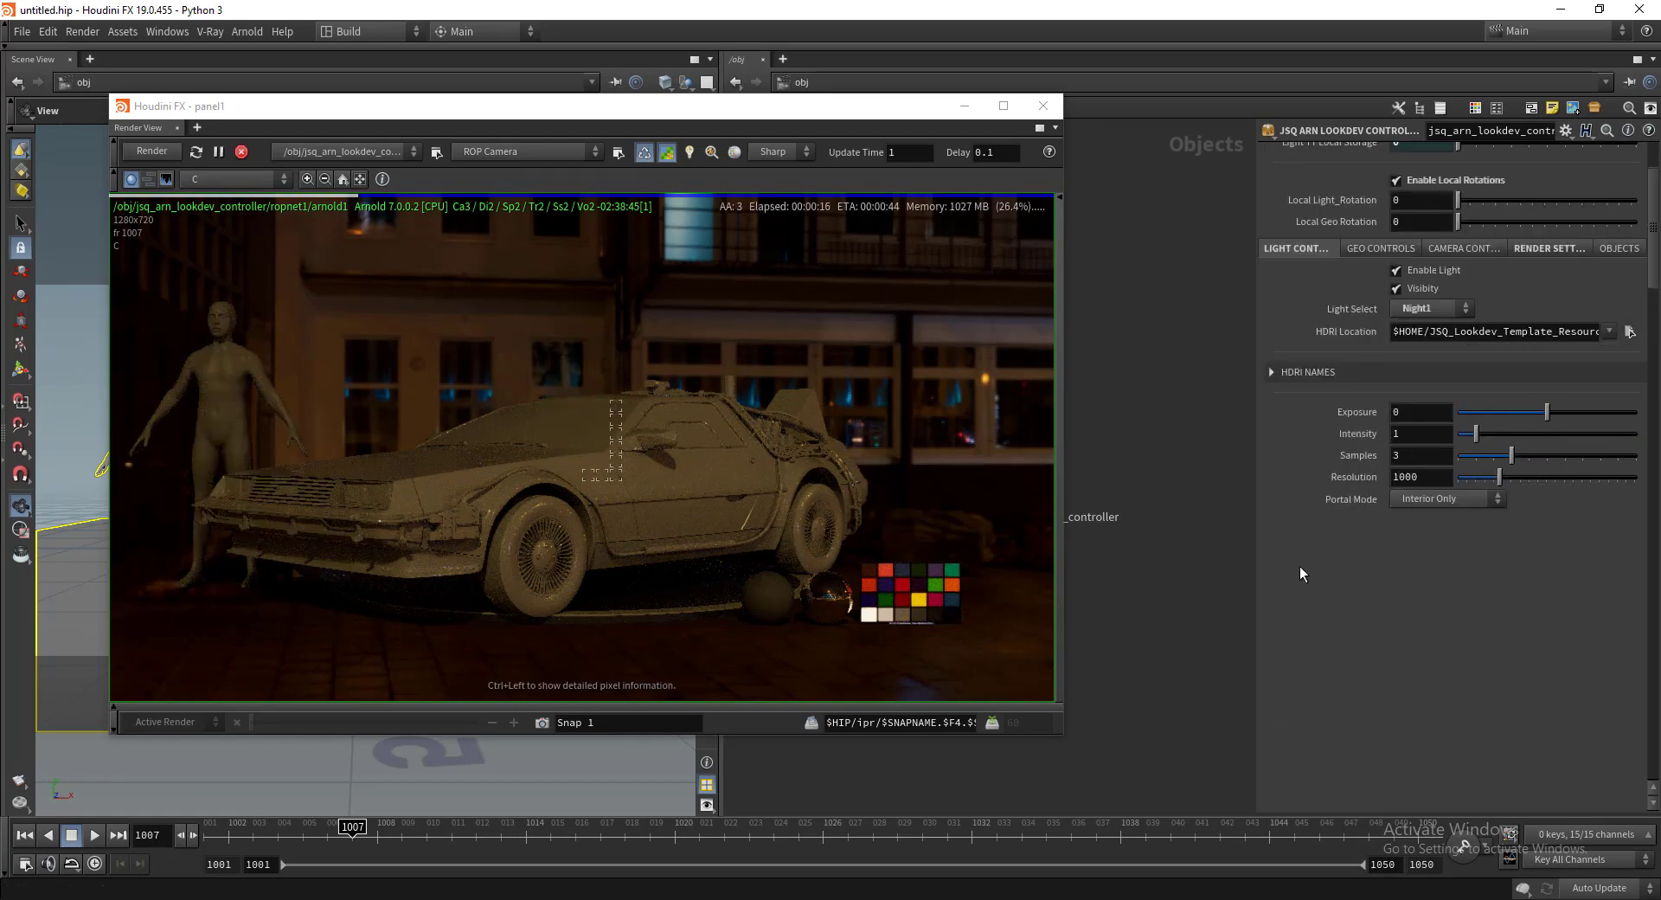
Step: Put away the Render View and set the stage's Radius to about 0.39 and its Hight to about 1.65
{"action": "scroll", "coordinate": [1301, 567], "scroll_direction": "up", "scroll_amount": 3}
{"action": "left_click", "coordinate": [964, 105]}
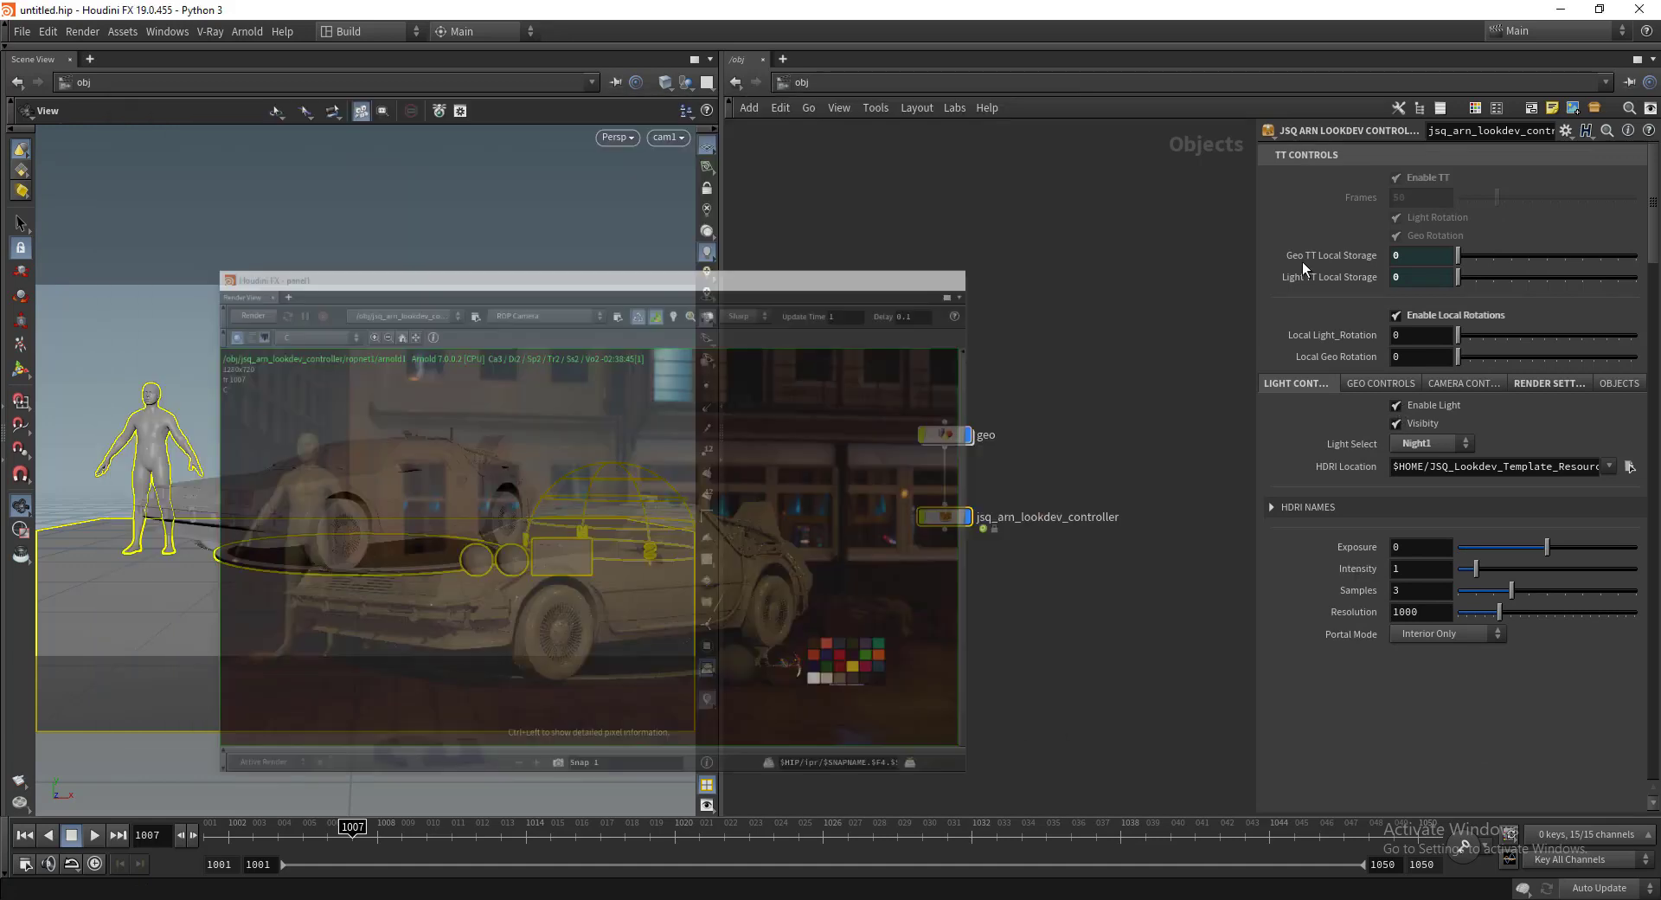
{"action": "left_click", "coordinate": [1398, 387]}
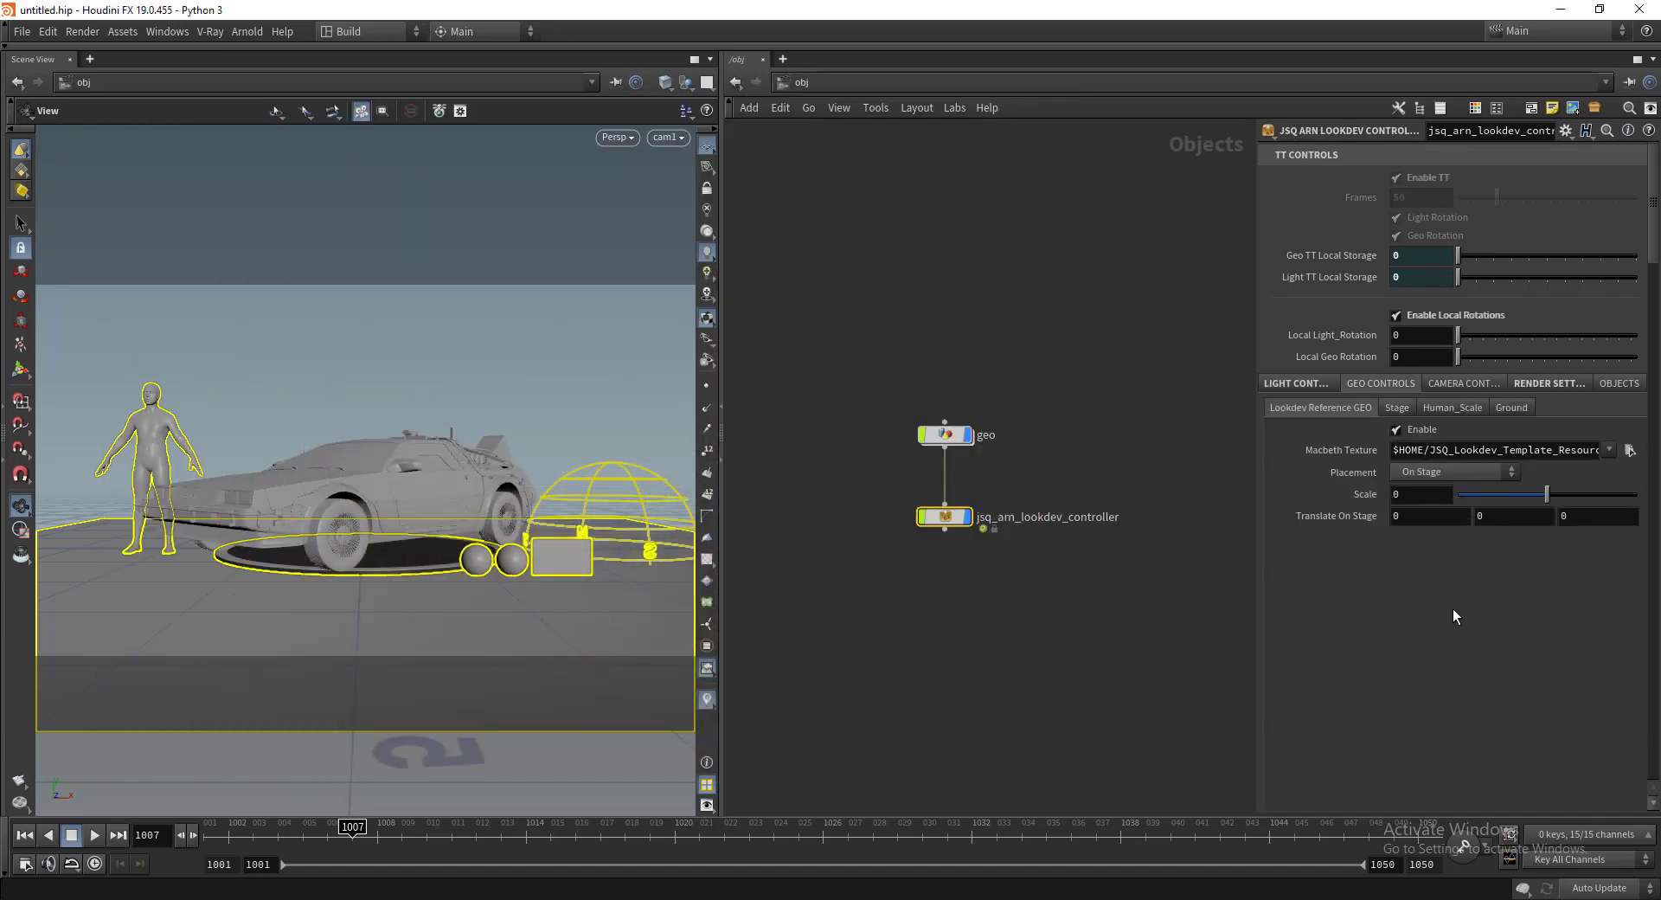
{"action": "left_click", "coordinate": [1396, 407]}
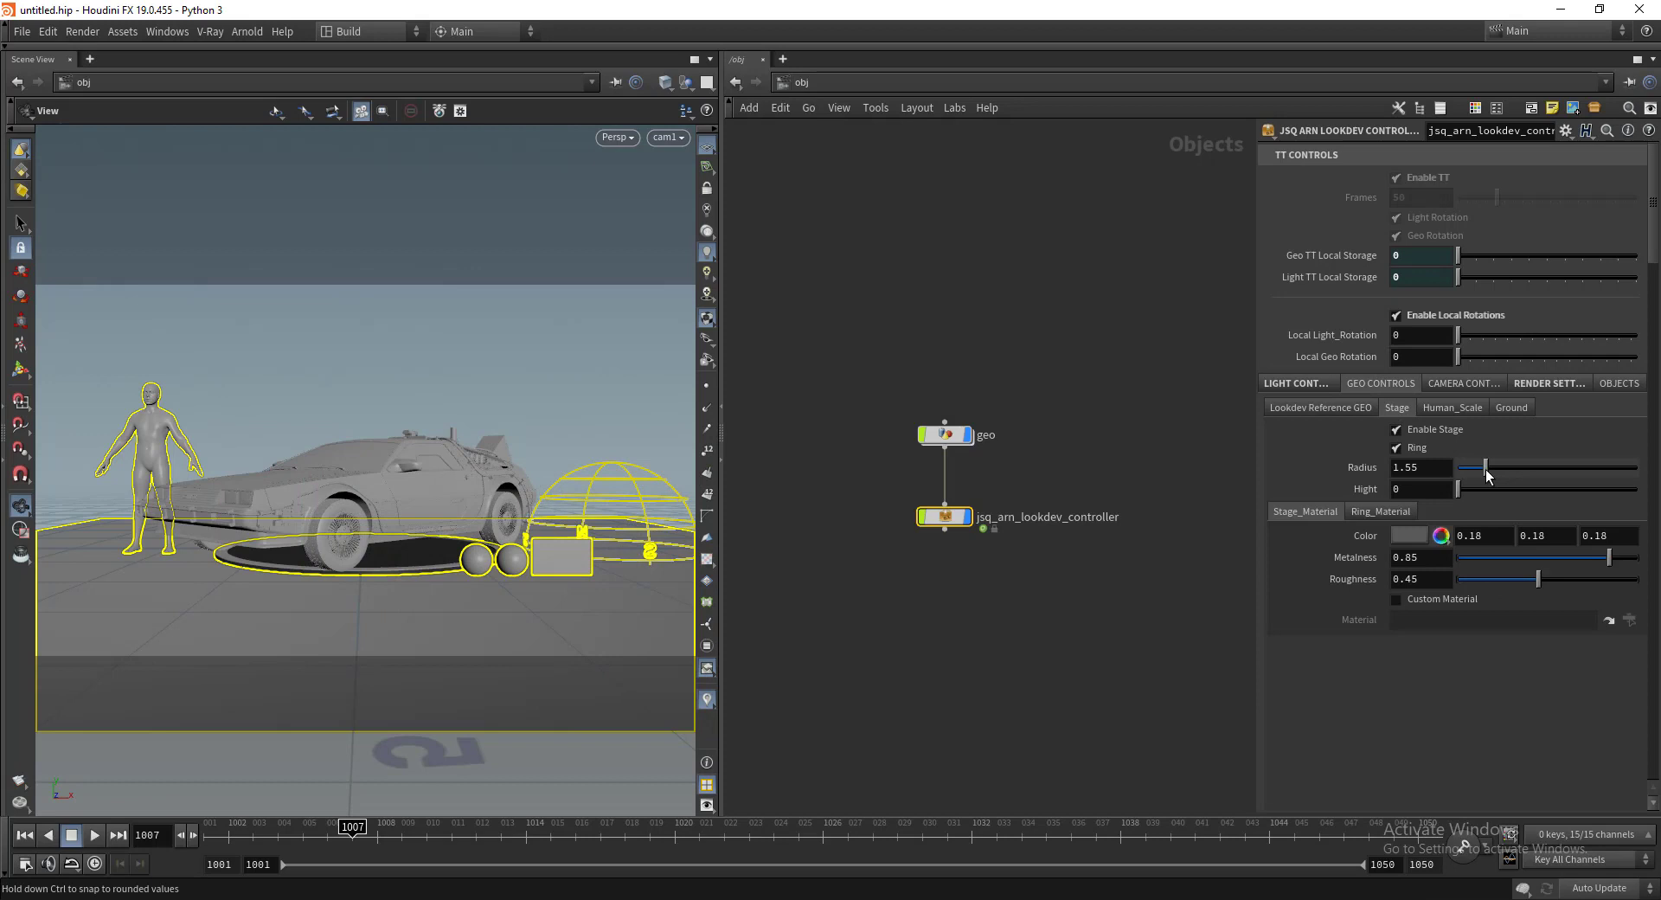
{"action": "mouse_move", "coordinate": [1486, 469]}
{"action": "left_mouse_down"}
{"action": "mouse_move", "coordinate": [1504, 464]}
{"action": "mouse_move", "coordinate": [1464, 470]}
{"action": "left_mouse_up"}
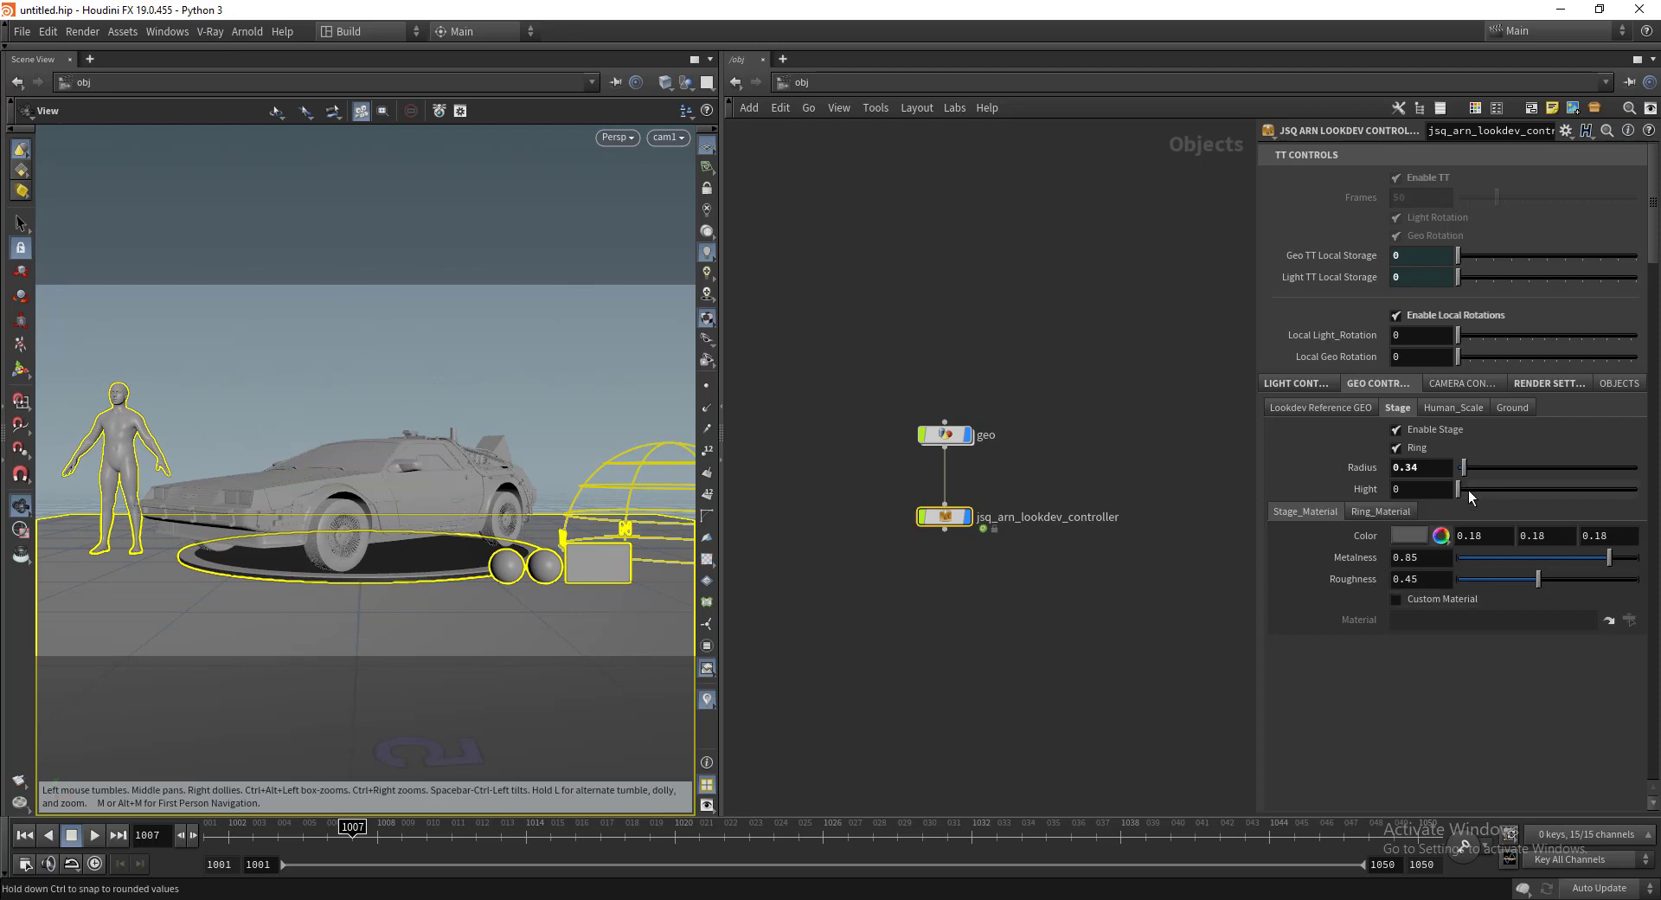
{"action": "left_click_drag", "start_coordinate": [1467, 489], "coordinate": [1473, 547]}
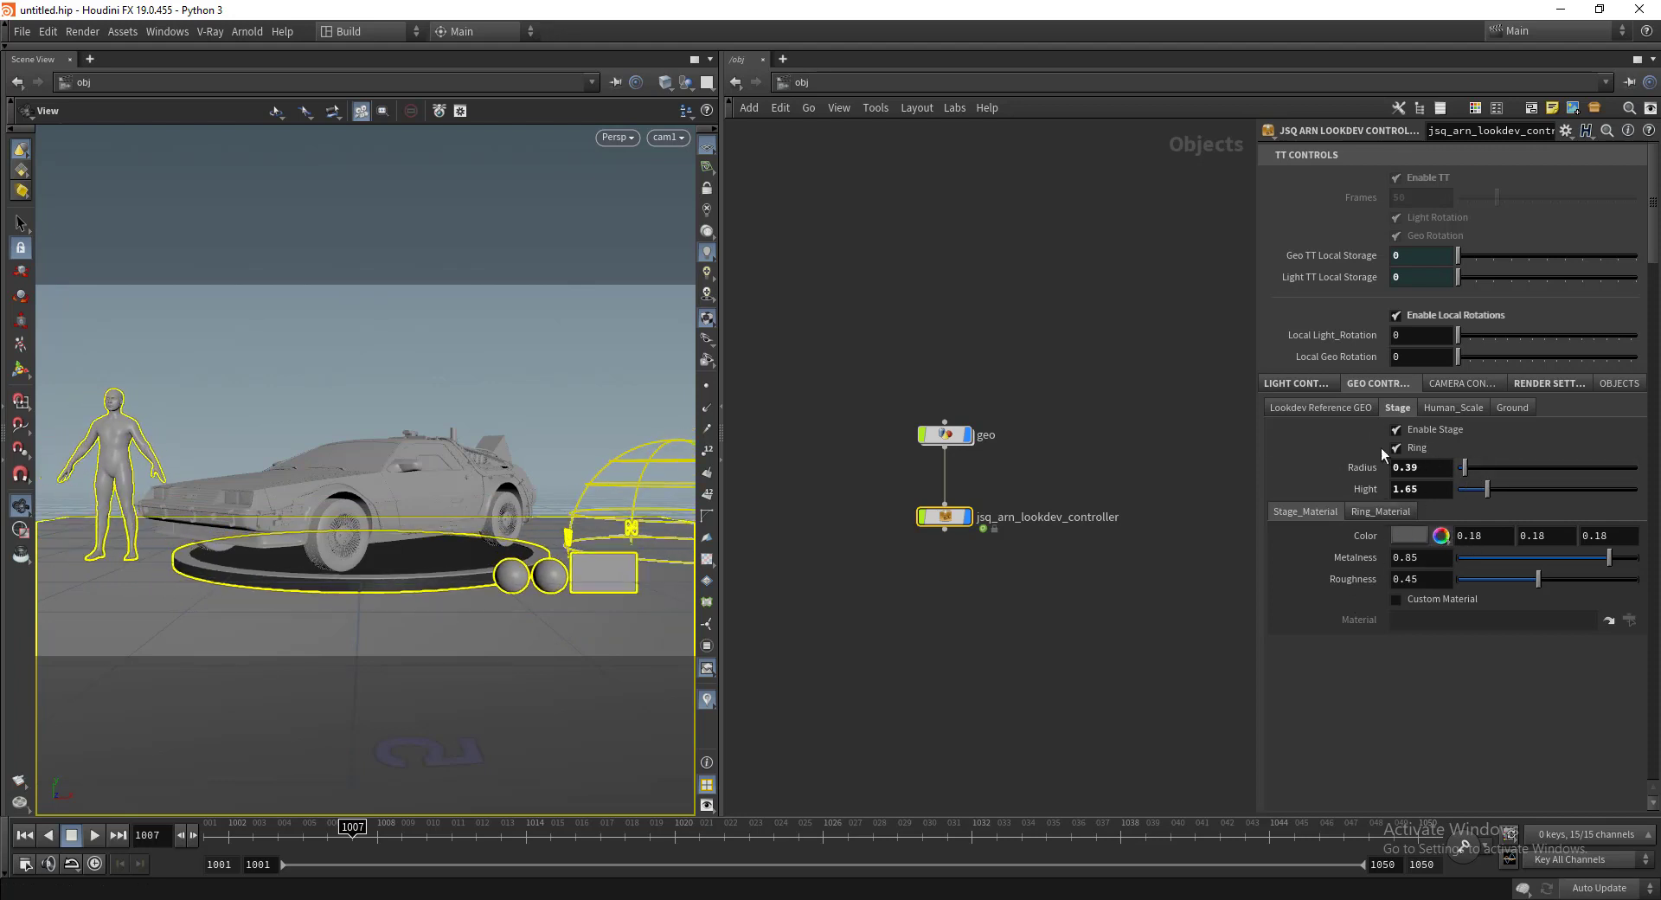
Step: Switch the human scale figure off and on, try shifting it with its Transform value, and undo the shift
{"action": "left_click", "coordinate": [1445, 405]}
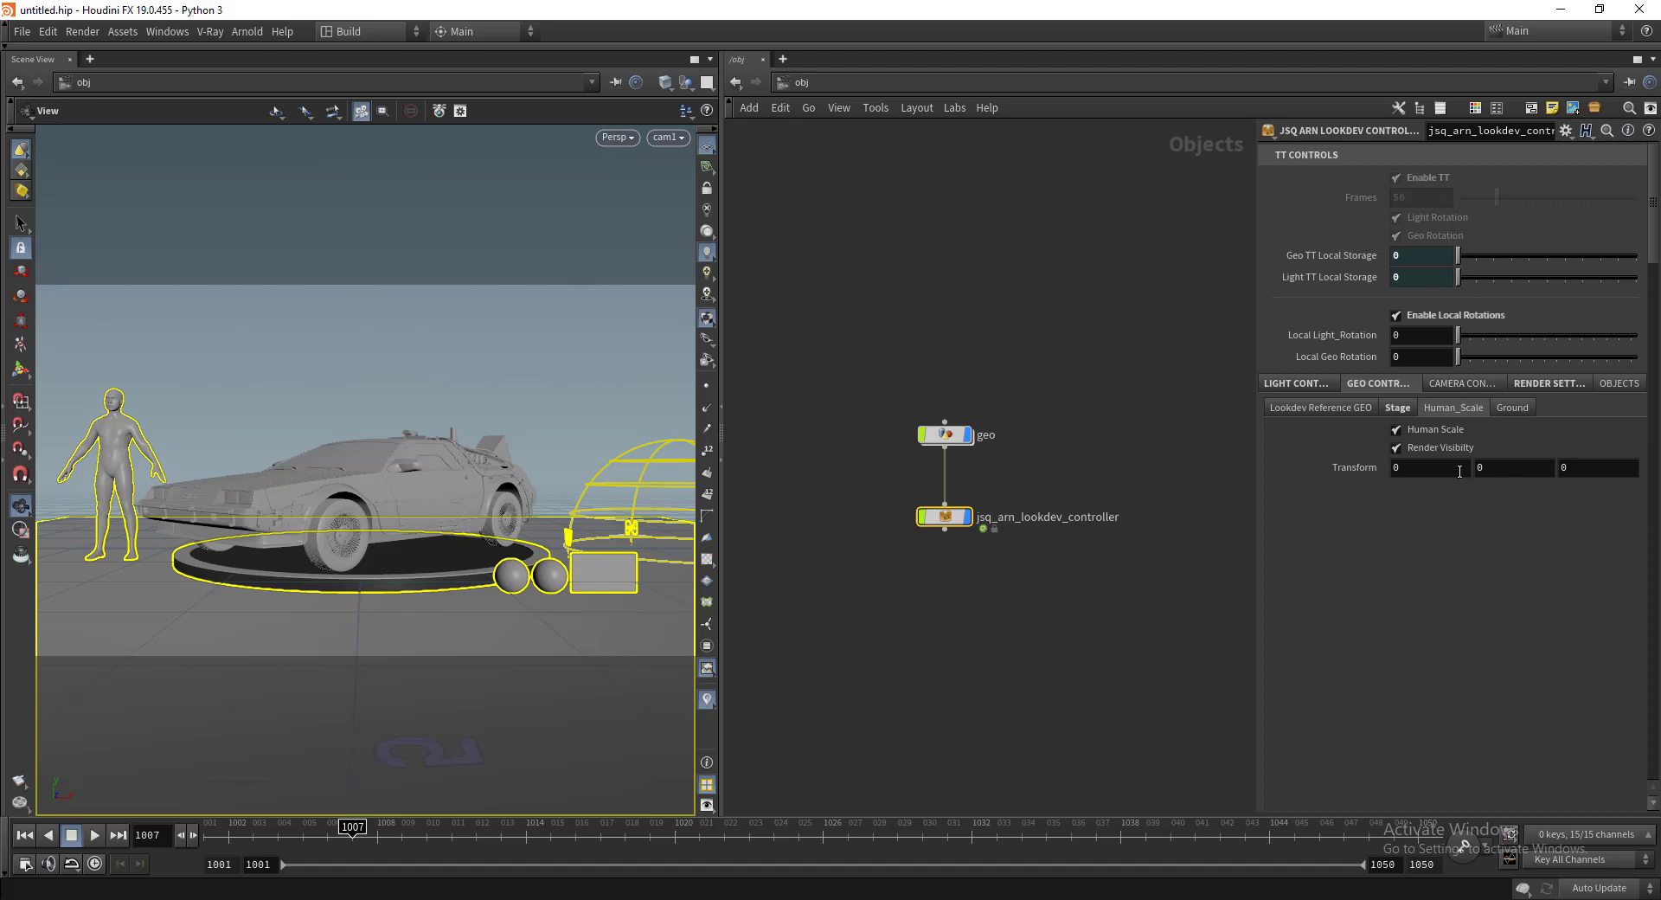
{"action": "left_click", "coordinate": [1441, 429]}
{"action": "left_click", "coordinate": [1441, 429]}
{"action": "middle_click_drag", "start_coordinate": [1417, 475], "coordinate": [1461, 469]}
{"action": "key", "text": "ctrl+z"}
Step: Test disabling and re-enabling the stage and the lookdev reference geometry
{"action": "left_click", "coordinate": [1387, 408]}
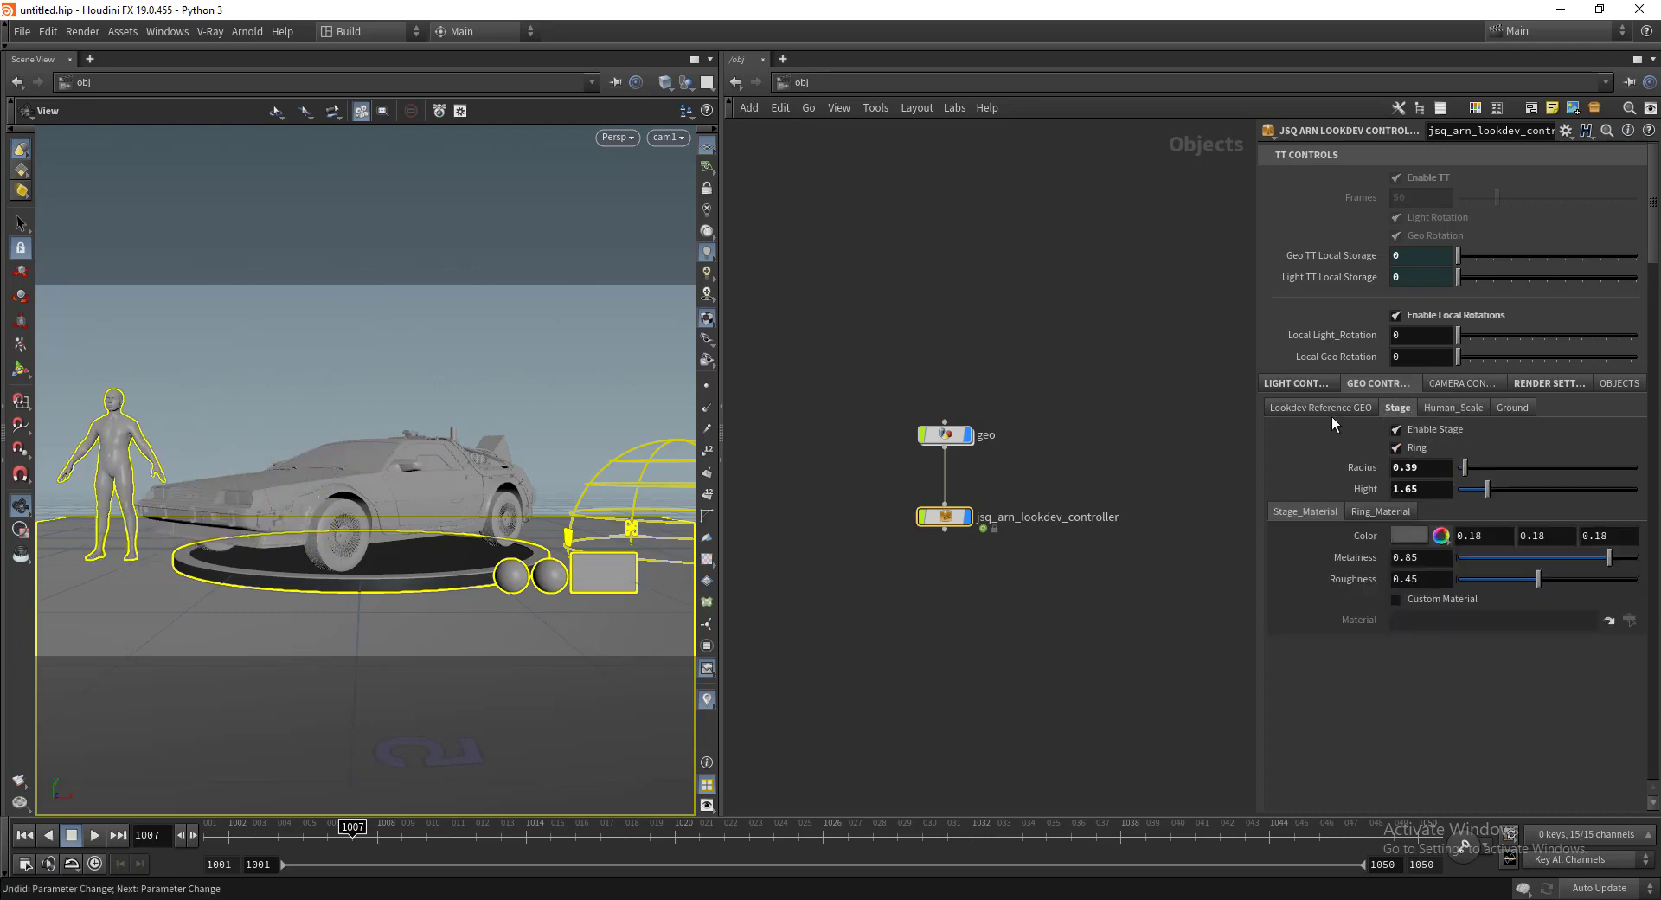
{"action": "left_click", "coordinate": [1431, 430]}
{"action": "left_click", "coordinate": [1431, 425]}
{"action": "left_click", "coordinate": [1319, 407]}
{"action": "left_click", "coordinate": [1424, 432]}
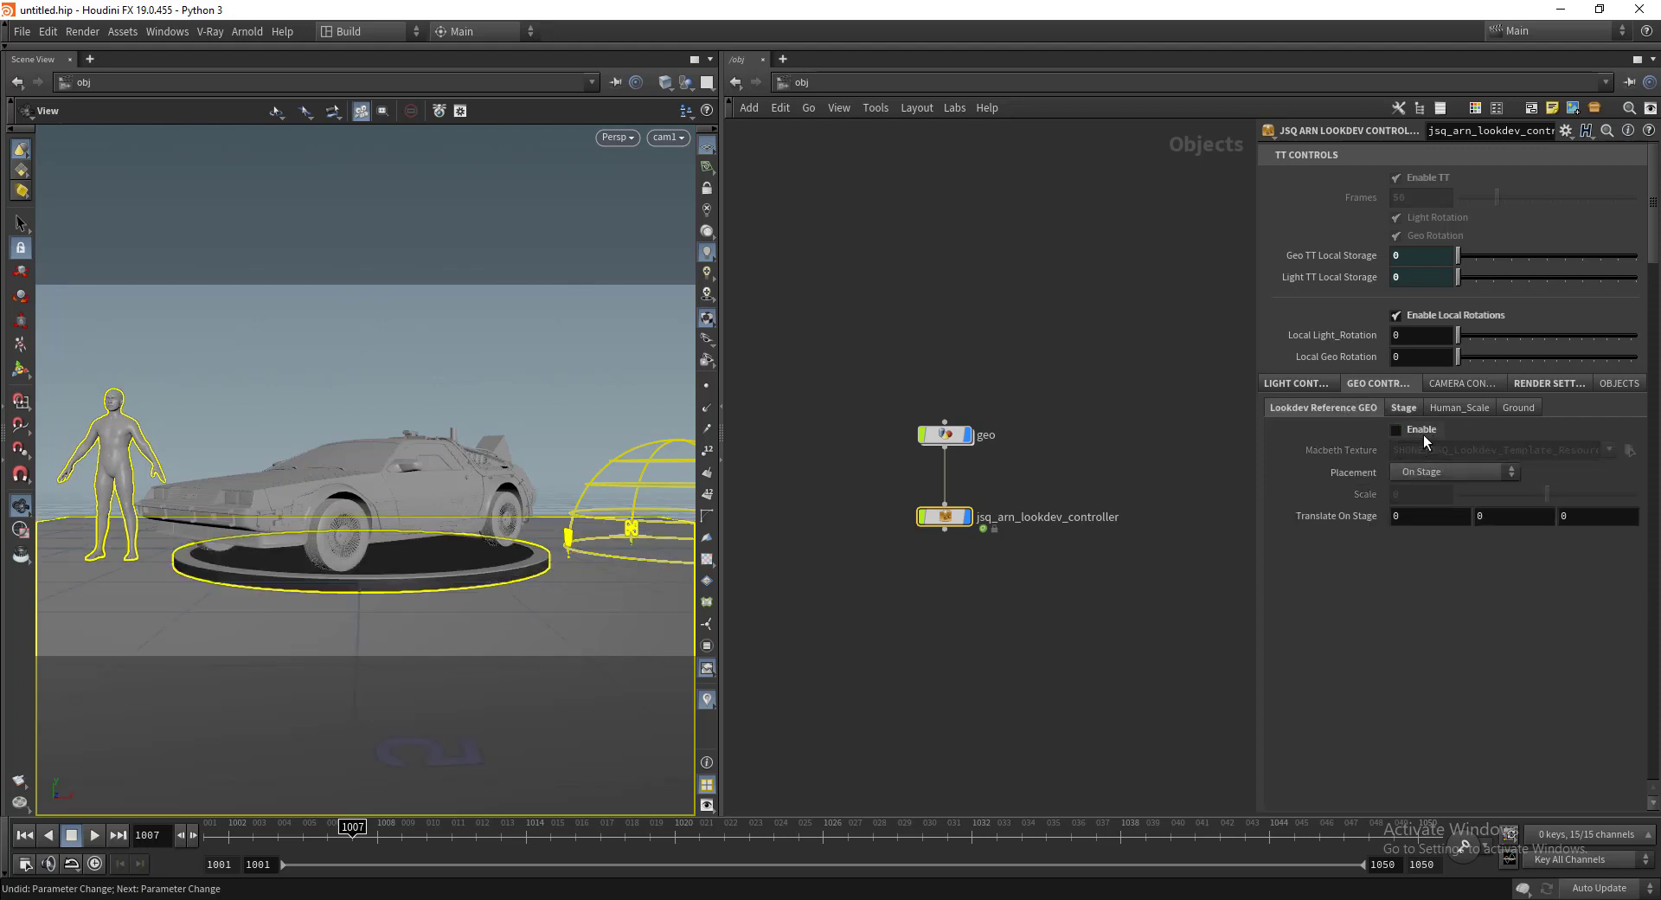
{"action": "left_click", "coordinate": [1424, 432]}
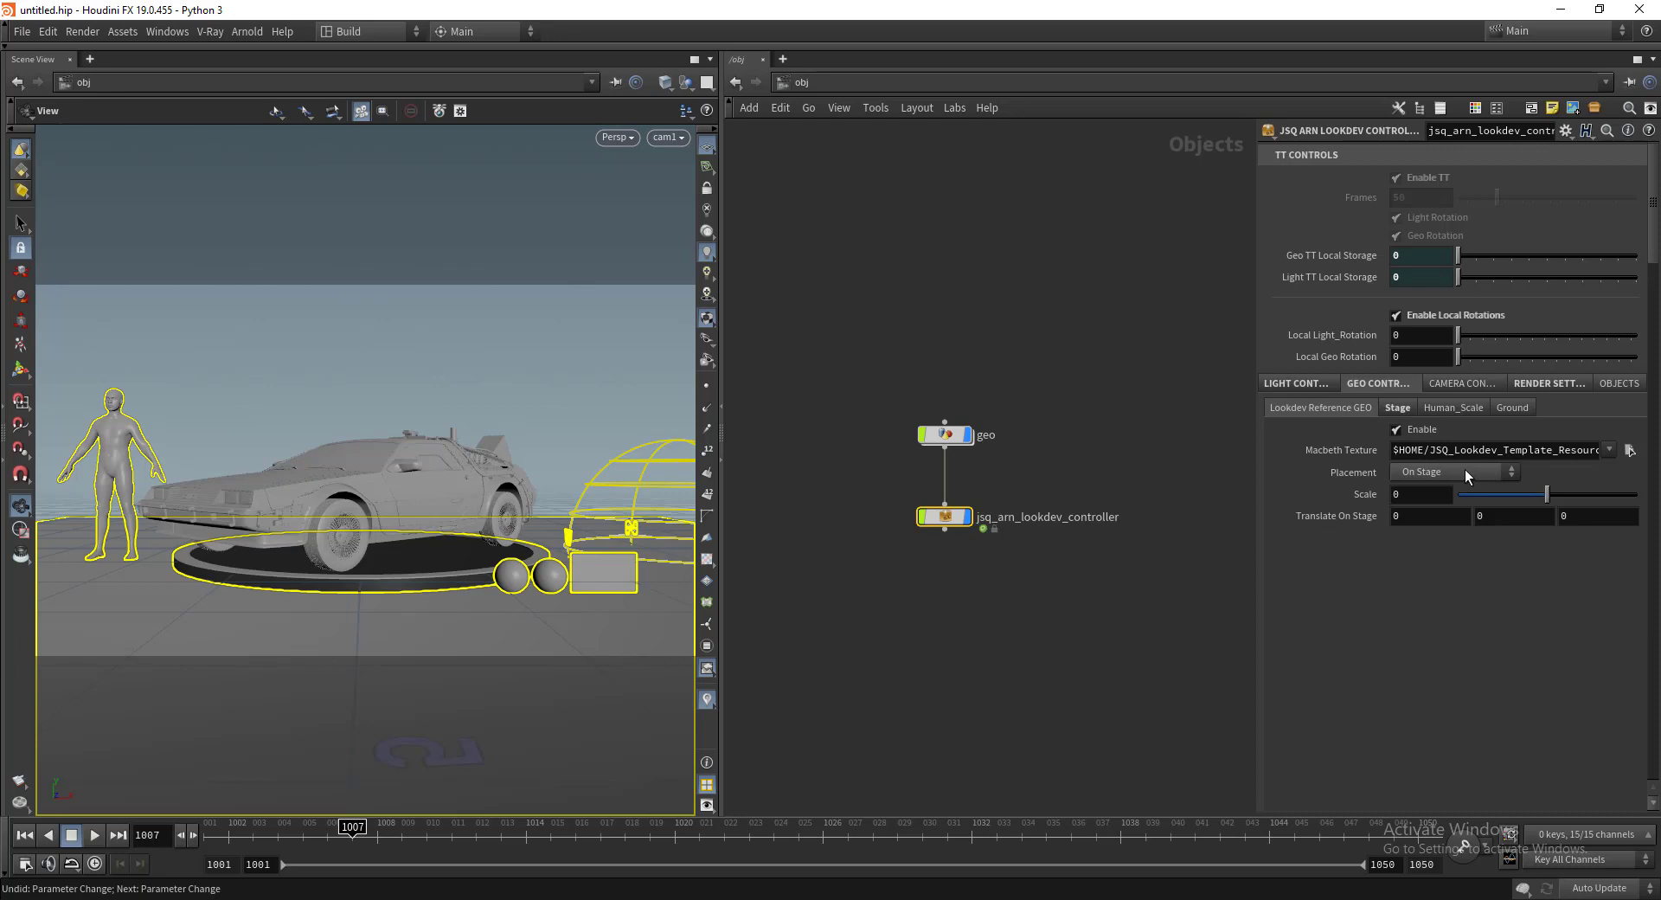
Step: Try the Screen Bottom Right and Screen Top Right placements for the lookdev reference geometry, returning it to On Stage
{"action": "left_click", "coordinate": [1450, 471]}
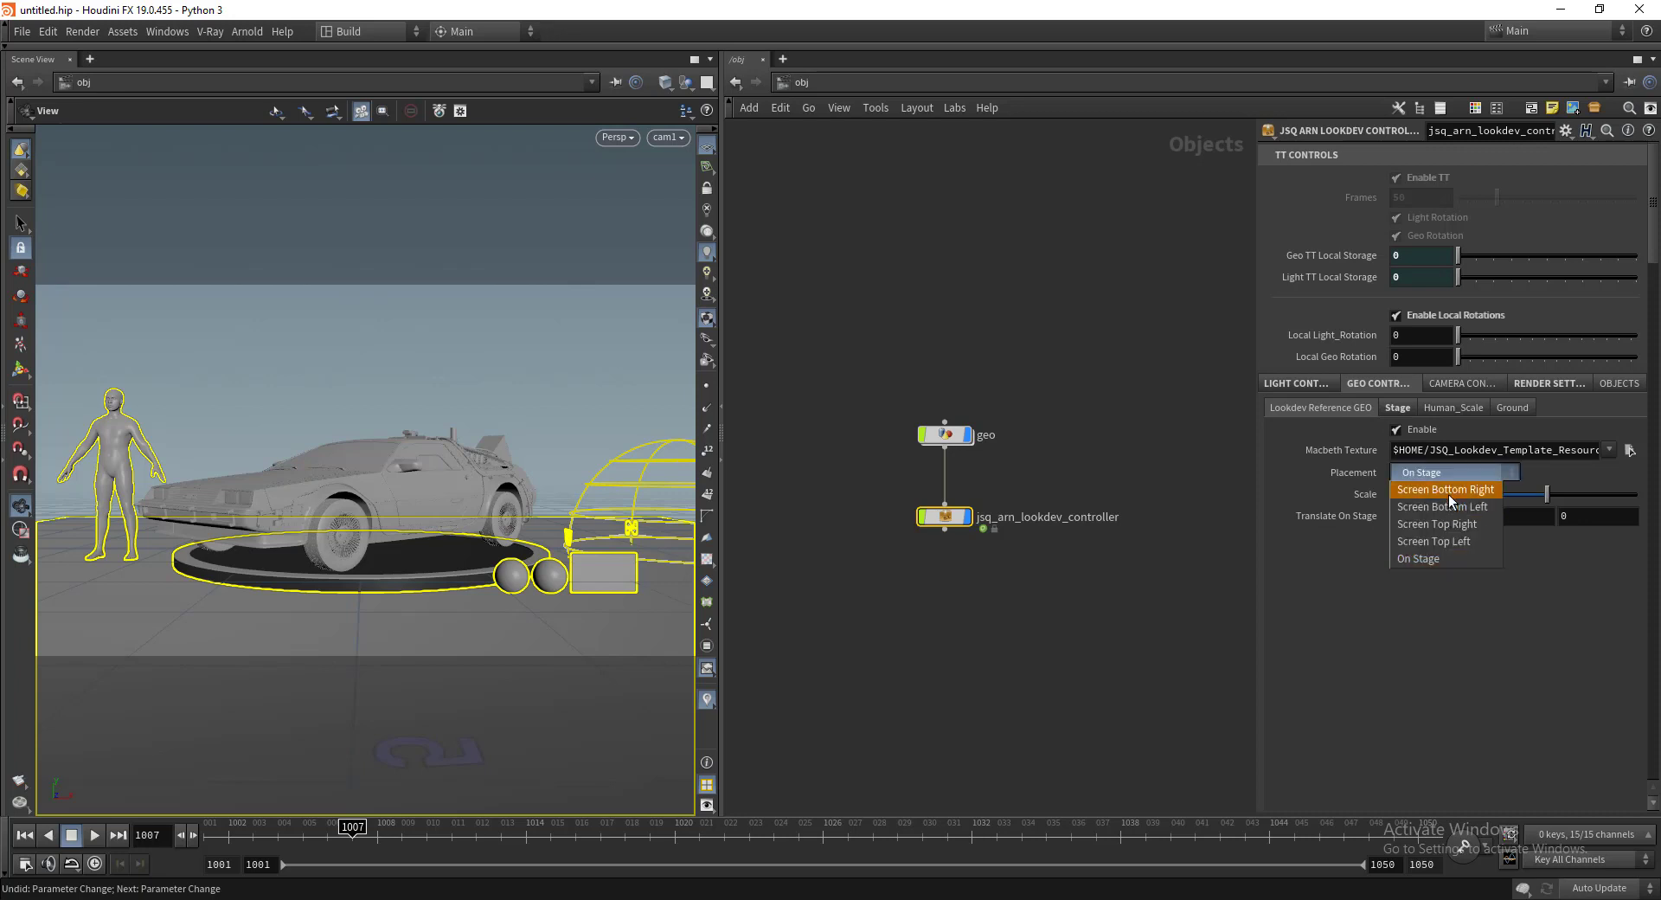
{"action": "left_click", "coordinate": [1447, 490]}
{"action": "left_click", "coordinate": [1429, 470]}
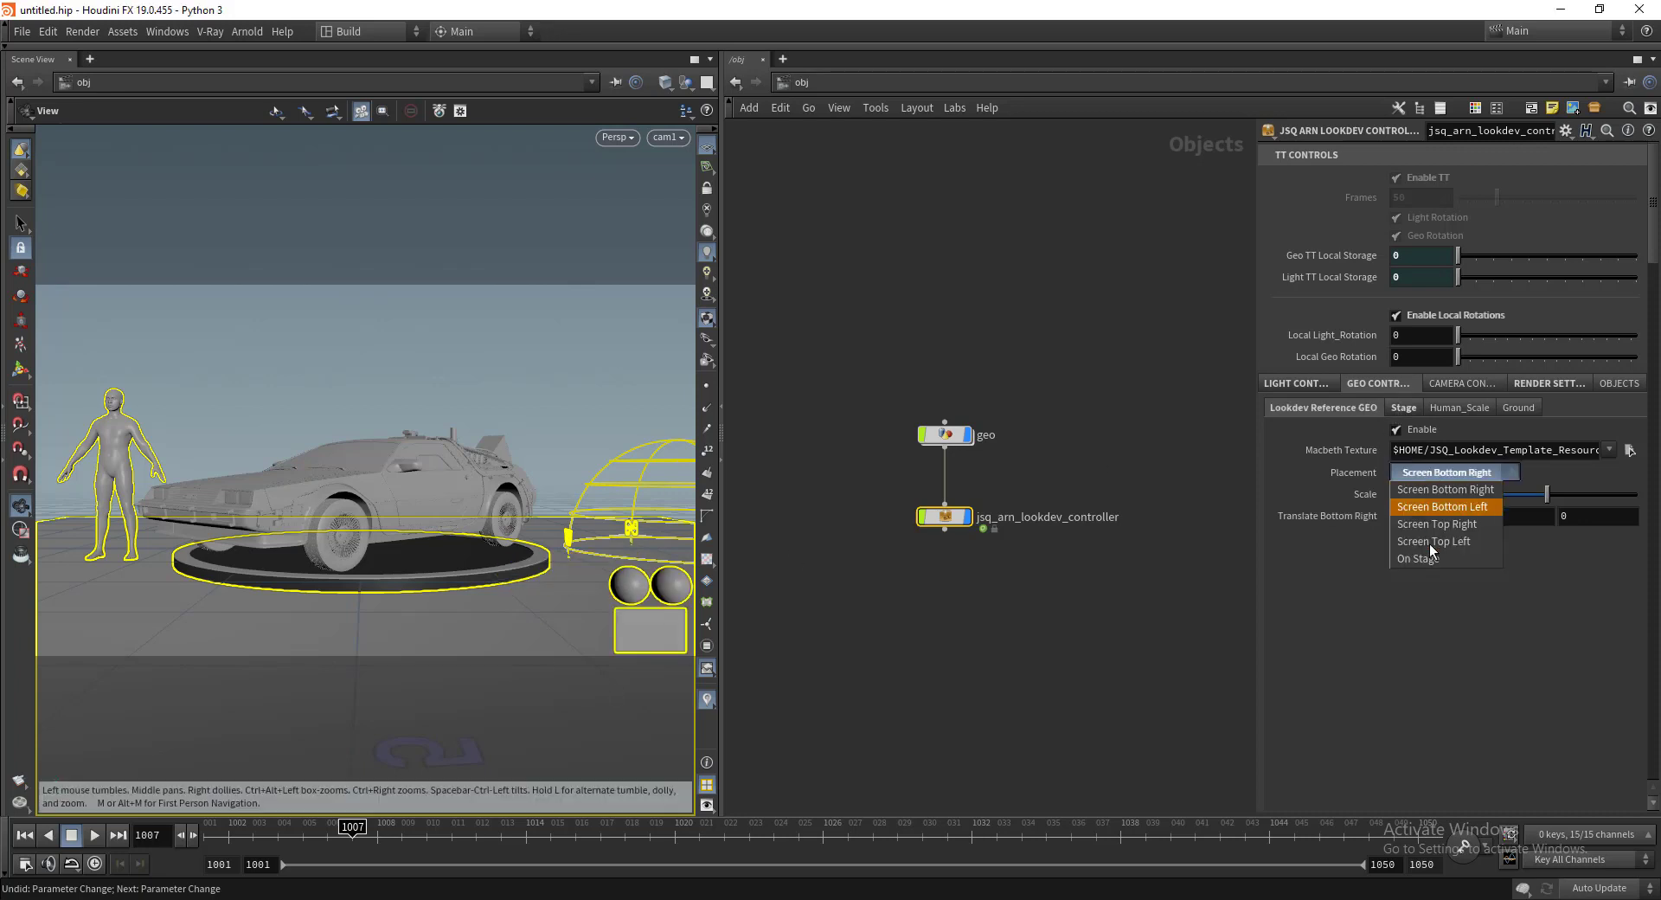
{"action": "left_click", "coordinate": [1452, 523]}
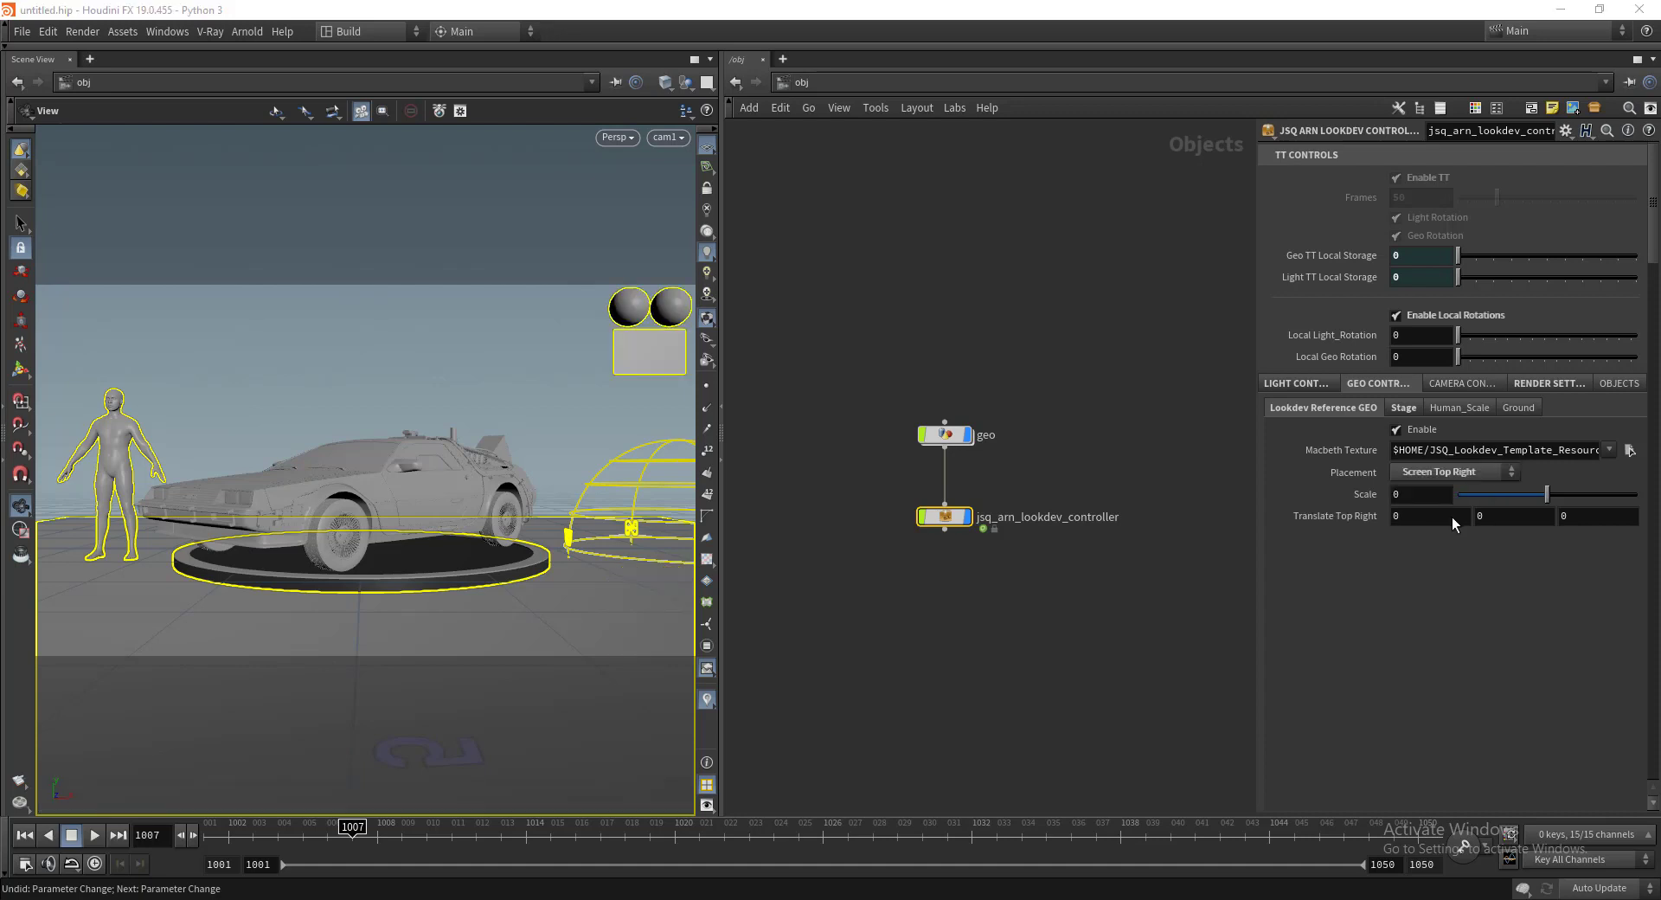
{"action": "left_click", "coordinate": [1457, 474]}
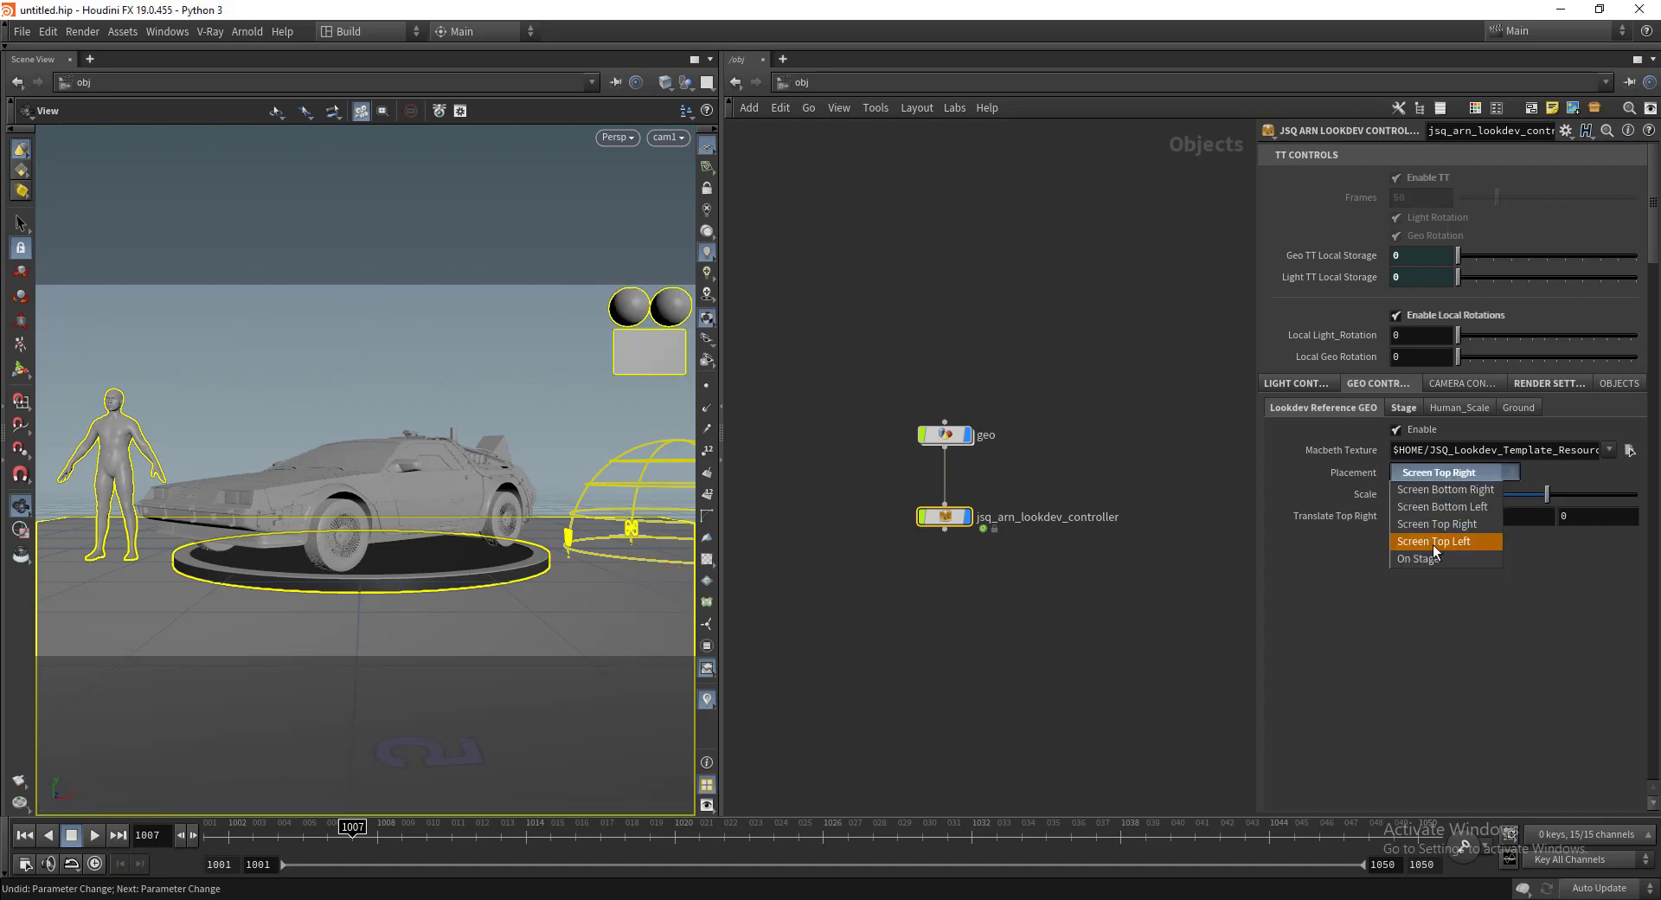
{"action": "left_click", "coordinate": [1429, 555]}
{"action": "left_click", "coordinate": [1481, 474]}
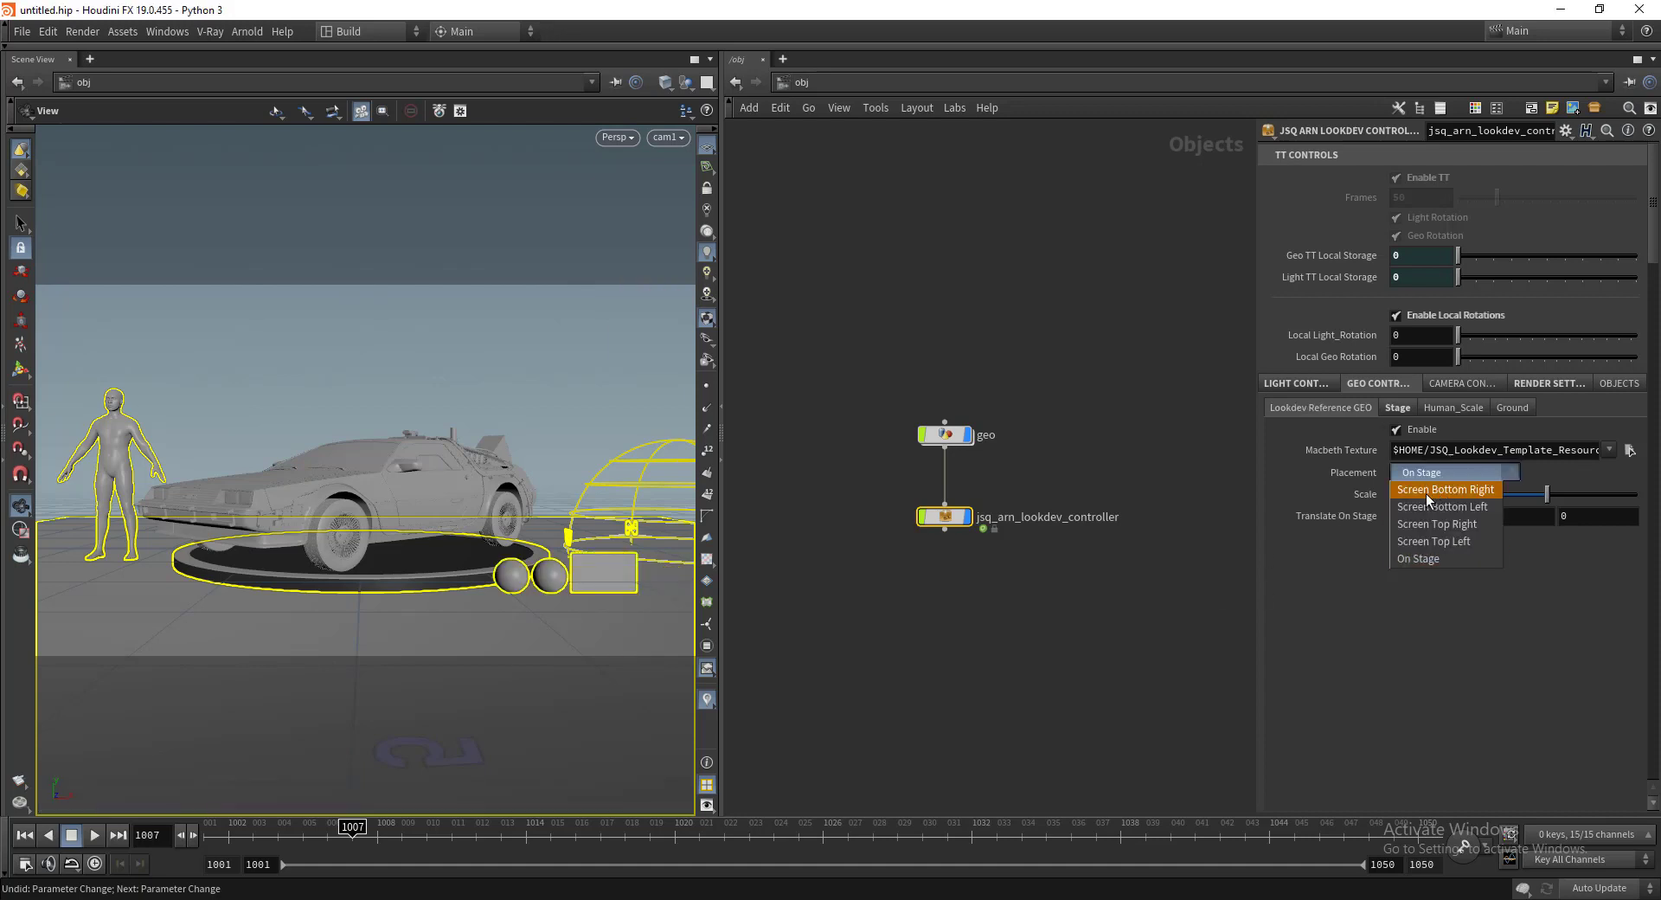
{"action": "left_click", "coordinate": [1425, 493]}
{"action": "left_click", "coordinate": [1455, 475]}
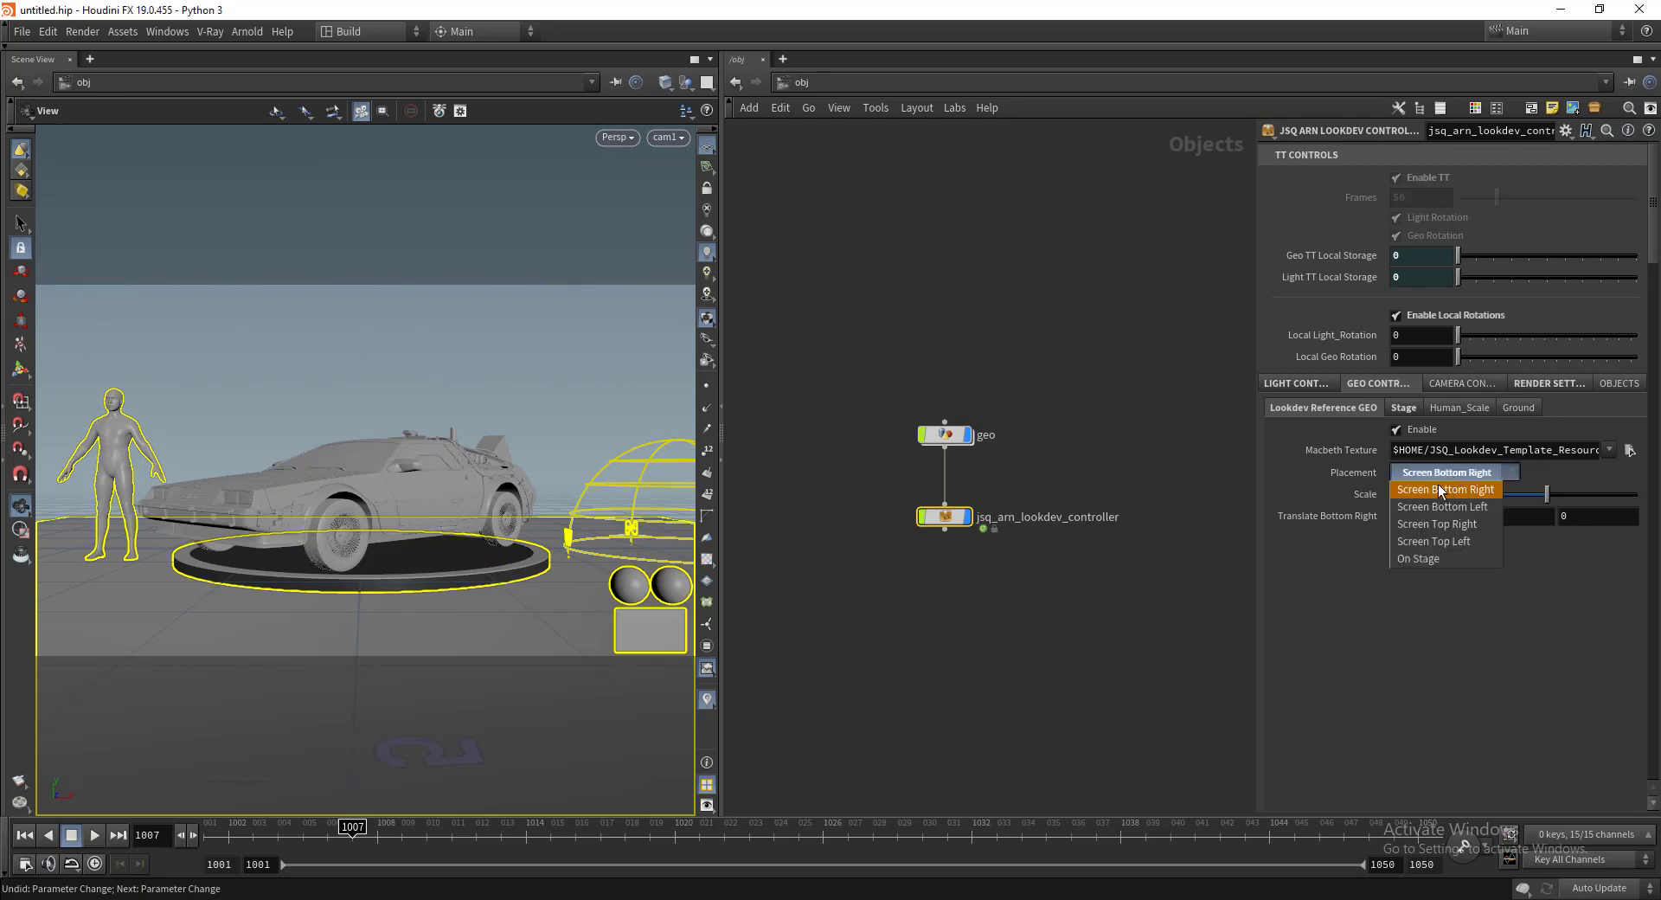
{"action": "left_click", "coordinate": [1426, 557]}
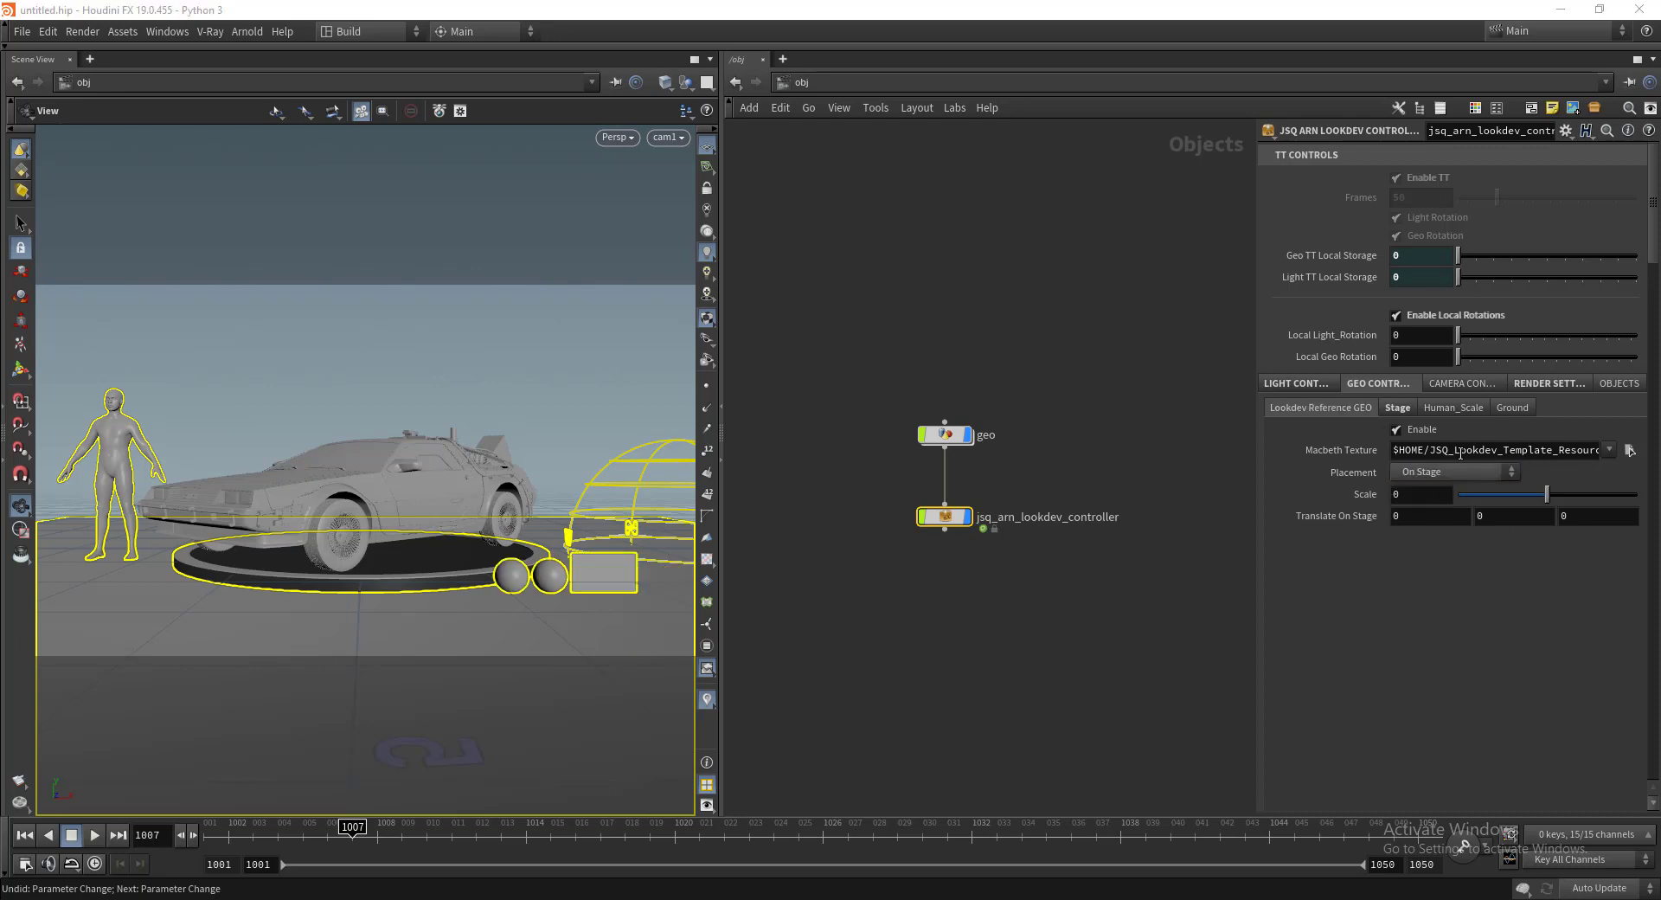
Step: Switch the ground geometry to Backdrop and examine its shape and its size, bevel, division and scale controls
{"action": "left_click", "coordinate": [1511, 408]}
{"action": "left_click", "coordinate": [1405, 454]}
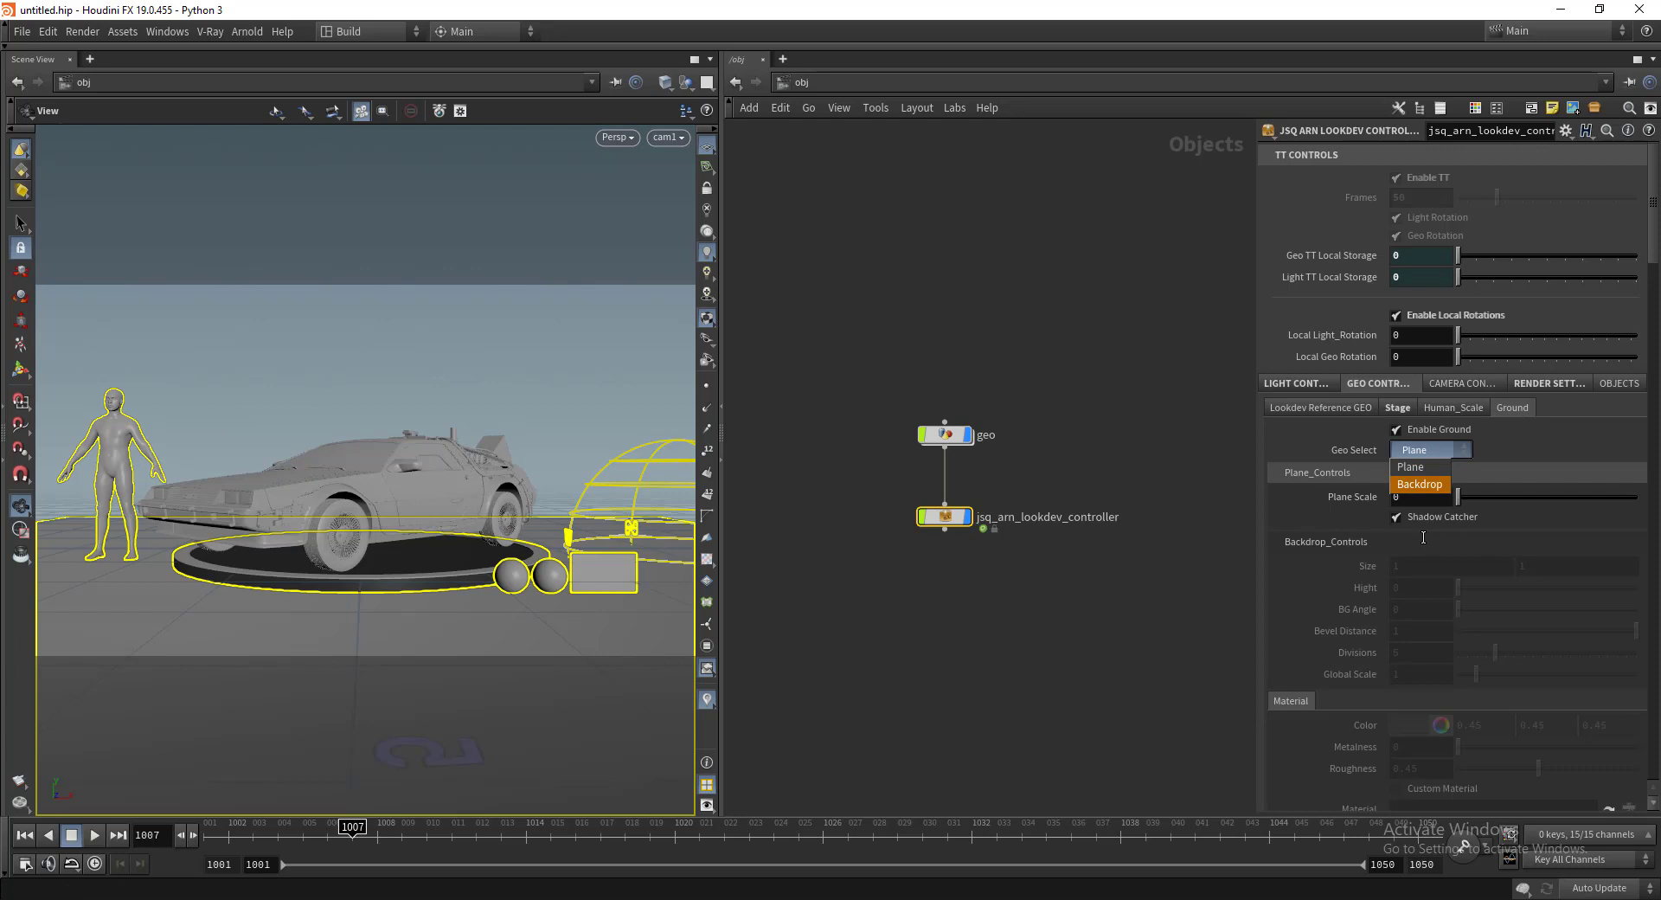
{"action": "left_click", "coordinate": [1418, 467]}
{"action": "left_click", "coordinate": [1429, 493]}
{"action": "left_click_drag", "start_coordinate": [312, 463], "coordinate": [549, 531]}
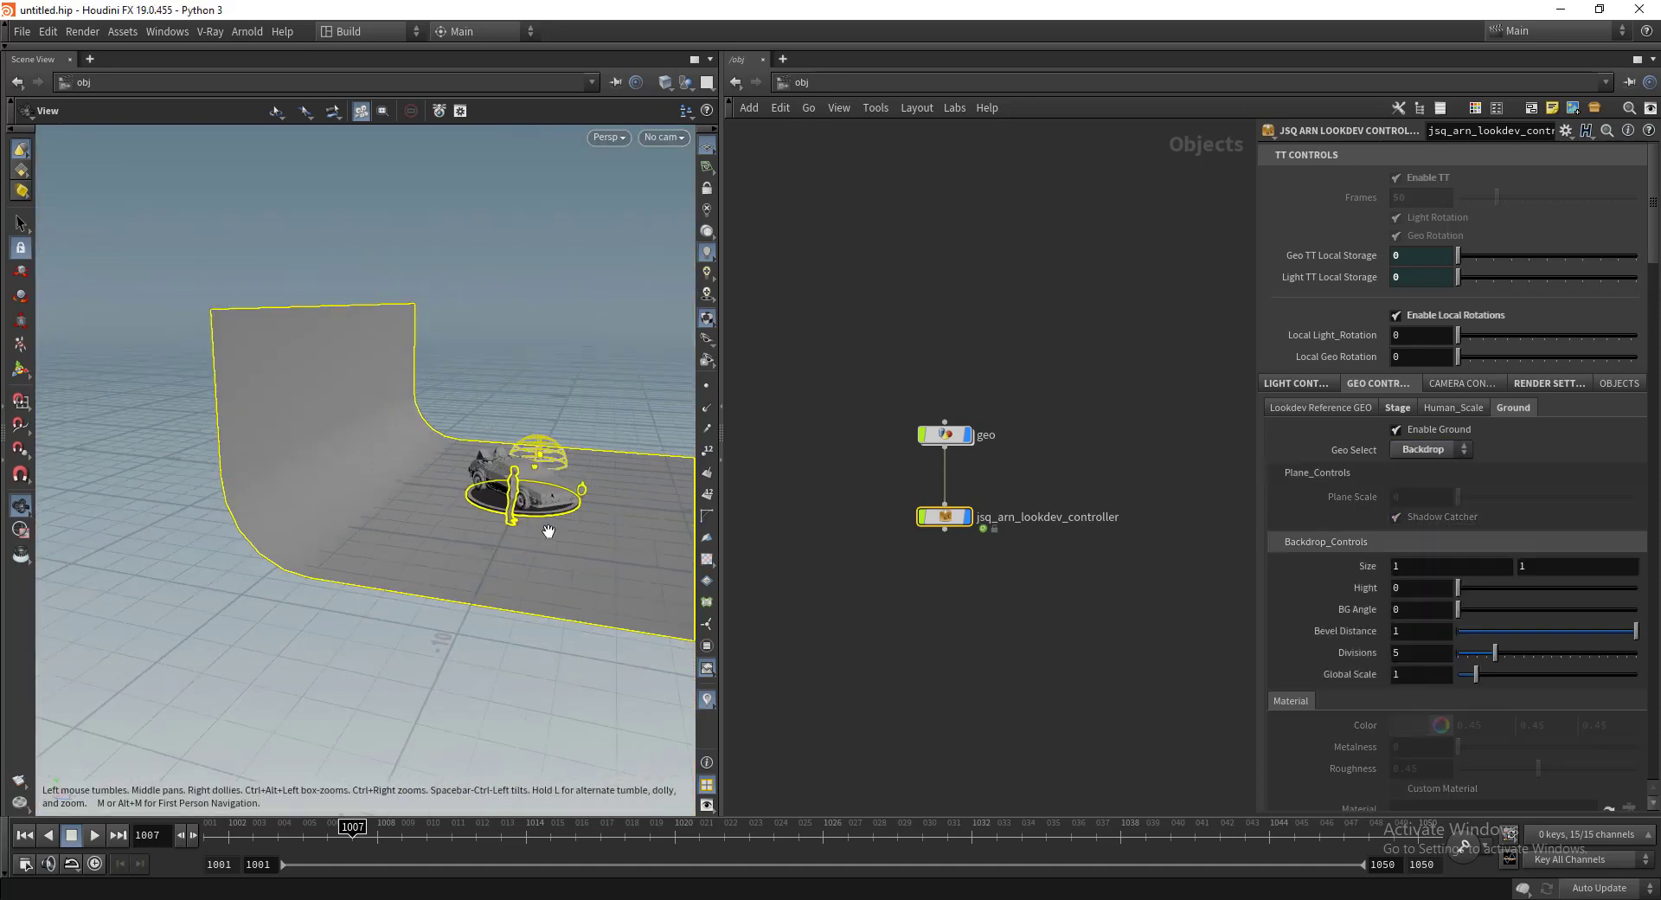
{"action": "left_click_drag", "start_coordinate": [1488, 590], "coordinate": [1470, 673]}
{"action": "middle_click", "coordinate": [1351, 612], "text": "ctrl"}
{"action": "middle_click", "coordinate": [1352, 632], "text": "ctrl"}
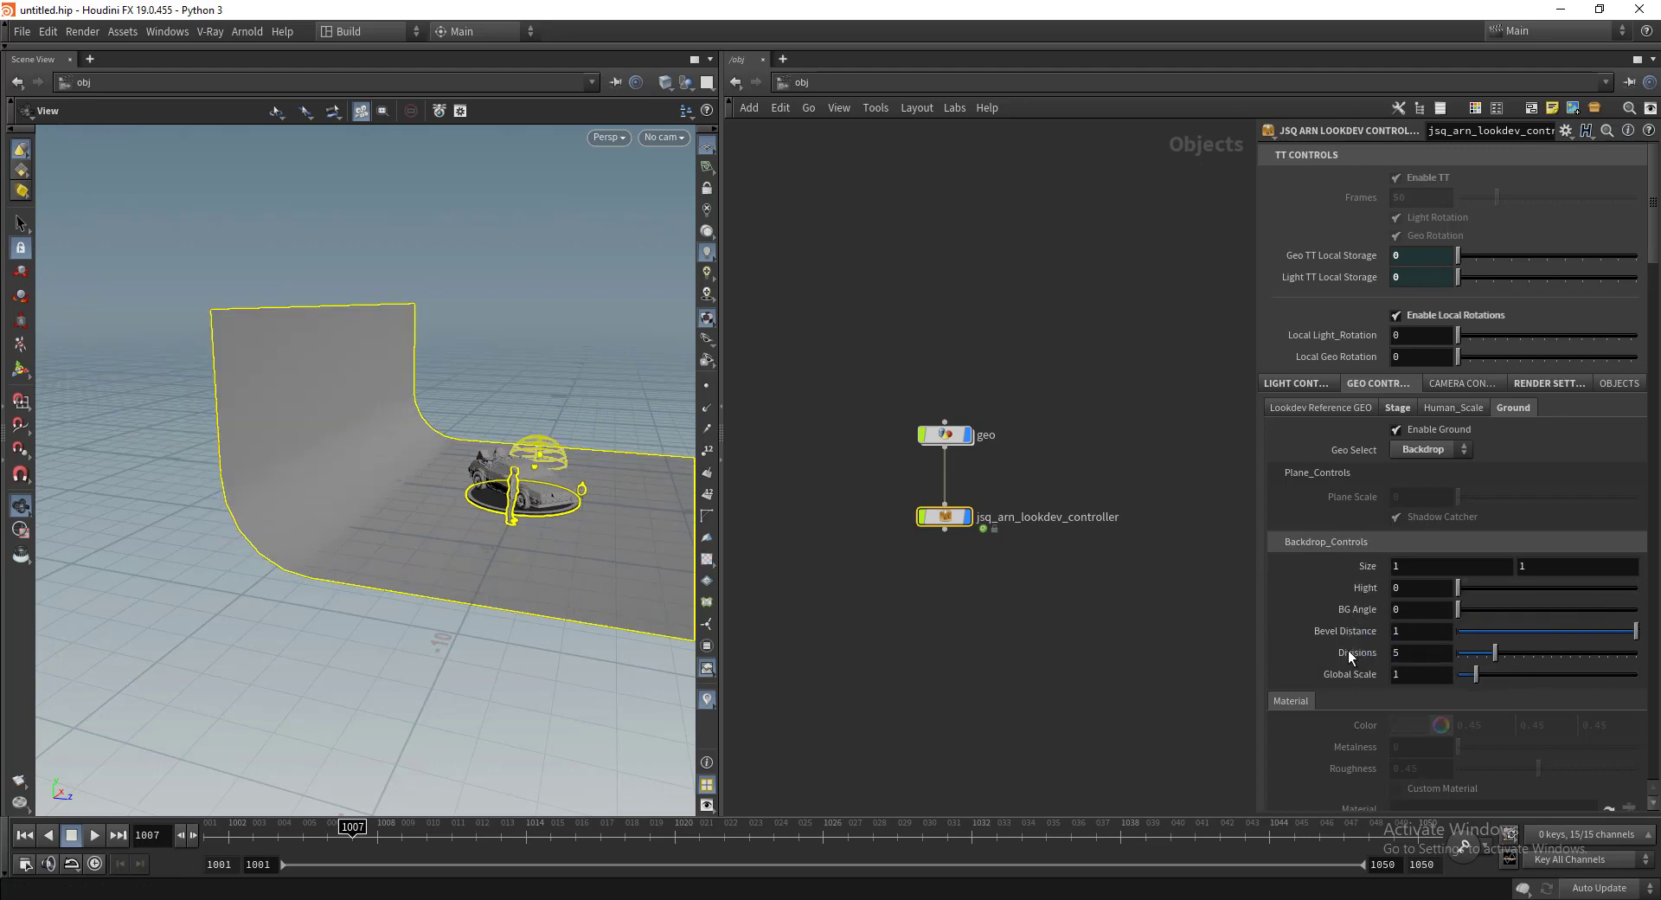
{"action": "scroll", "coordinate": [1354, 623], "scroll_direction": "down", "scroll_amount": 5}
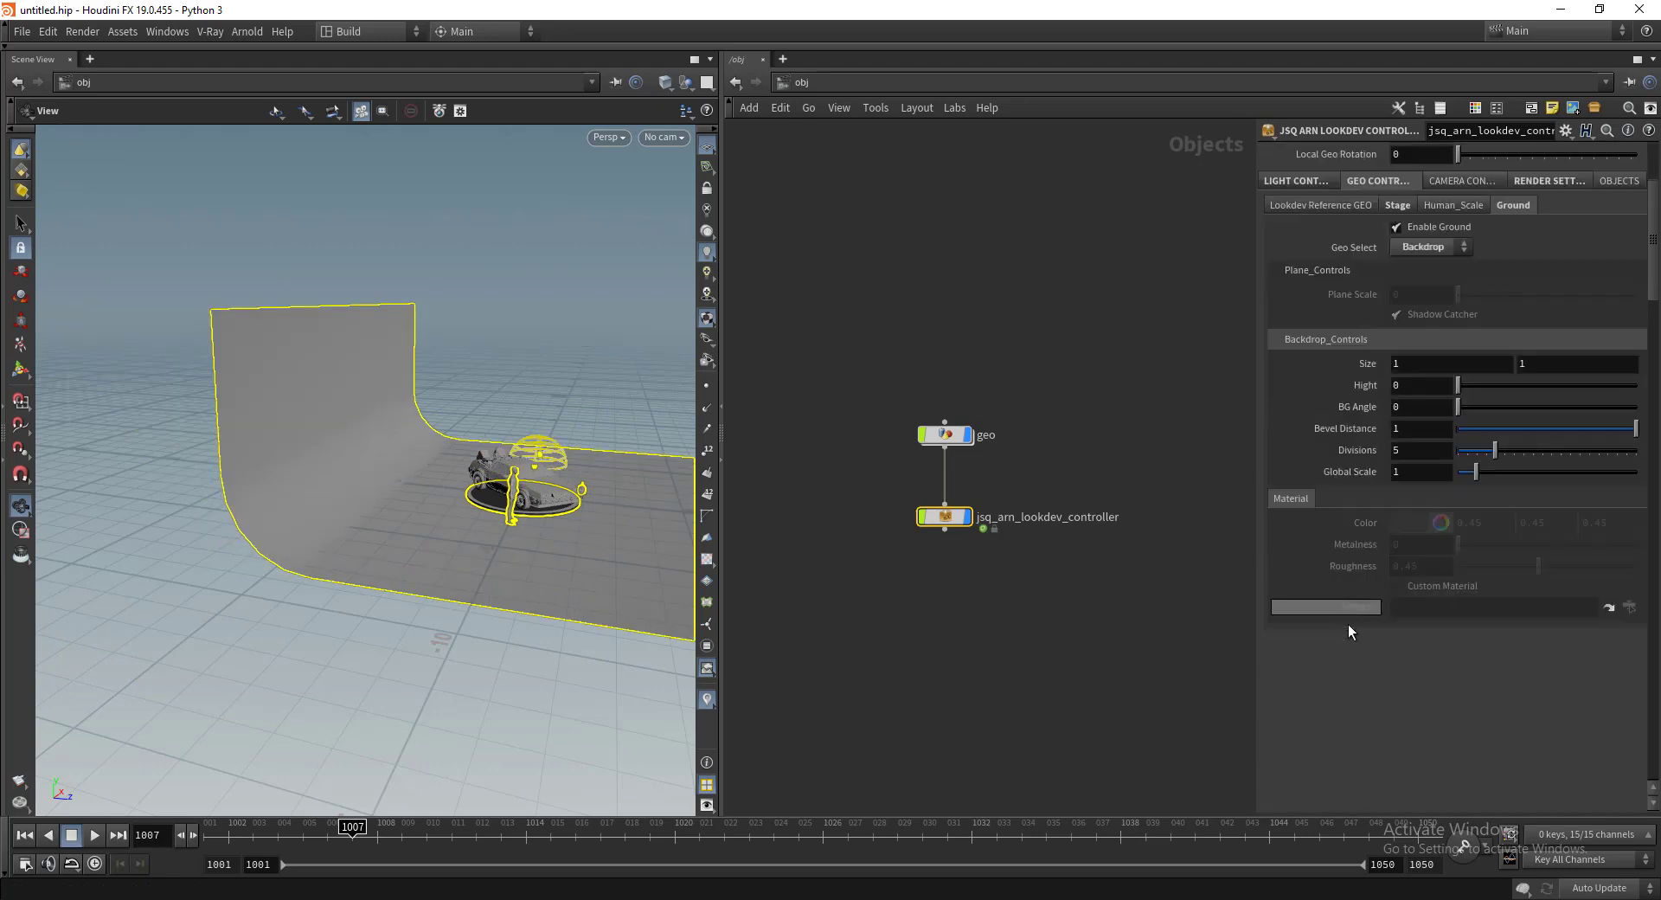
{"action": "scroll", "coordinate": [1362, 562], "scroll_direction": "up", "scroll_amount": 2}
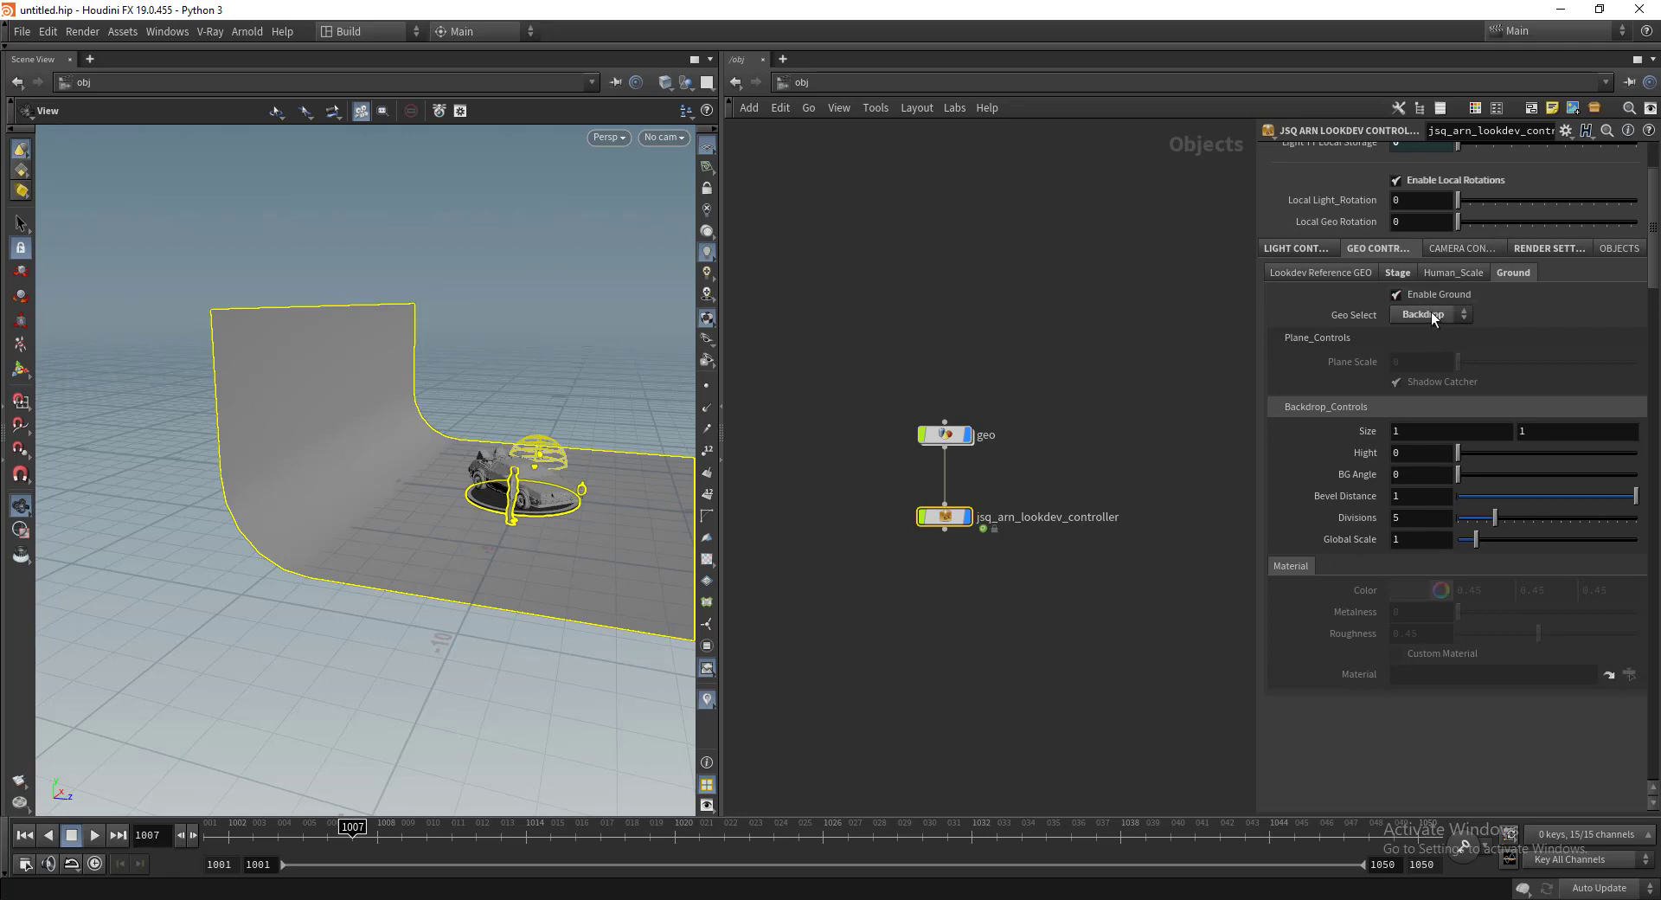
Step: Return the ground geometry to Plane, turn off Shadow Catcher, and try out the Custom Material option
{"action": "left_click", "coordinate": [1431, 314]}
{"action": "left_click", "coordinate": [1420, 335]}
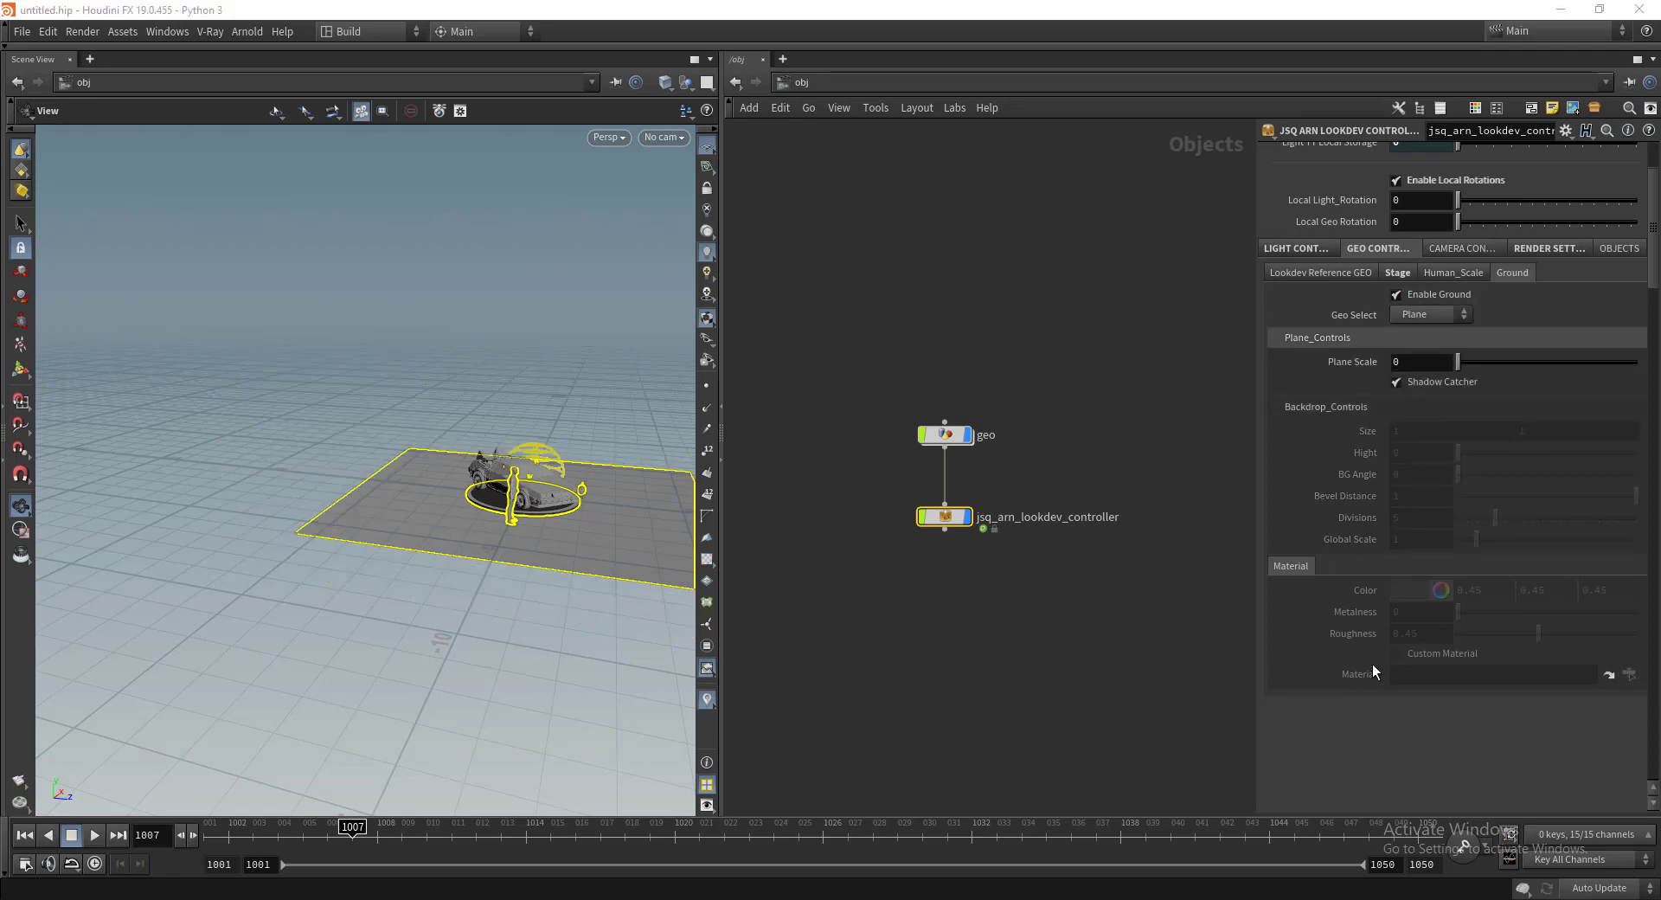
{"action": "left_click", "coordinate": [1432, 384]}
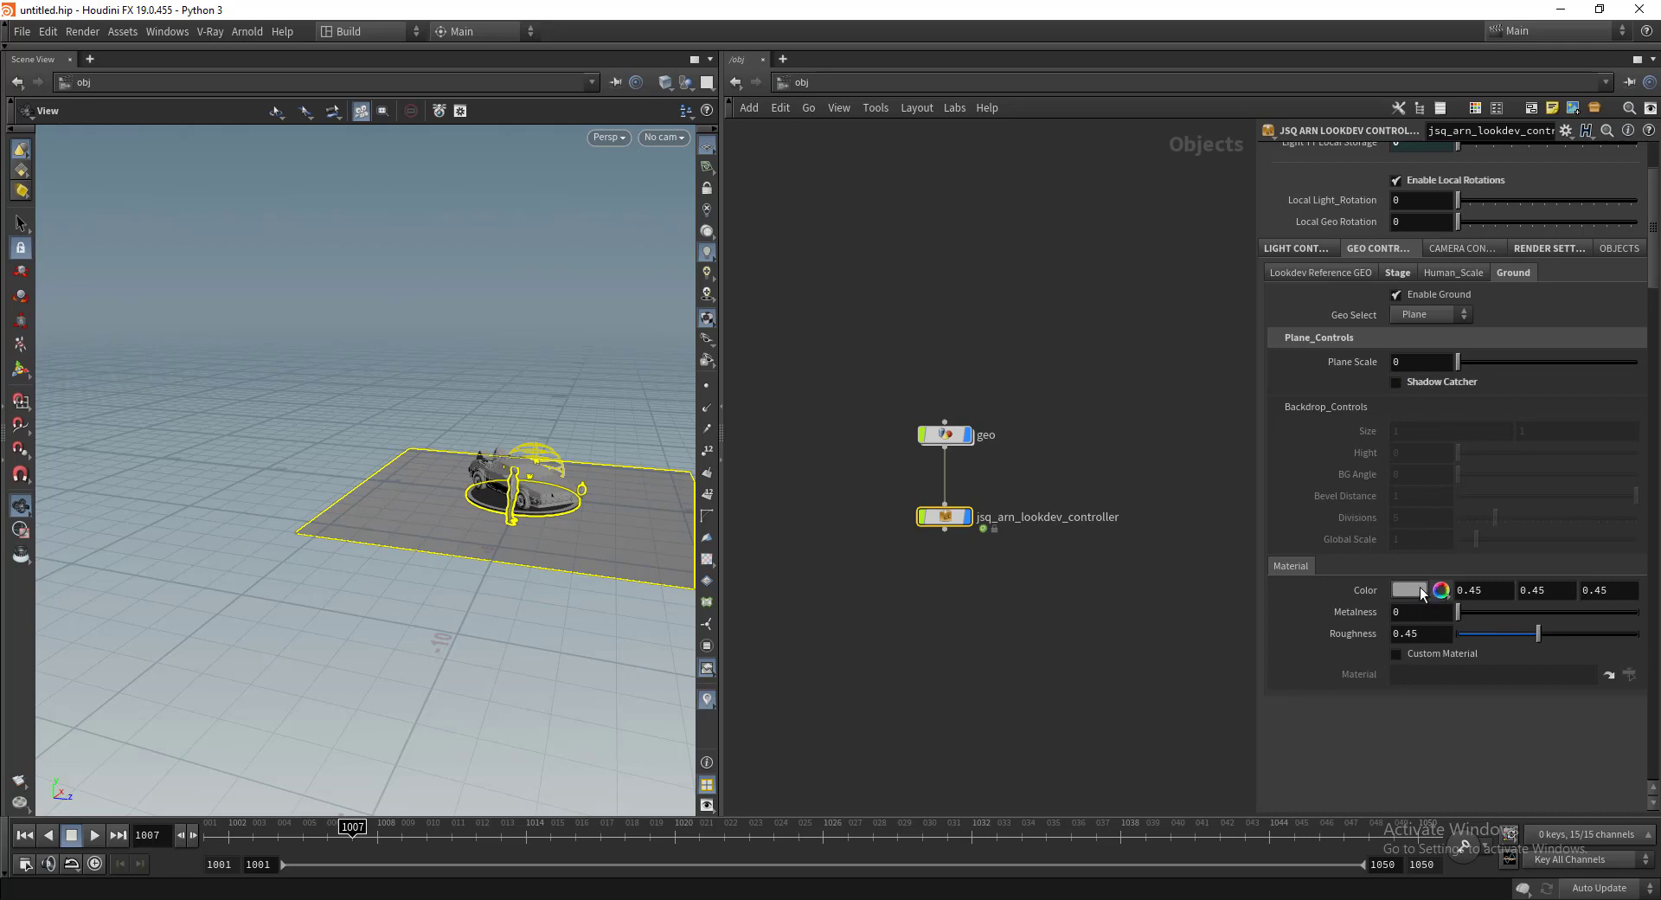
{"action": "left_click", "coordinate": [1395, 653]}
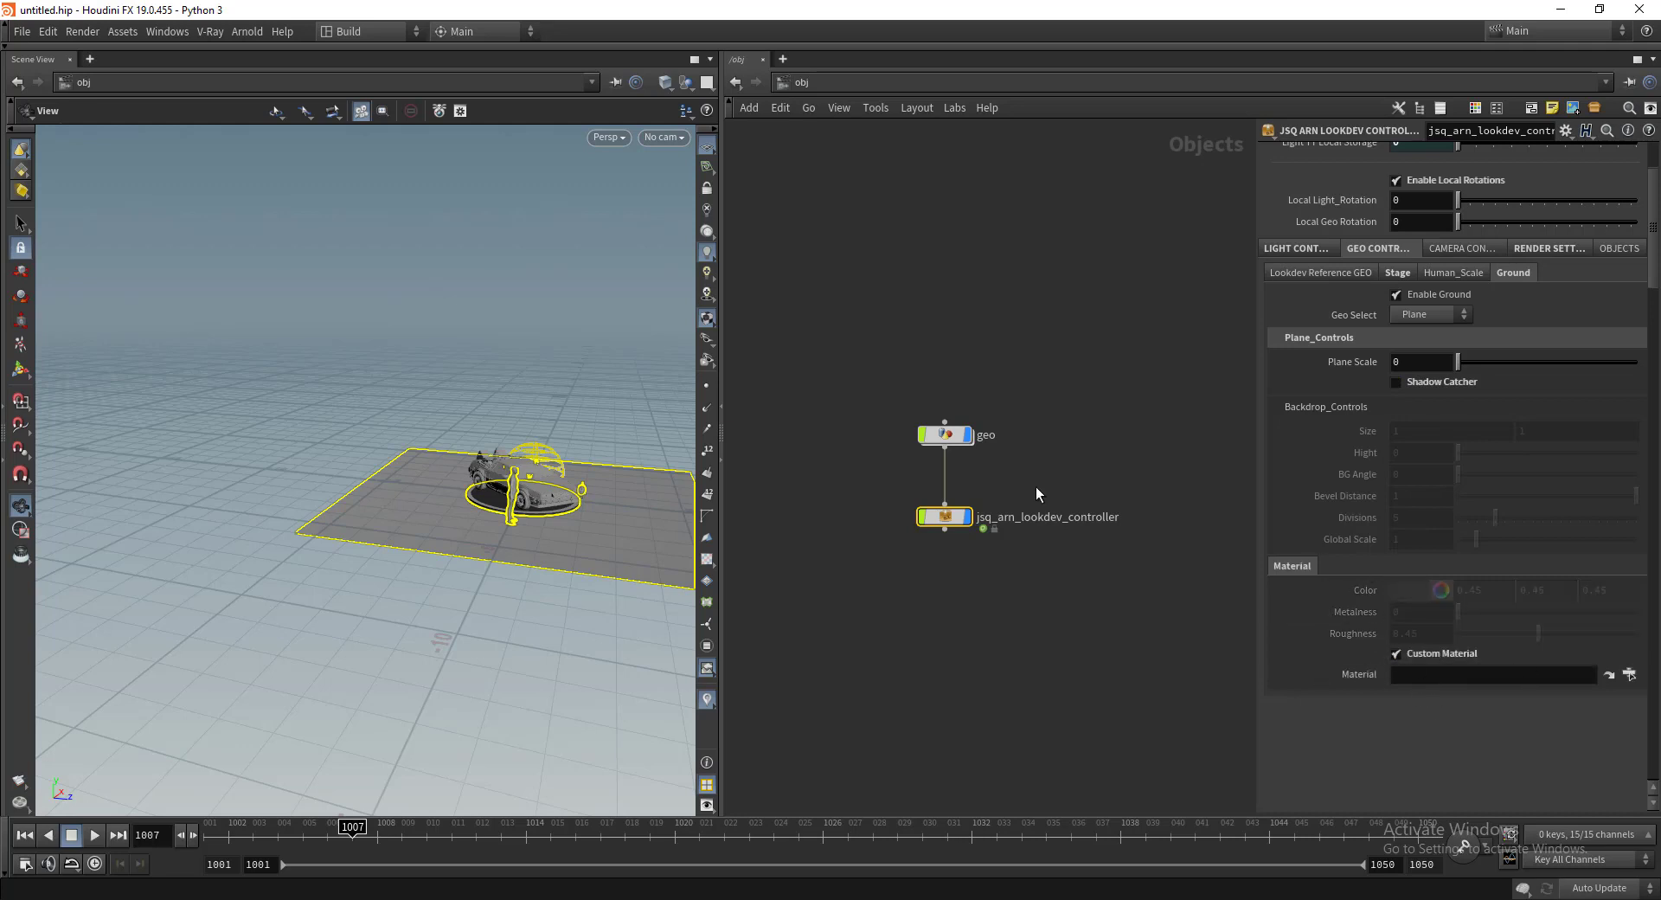
{"action": "scroll", "coordinate": [1349, 502], "scroll_direction": "up", "scroll_amount": 2}
{"action": "scroll", "coordinate": [1335, 460], "scroll_direction": "up", "scroll_amount": 1}
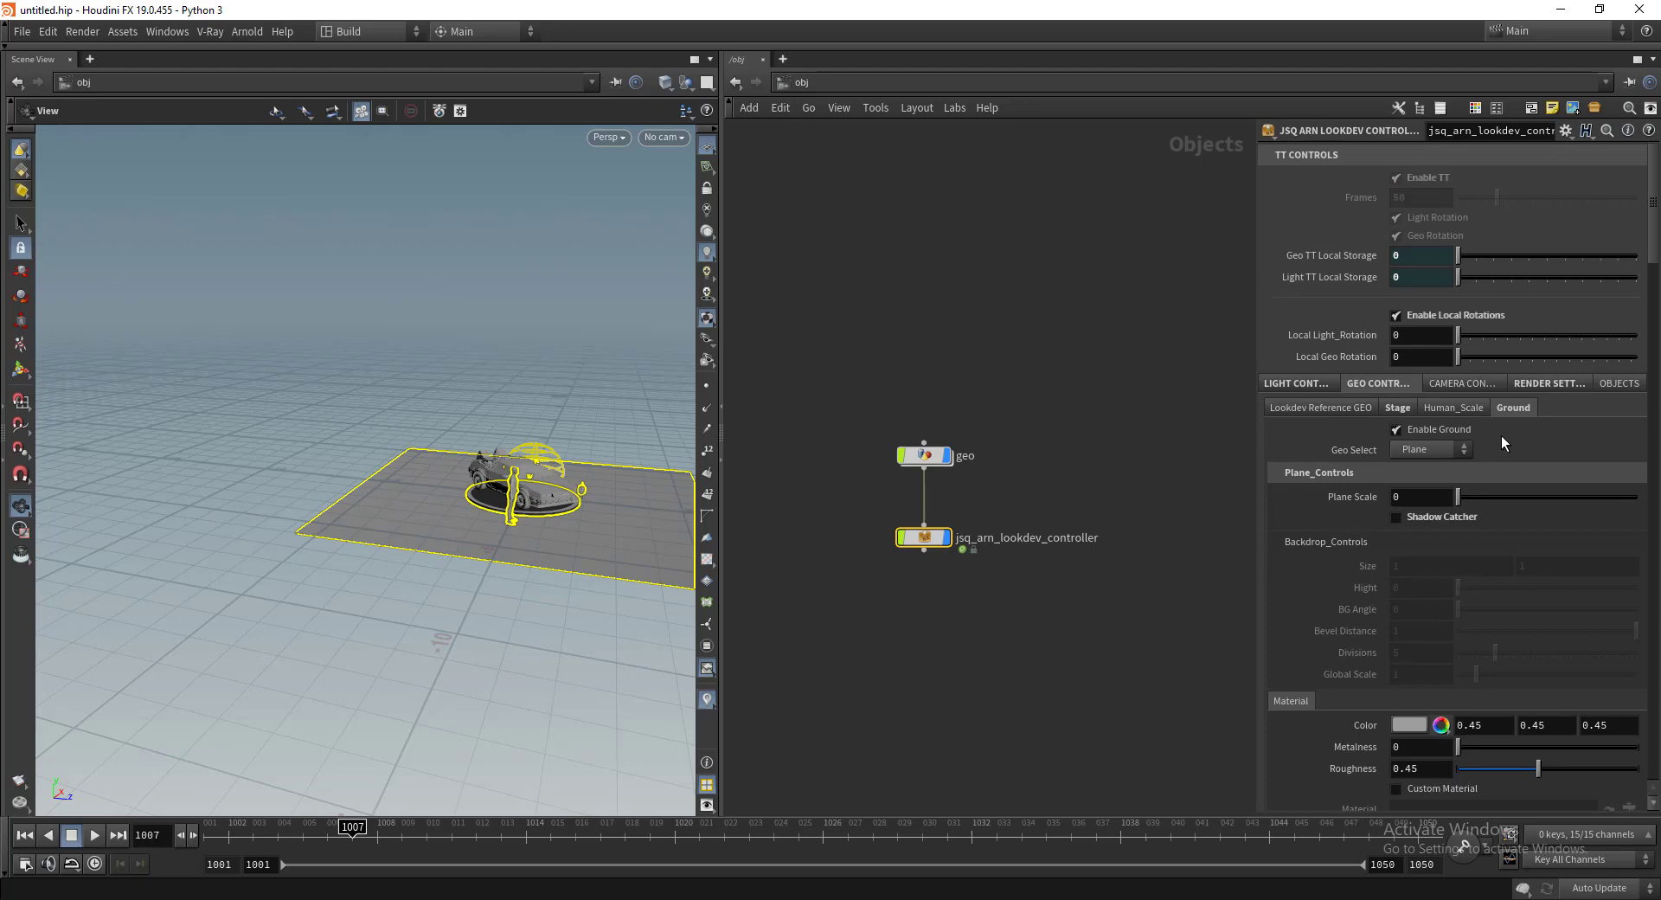
Step: Look through cam1 in the viewport, try shifting the camera's X translation, and undo the shift
{"action": "left_click", "coordinate": [1459, 384]}
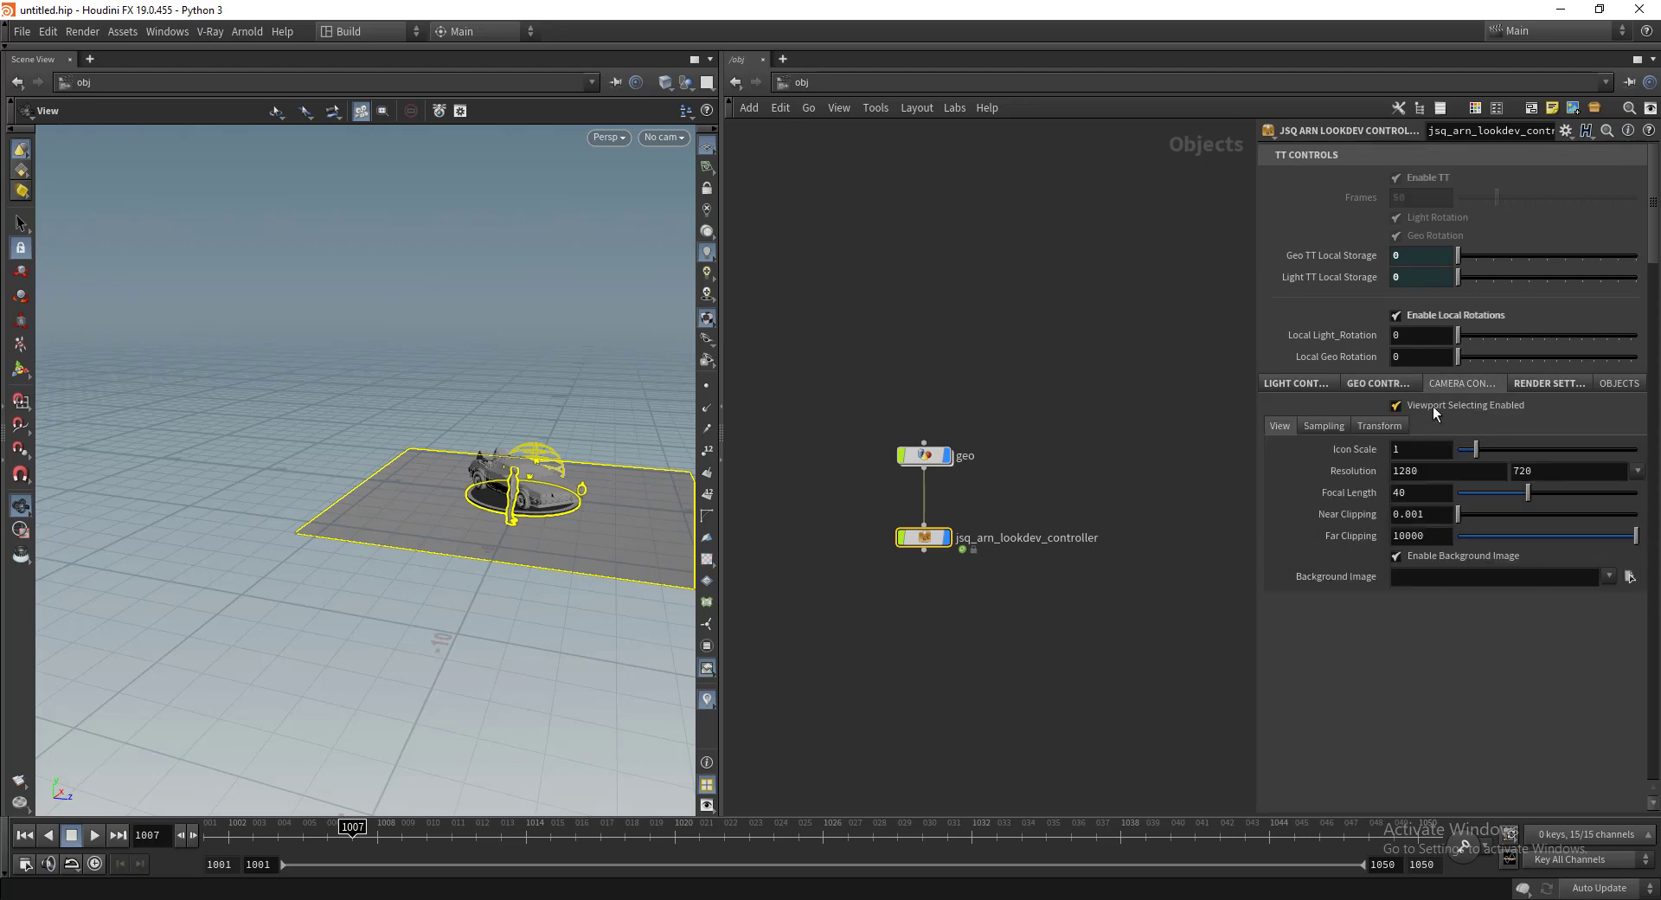
{"action": "left_click", "coordinate": [1379, 426]}
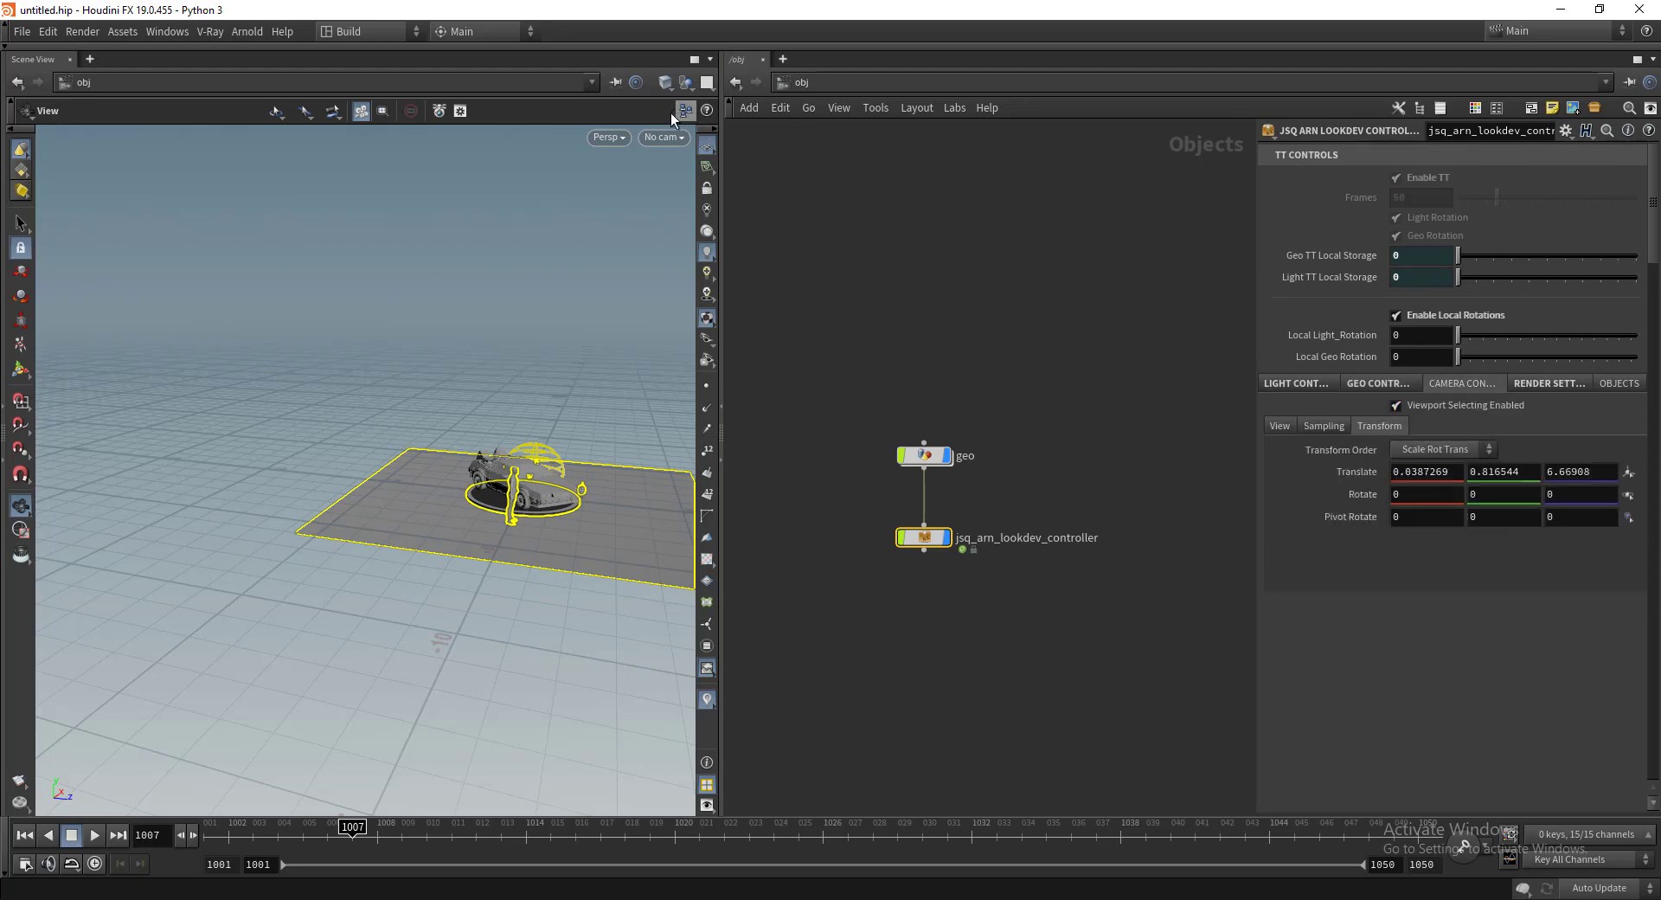
{"action": "left_click", "coordinate": [665, 136]}
{"action": "left_click", "coordinate": [671, 211]}
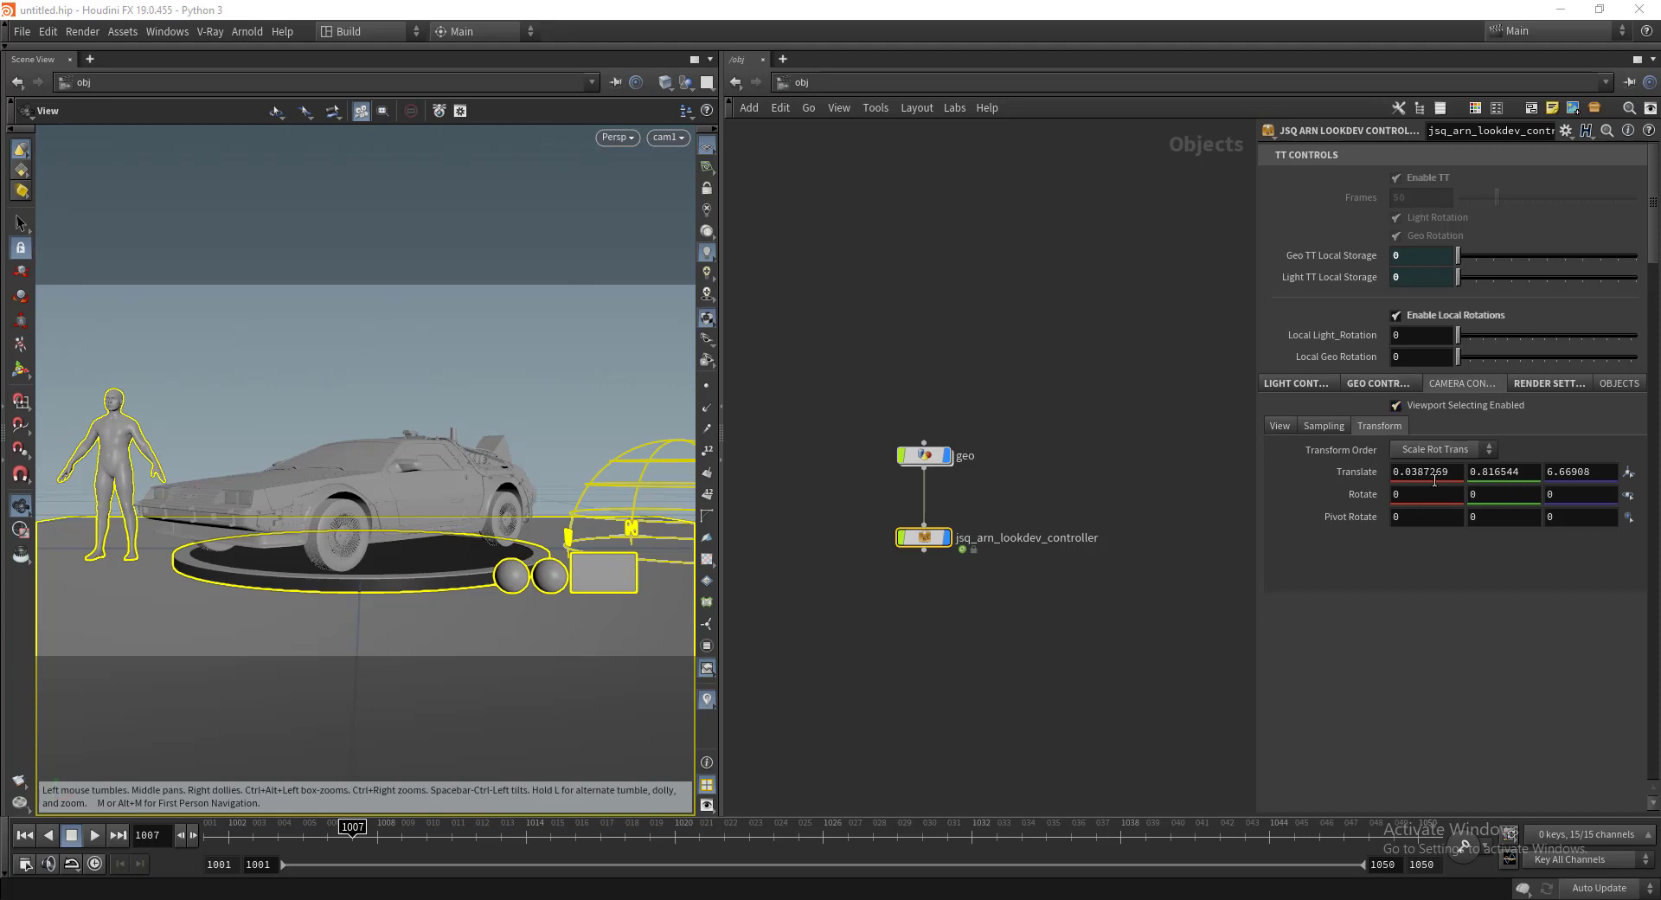
{"action": "mouse_move", "coordinate": [1431, 473]}
{"action": "middle_mouse_down"}
{"action": "mouse_move", "coordinate": [1462, 473]}
{"action": "mouse_move", "coordinate": [1436, 473]}
{"action": "middle_mouse_up"}
{"action": "key", "text": "ctrl+z"}
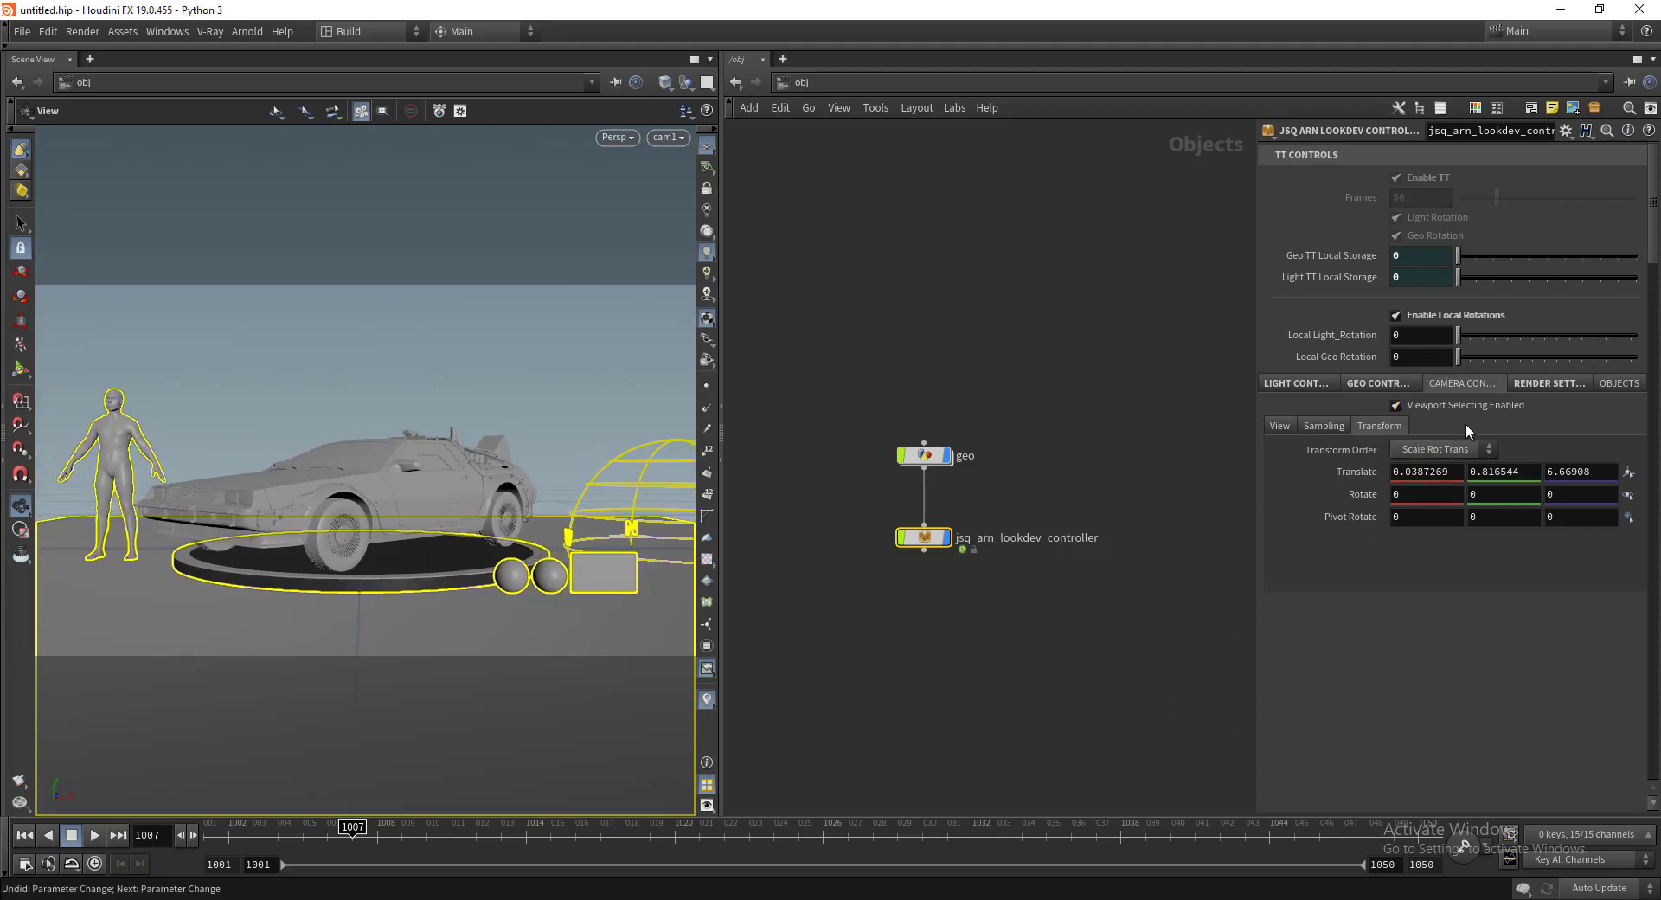
Step: Review the resolution presets available for the lookdev camera without choosing one
{"action": "left_click", "coordinate": [1285, 426]}
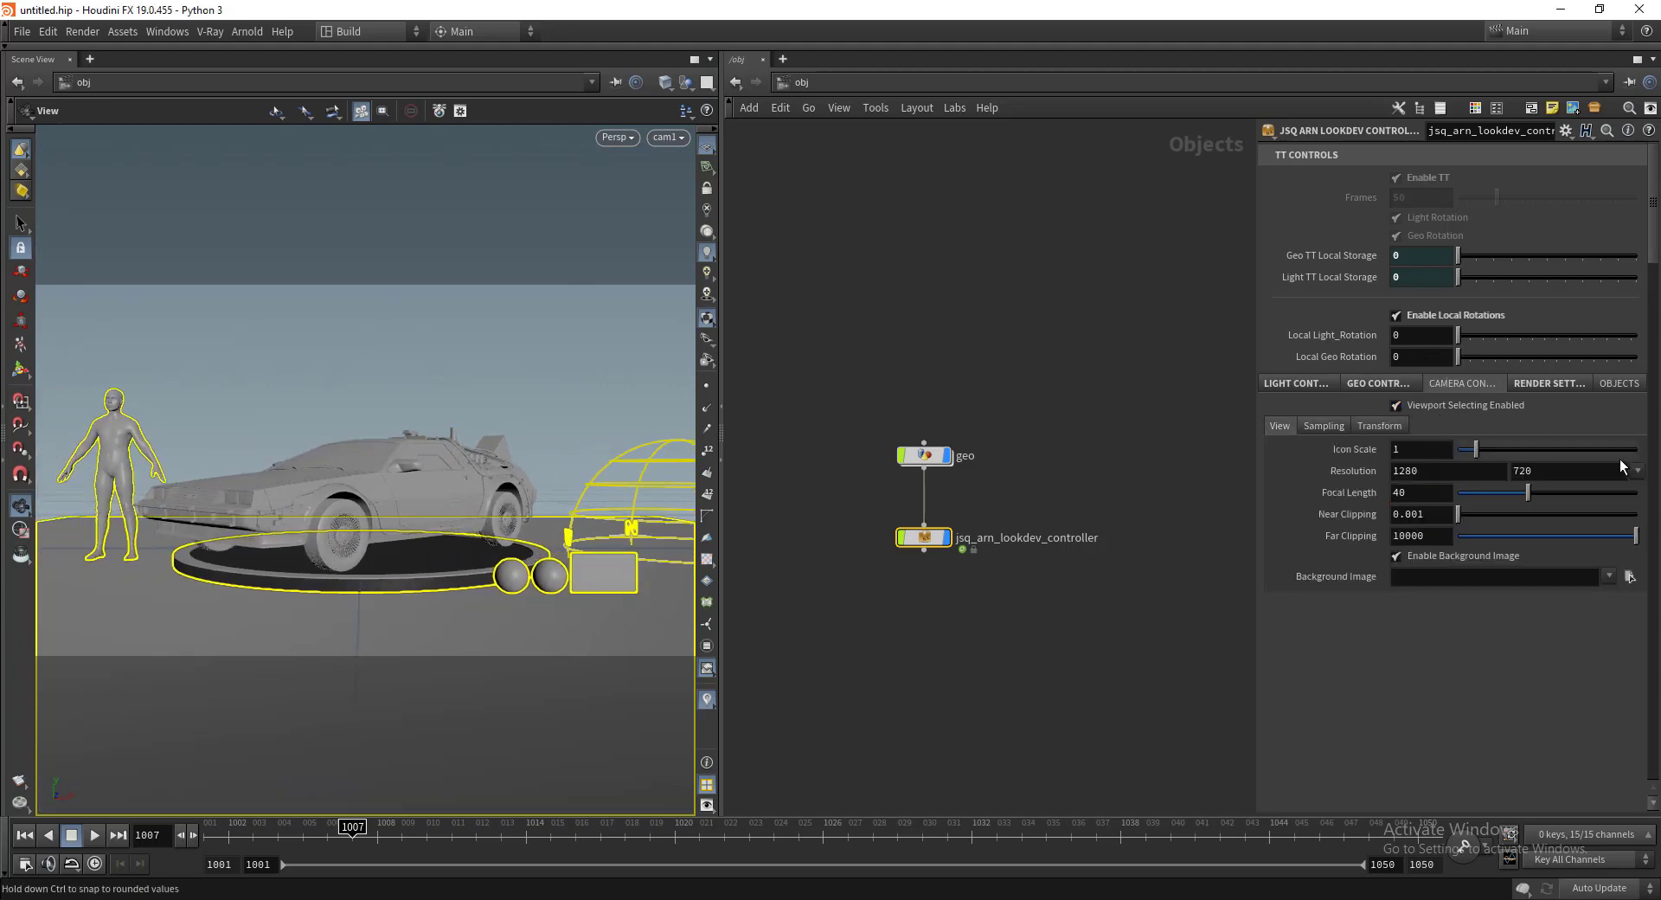
{"action": "left_click", "coordinate": [1637, 472]}
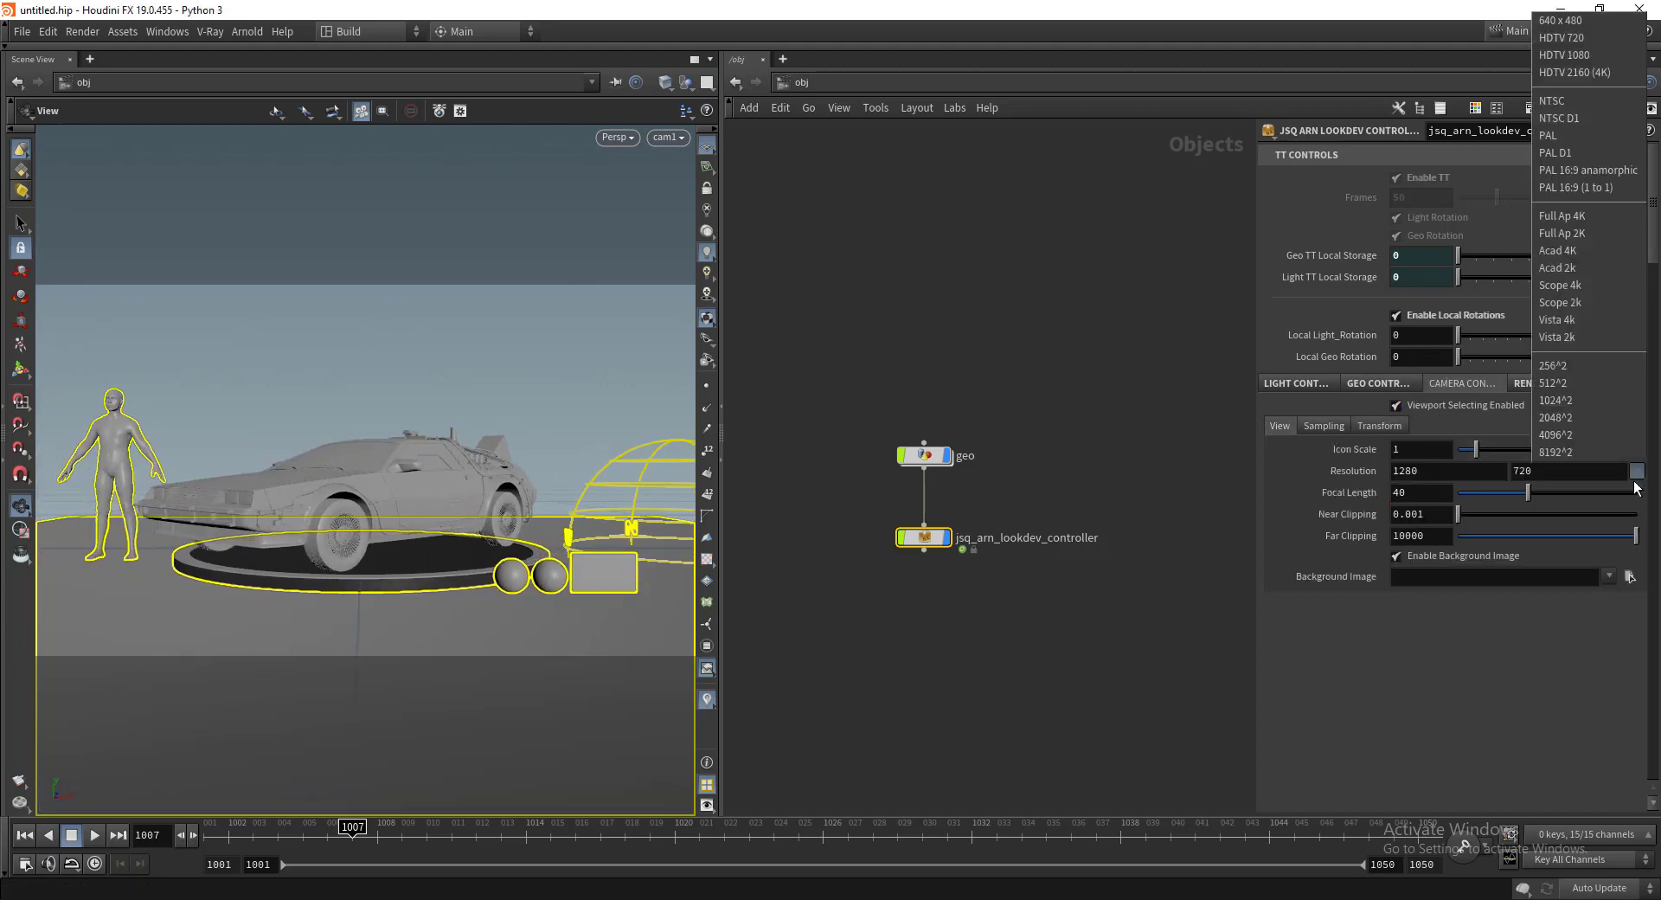
{"action": "left_click", "coordinate": [1497, 712]}
Step: Examine the render settings for output, sampling, ray depth, motion blur and debugging, and the list of AOVs
{"action": "left_click", "coordinate": [1548, 383]}
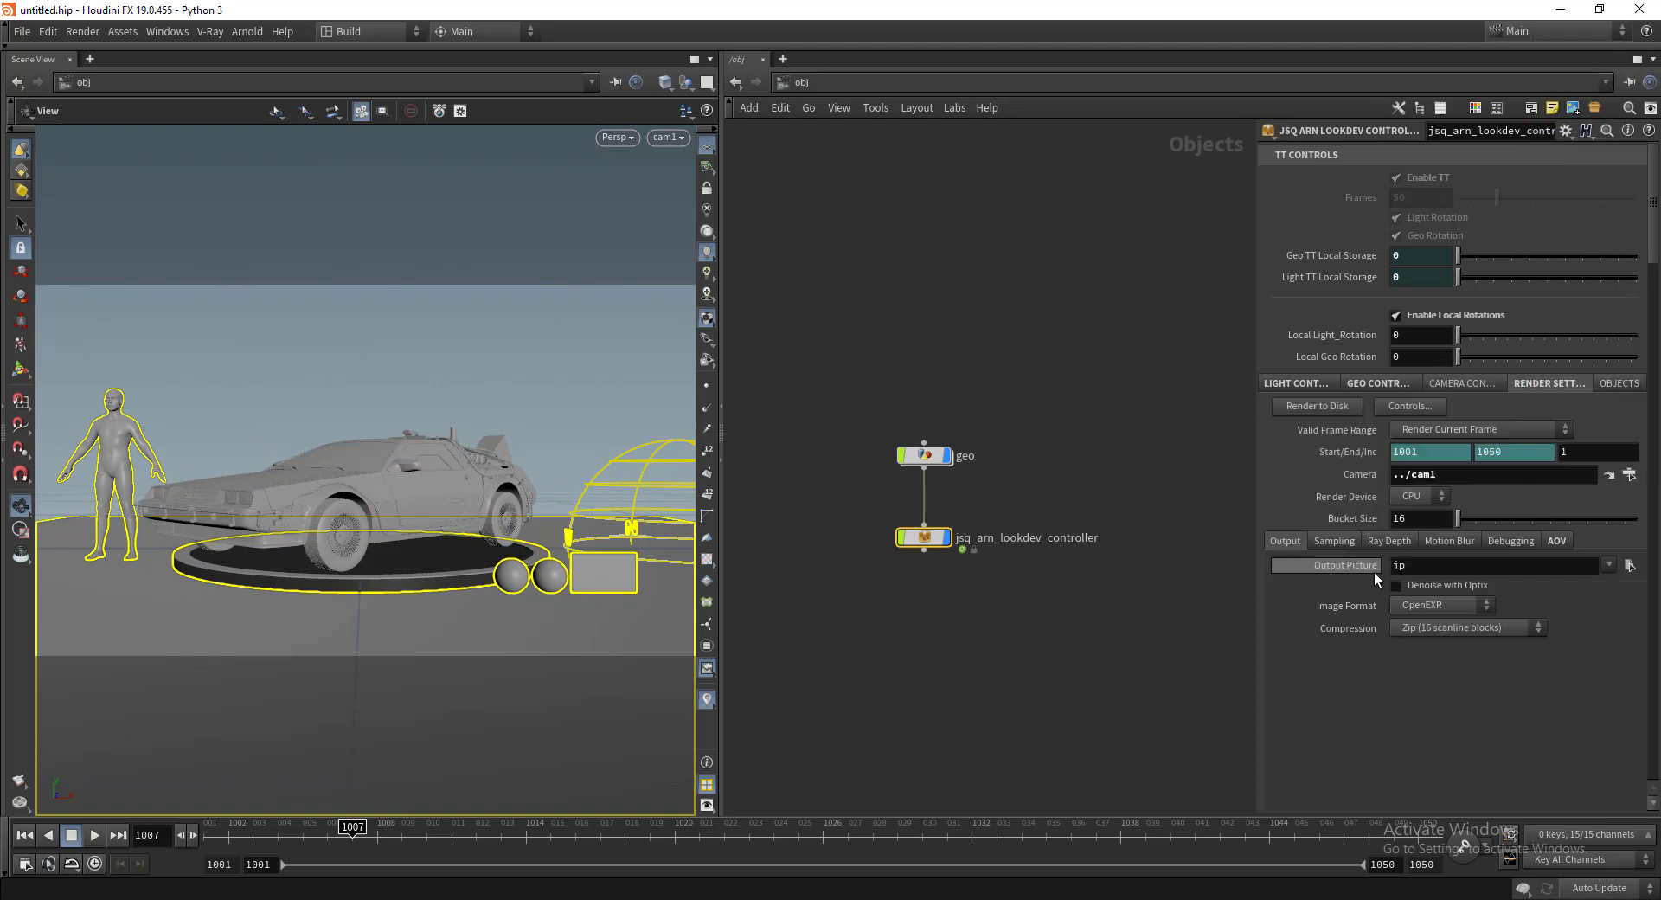
{"action": "left_click", "coordinate": [1333, 541]}
{"action": "left_click", "coordinate": [1284, 542]}
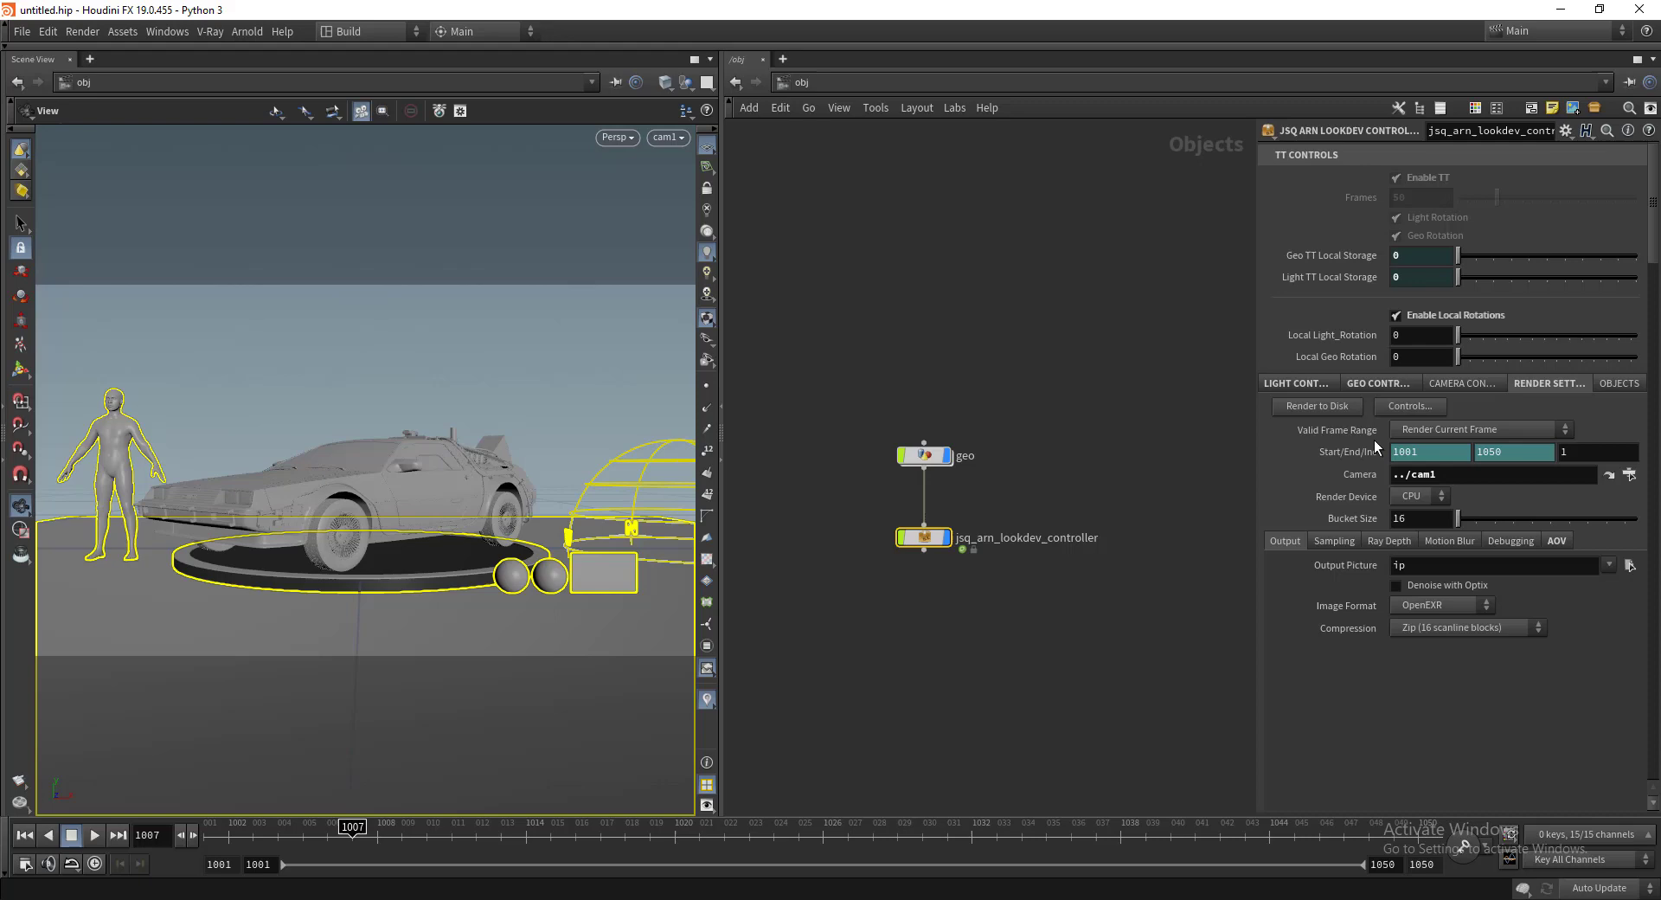
{"action": "left_click", "coordinate": [1394, 538]}
{"action": "left_click", "coordinate": [1462, 538]}
{"action": "left_click", "coordinate": [1512, 538]}
{"action": "left_click", "coordinate": [1555, 538]}
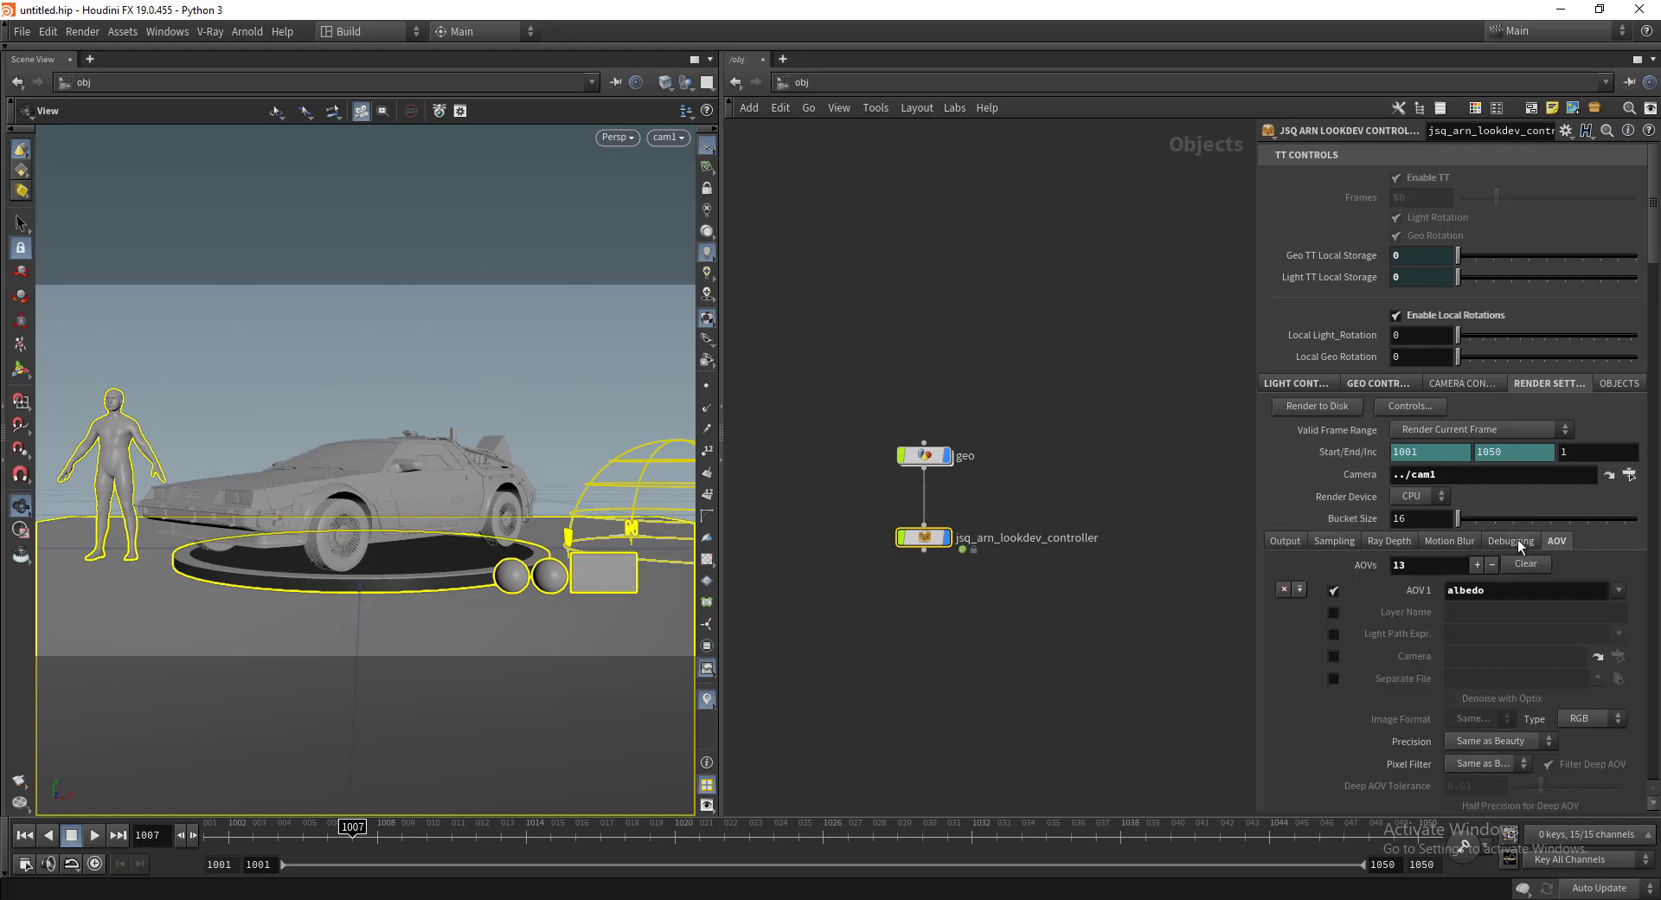
{"action": "scroll", "coordinate": [1399, 616], "scroll_direction": "down", "scroll_amount": 3}
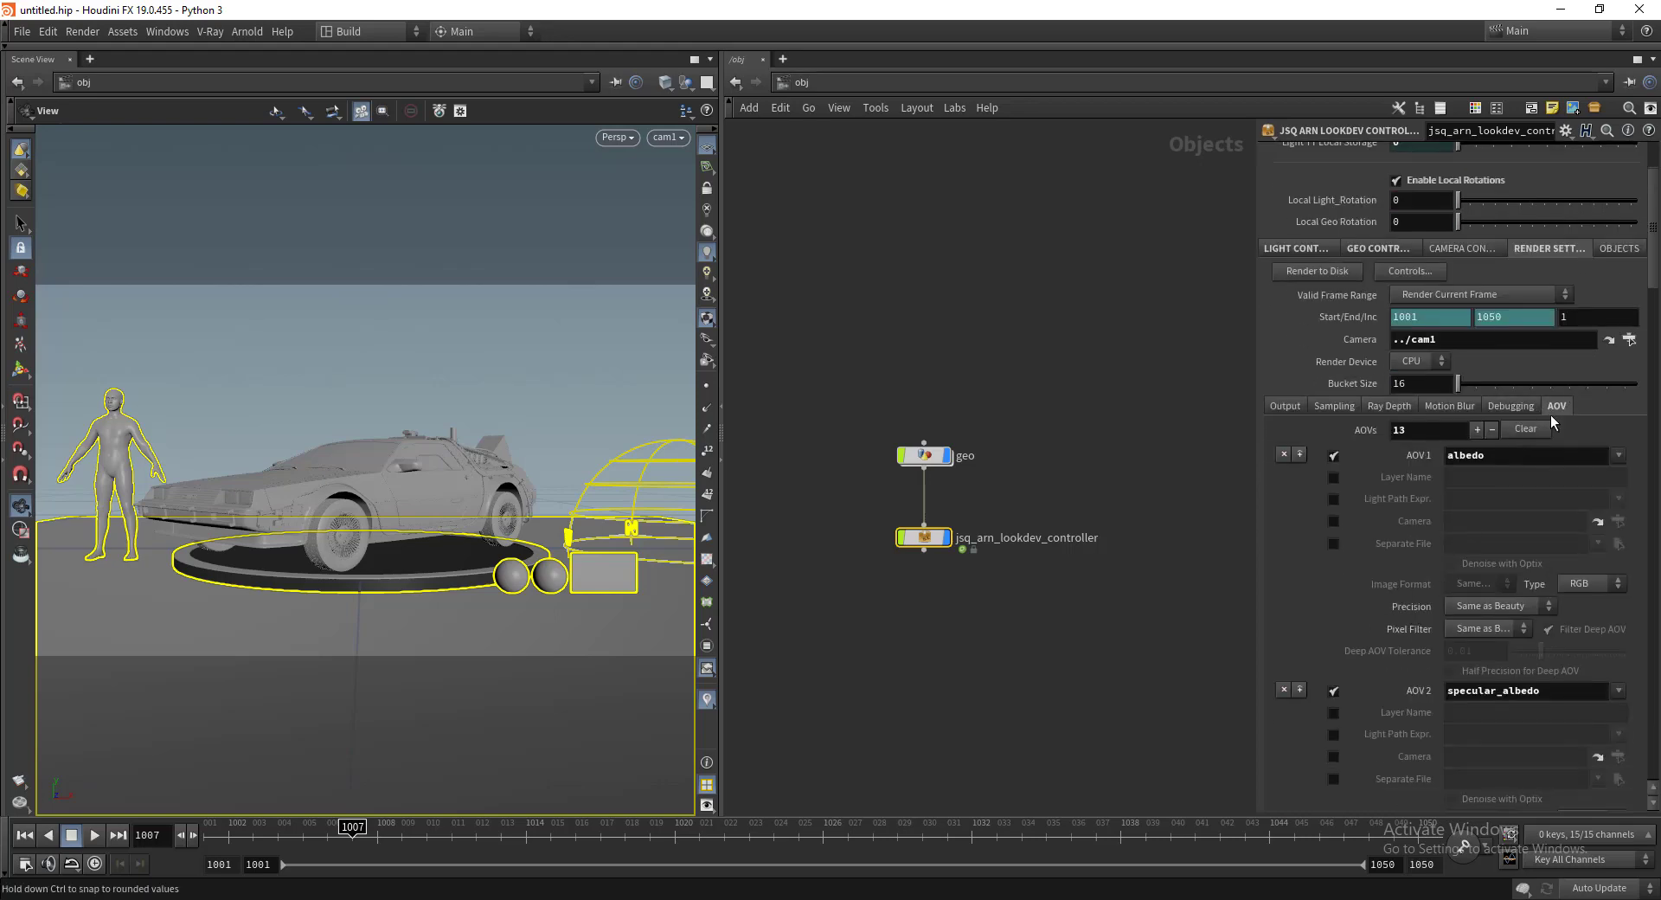
Step: Review the debugging ignore options and the extra objects and extra lights fields of the lookdev controller
{"action": "left_click", "coordinate": [1515, 405]}
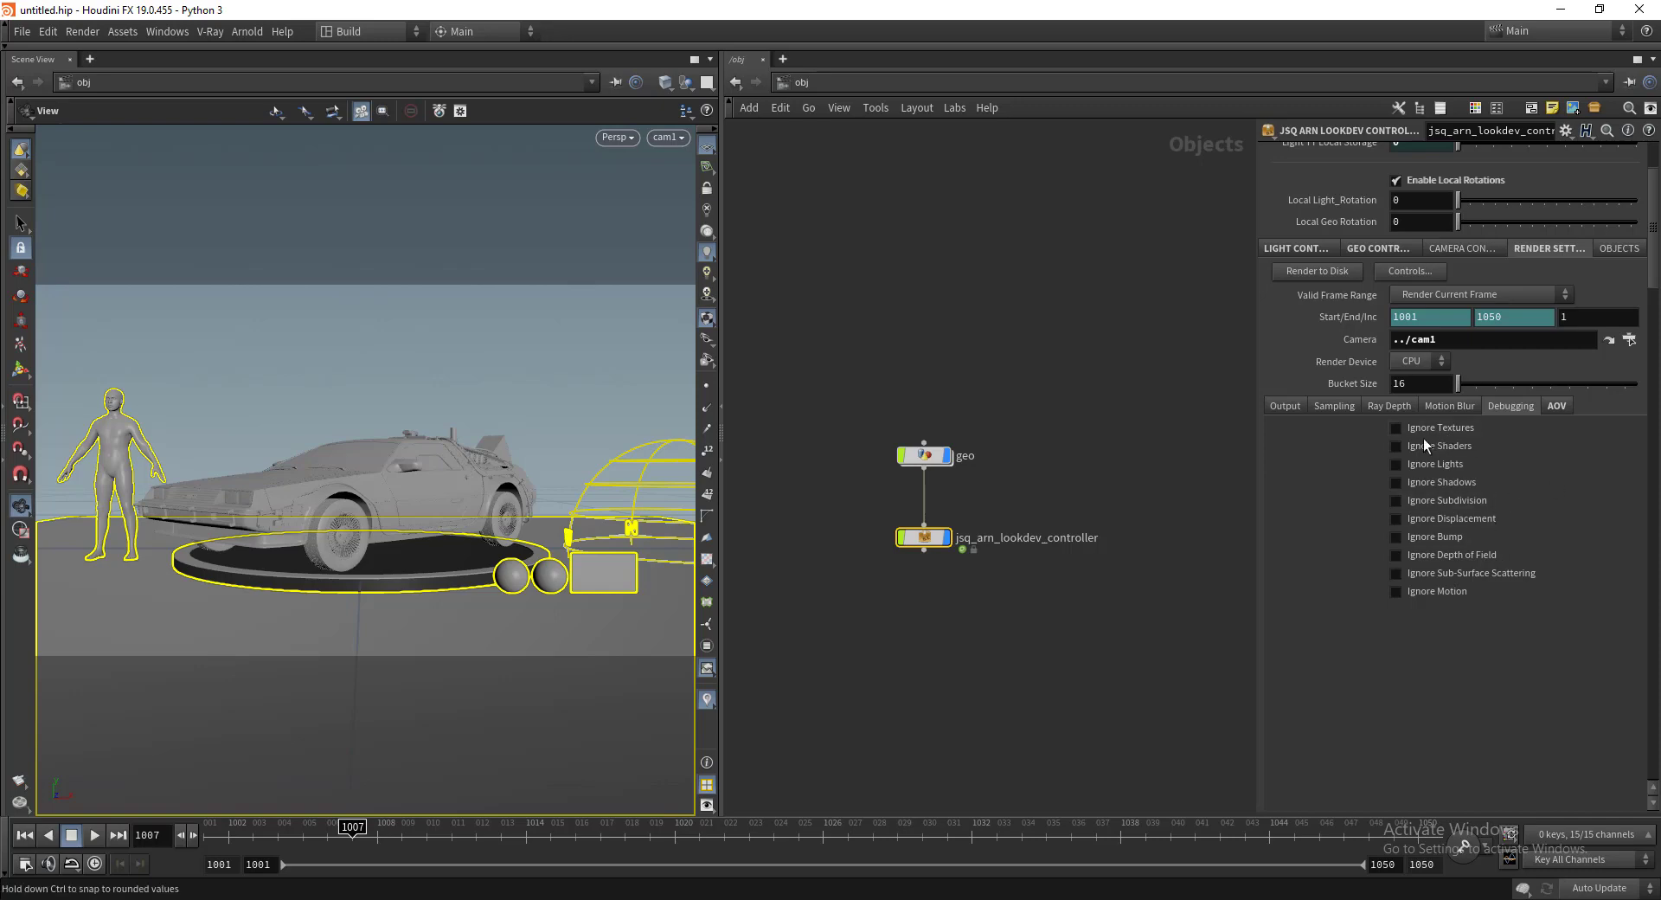
{"action": "scroll", "coordinate": [1518, 518], "scroll_direction": "up", "scroll_amount": 3}
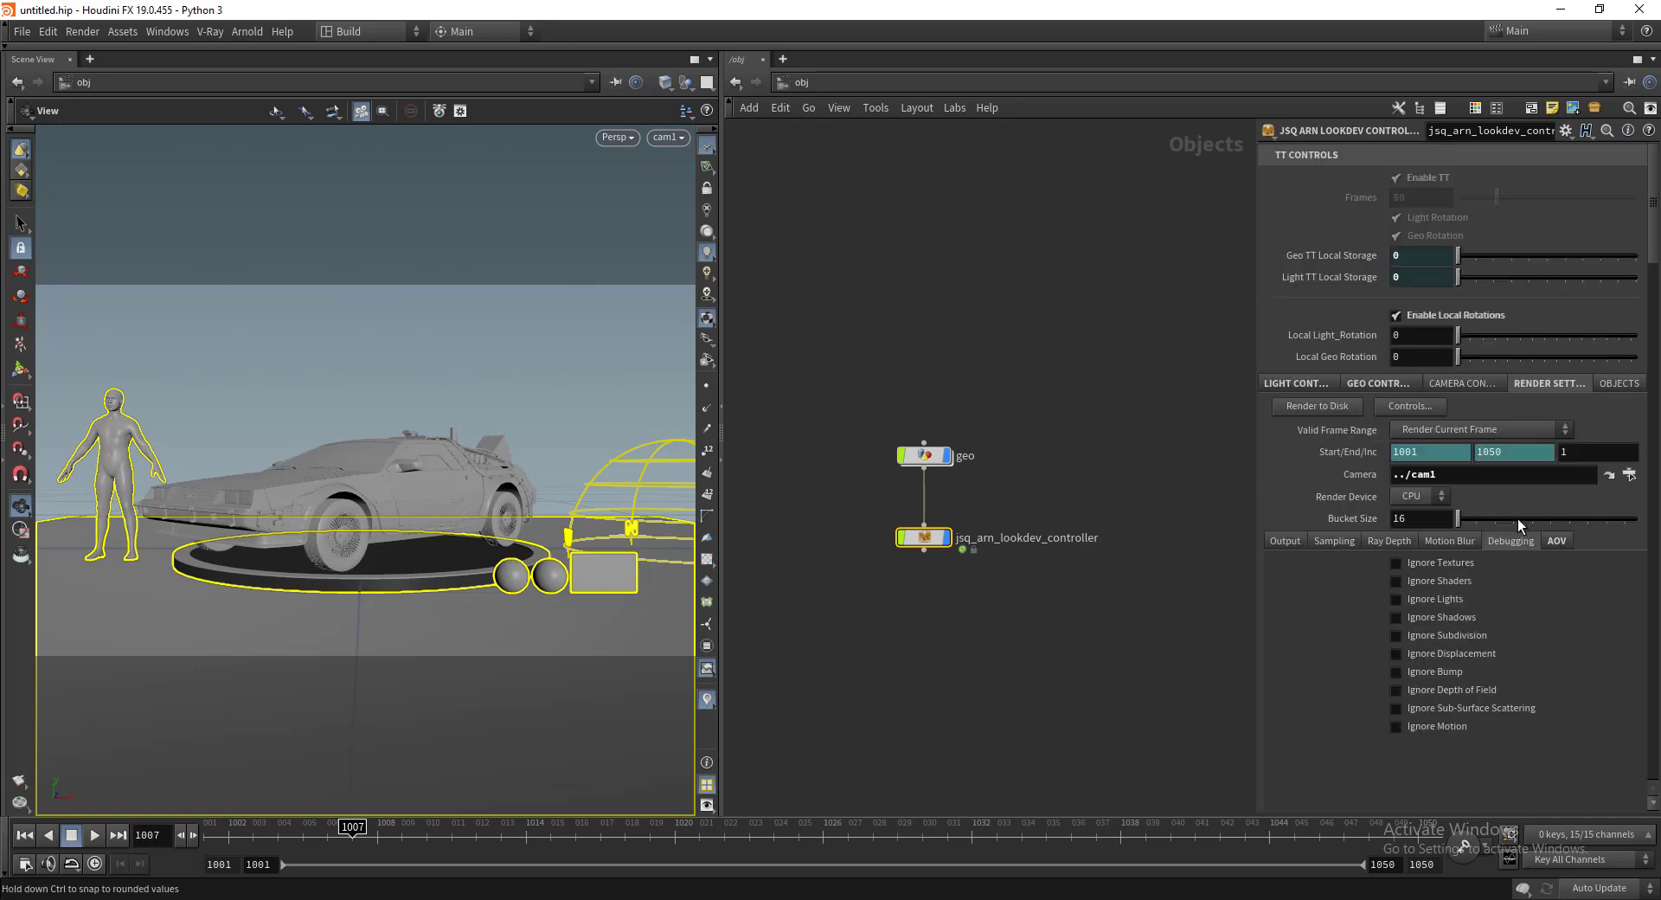
{"action": "left_click", "coordinate": [1622, 384]}
Step: Disconnect geo from jsq_arn_lookdev_controller, check the live Arnold render, and reconnect the two nodes
{"action": "middle_click_drag", "start_coordinate": [1024, 461], "coordinate": [1039, 477]}
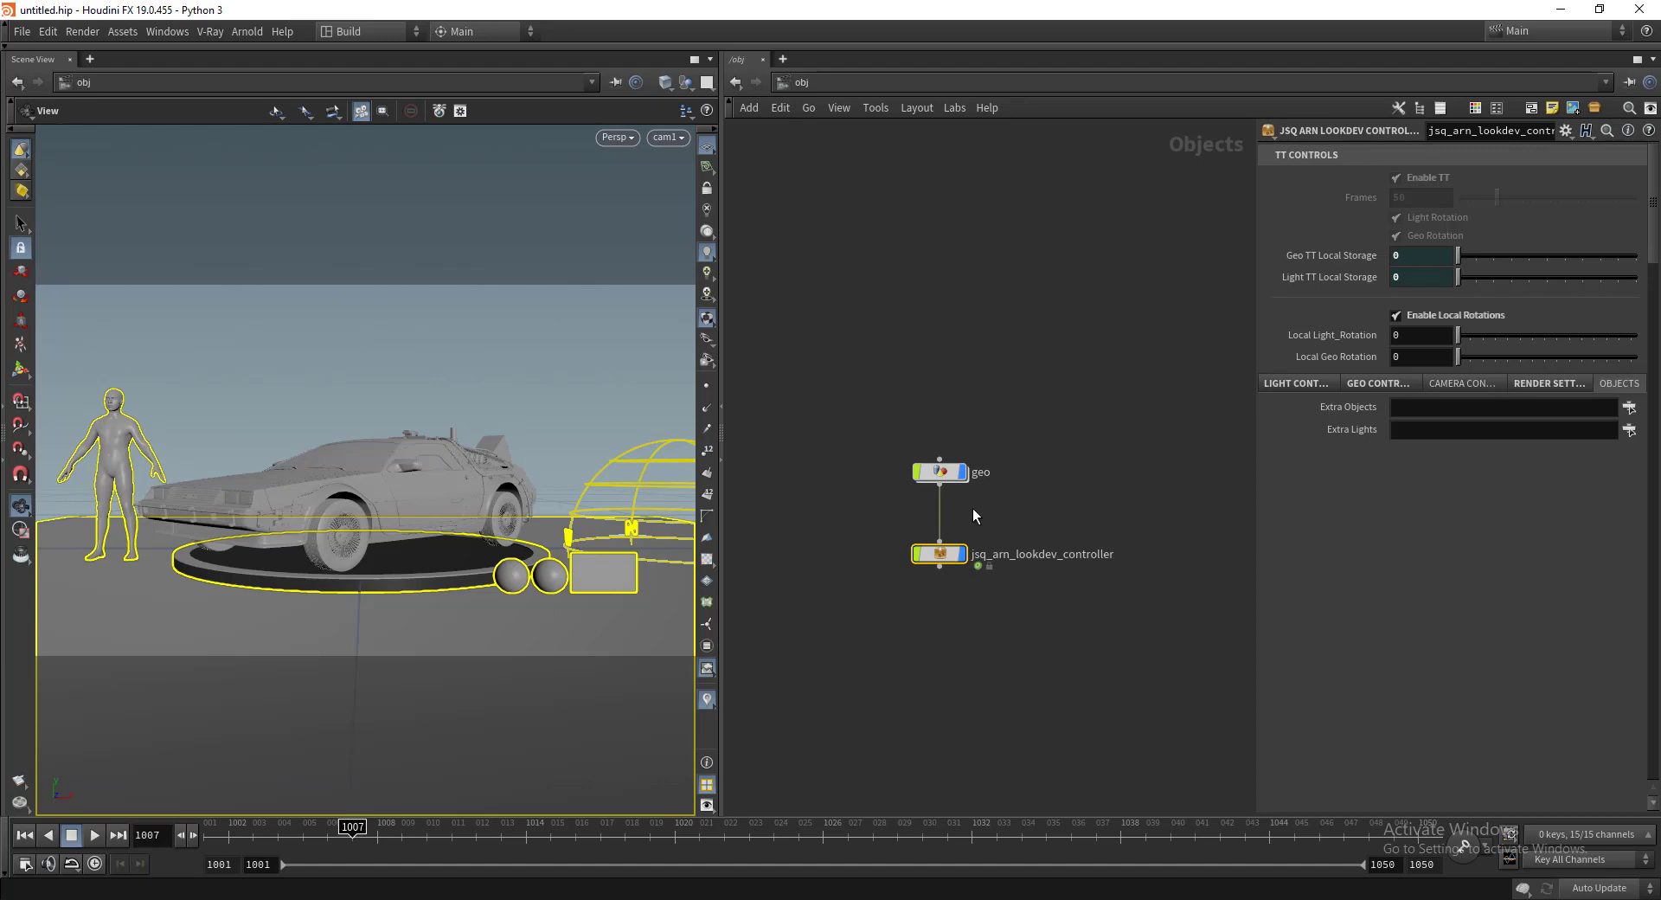
{"action": "key", "text": "y"}
{"action": "left_click_drag", "start_coordinate": [972, 509], "coordinate": [929, 531]}
{"action": "key", "text": "alt+Tab"}
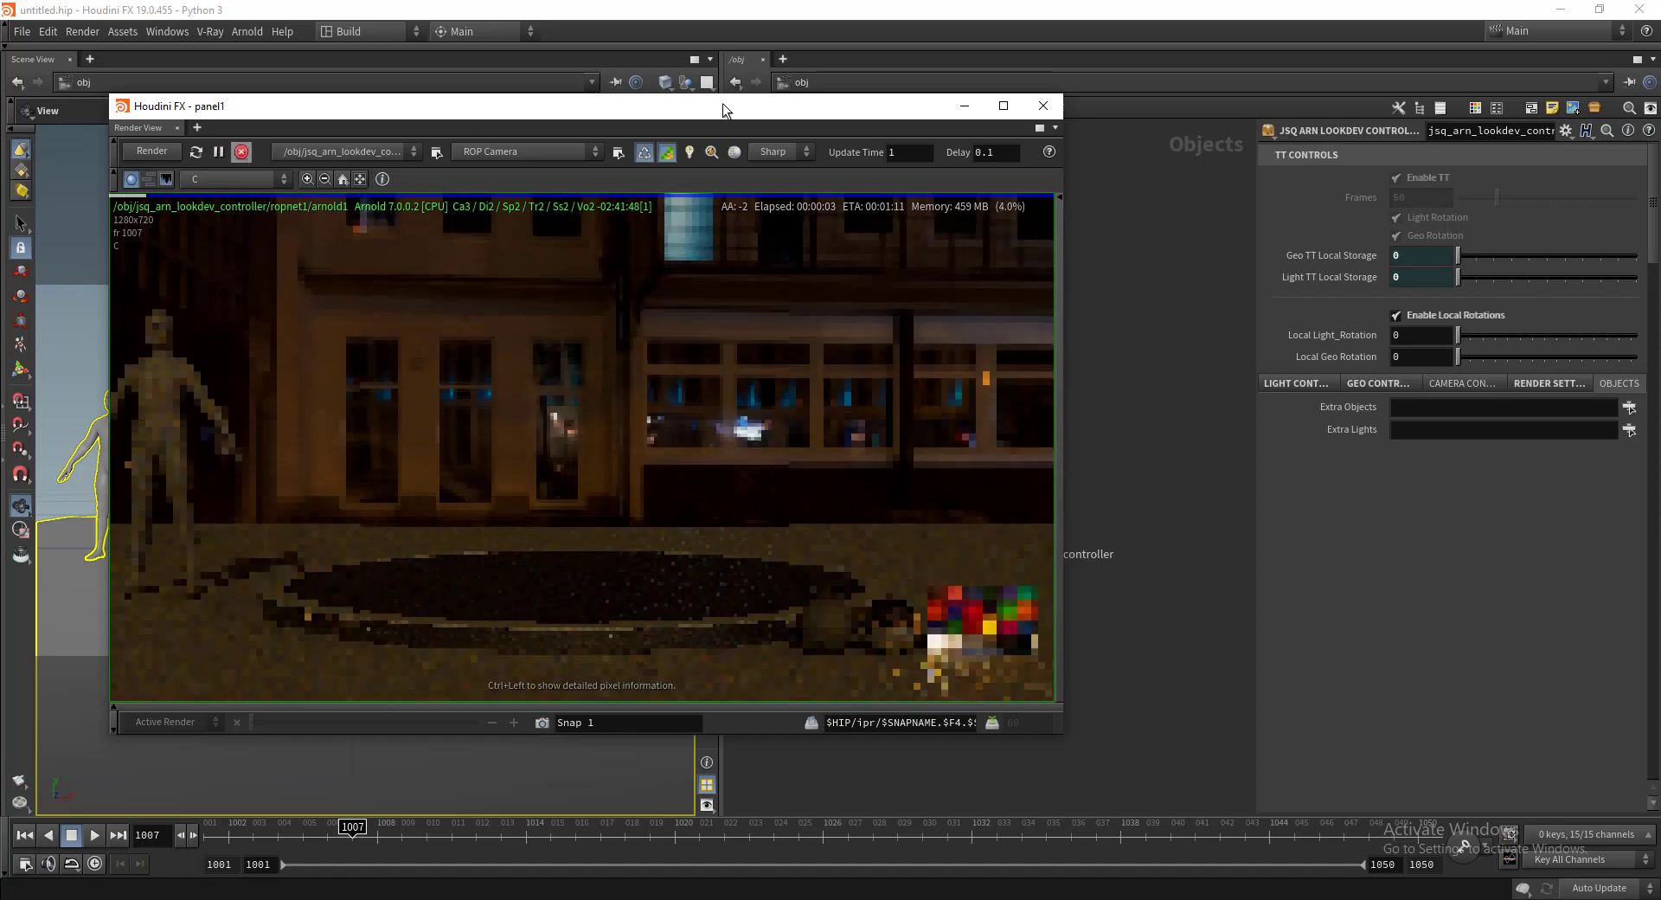
{"action": "left_click_drag", "start_coordinate": [738, 114], "coordinate": [348, 282]}
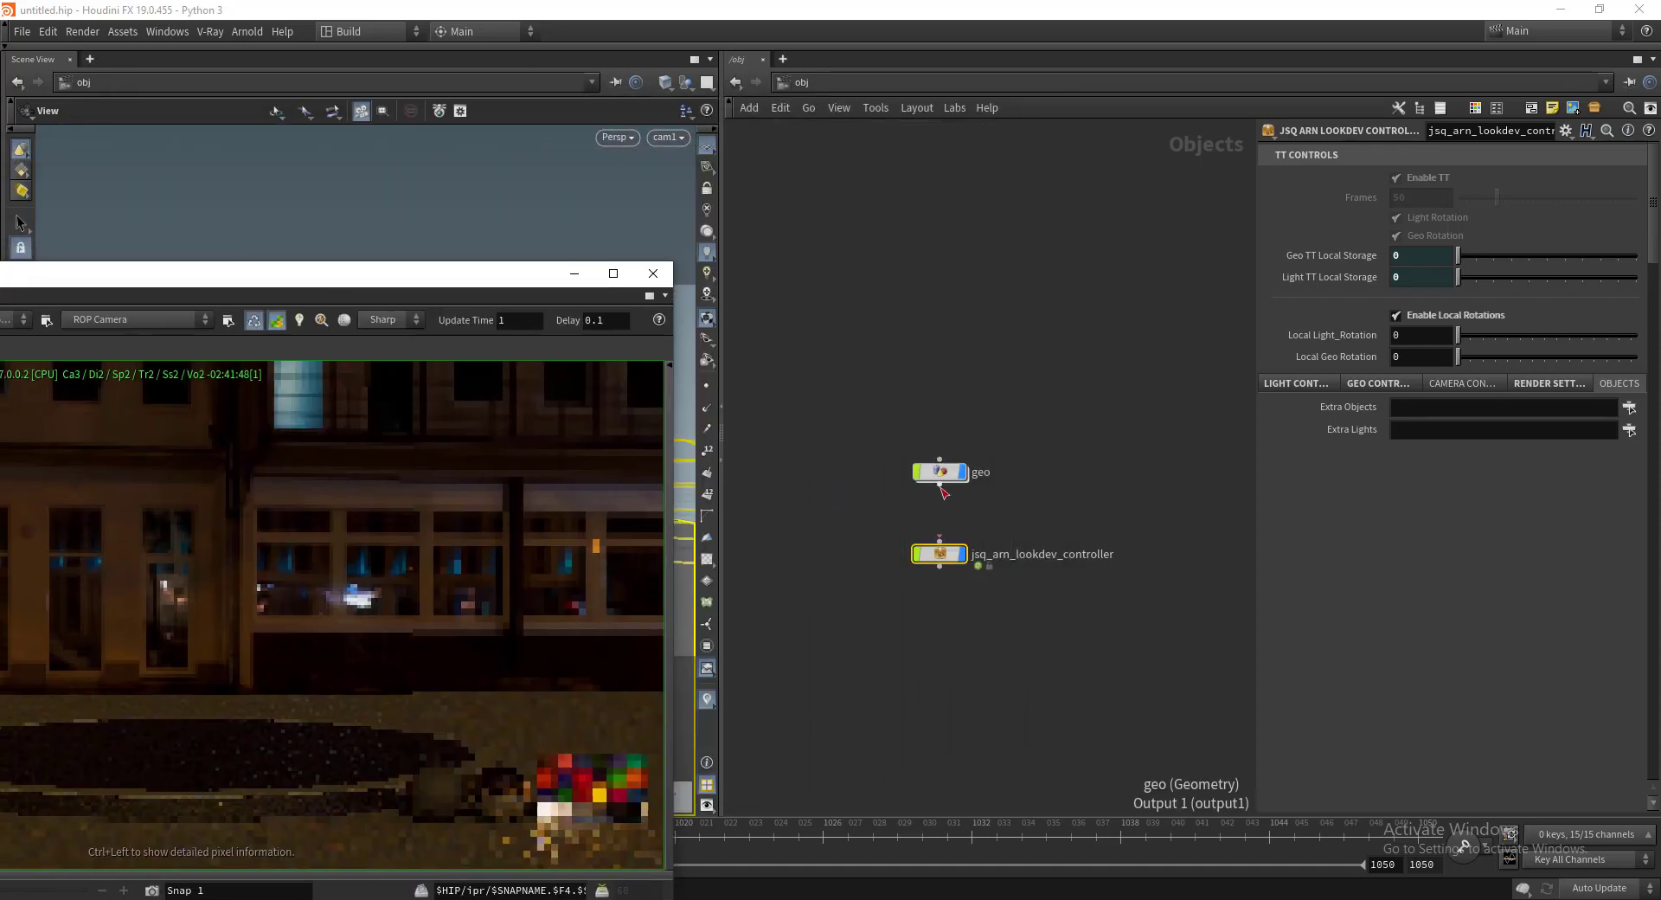
{"action": "left_click_drag", "start_coordinate": [940, 483], "coordinate": [940, 540]}
{"action": "middle_click_drag", "start_coordinate": [1073, 476], "coordinate": [1002, 402]}
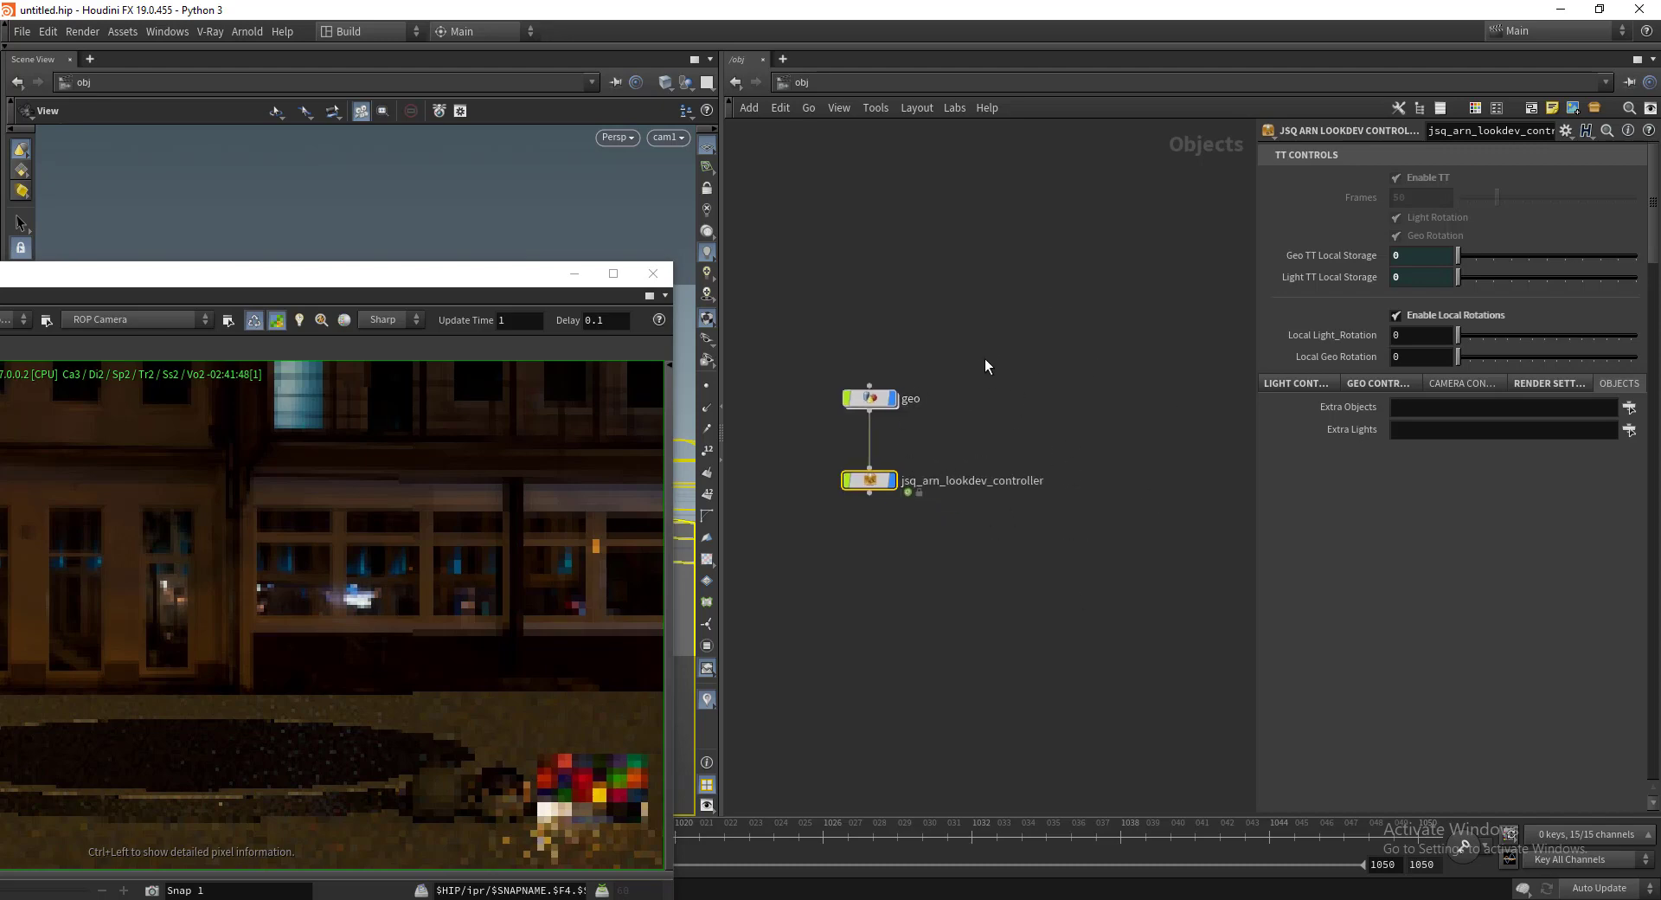
{"action": "left_click_drag", "start_coordinate": [529, 281], "coordinate": [714, 232]}
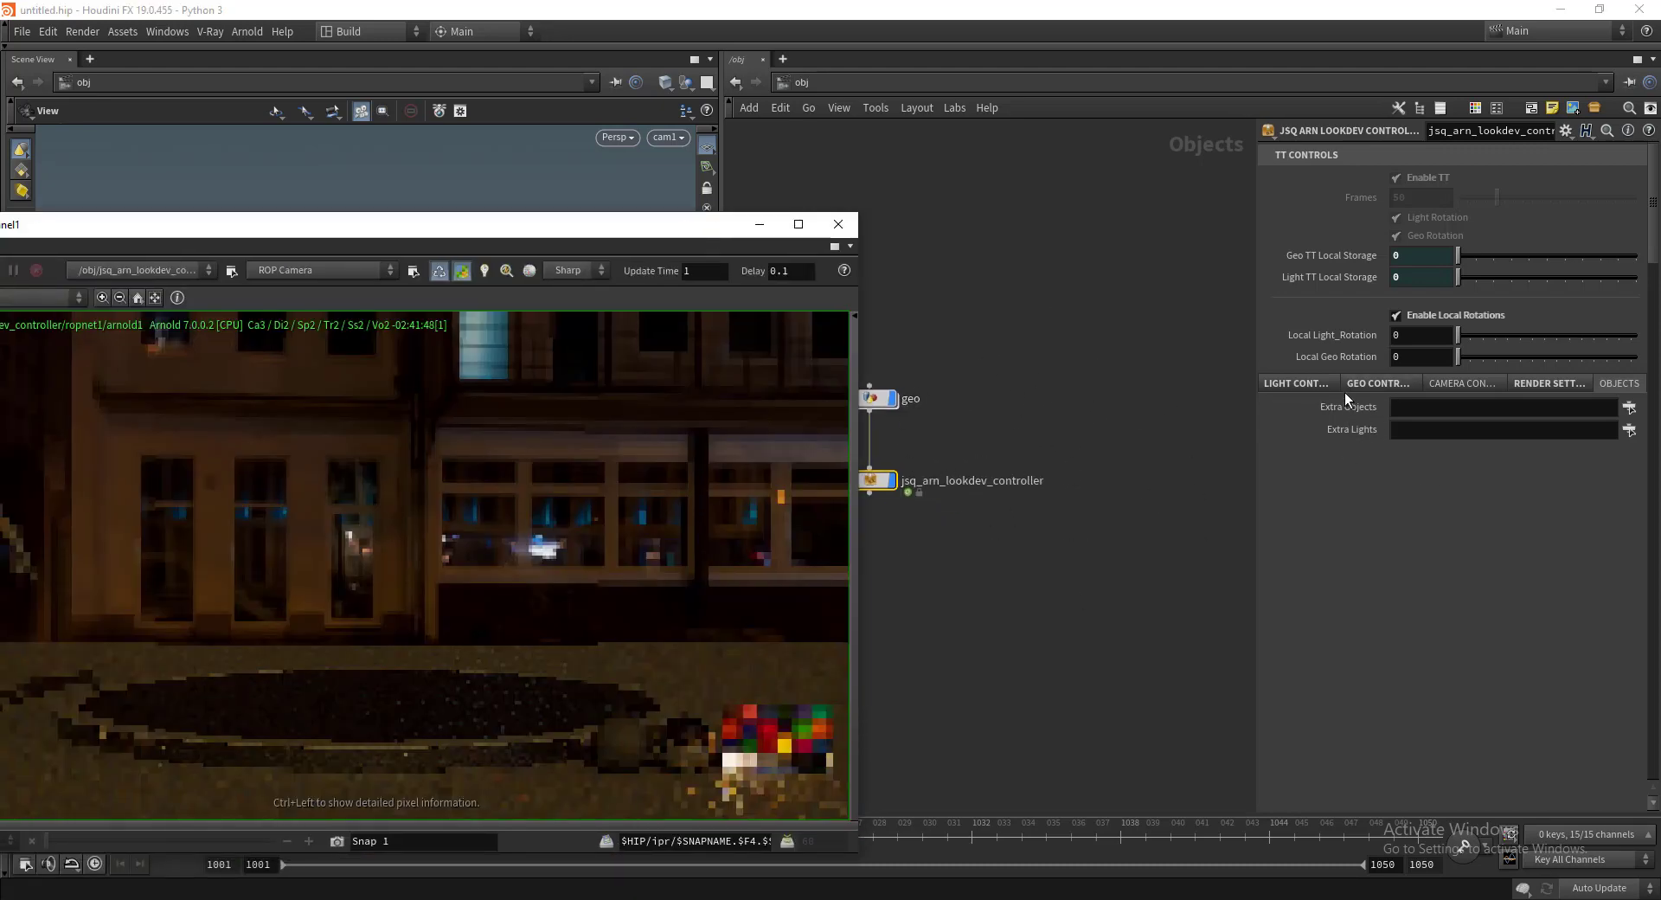
Step: Go inside geo into its jsq_arn_look_create network, select jsq_arn_material_assign, and minimise the render window
{"action": "middle_click_drag", "start_coordinate": [974, 398], "coordinate": [1096, 407]}
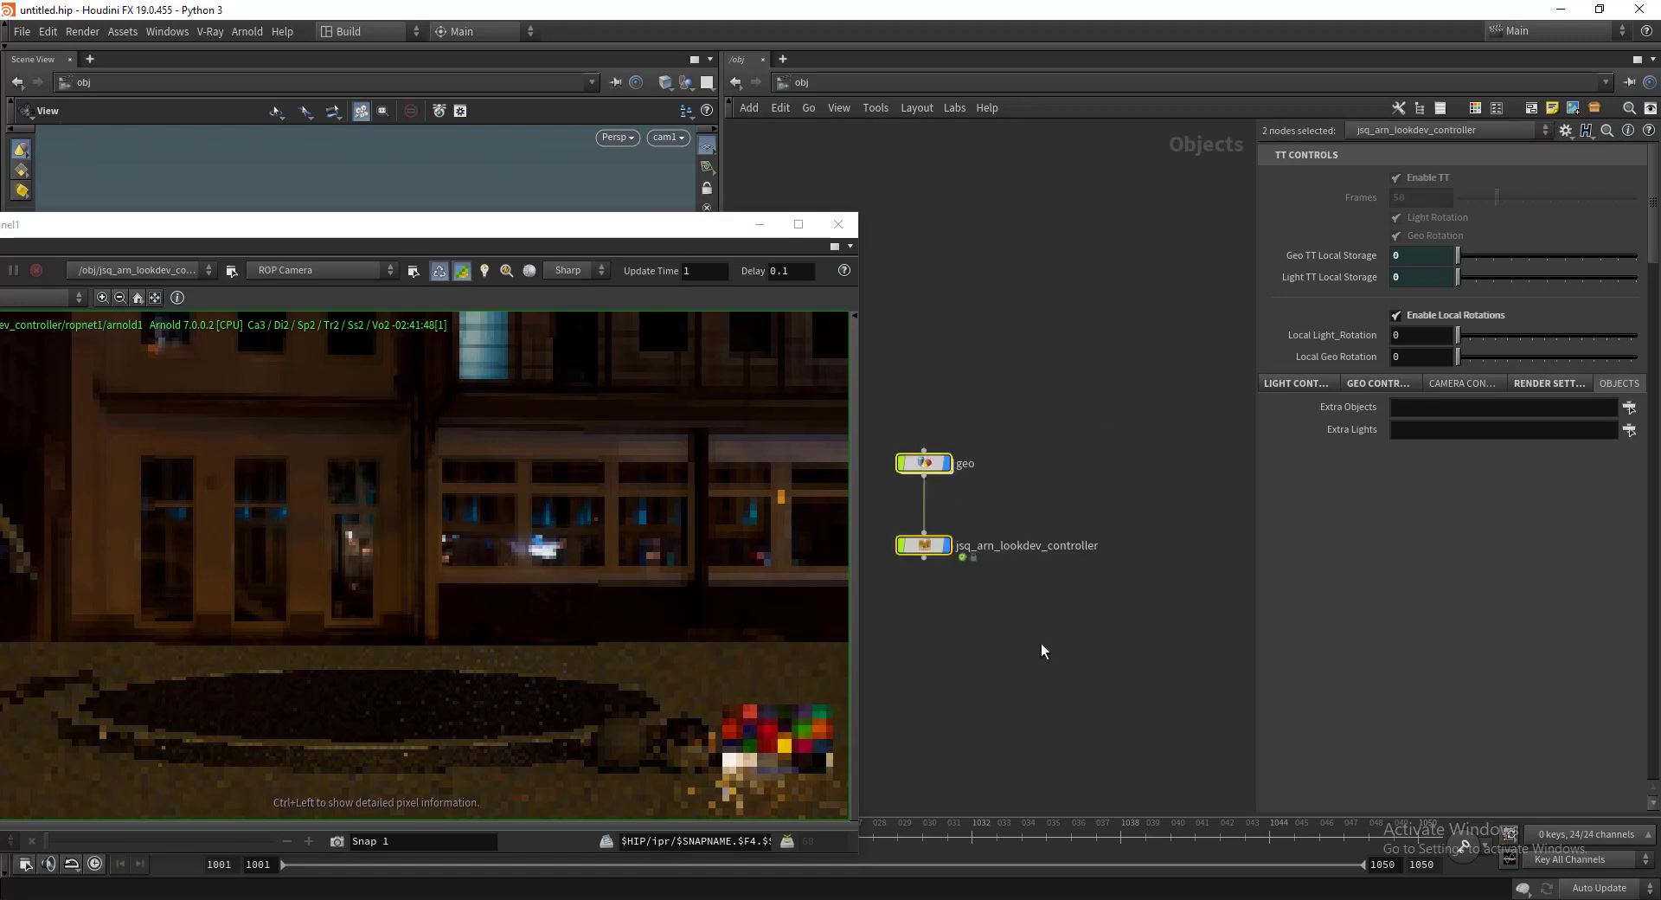
{"action": "left_click_drag", "start_coordinate": [1140, 410], "coordinate": [917, 588]}
{"action": "scroll", "coordinate": [1124, 519], "scroll_direction": "down", "scroll_amount": 3}
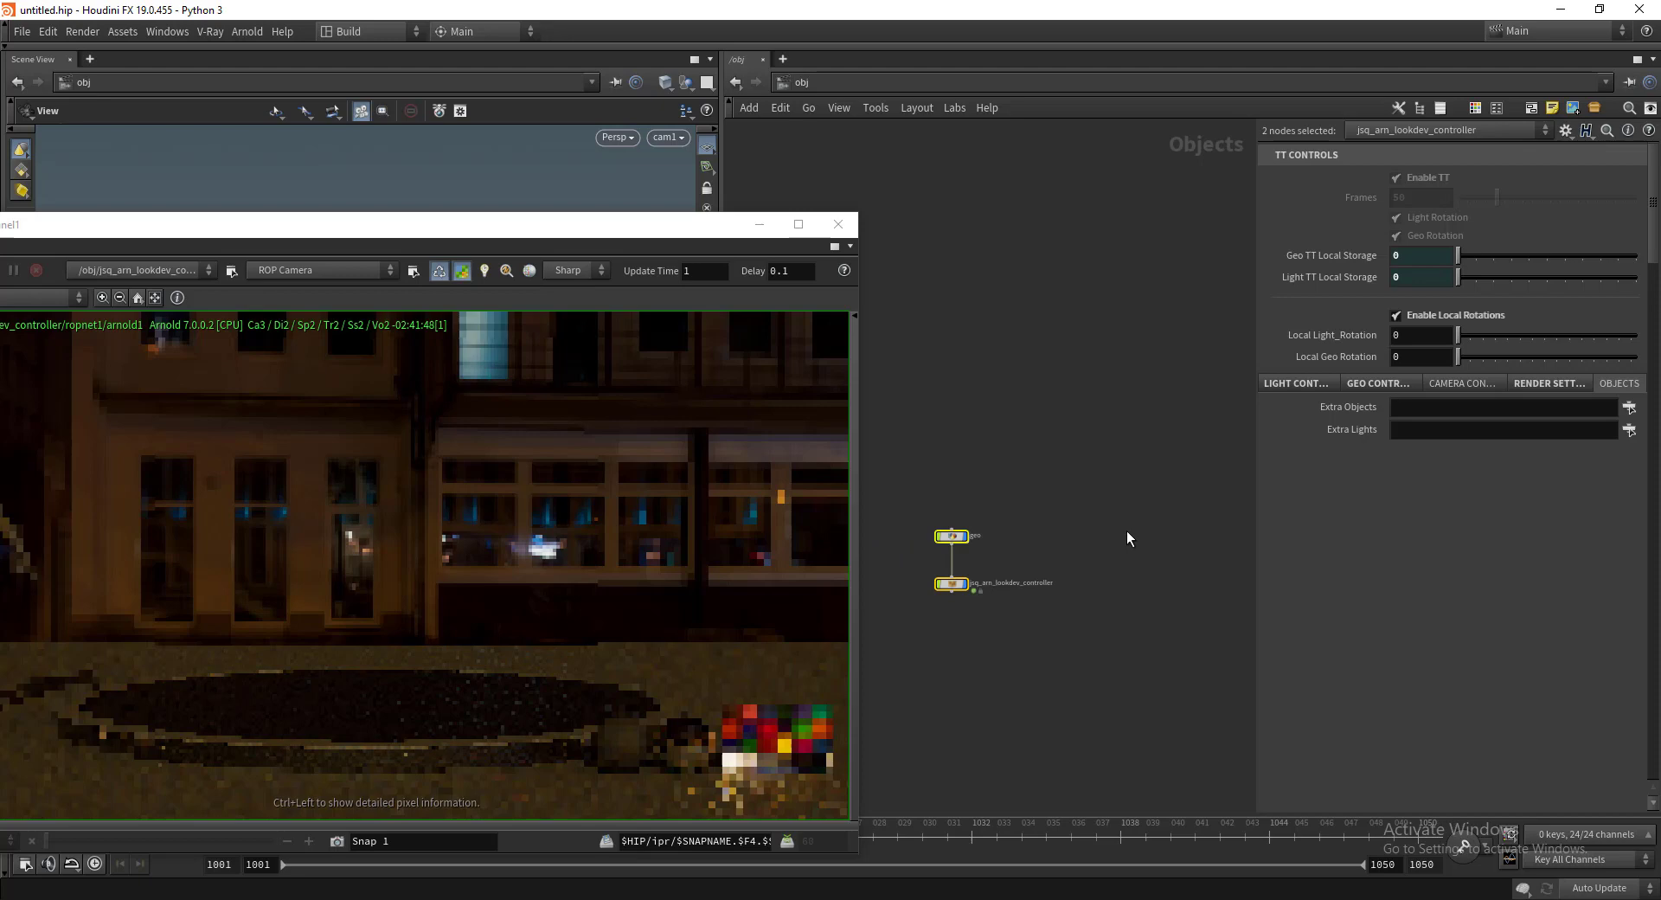
{"action": "scroll", "coordinate": [1016, 550], "scroll_direction": "up", "scroll_amount": 5}
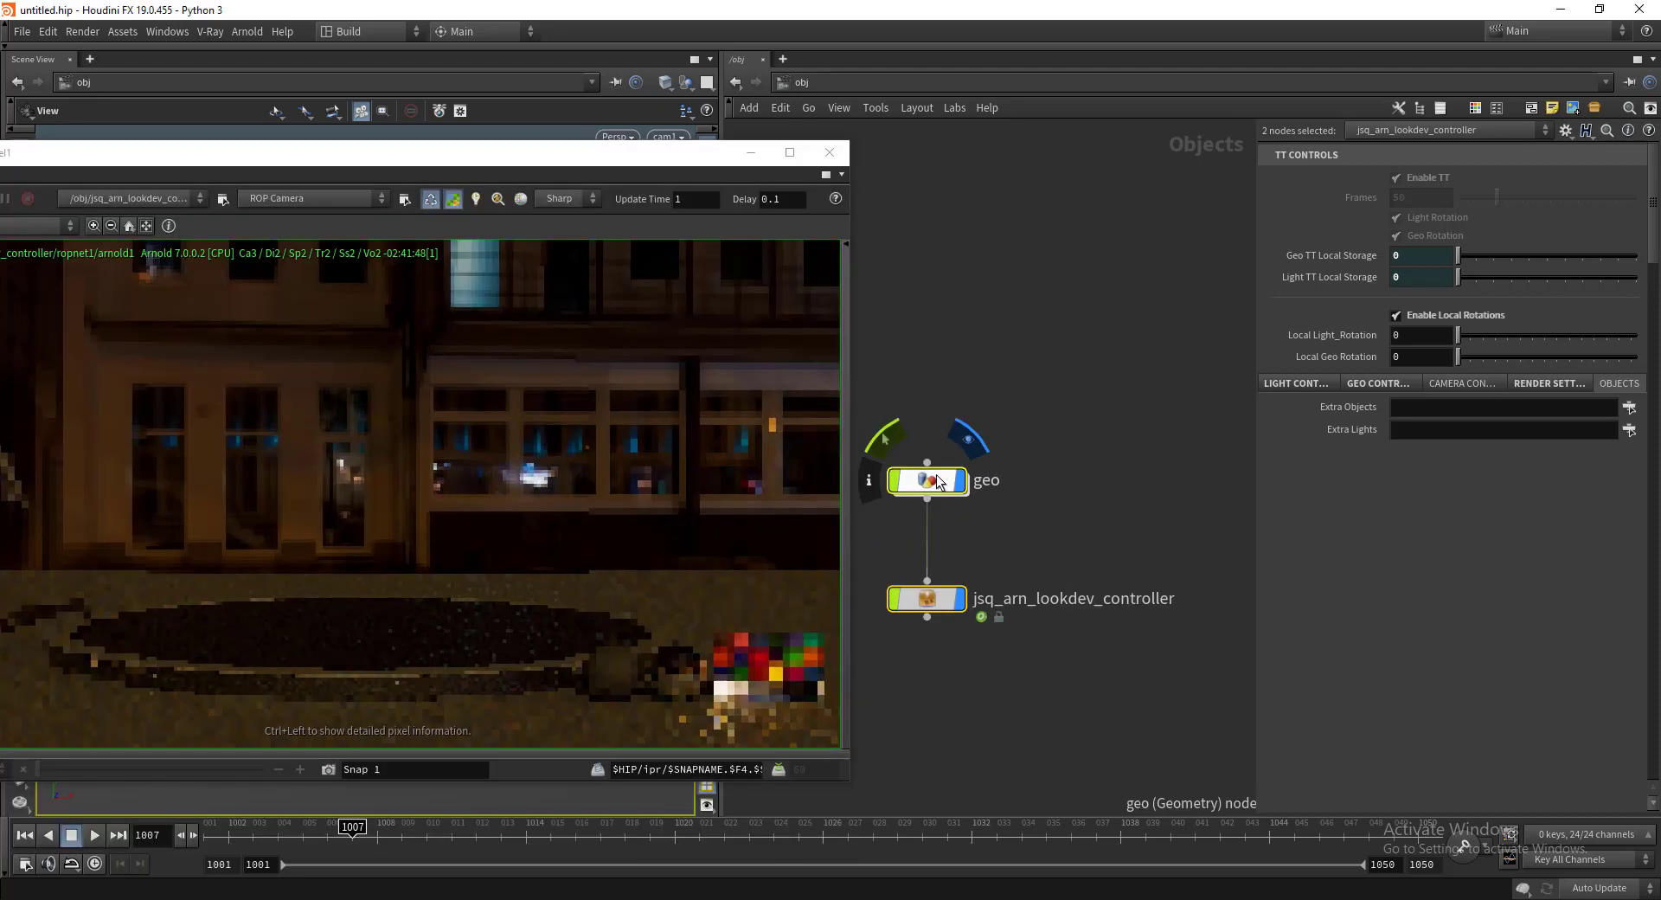
{"action": "double_click", "coordinate": [938, 477]}
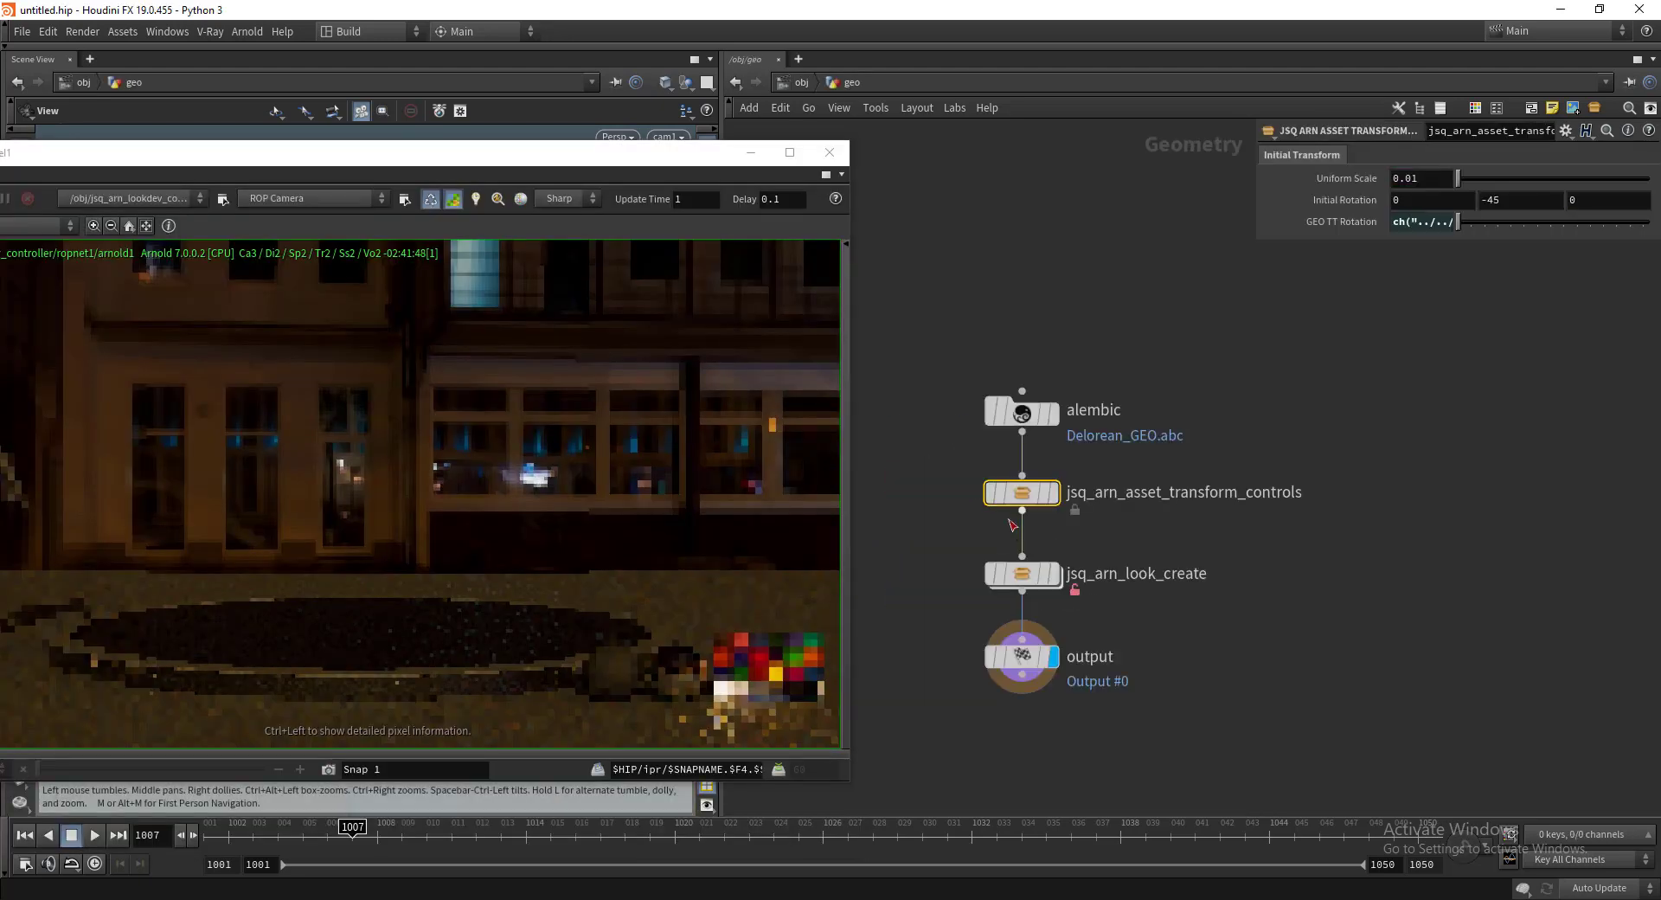
{"action": "middle_click_drag", "start_coordinate": [1011, 524], "coordinate": [1096, 494]}
{"action": "left_click", "coordinate": [1103, 546]}
{"action": "double_click", "coordinate": [1105, 547]}
{"action": "left_click", "coordinate": [1042, 491]}
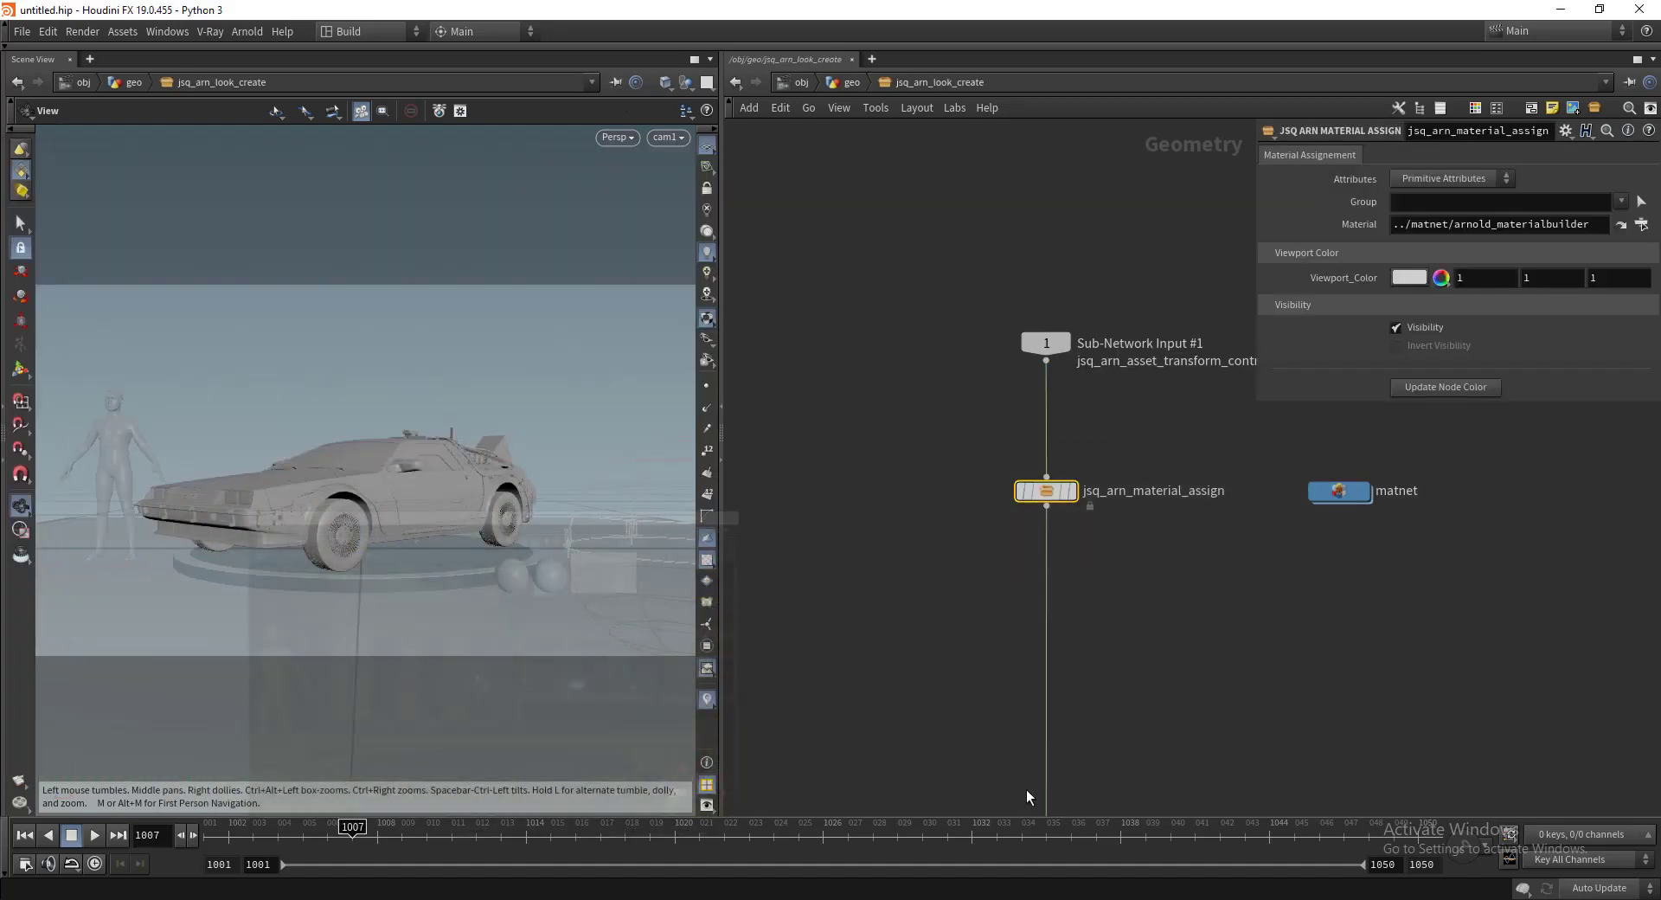
{"action": "left_click", "coordinate": [750, 153]}
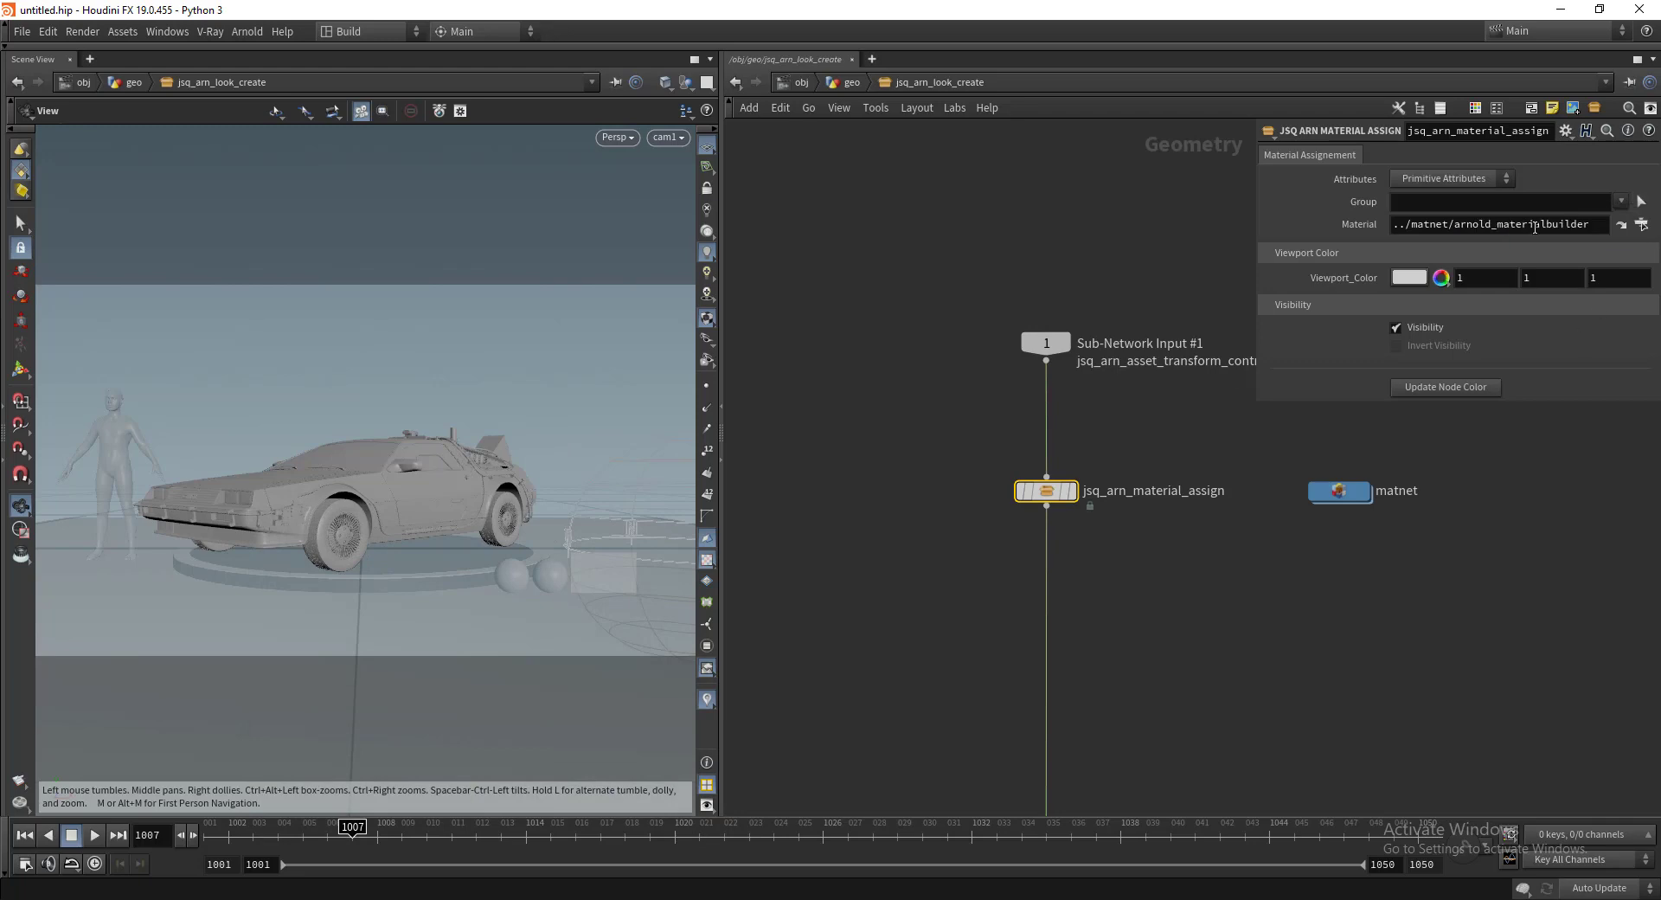
Step: Restrict the material assignment's group to the Car_Body_1 shape by picking the car body in the viewport
{"action": "left_click", "coordinate": [1641, 201]}
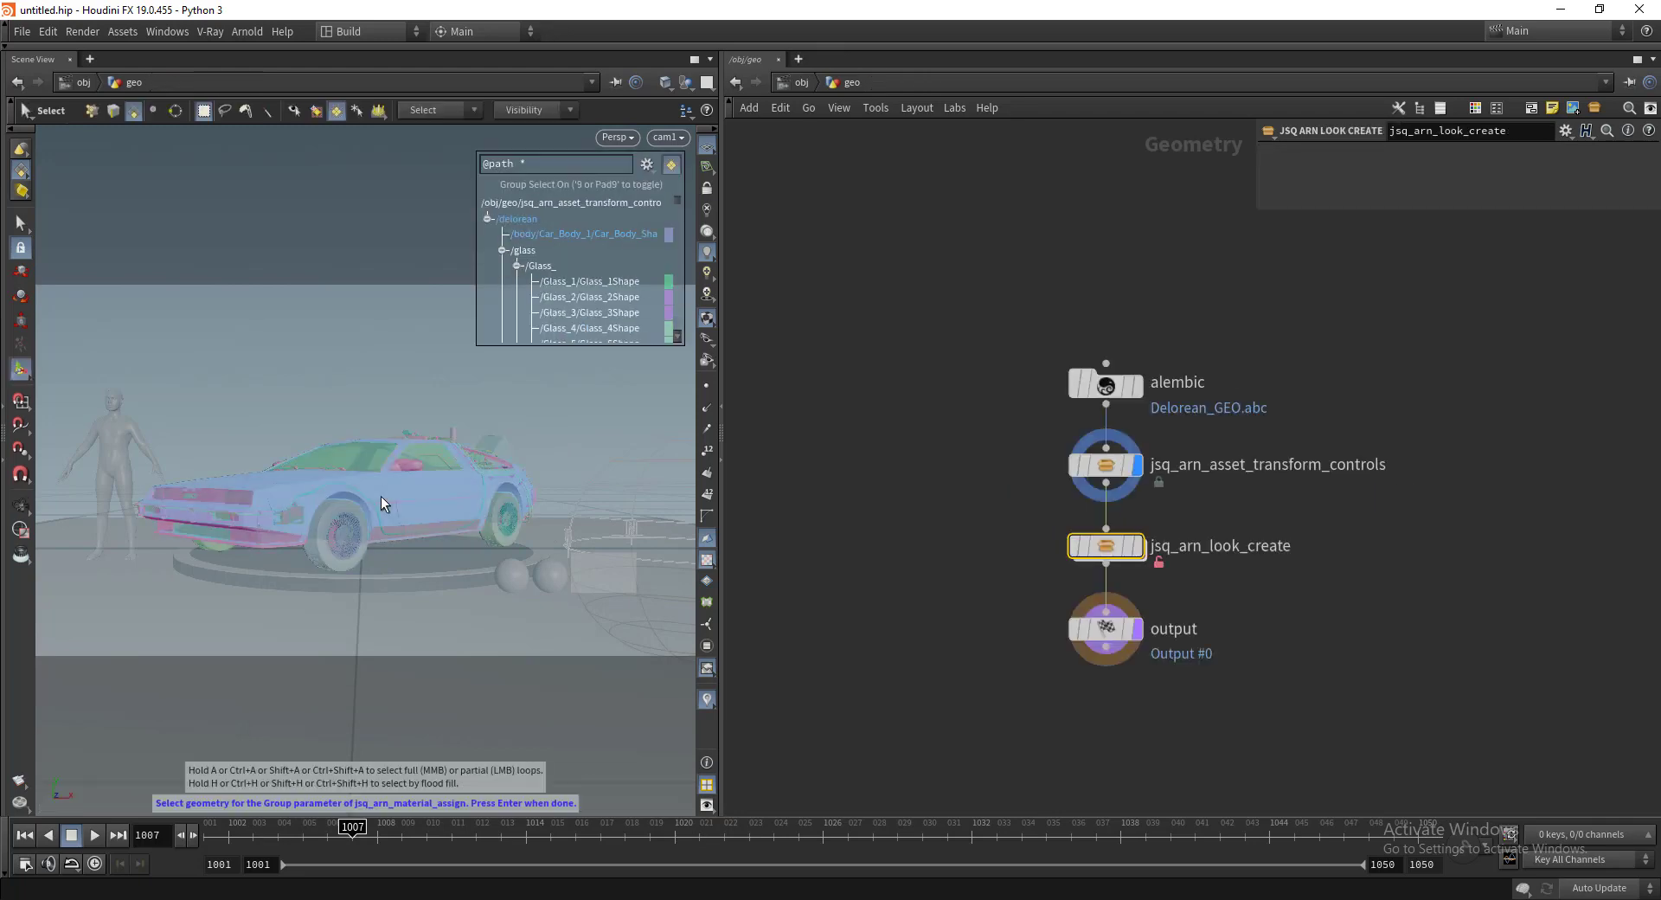
{"action": "left_click", "coordinate": [445, 510]}
{"action": "key", "text": "Return"}
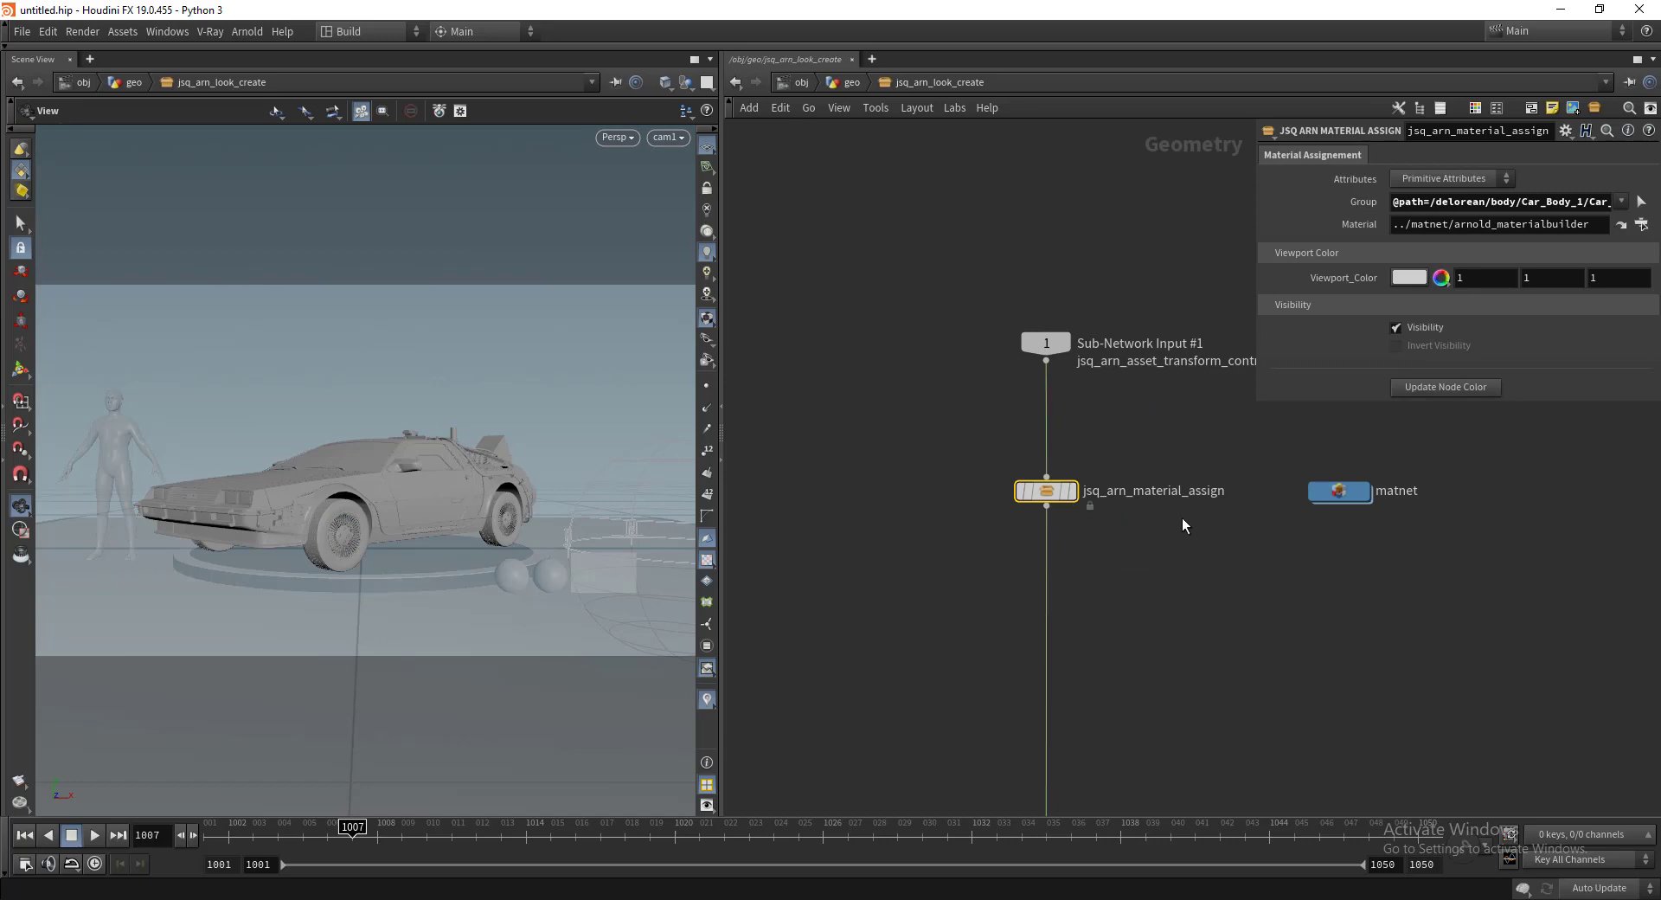
Step: Try a red viewport colour (1, 0, 0) on the car body, inspect it, and reset the colour to its default
{"action": "left_click", "coordinate": [1414, 277]}
{"action": "left_click", "coordinate": [1335, 162]}
{"action": "left_click", "coordinate": [1641, 103]}
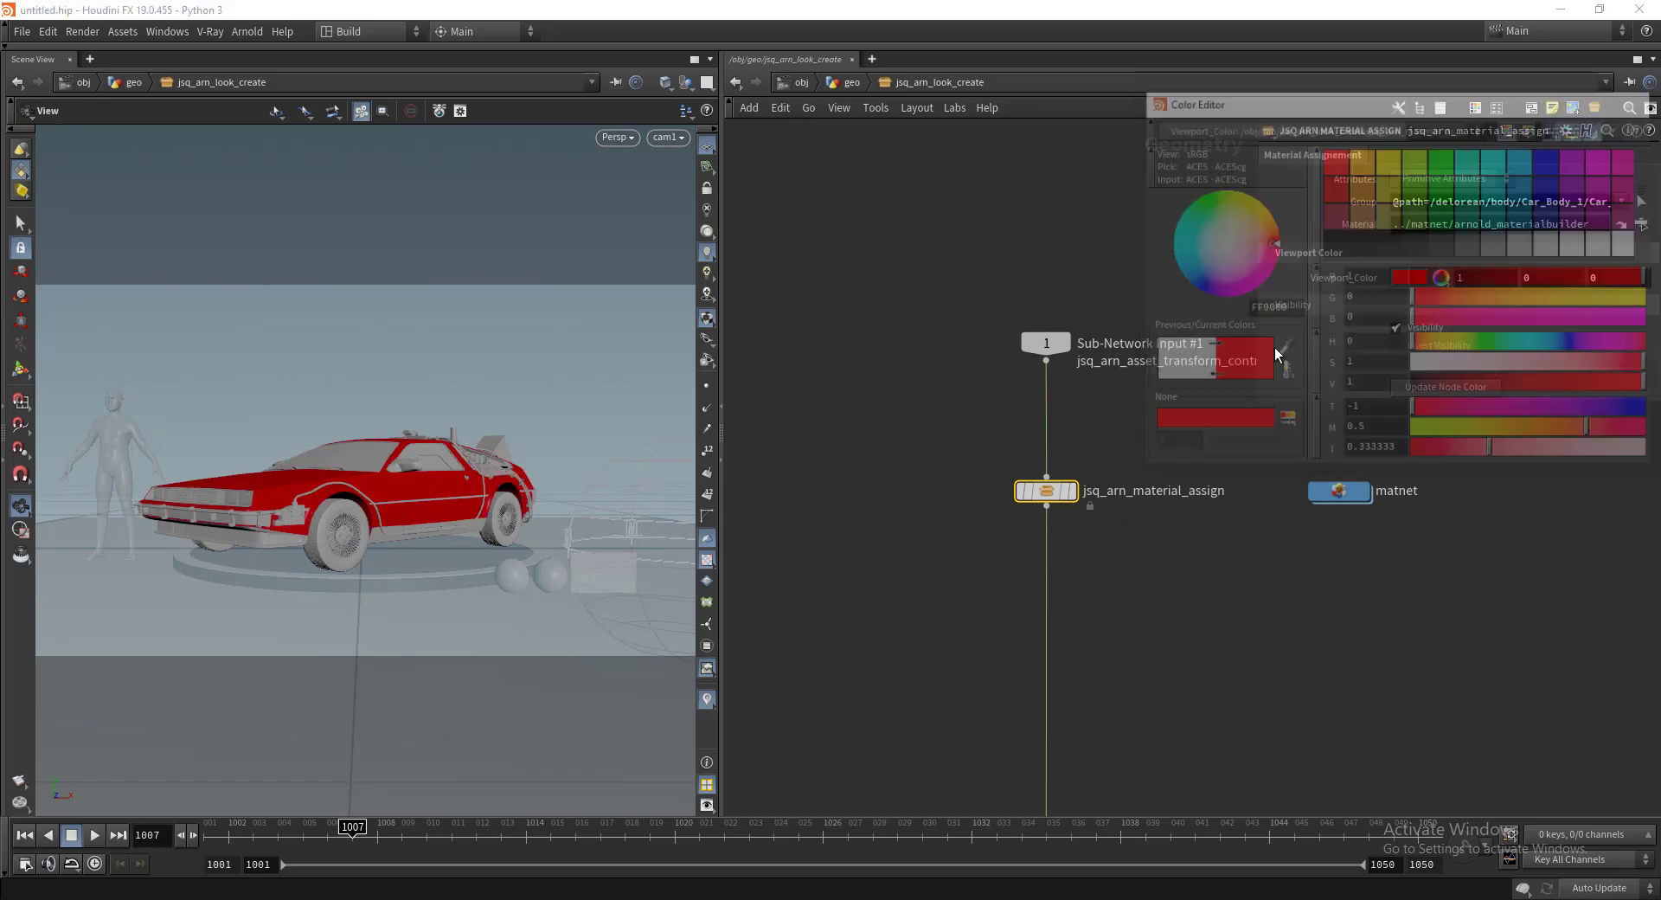
{"action": "left_click_drag", "start_coordinate": [556, 400], "coordinate": [530, 527]}
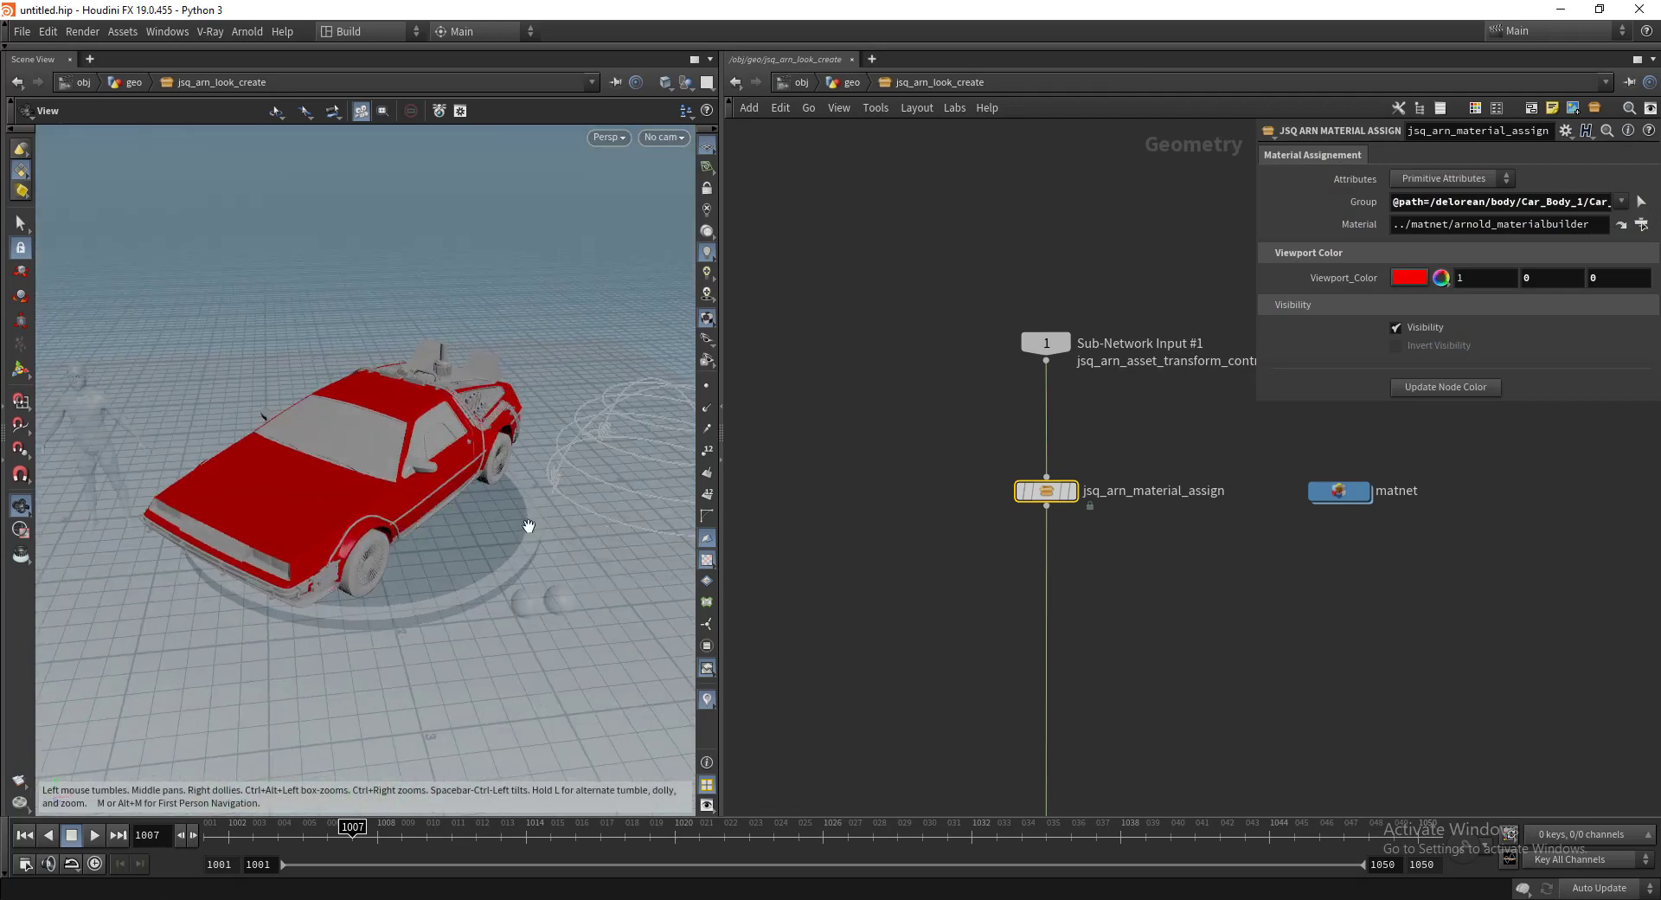
{"action": "middle_click", "coordinate": [1357, 280], "text": "ctrl"}
Step: Turn off Visibility for the body assignment, try Invert Visibility on and off, and inspect the car's inner parts
{"action": "left_click", "coordinate": [1414, 327]}
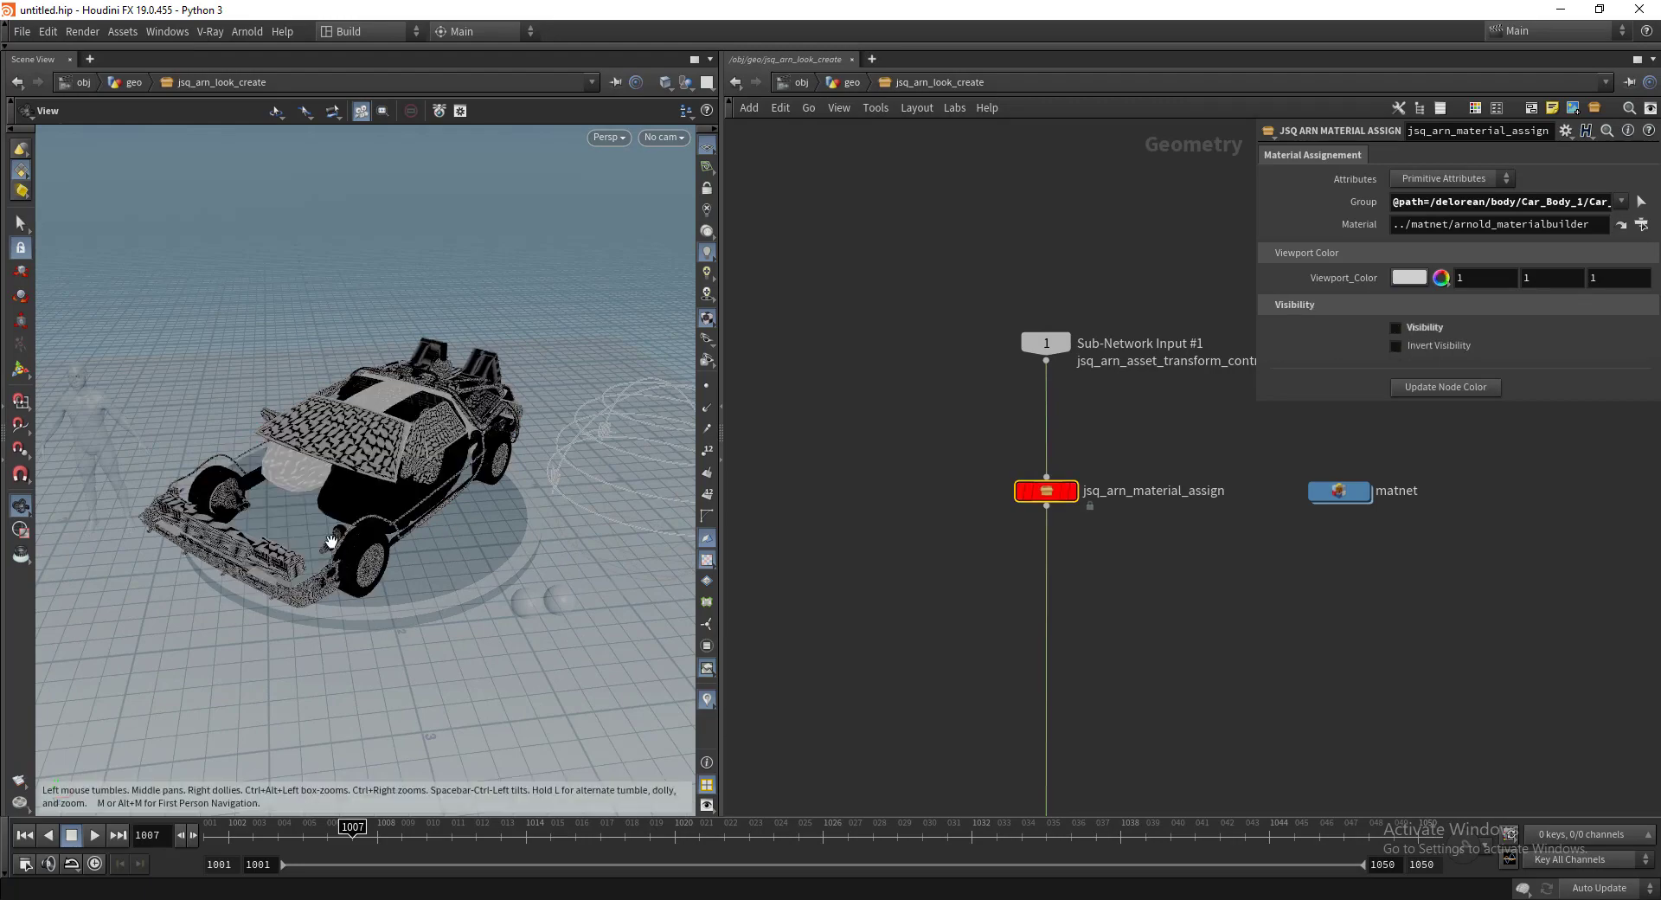
{"action": "left_click_drag", "start_coordinate": [331, 542], "coordinate": [536, 529]}
{"action": "left_click", "coordinate": [1426, 346]}
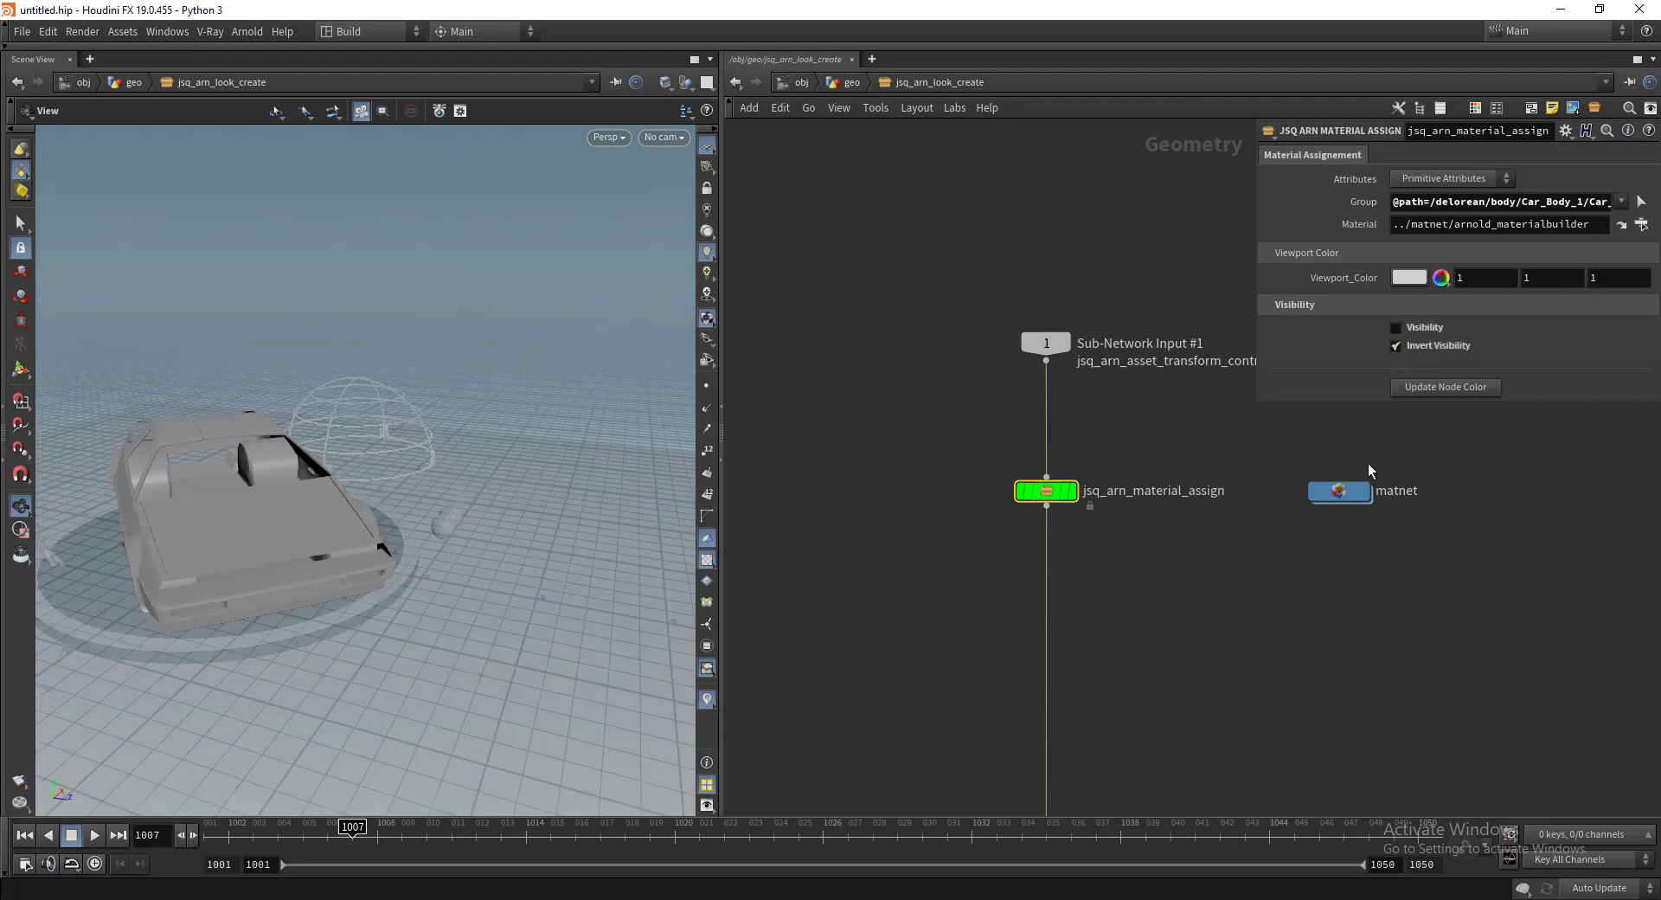
{"action": "left_click_drag", "start_coordinate": [358, 558], "coordinate": [450, 554]}
{"action": "left_click", "coordinate": [1424, 345]}
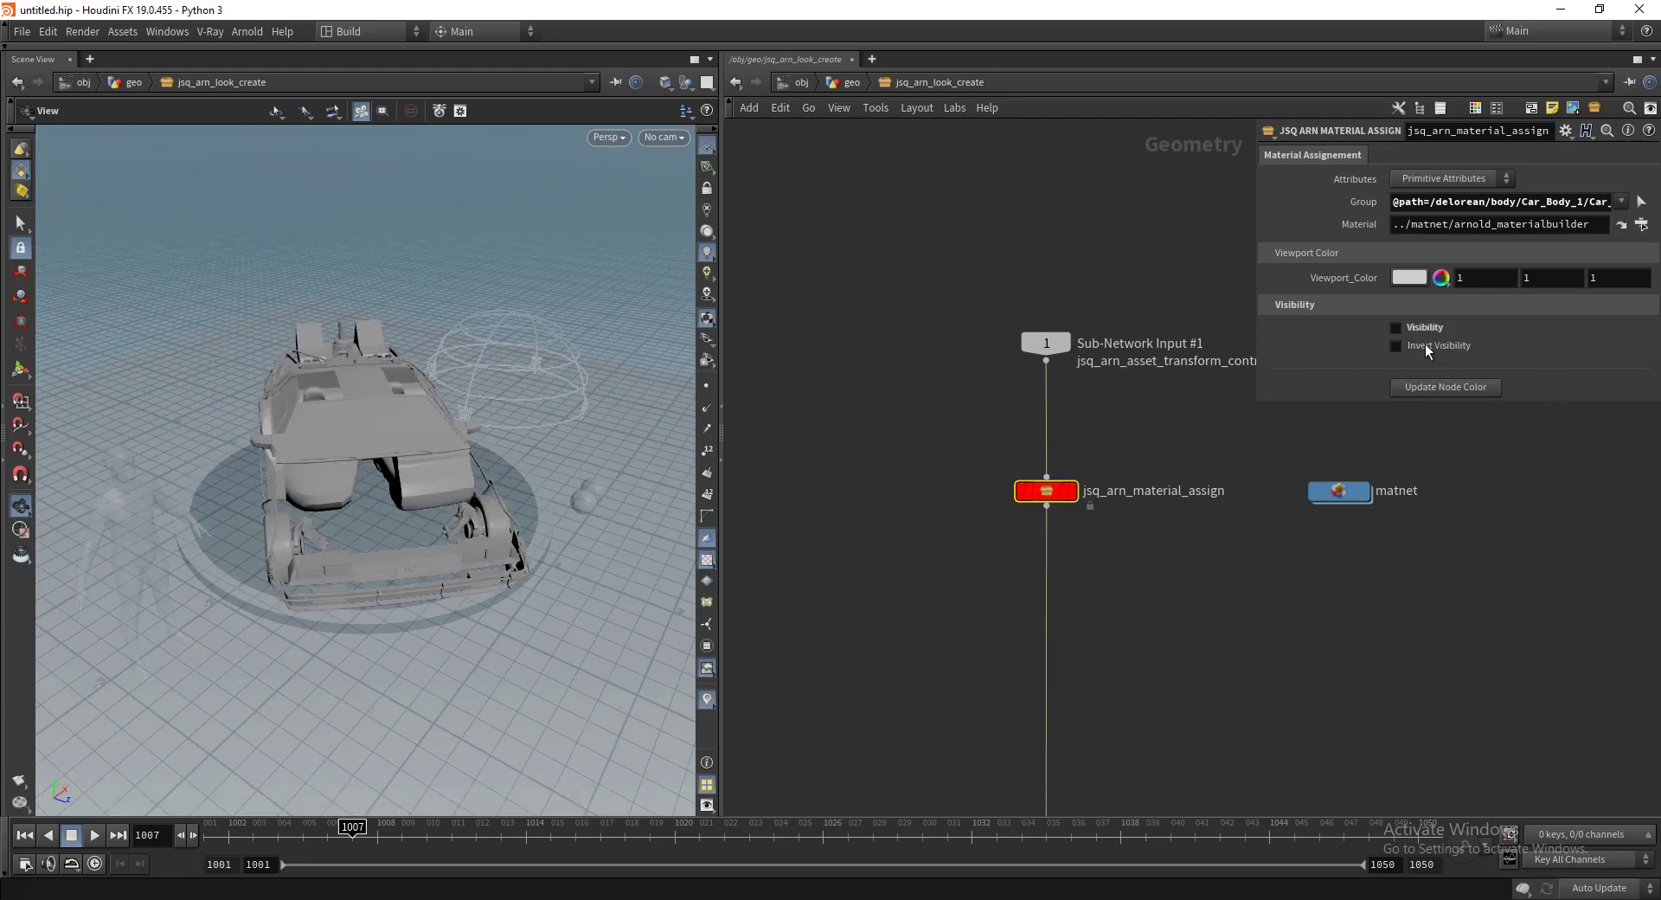
{"action": "mouse_move", "coordinate": [566, 495]}
{"action": "left_mouse_down"}
{"action": "mouse_move", "coordinate": [452, 495]}
{"action": "mouse_move", "coordinate": [563, 510]}
{"action": "left_mouse_up"}
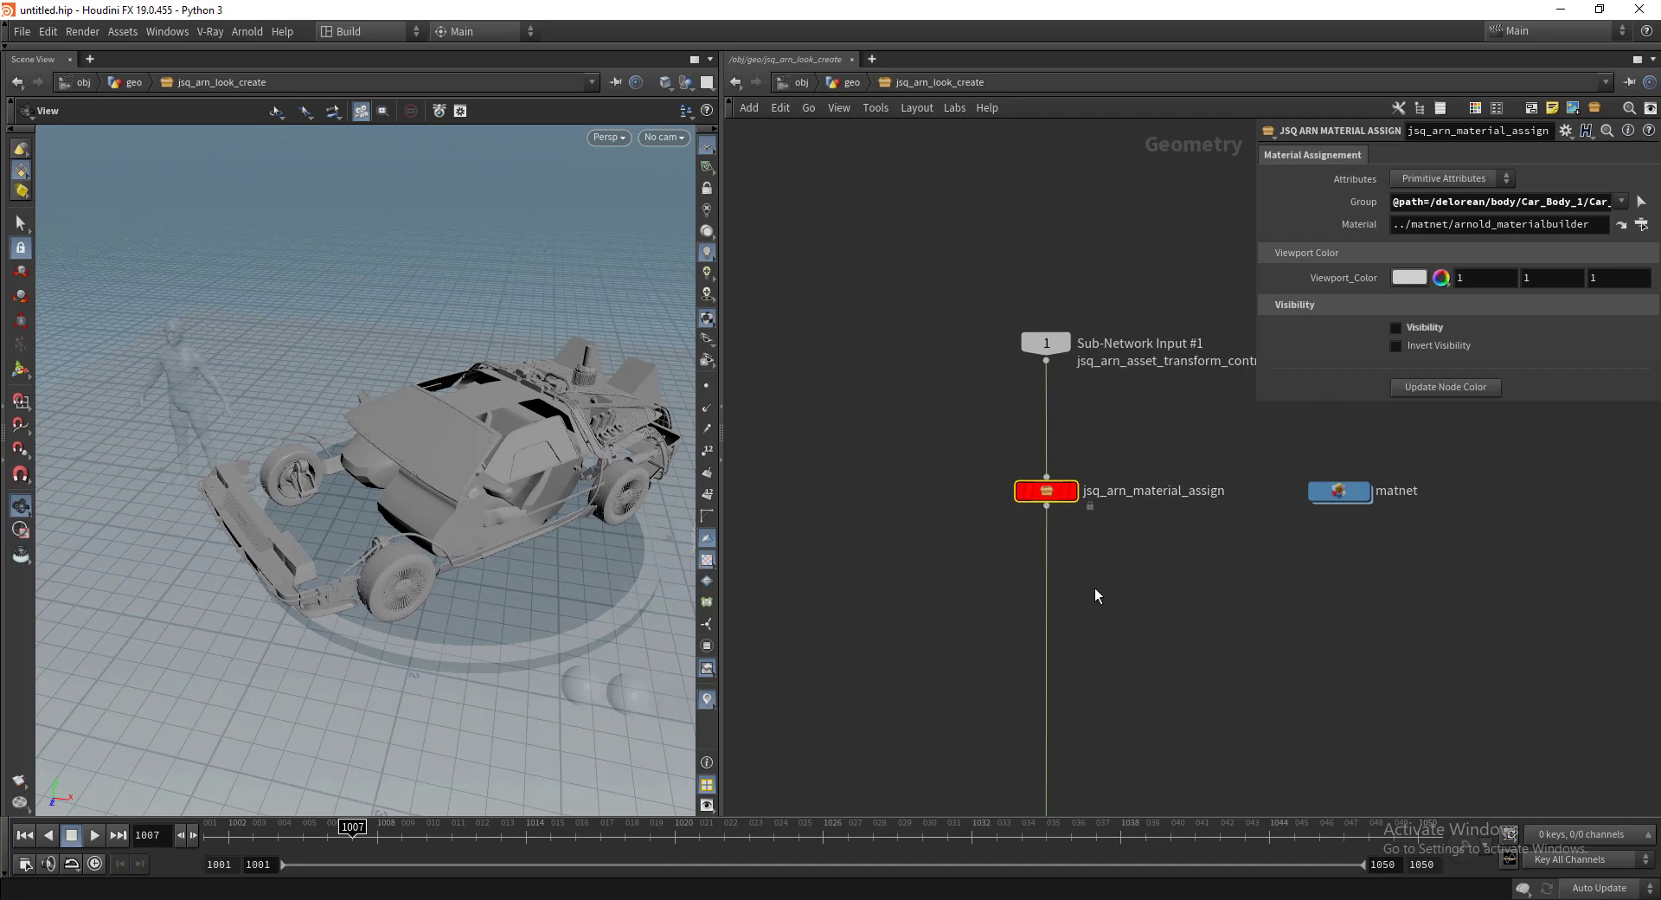
Step: Shift jsq_arn_material_assign up toward the sub-network input and duplicate it directly below in the same chain
{"action": "middle_click_drag", "start_coordinate": [1137, 445], "coordinate": [997, 328]}
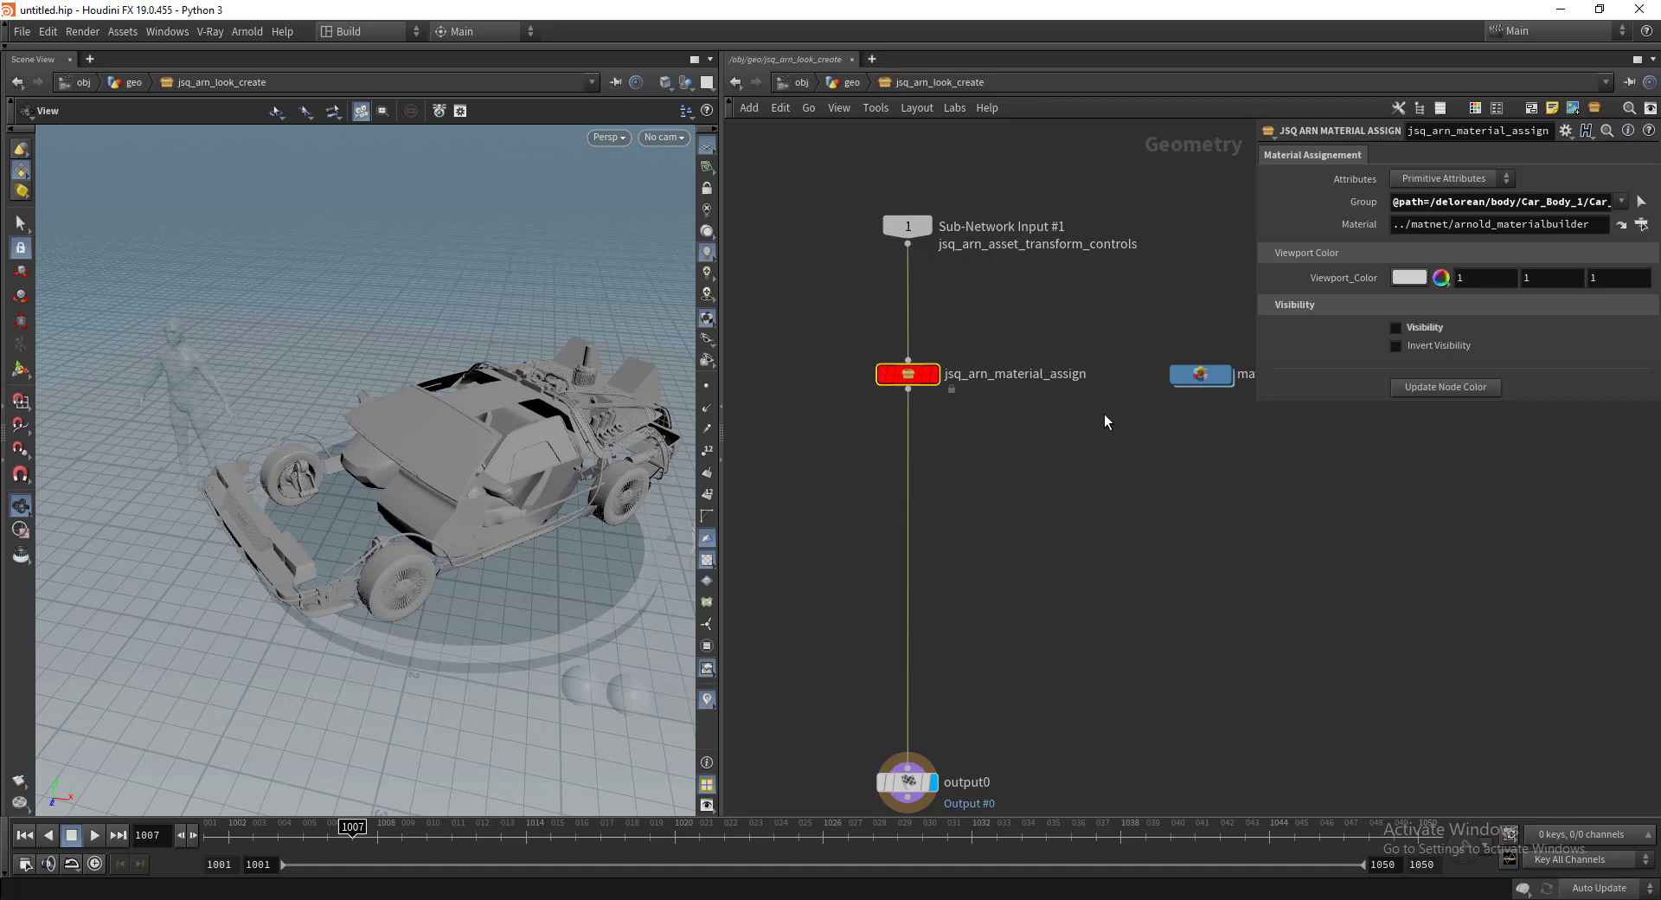
{"action": "middle_click_drag", "start_coordinate": [990, 486], "coordinate": [1019, 493]}
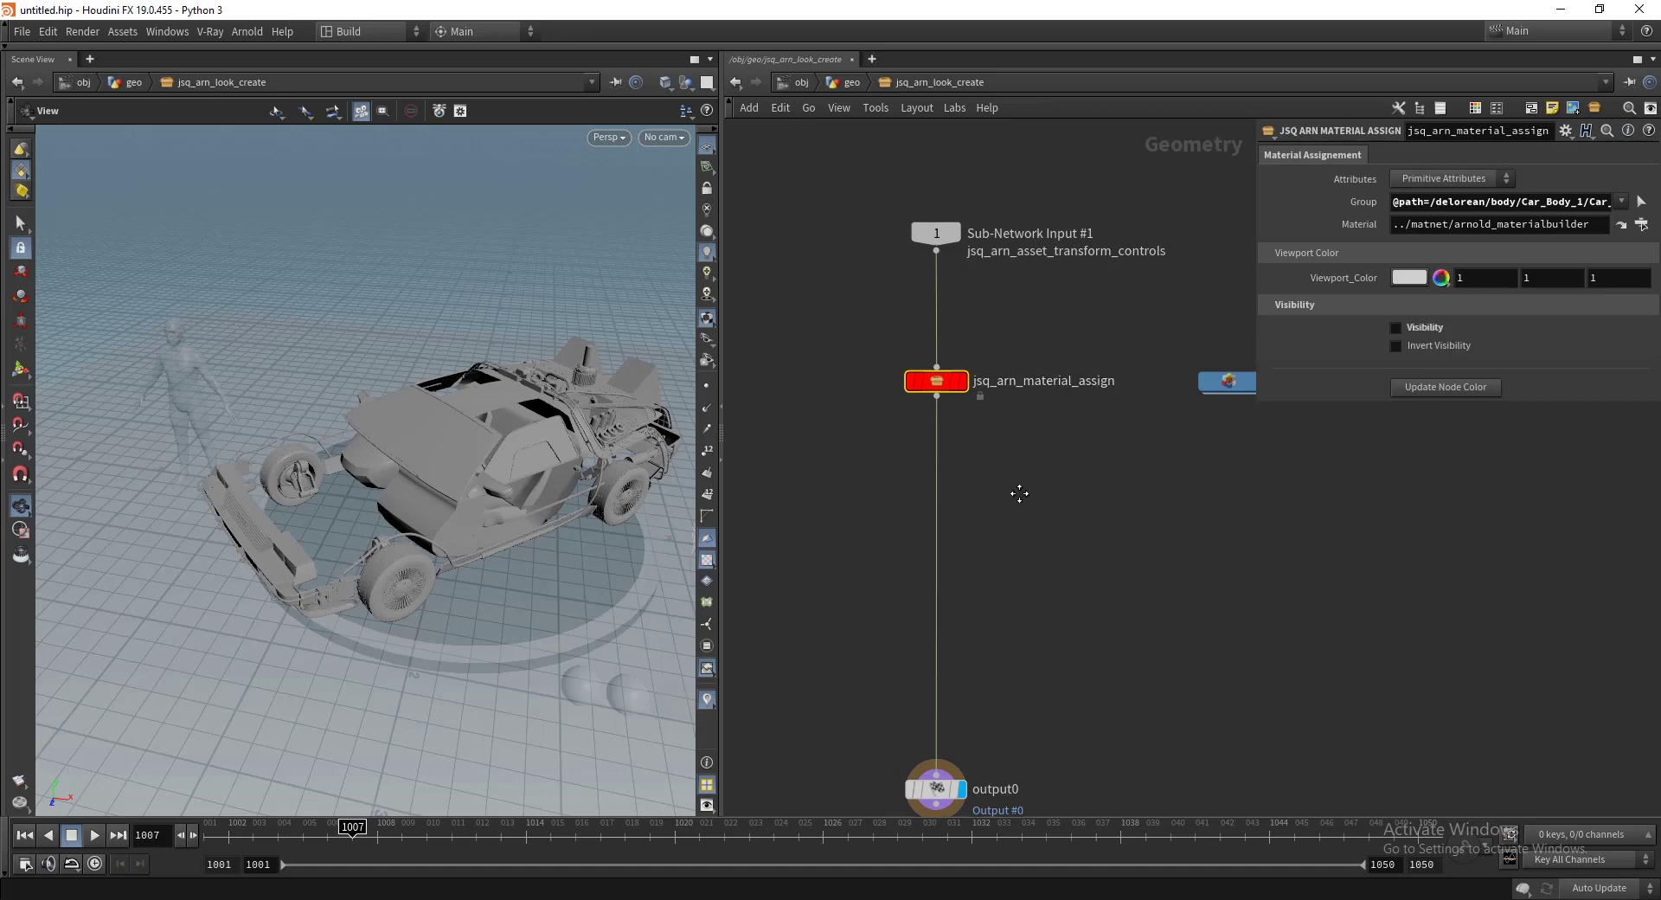
{"action": "left_click_drag", "start_coordinate": [943, 386], "coordinate": [939, 343]}
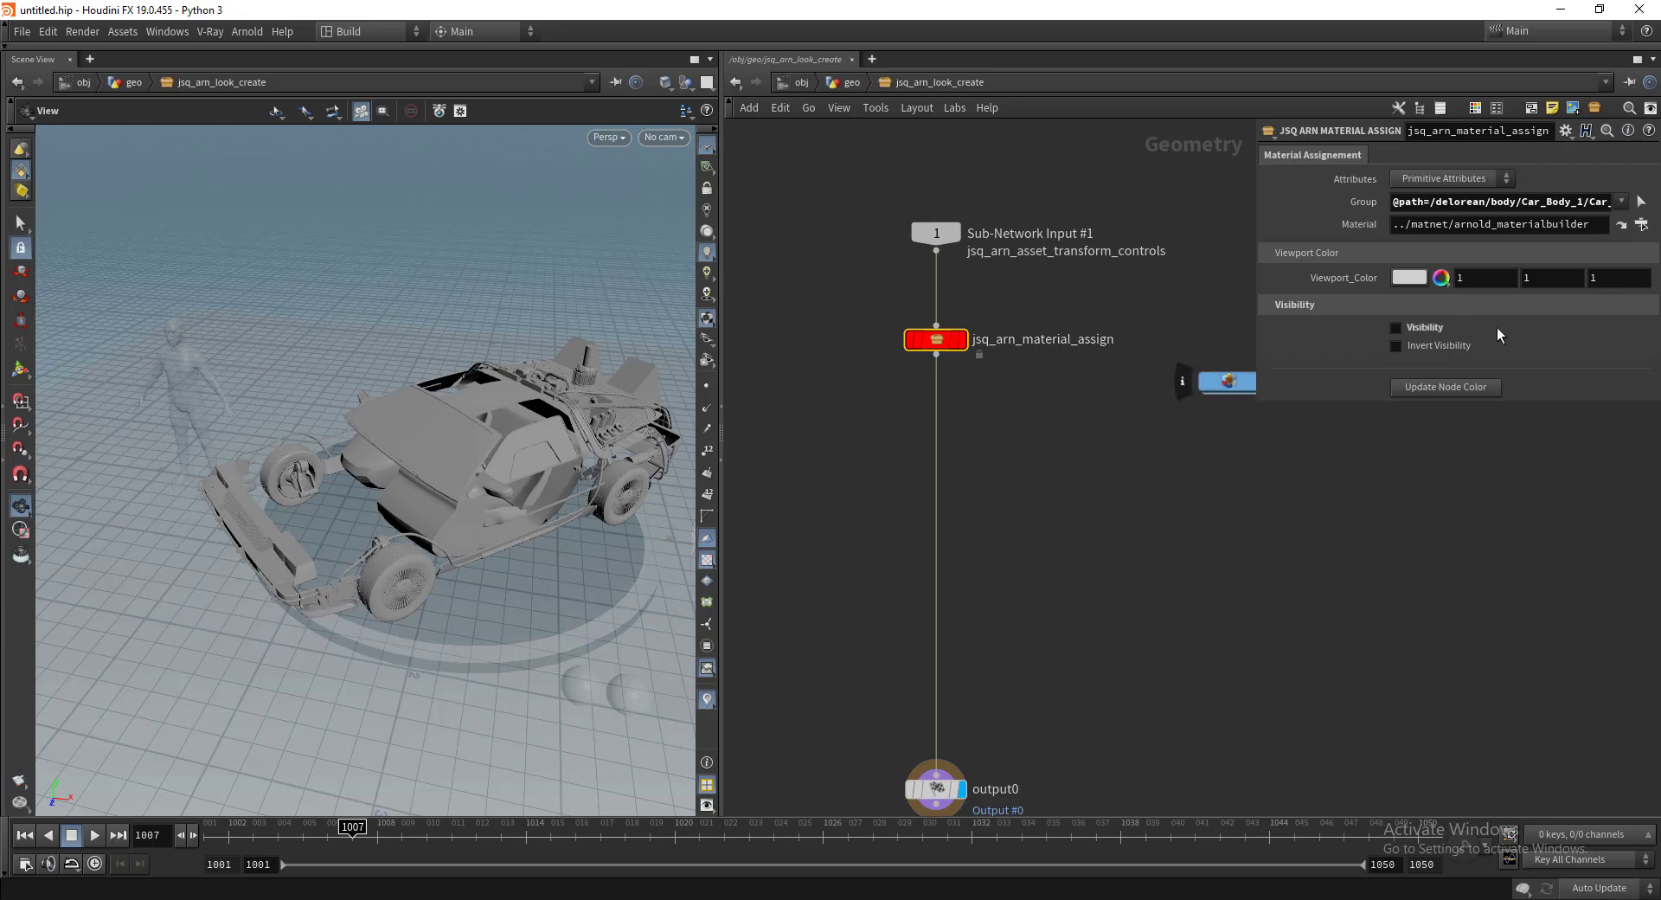
{"action": "left_click_drag", "start_coordinate": [450, 480], "coordinate": [657, 510]}
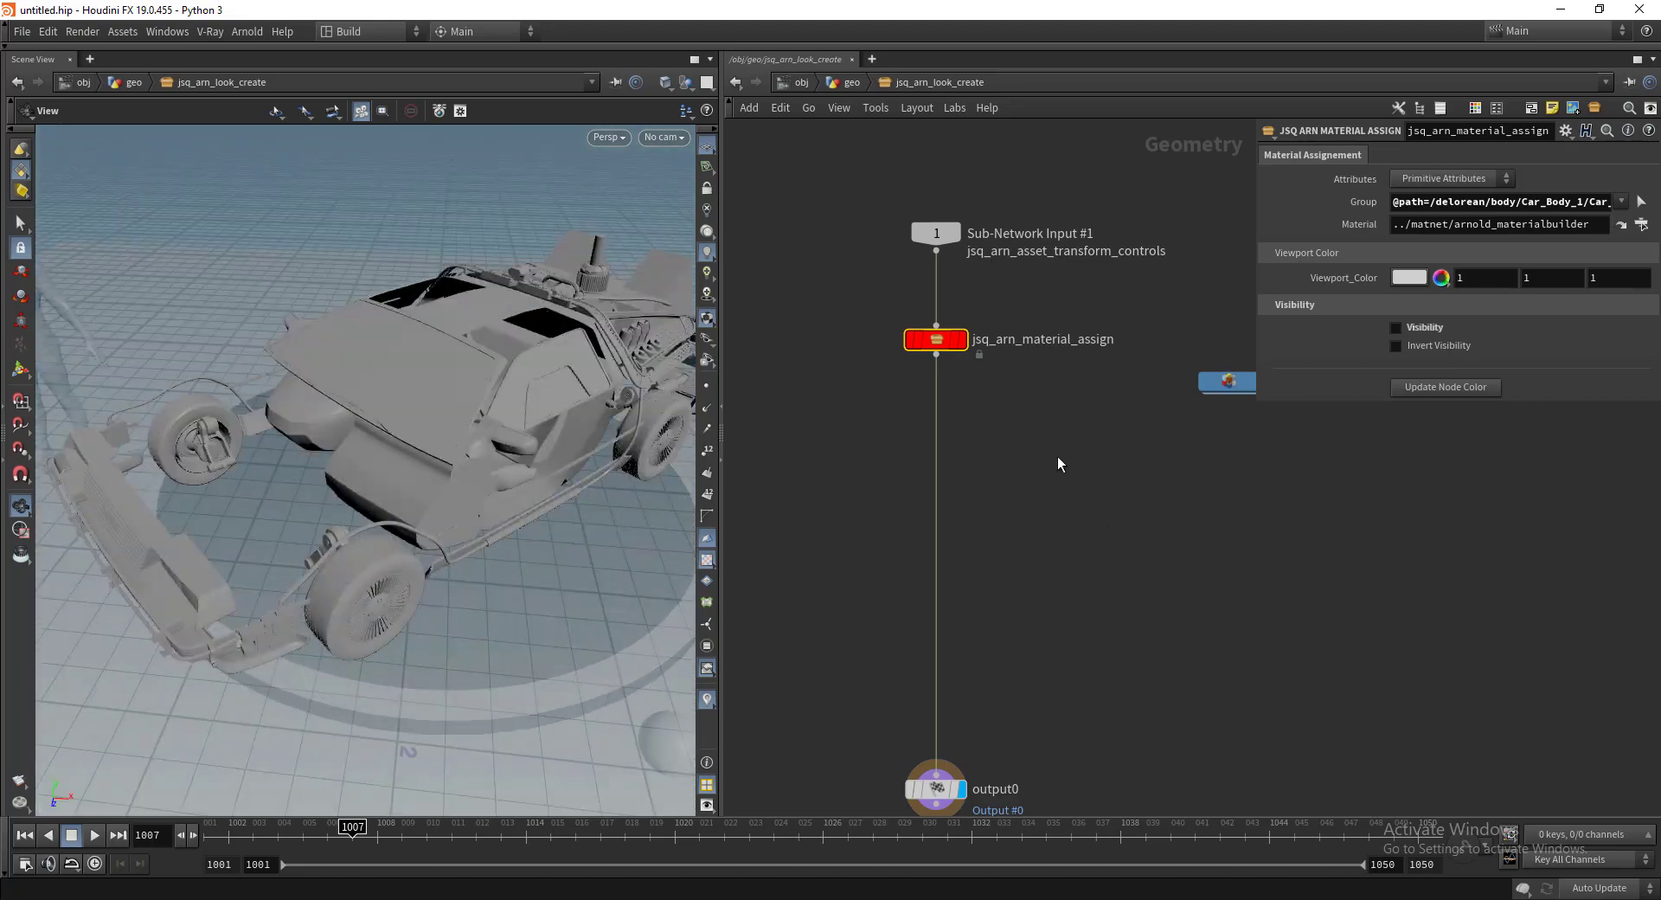
{"action": "middle_click_drag", "start_coordinate": [1058, 464], "coordinate": [1089, 500]}
{"action": "left_click_drag", "start_coordinate": [974, 388], "coordinate": [974, 462], "text": "alt"}
{"action": "left_click", "coordinate": [1641, 201]}
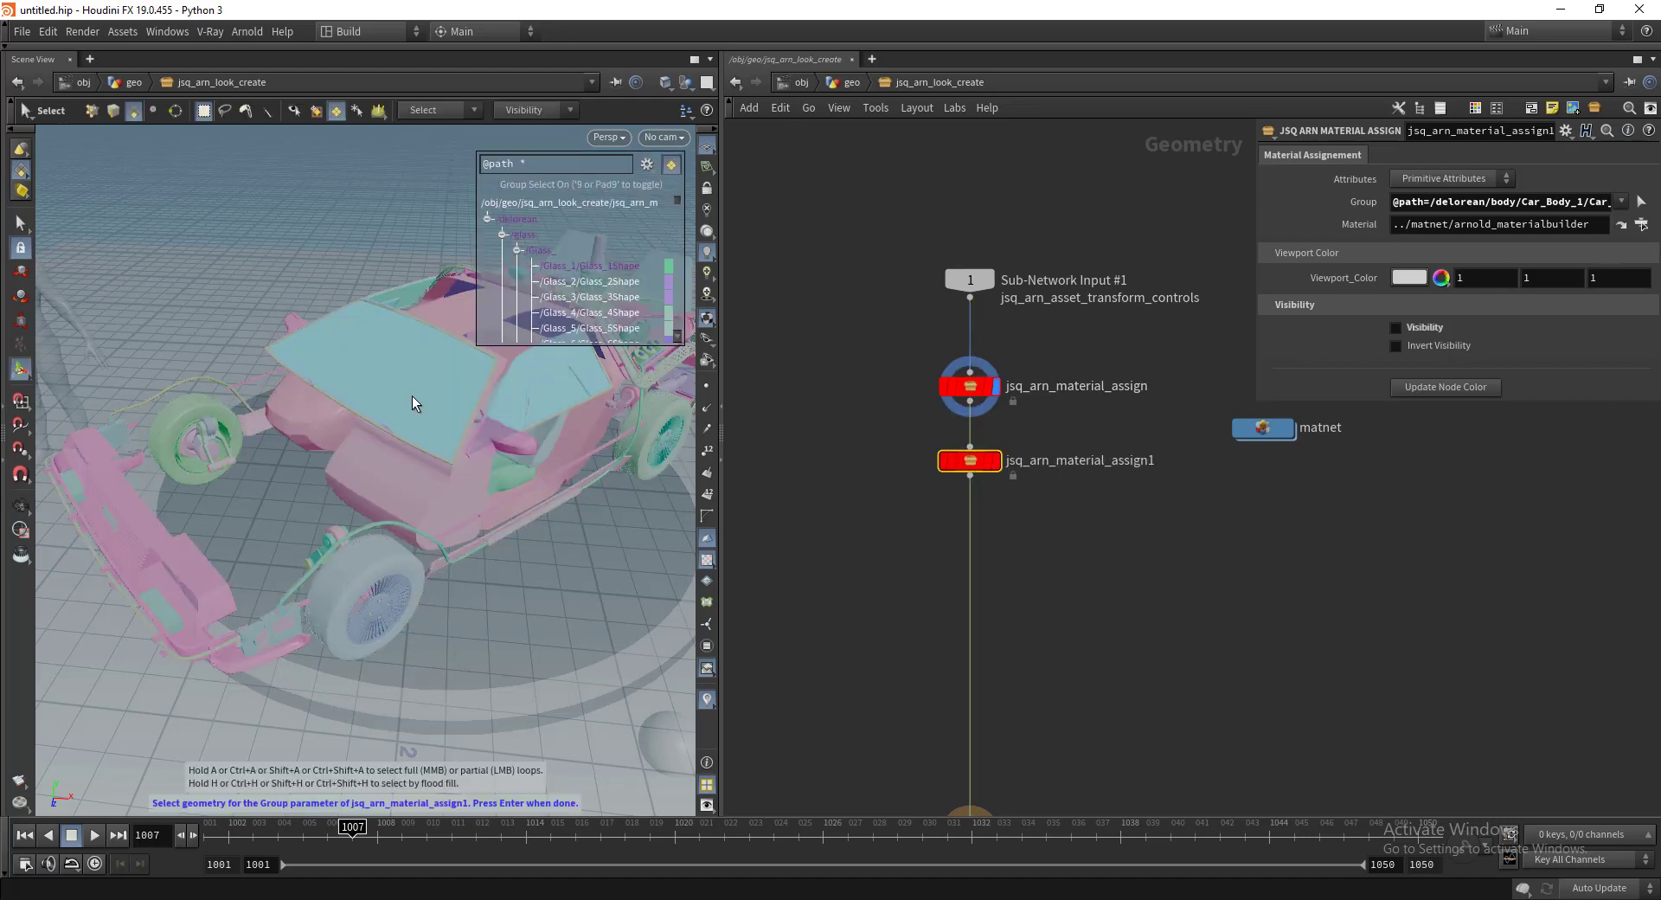
{"action": "left_click", "coordinate": [412, 396]}
{"action": "key", "text": "Return"}
{"action": "left_click_drag", "start_coordinate": [1428, 202], "coordinate": [1526, 208]}
{"action": "type", "text": "*"}
{"action": "type", "text": "*"}
{"action": "key", "text": "Return"}
Step: Toggle Invert Visibility on the glass assignment to compare the car without its glass and the glass isolated
{"action": "left_click", "coordinate": [1418, 344]}
{"action": "left_click", "coordinate": [1418, 344]}
{"action": "left_click", "coordinate": [1423, 346]}
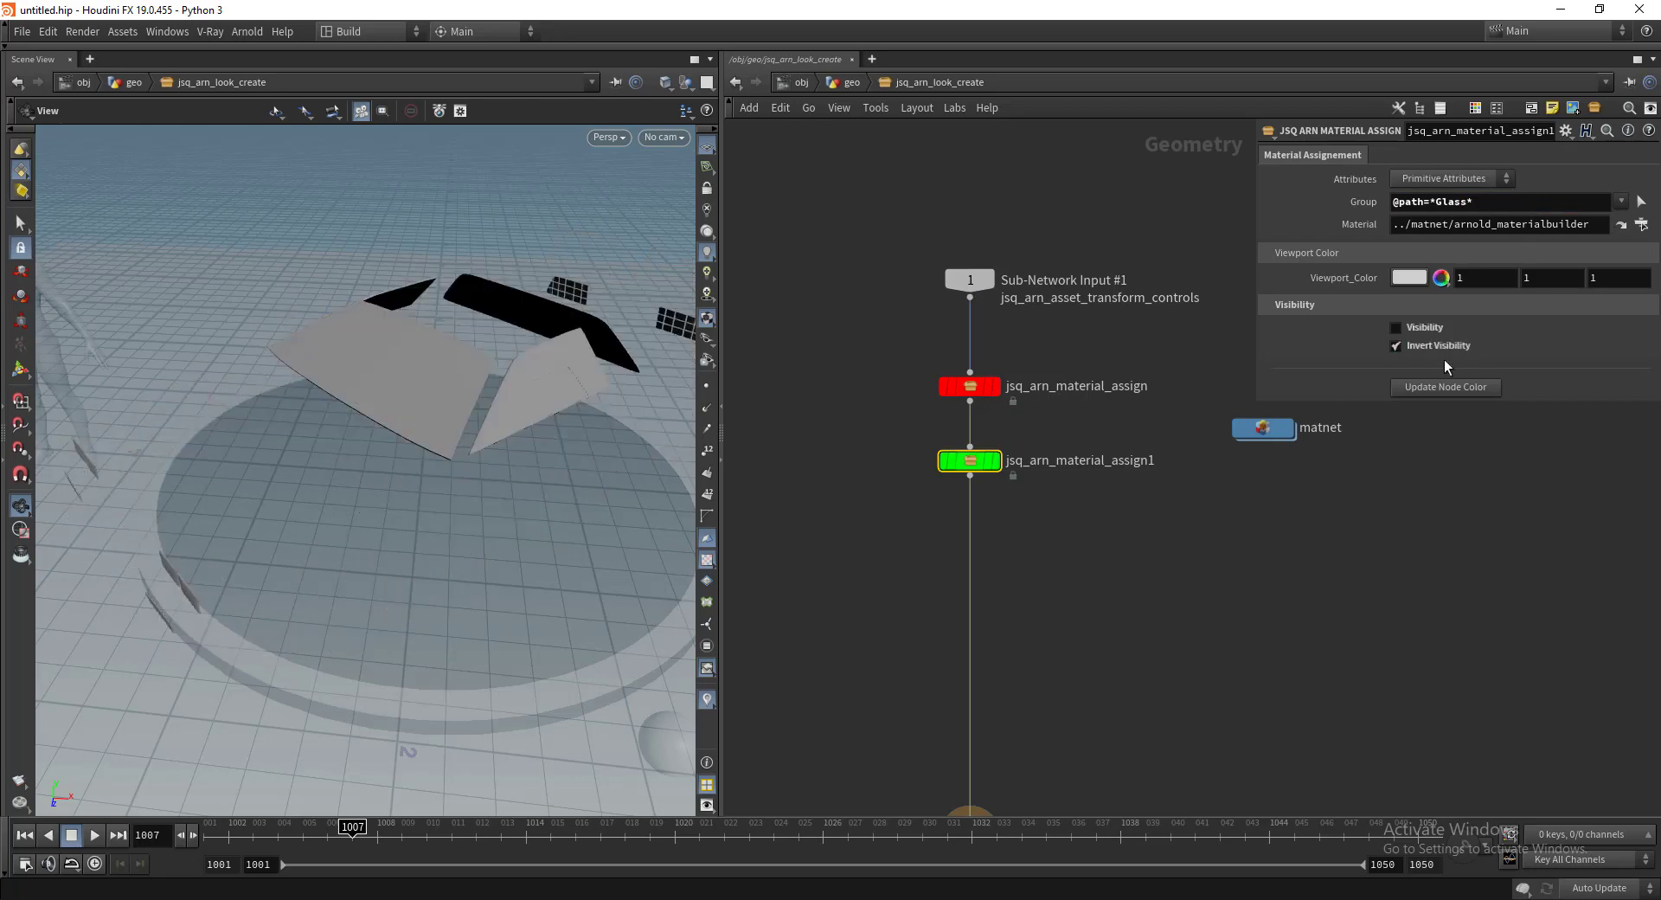
{"action": "left_click", "coordinate": [1450, 348]}
{"action": "mouse_move", "coordinate": [361, 400]}
{"action": "left_mouse_down"}
{"action": "mouse_move", "coordinate": [471, 368]}
{"action": "mouse_move", "coordinate": [386, 399]}
{"action": "left_mouse_up"}
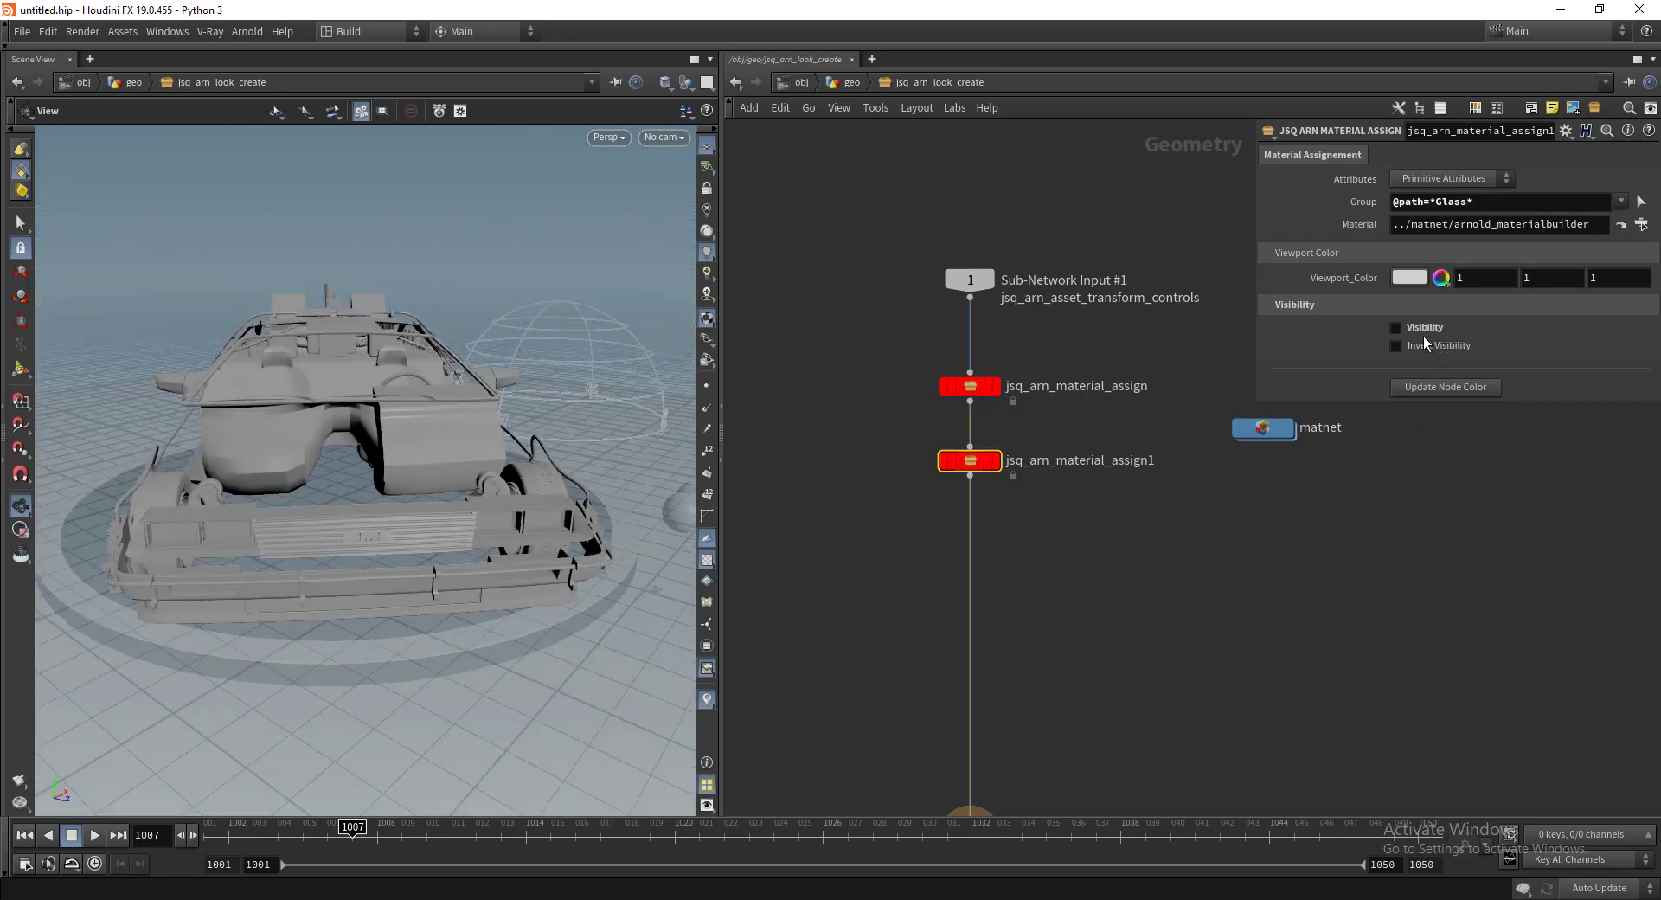
{"action": "left_click_drag", "start_coordinate": [268, 376], "coordinate": [327, 407]}
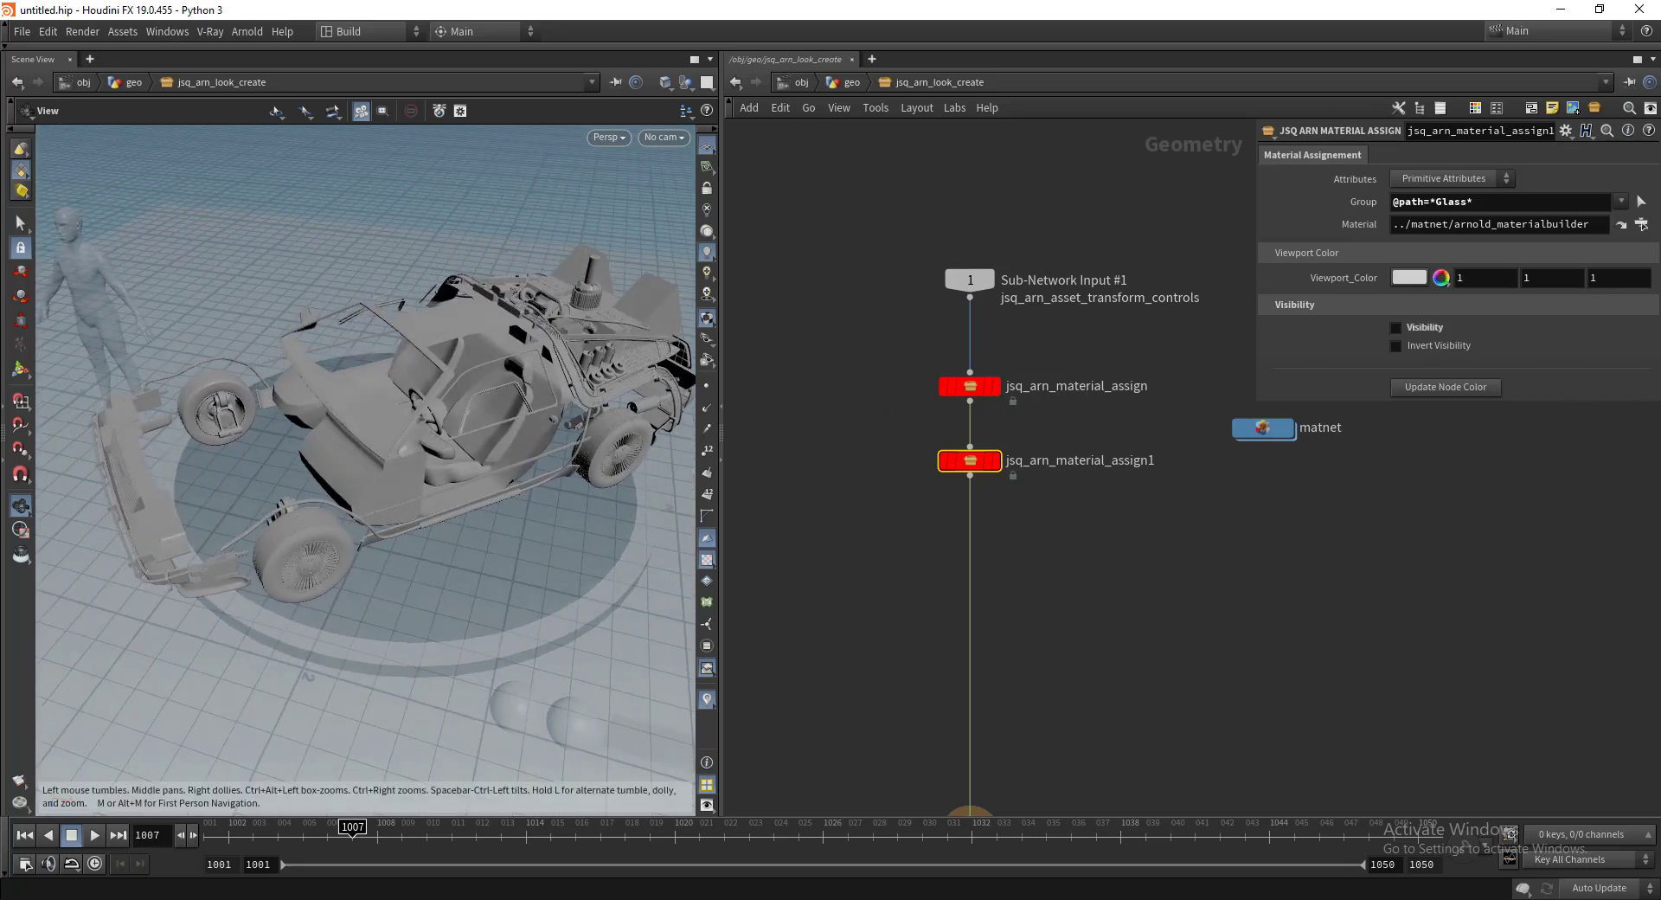
{"action": "left_click", "coordinate": [1434, 350]}
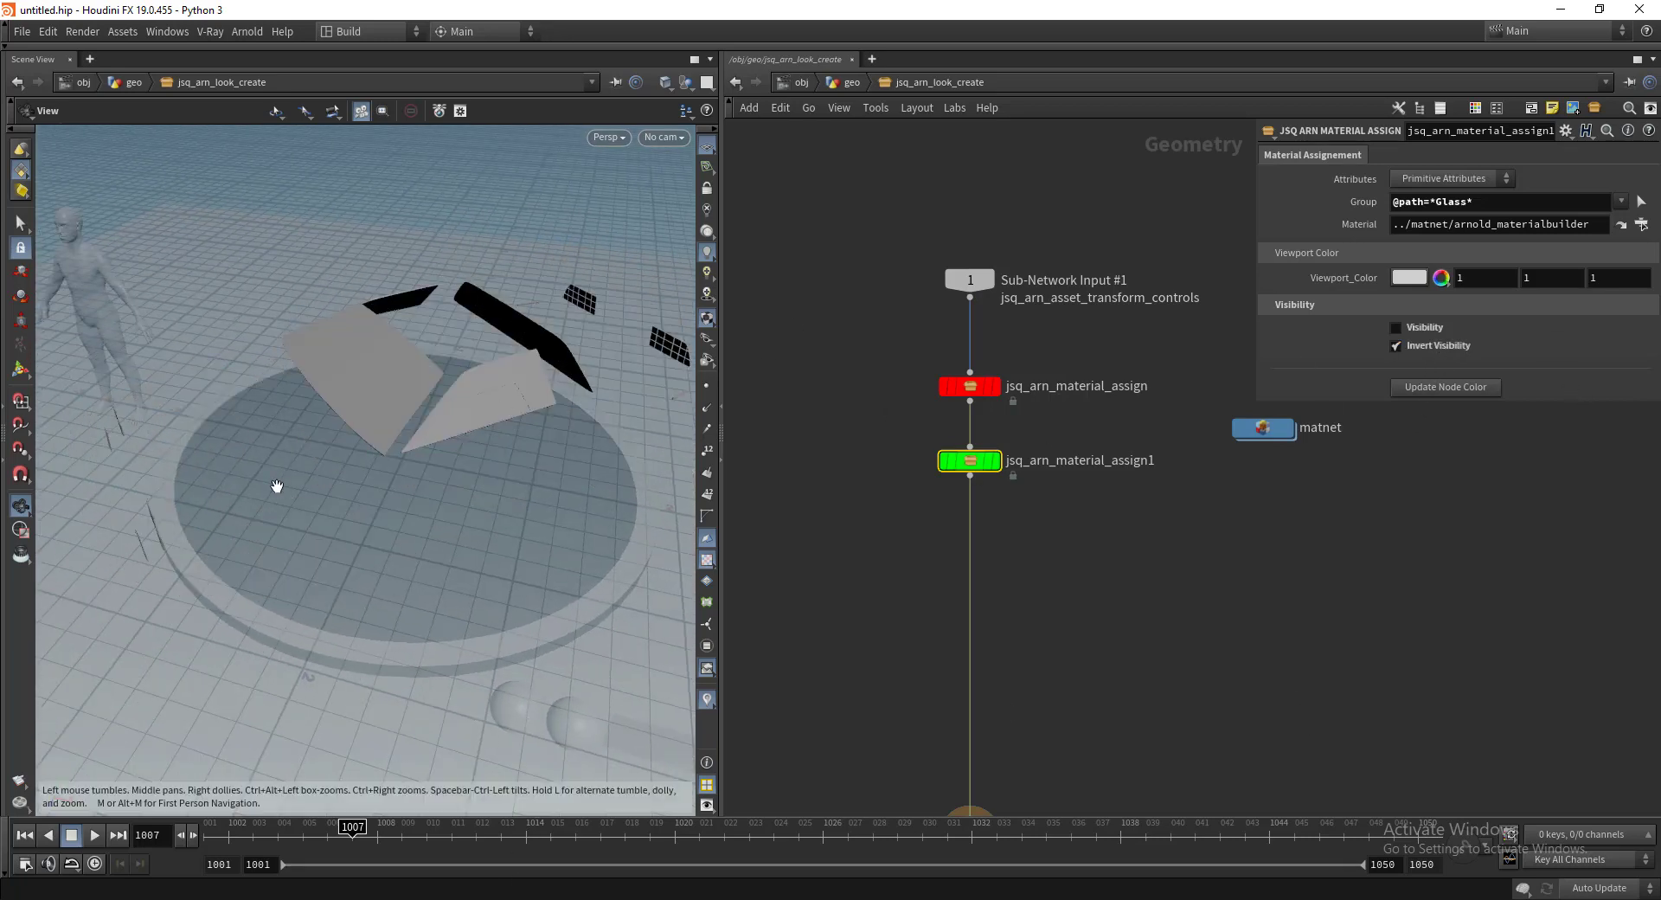
{"action": "left_click_drag", "start_coordinate": [374, 392], "coordinate": [391, 478]}
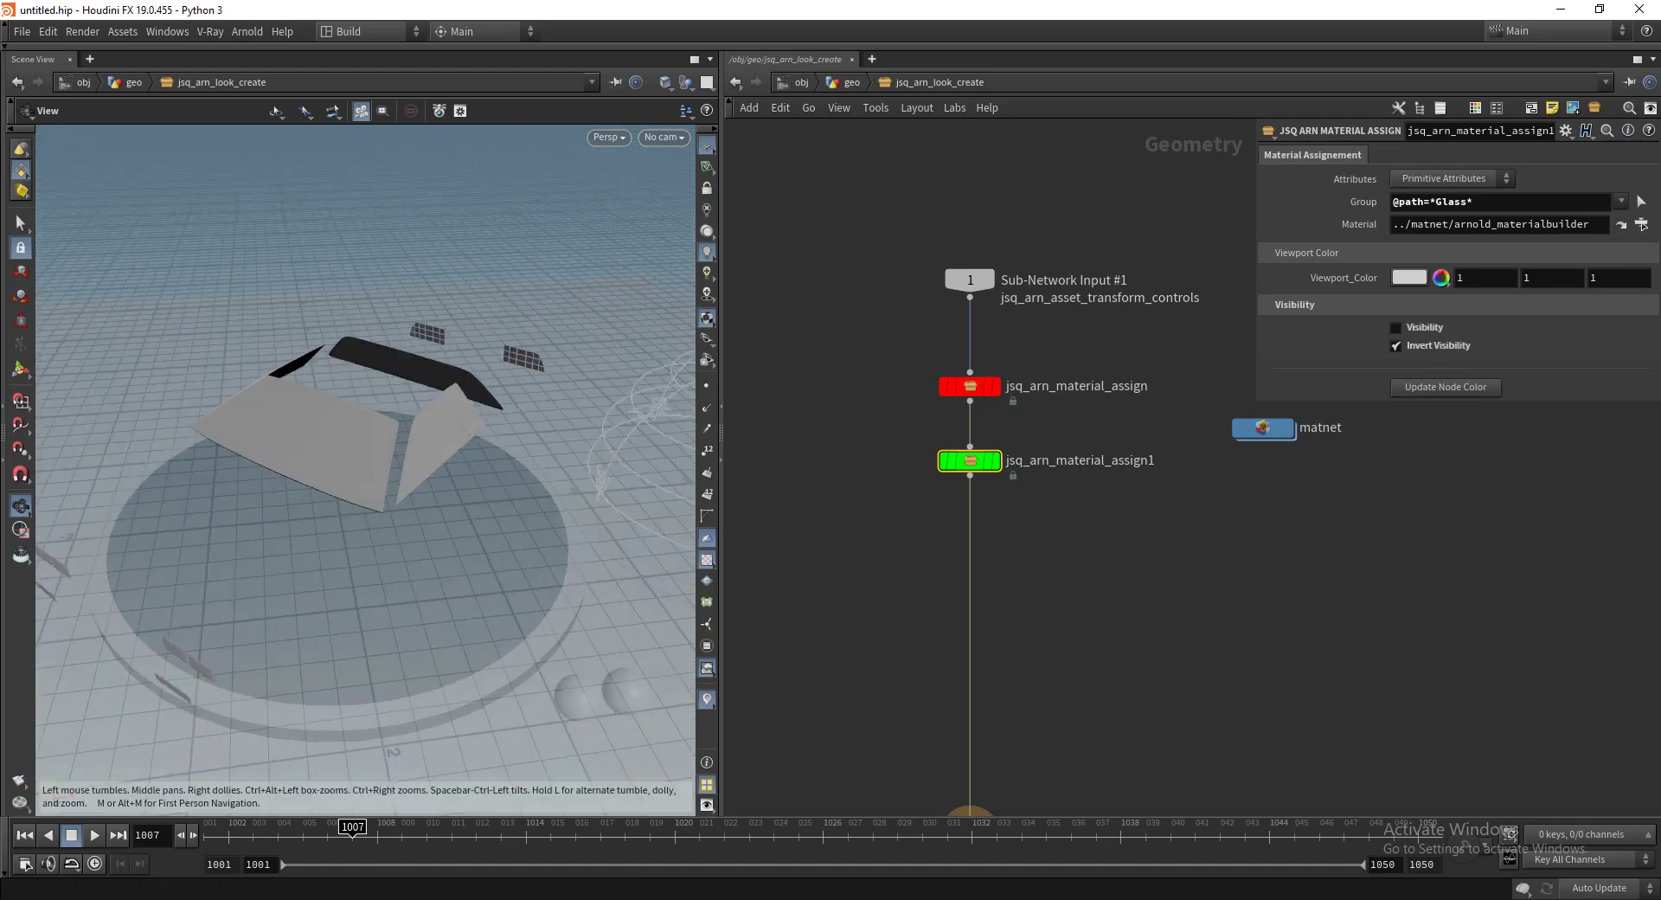
Step: Bring up the Arnold render window to look at it, and put it away again
{"action": "left_click", "coordinate": [755, 849]}
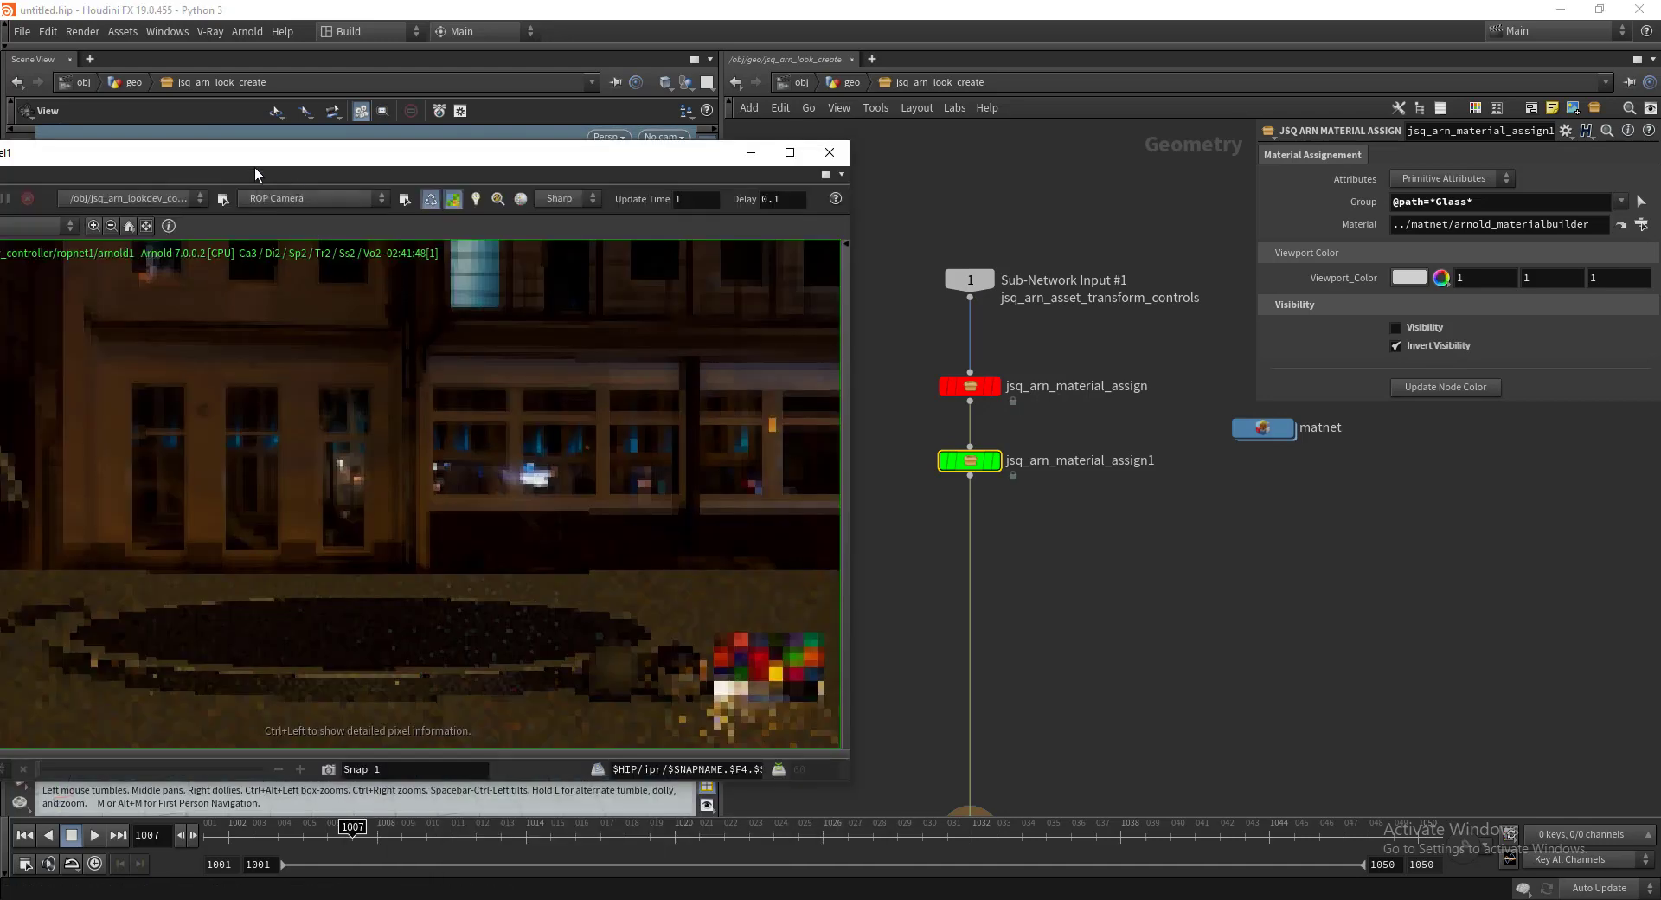
{"action": "left_click_drag", "start_coordinate": [254, 168], "coordinate": [260, 154]}
{"action": "left_click", "coordinate": [164, 198]}
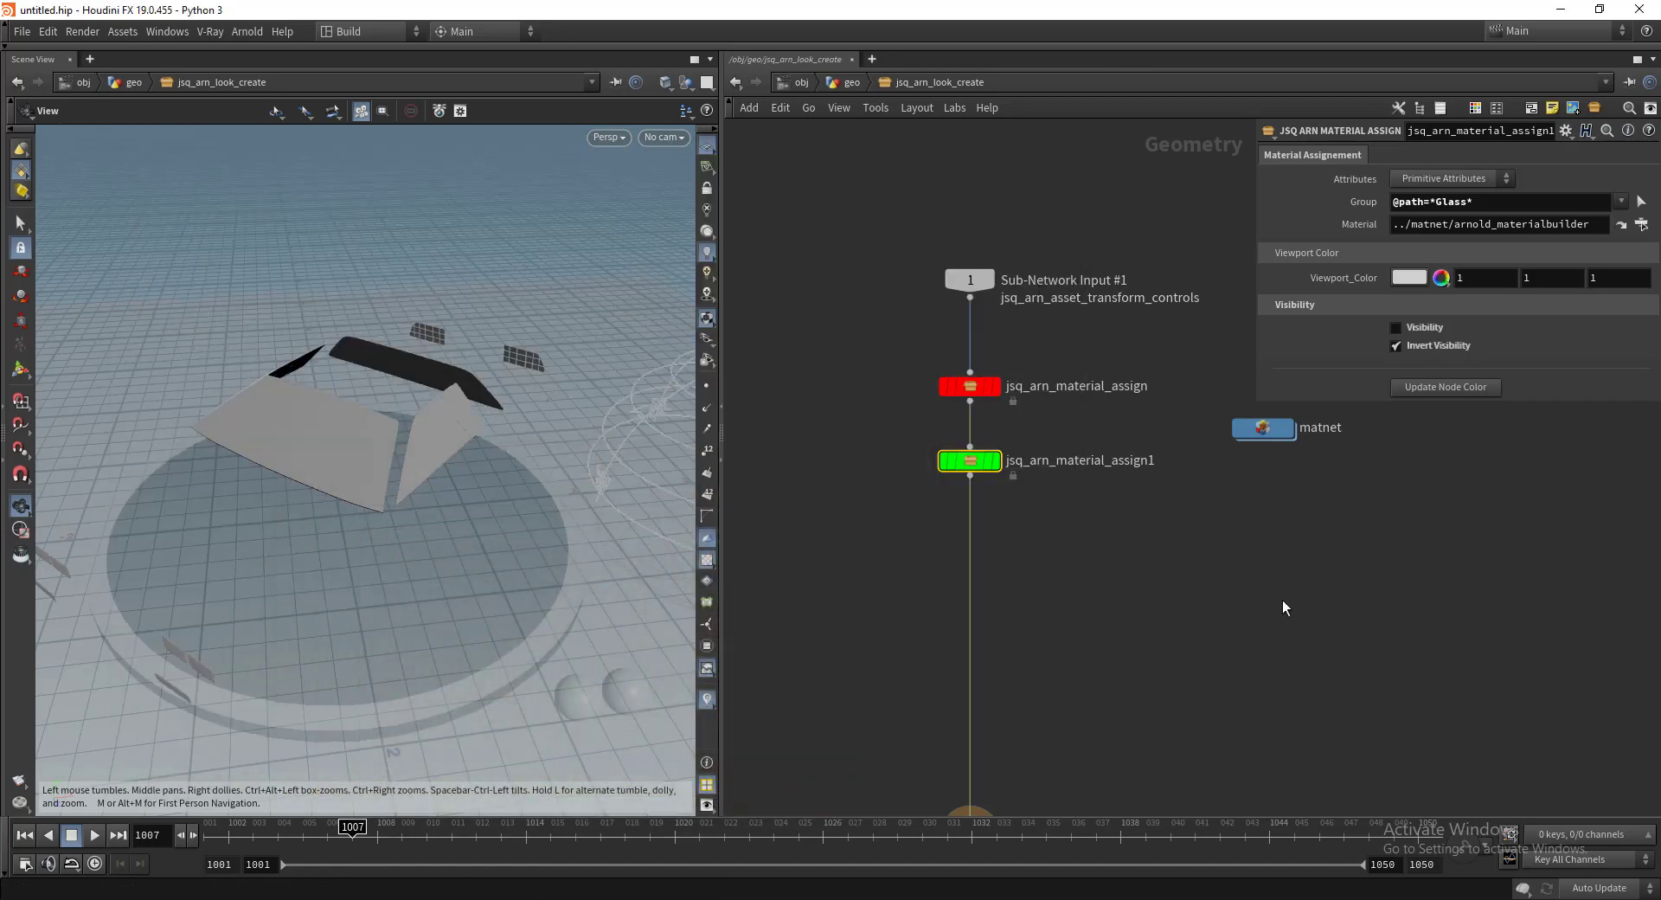
{"action": "left_click", "coordinate": [977, 153]}
Step: Select both material assign nodes and turn on their Visibility
{"action": "left_click_drag", "start_coordinate": [1072, 588], "coordinate": [830, 399]}
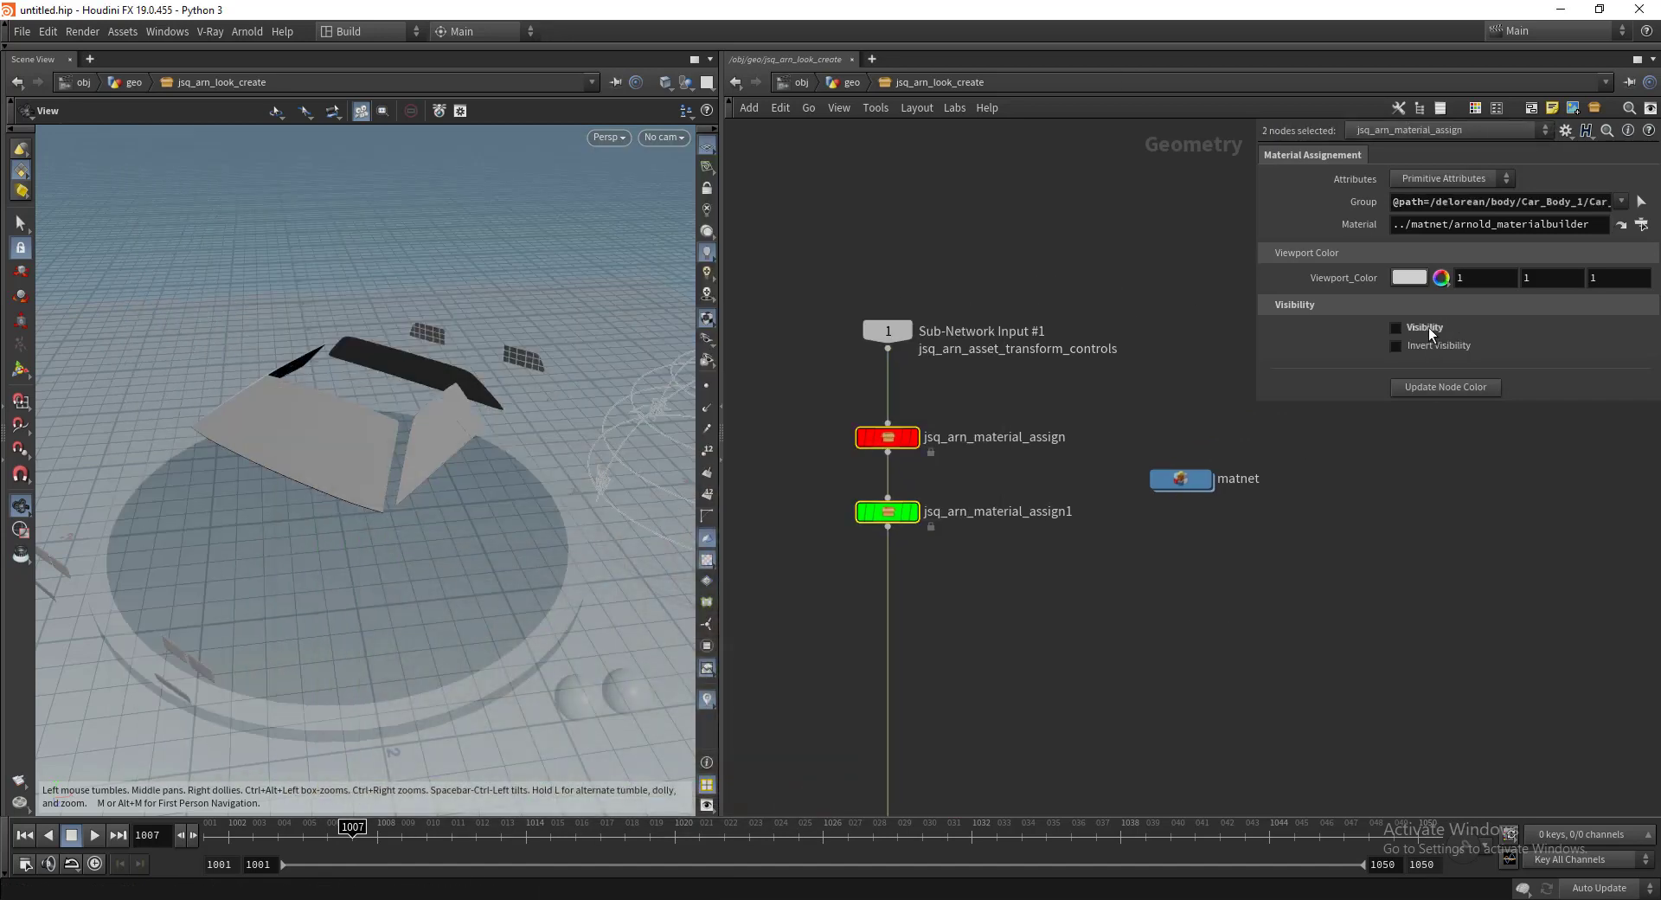
{"action": "left_click", "coordinate": [1429, 327]}
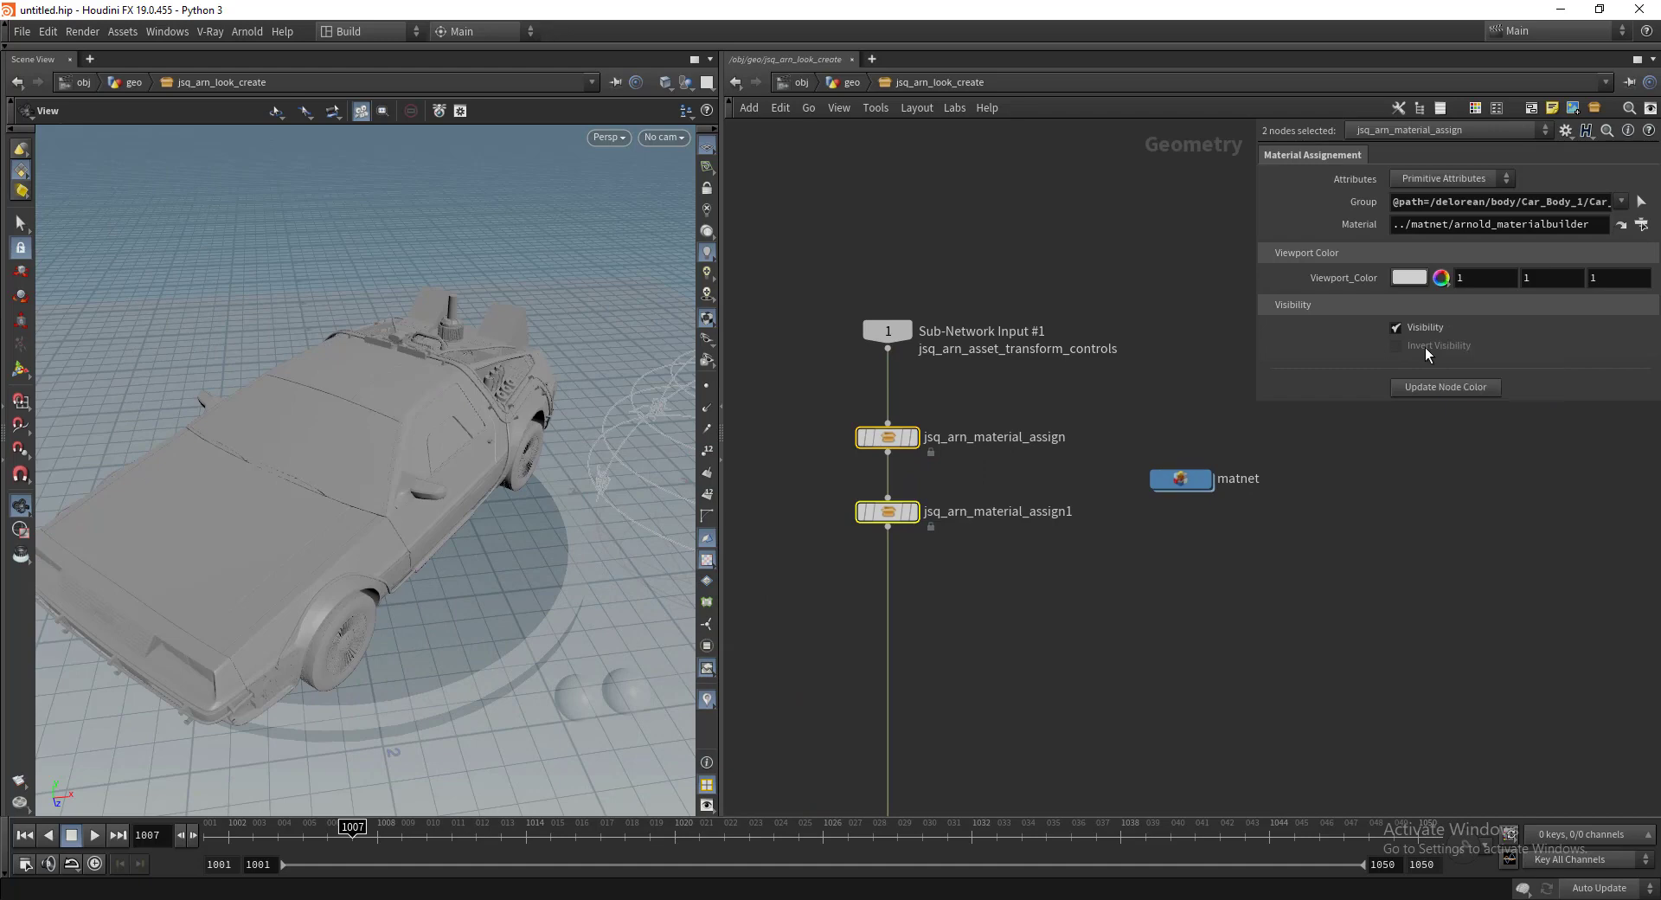
Step: Select both material assign nodes, and go inside the matnet network beside them
{"action": "left_click_drag", "start_coordinate": [1058, 382], "coordinate": [794, 607]}
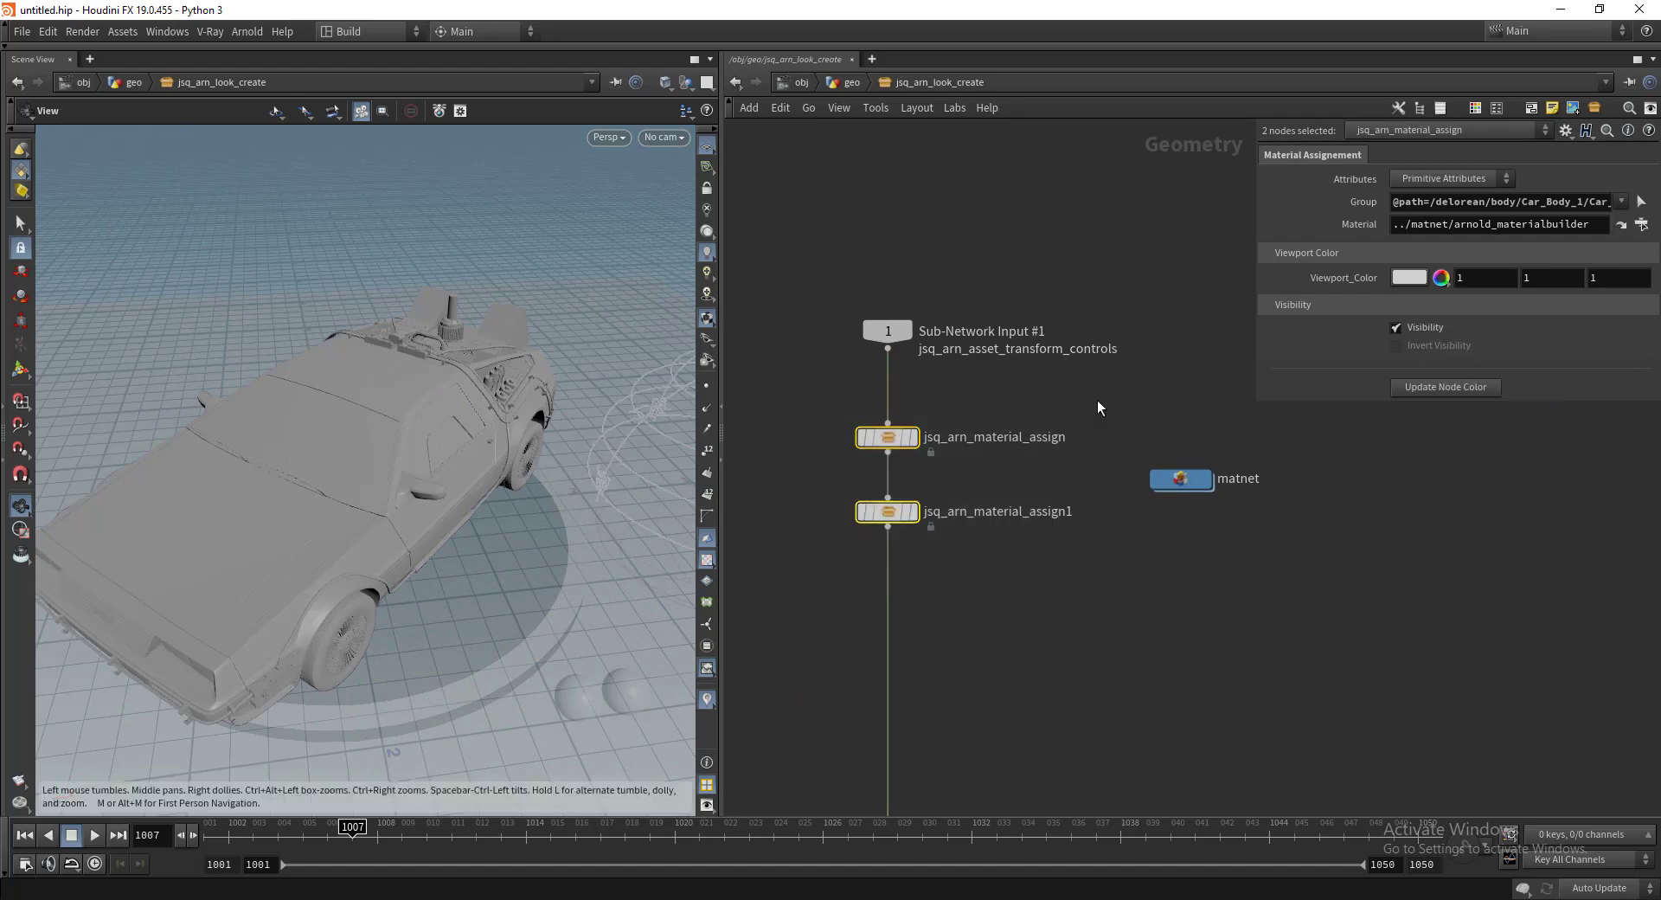
{"action": "mouse_move", "coordinate": [1099, 399]}
{"action": "left_mouse_down"}
{"action": "mouse_move", "coordinate": [788, 592]}
{"action": "mouse_move", "coordinate": [811, 605]}
{"action": "left_mouse_up"}
{"action": "middle_click_drag", "start_coordinate": [1088, 610], "coordinate": [1117, 544]}
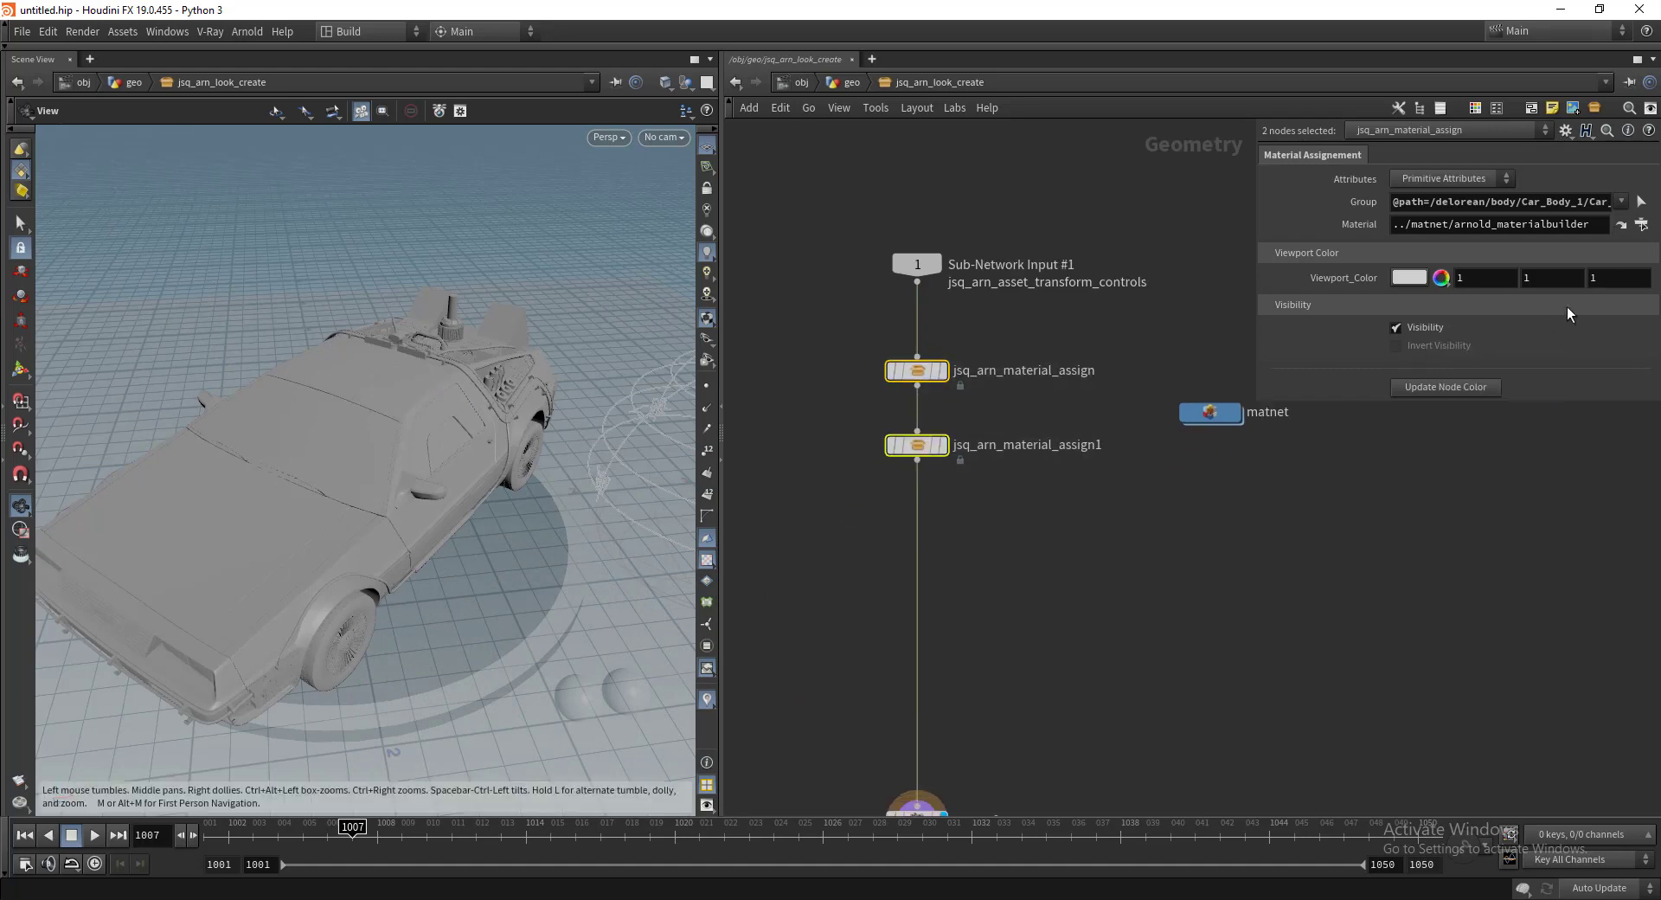
{"action": "scroll", "coordinate": [1186, 538], "scroll_direction": "down", "scroll_amount": 3}
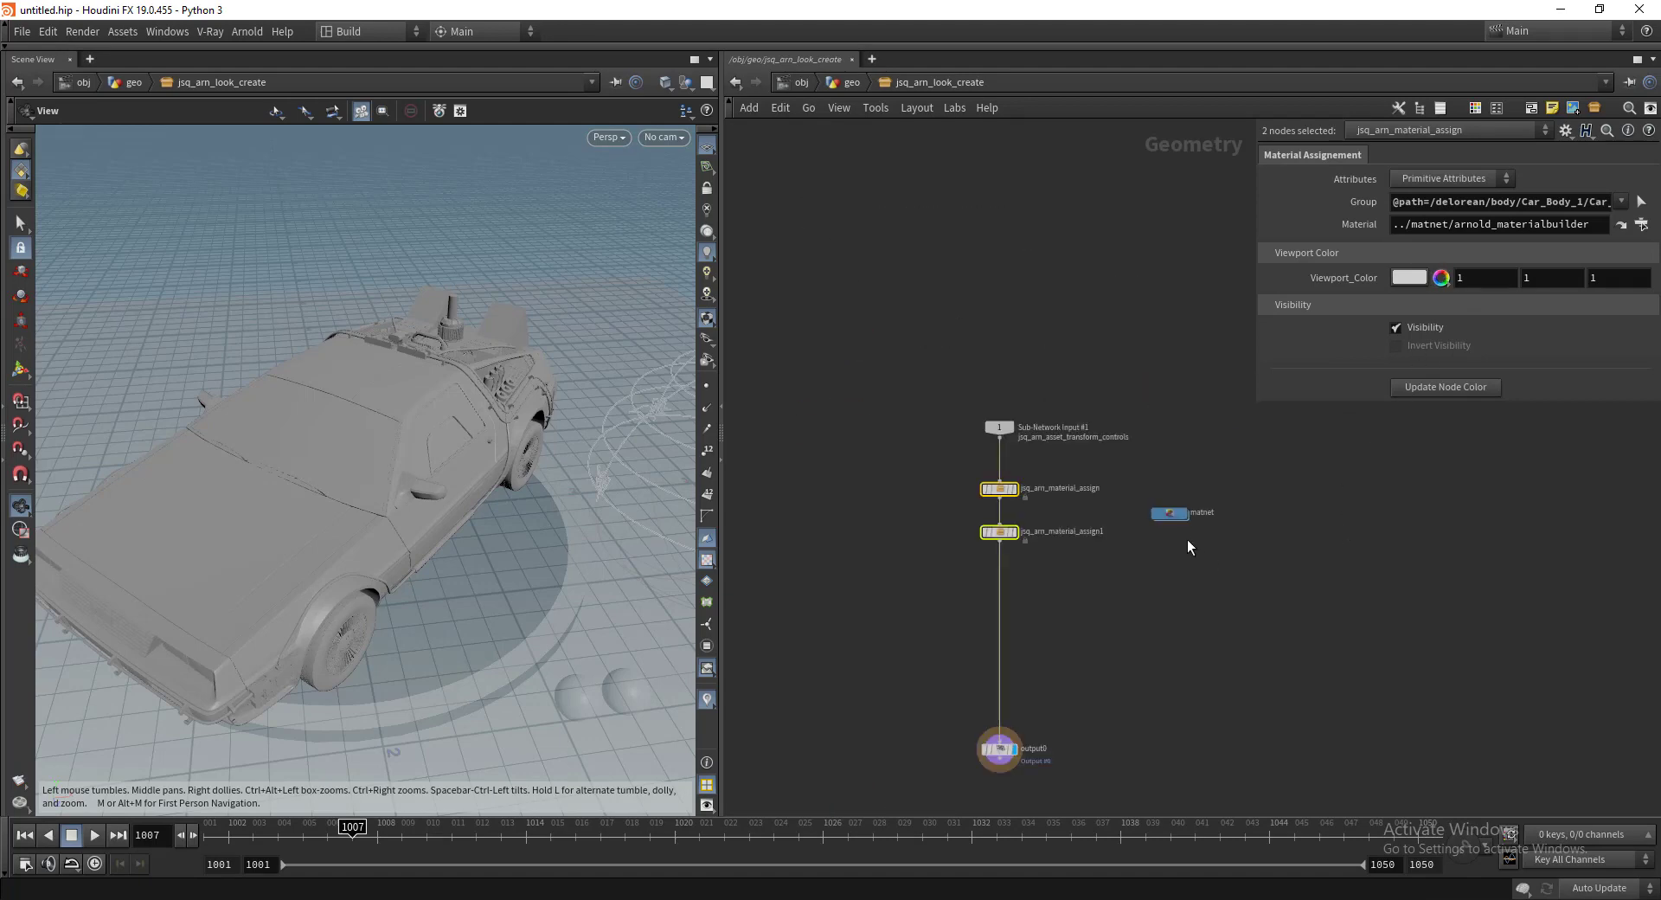
{"action": "double_click", "coordinate": [1173, 512]}
{"action": "middle_click_drag", "start_coordinate": [1104, 550], "coordinate": [1072, 549]}
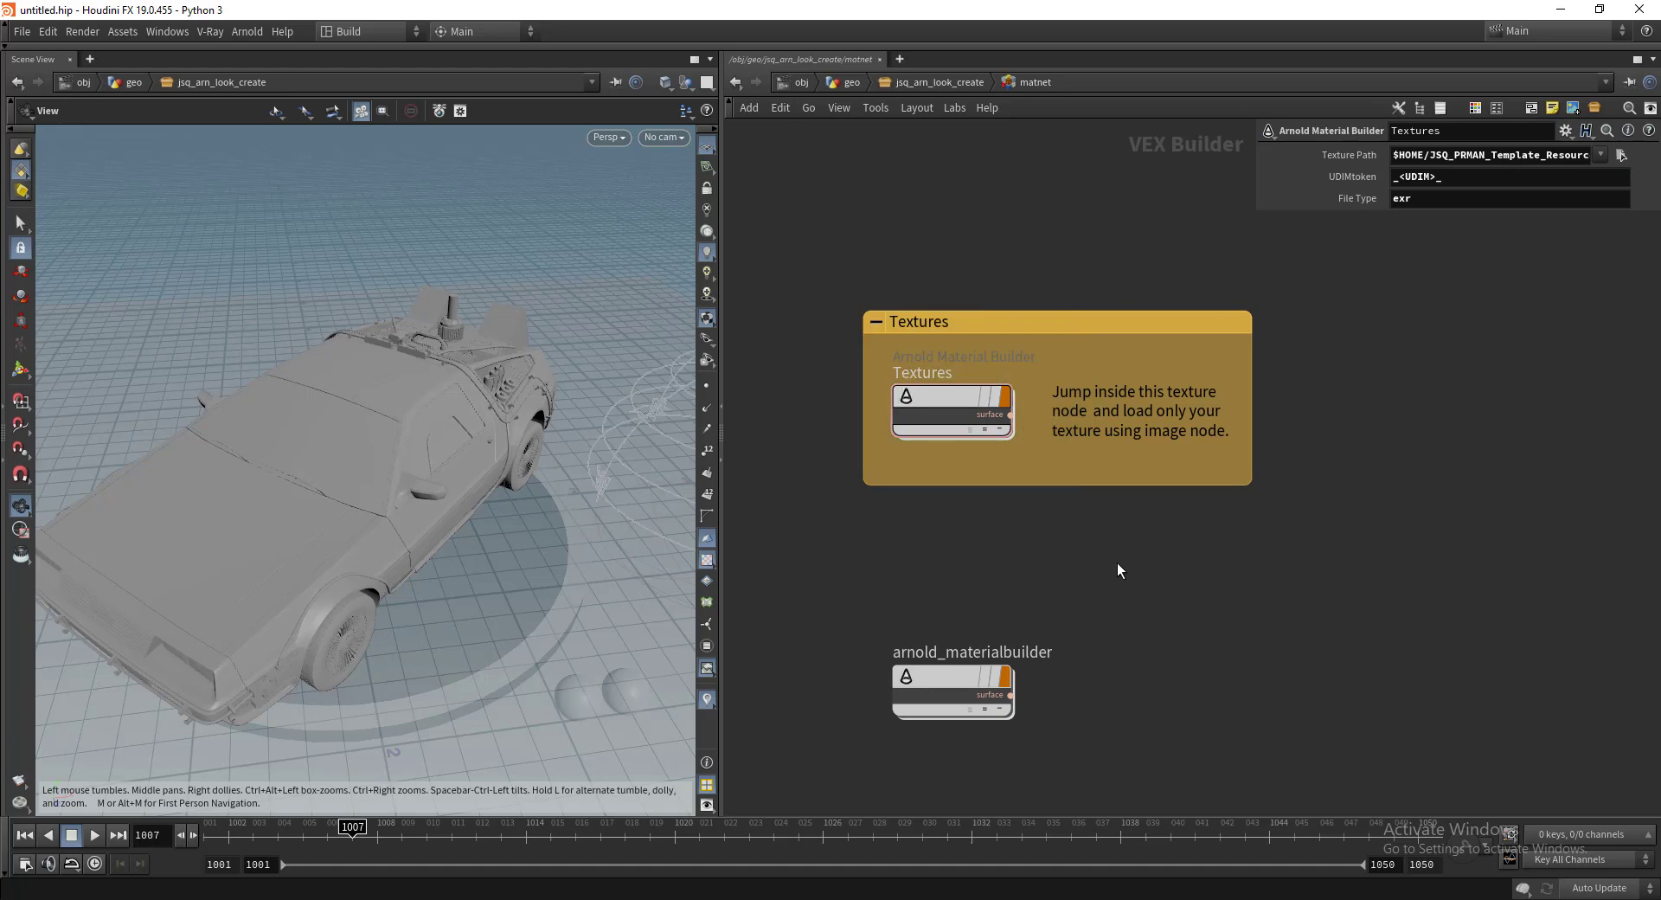
Step: Examine the Textures and arnold_materialbuilder nodes in the matnet and compare their parameters
{"action": "left_click", "coordinate": [941, 396]}
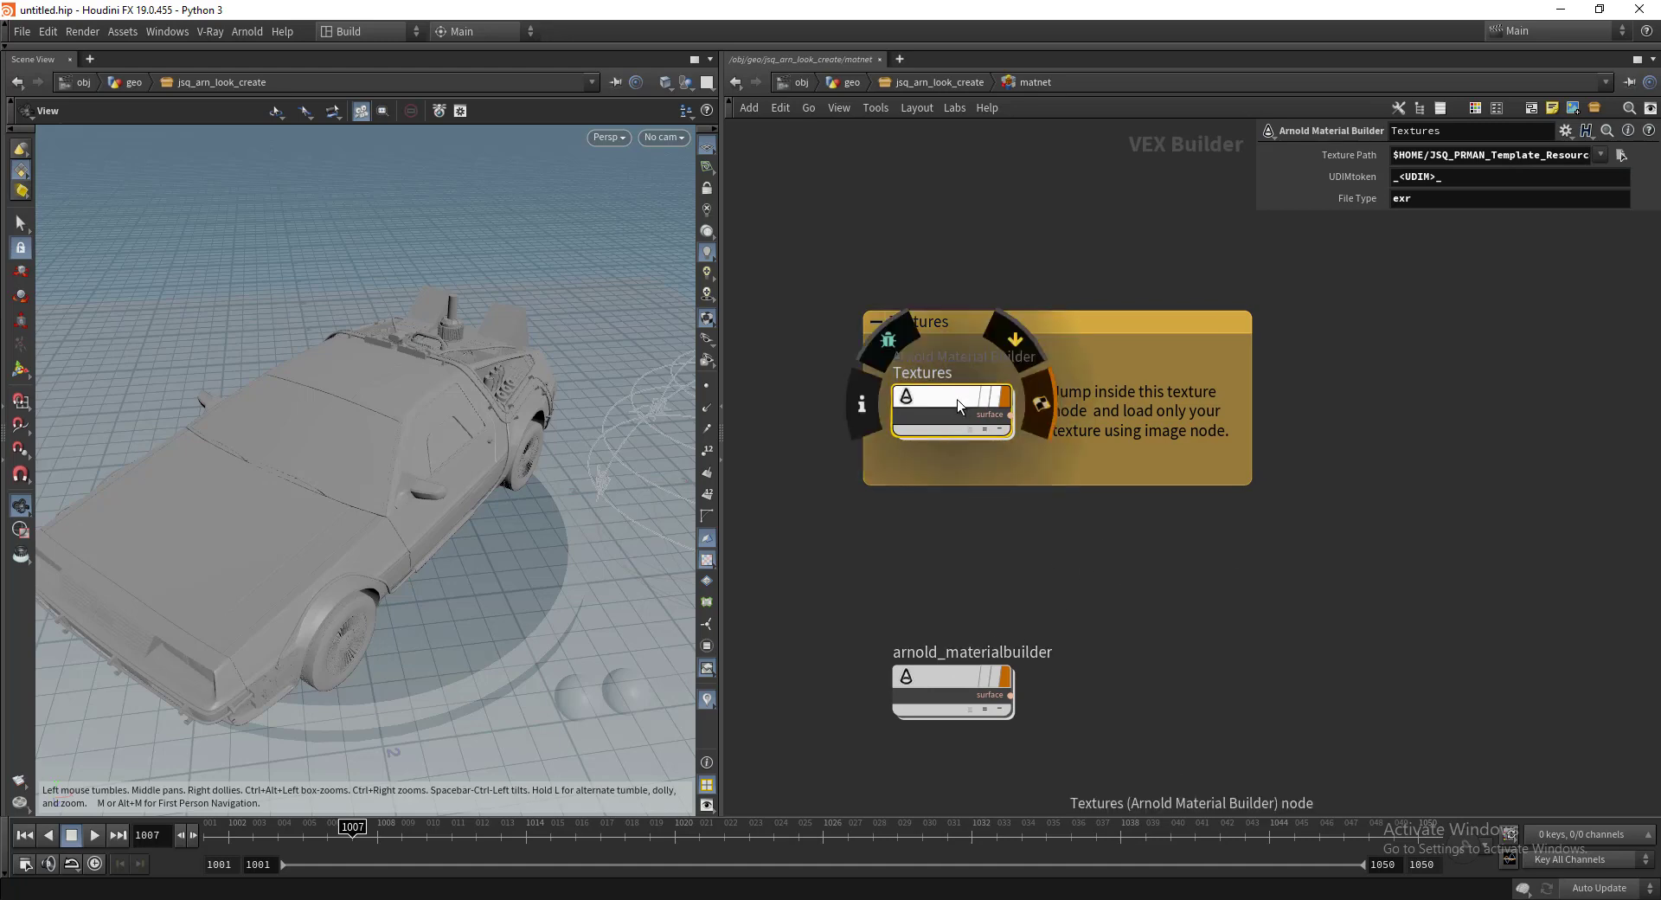
{"action": "left_click", "coordinate": [959, 683]}
{"action": "middle_click_drag", "start_coordinate": [1113, 640], "coordinate": [1112, 584]}
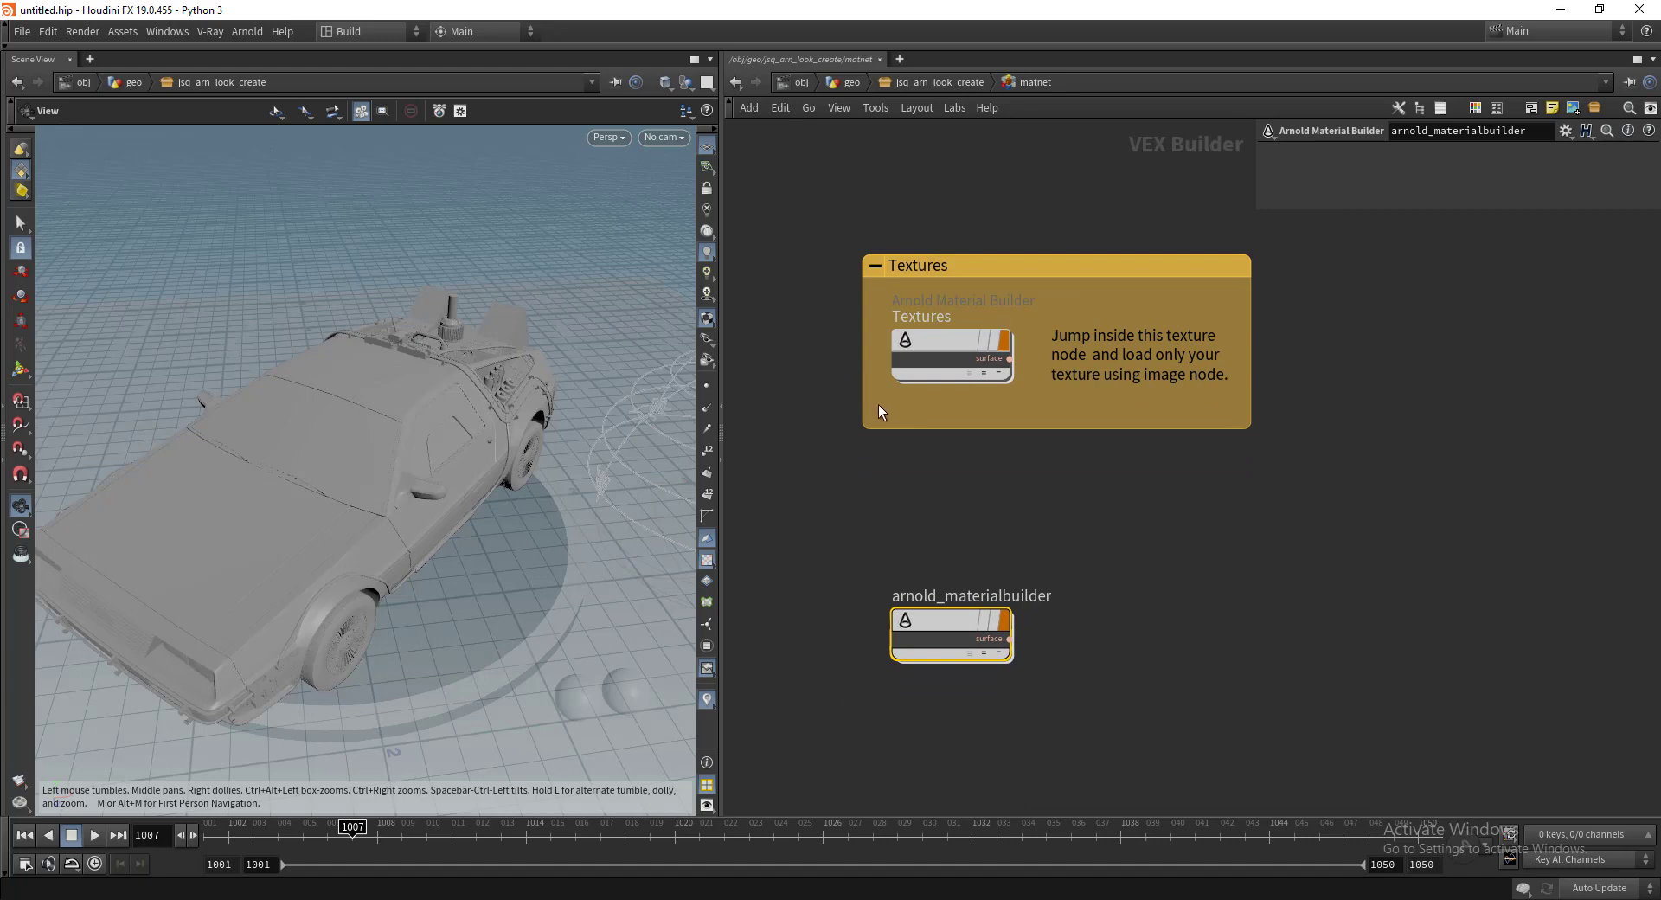
{"action": "left_click", "coordinate": [951, 347]}
{"action": "left_click", "coordinate": [956, 630]}
{"action": "middle_click_drag", "start_coordinate": [1168, 609], "coordinate": [1105, 548]}
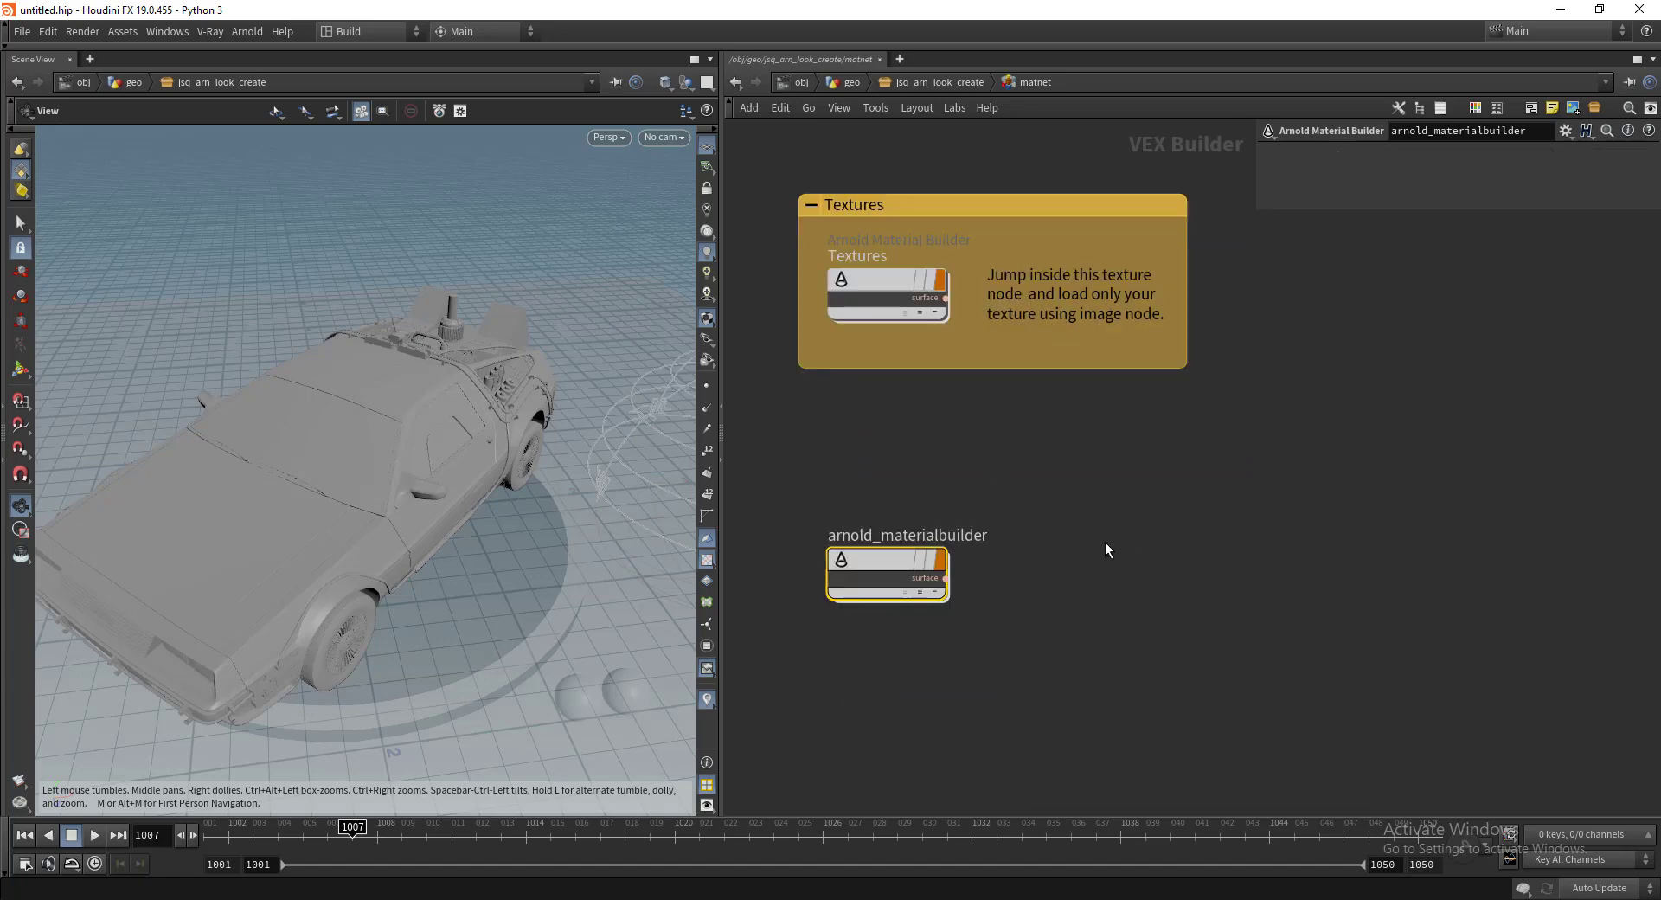
{"action": "left_click_drag", "start_coordinate": [1194, 486], "coordinate": [822, 675]}
{"action": "middle_click_drag", "start_coordinate": [917, 413], "coordinate": [1086, 423]}
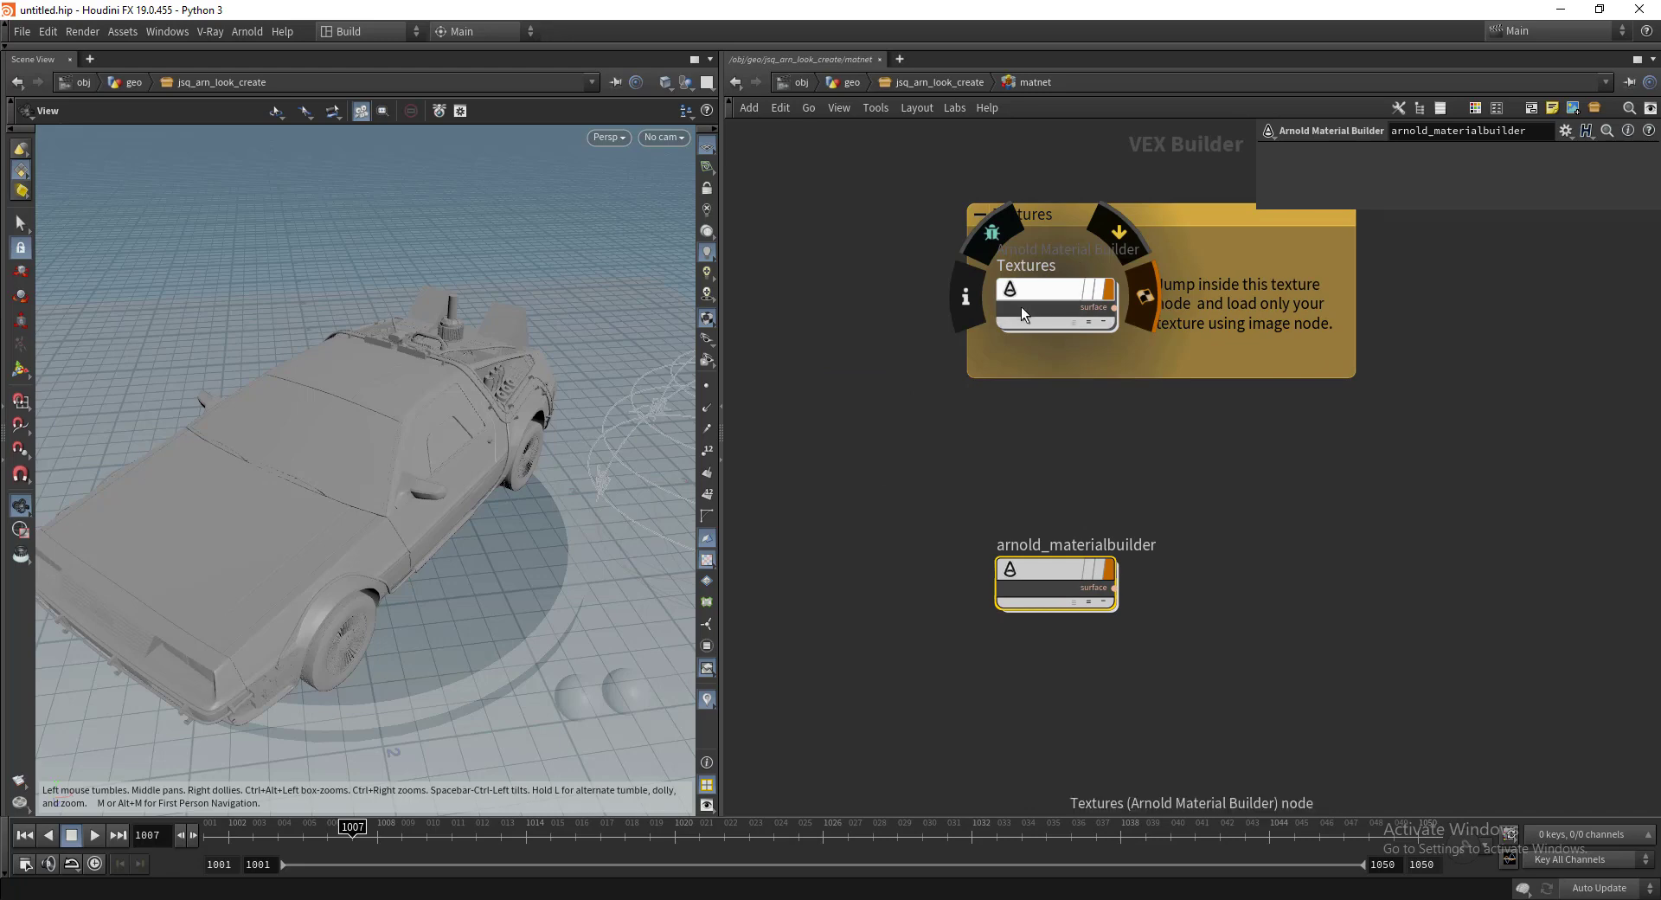
Step: Select the Textures builder and widen its parameter area to read the full texture path and UDIM token
{"action": "left_click", "coordinate": [1057, 293]}
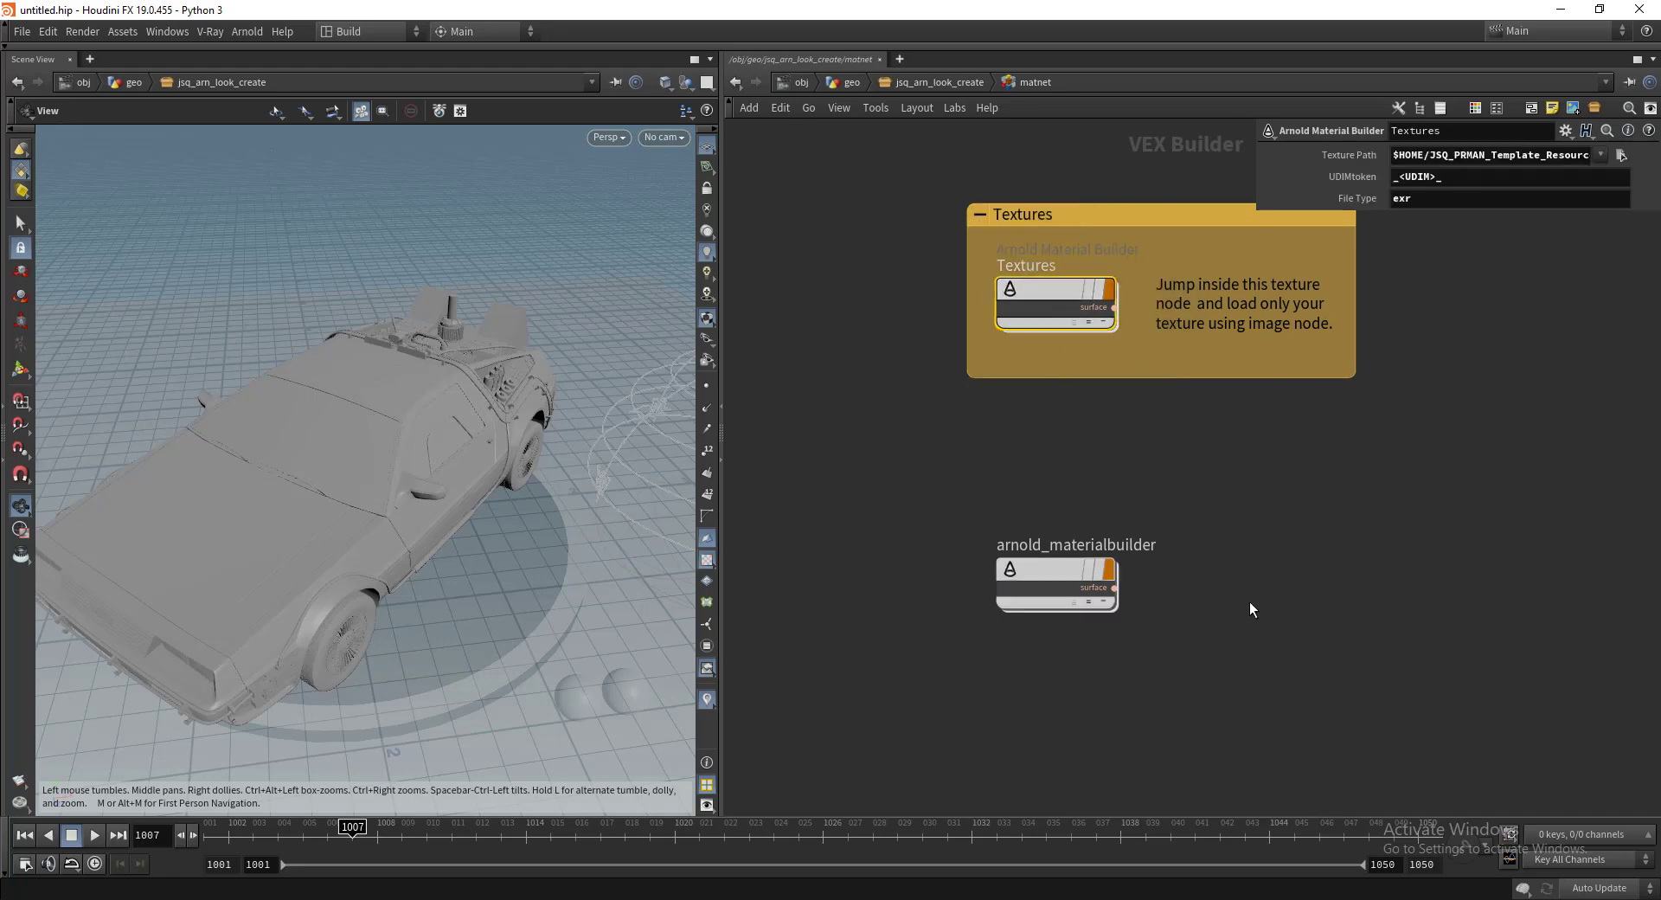
{"action": "middle_click_drag", "start_coordinate": [1028, 272], "coordinate": [911, 275]}
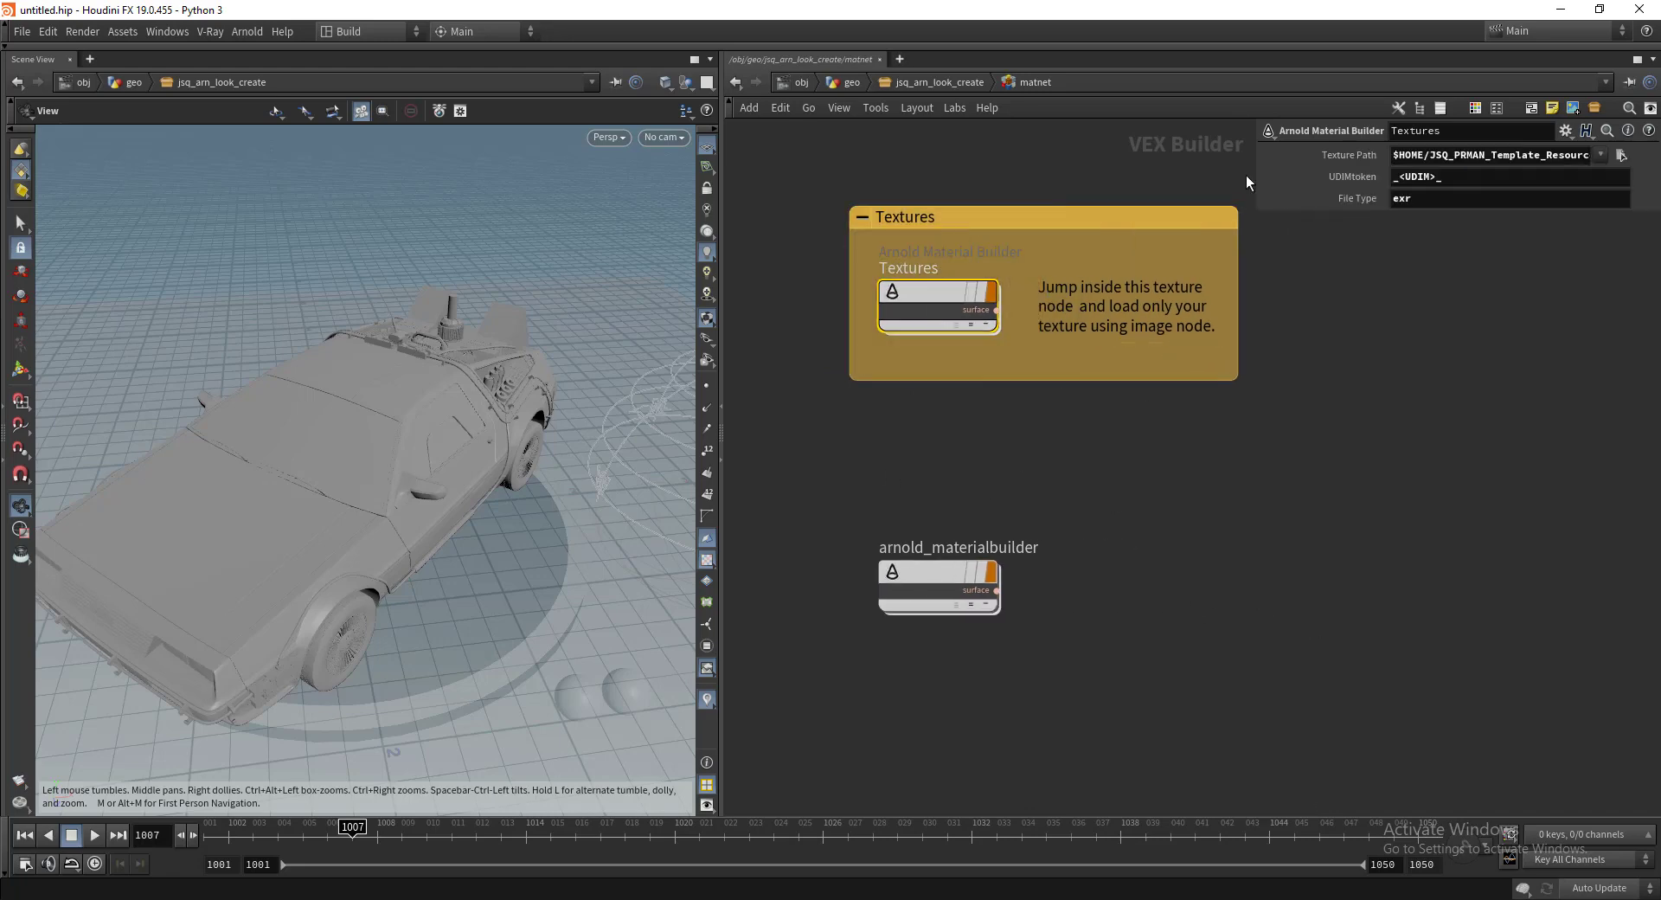
{"action": "left_click_drag", "start_coordinate": [1254, 174], "coordinate": [1150, 191]}
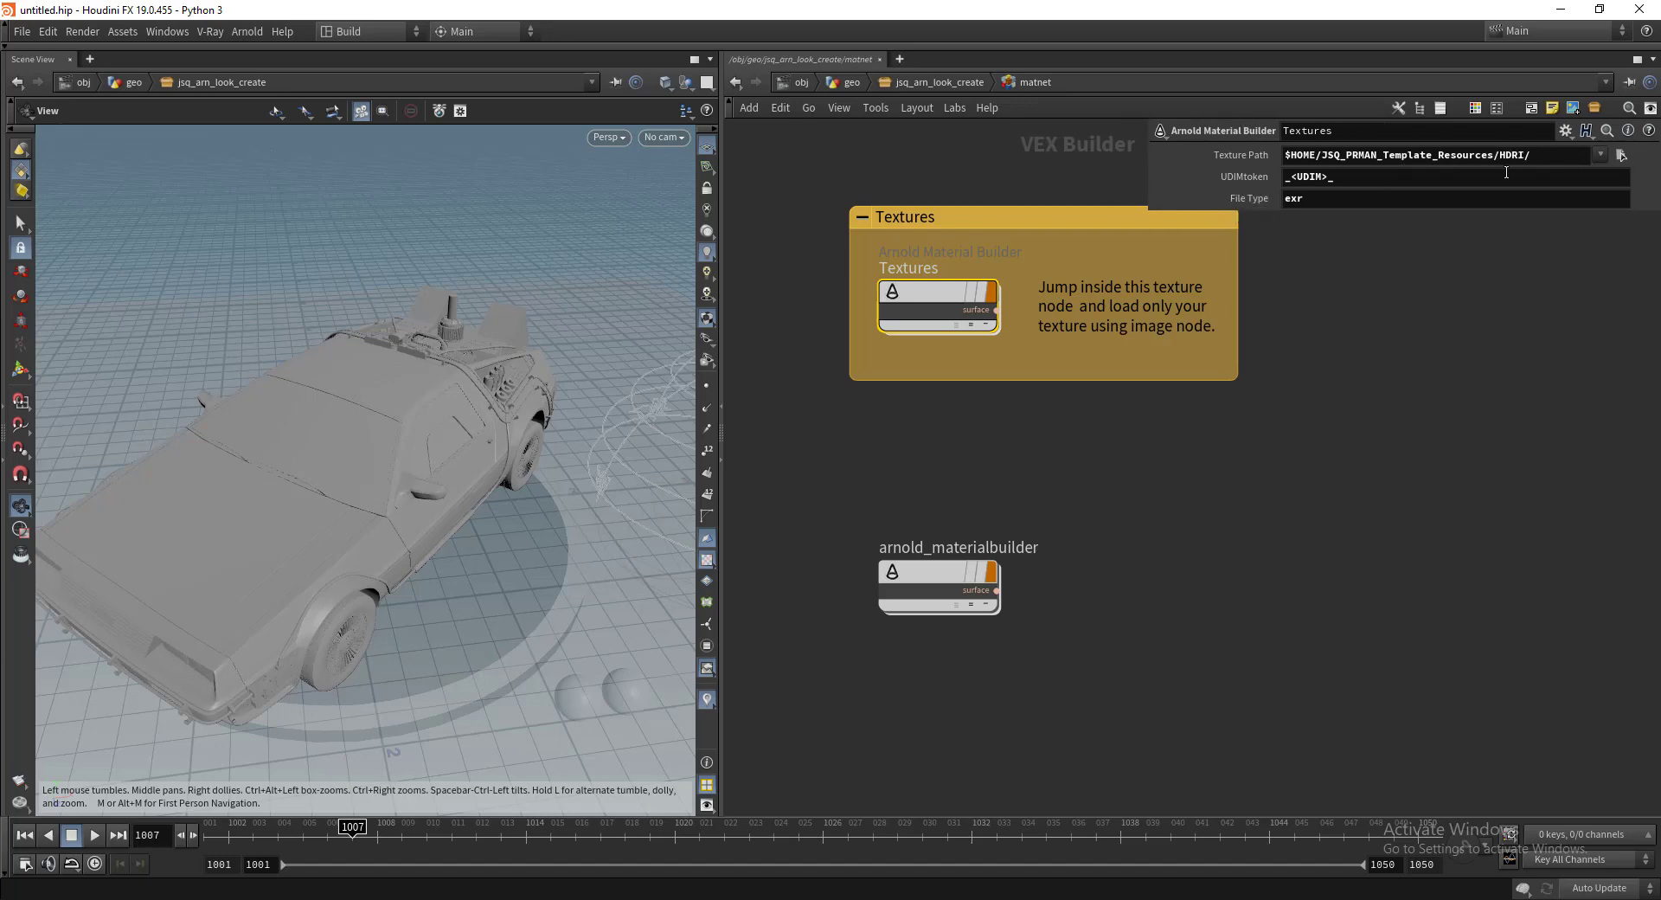
{"action": "left_click_drag", "start_coordinate": [1343, 177], "coordinate": [1185, 181]}
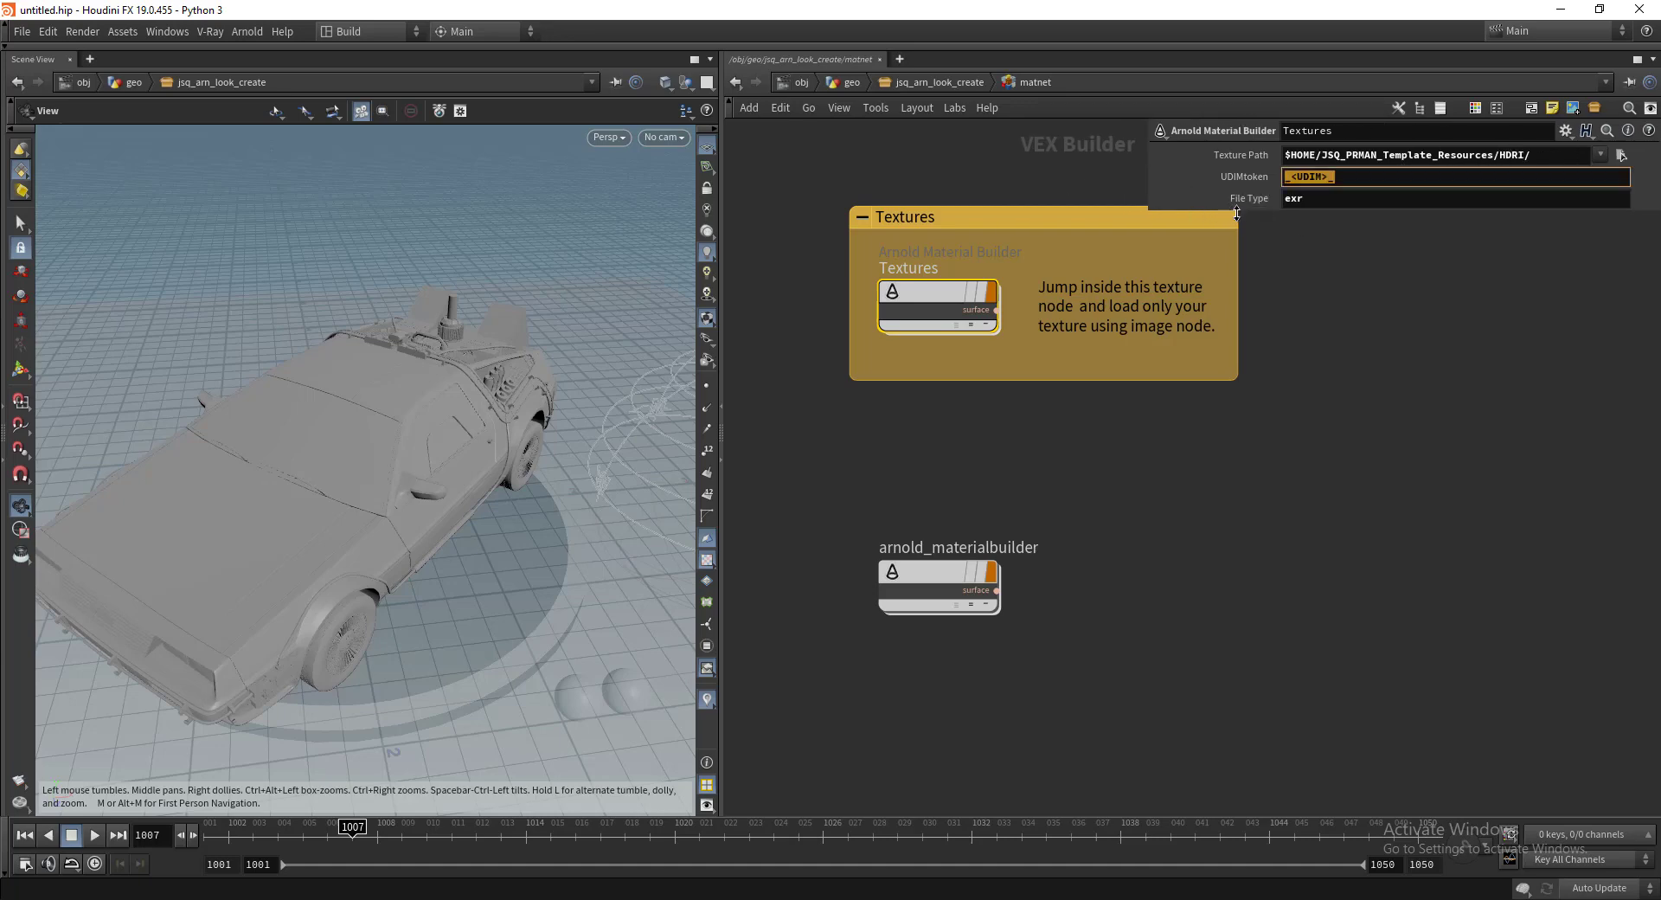
Step: Inside the Textures builder, rename the COL image node to SSS1 and check its filename
{"action": "double_click", "coordinate": [946, 296]}
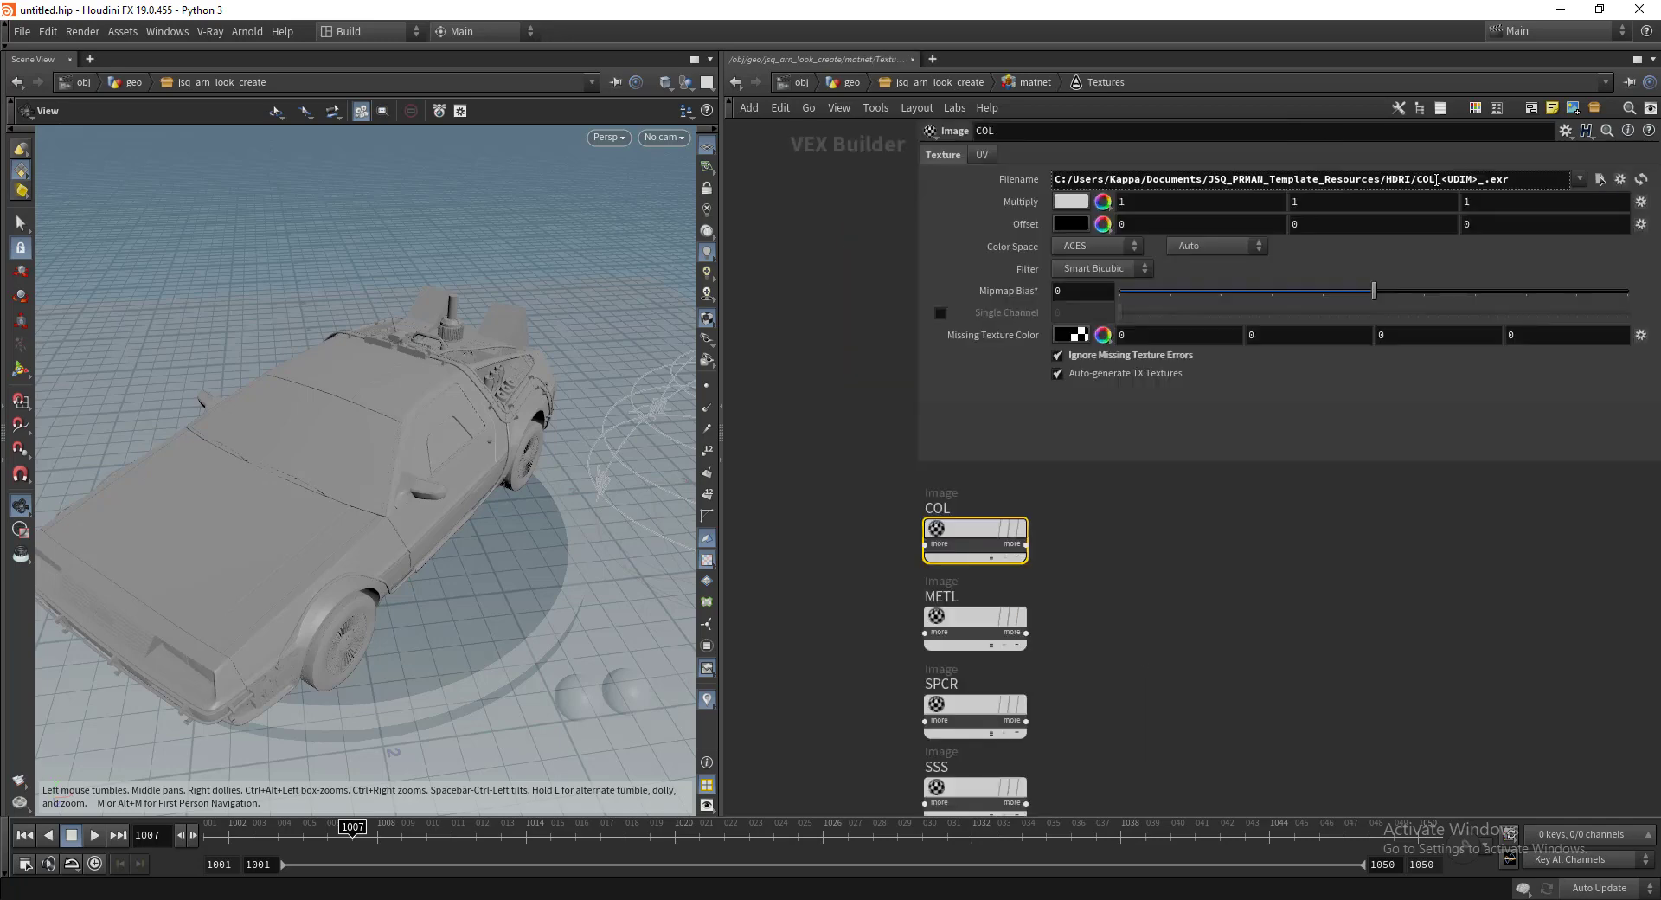
{"action": "left_click_drag", "start_coordinate": [1436, 179], "coordinate": [1401, 181]}
{"action": "left_click_drag", "start_coordinate": [1055, 134], "coordinate": [966, 148]}
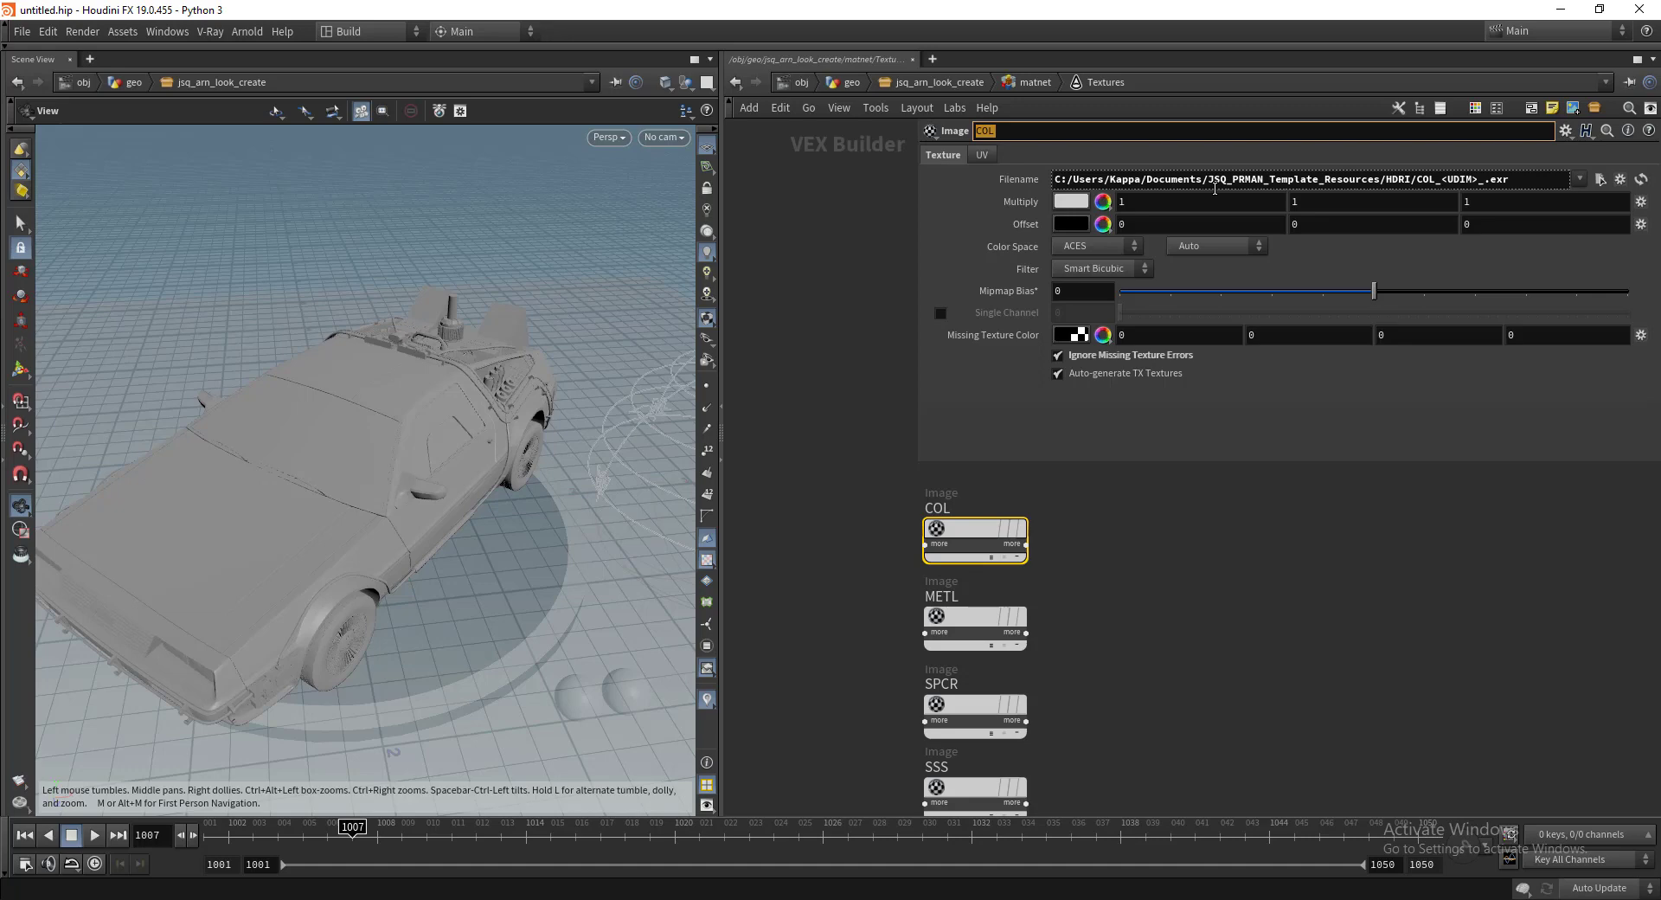
{"action": "type", "text": "SSS1"}
{"action": "key", "text": "Return"}
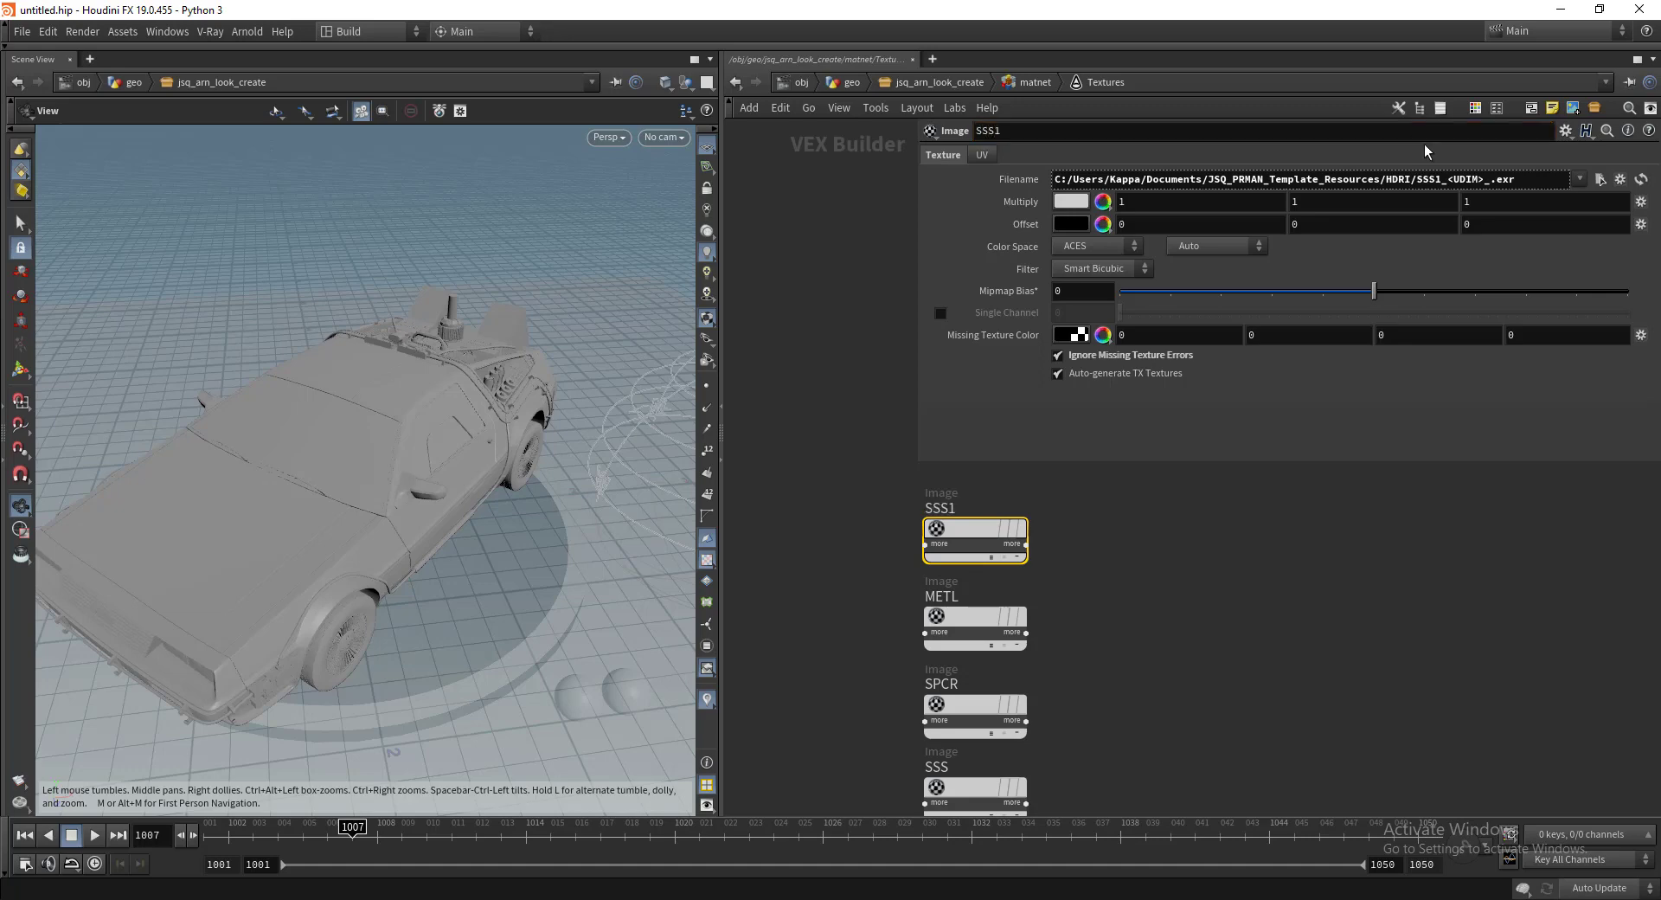
{"action": "left_click_drag", "start_coordinate": [1444, 179], "coordinate": [1417, 186]}
{"action": "left_click", "coordinate": [1439, 593]}
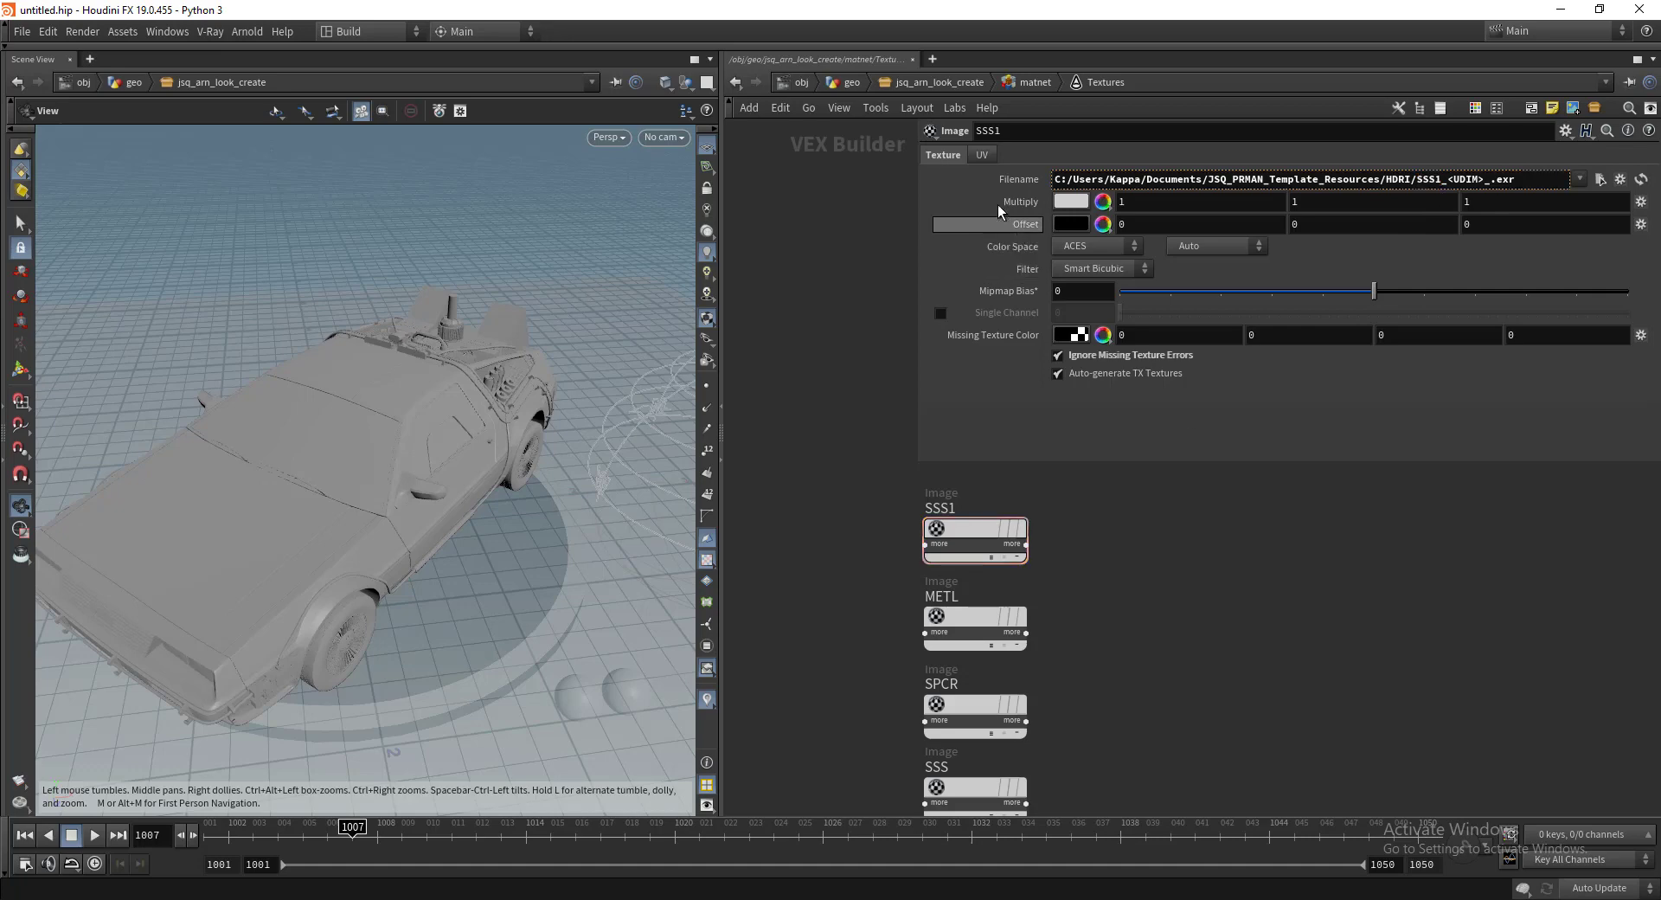
Step: Back in the matnet, set the Textures node's Texture Path to $HOME/, empty the UDIMtoken and set File Type to tx
{"action": "middle_click_drag", "start_coordinate": [1109, 611], "coordinate": [1001, 582]}
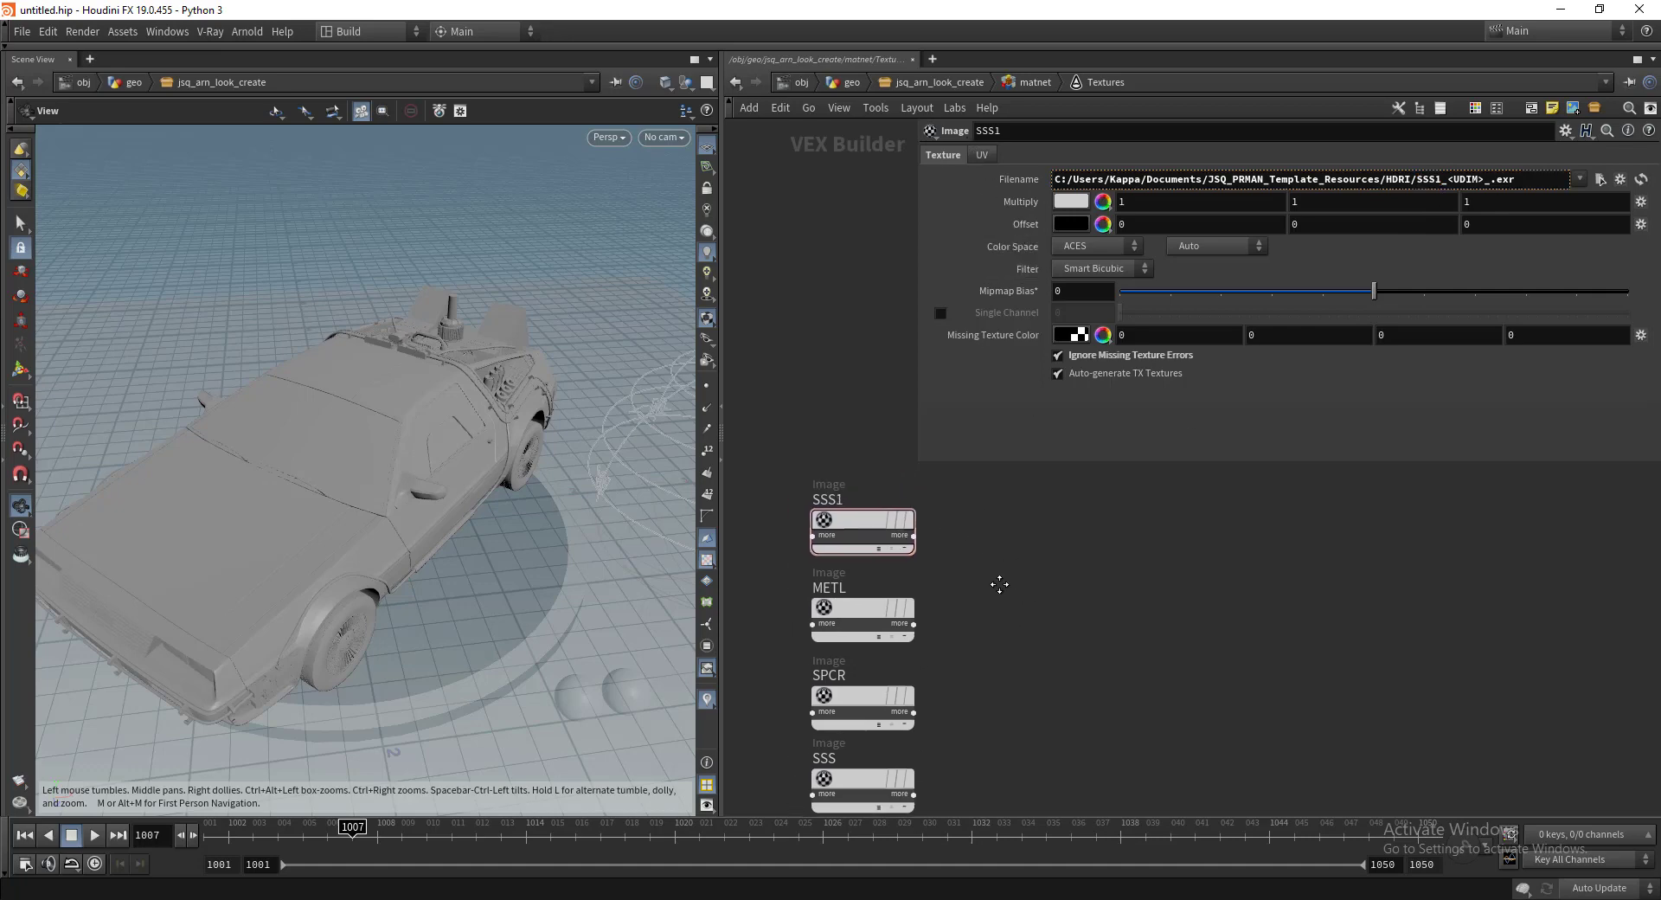
{"action": "left_click", "coordinate": [1034, 82]}
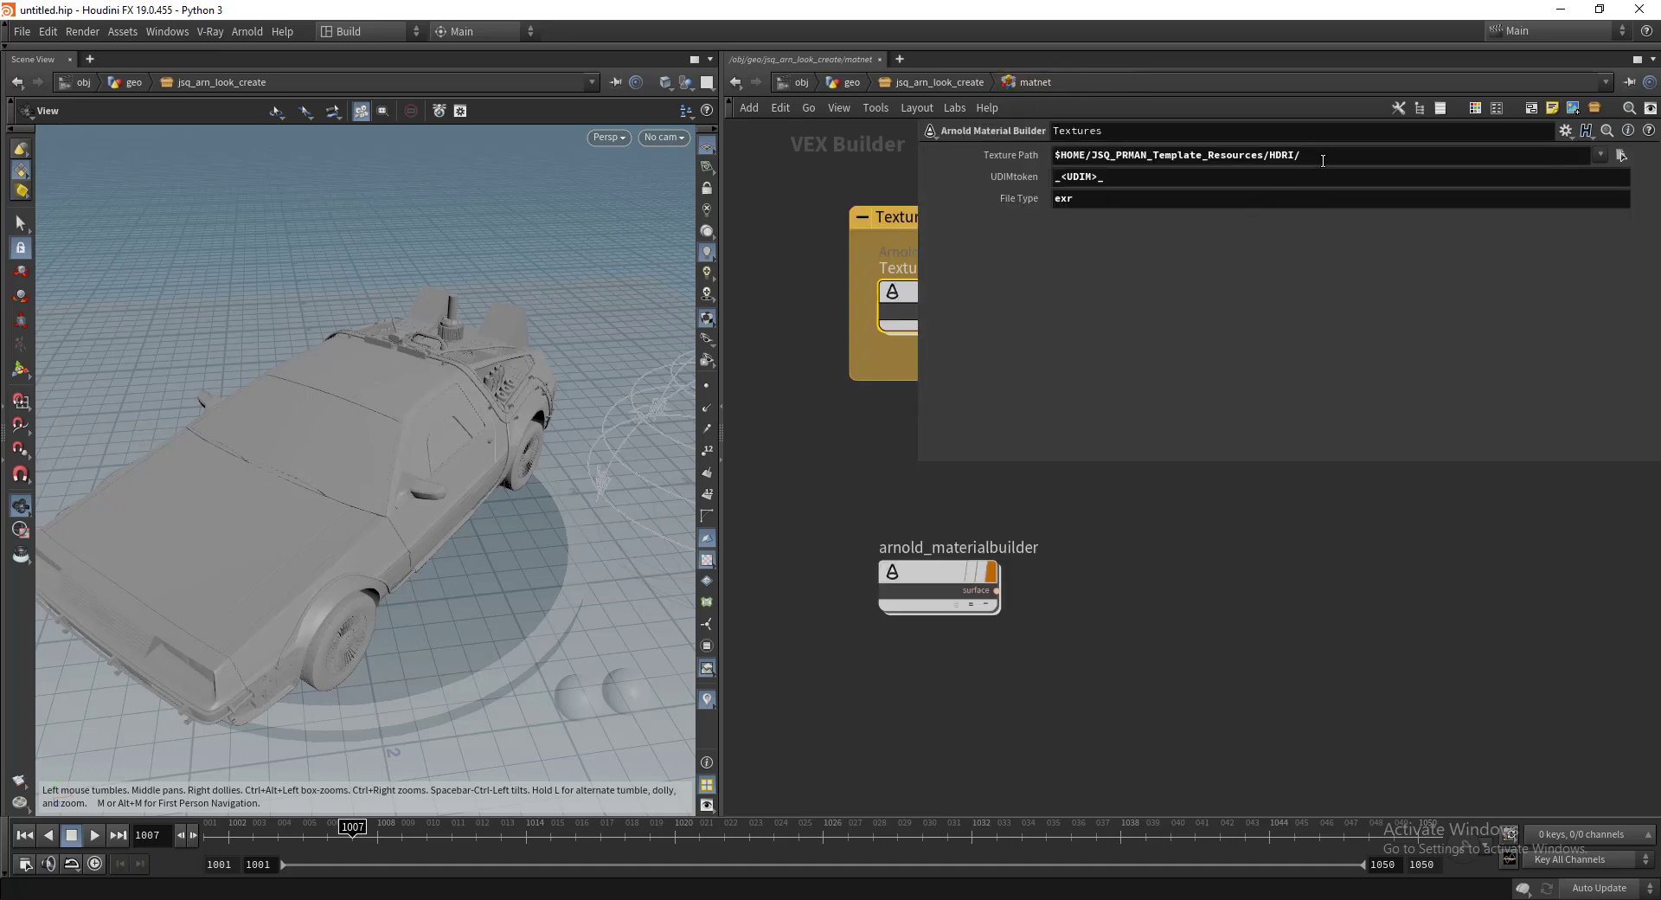
{"action": "left_click_drag", "start_coordinate": [1306, 156], "coordinate": [1092, 179]}
{"action": "key", "text": "BackSpace"}
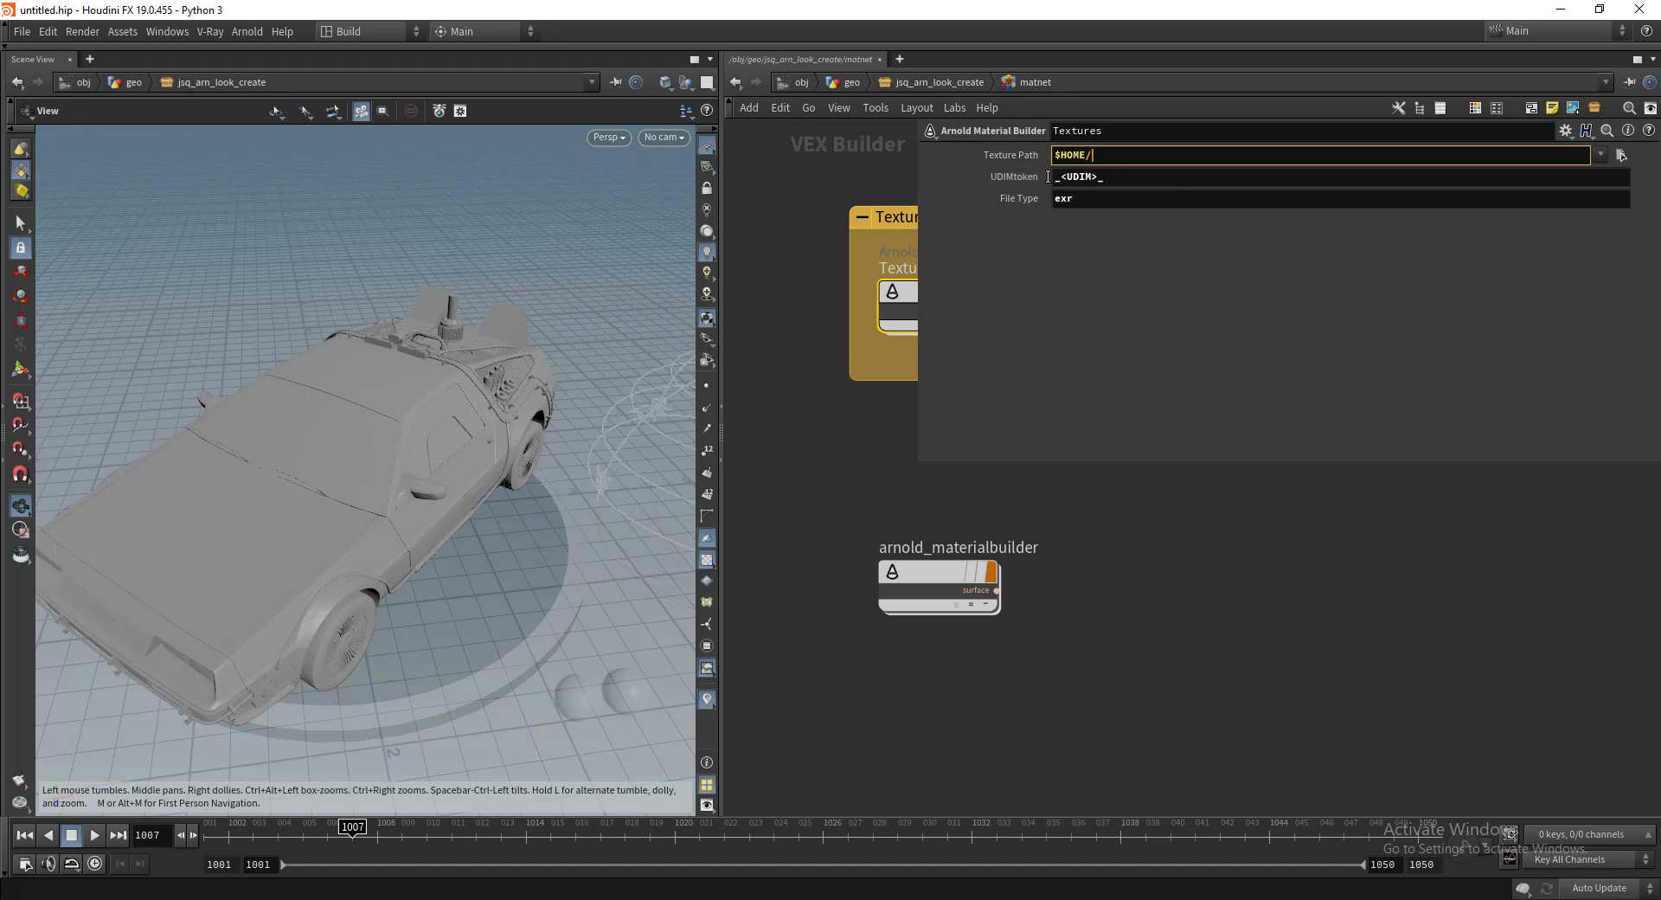
{"action": "left_click", "coordinate": [1127, 179]}
{"action": "key", "text": "BackSpace"}
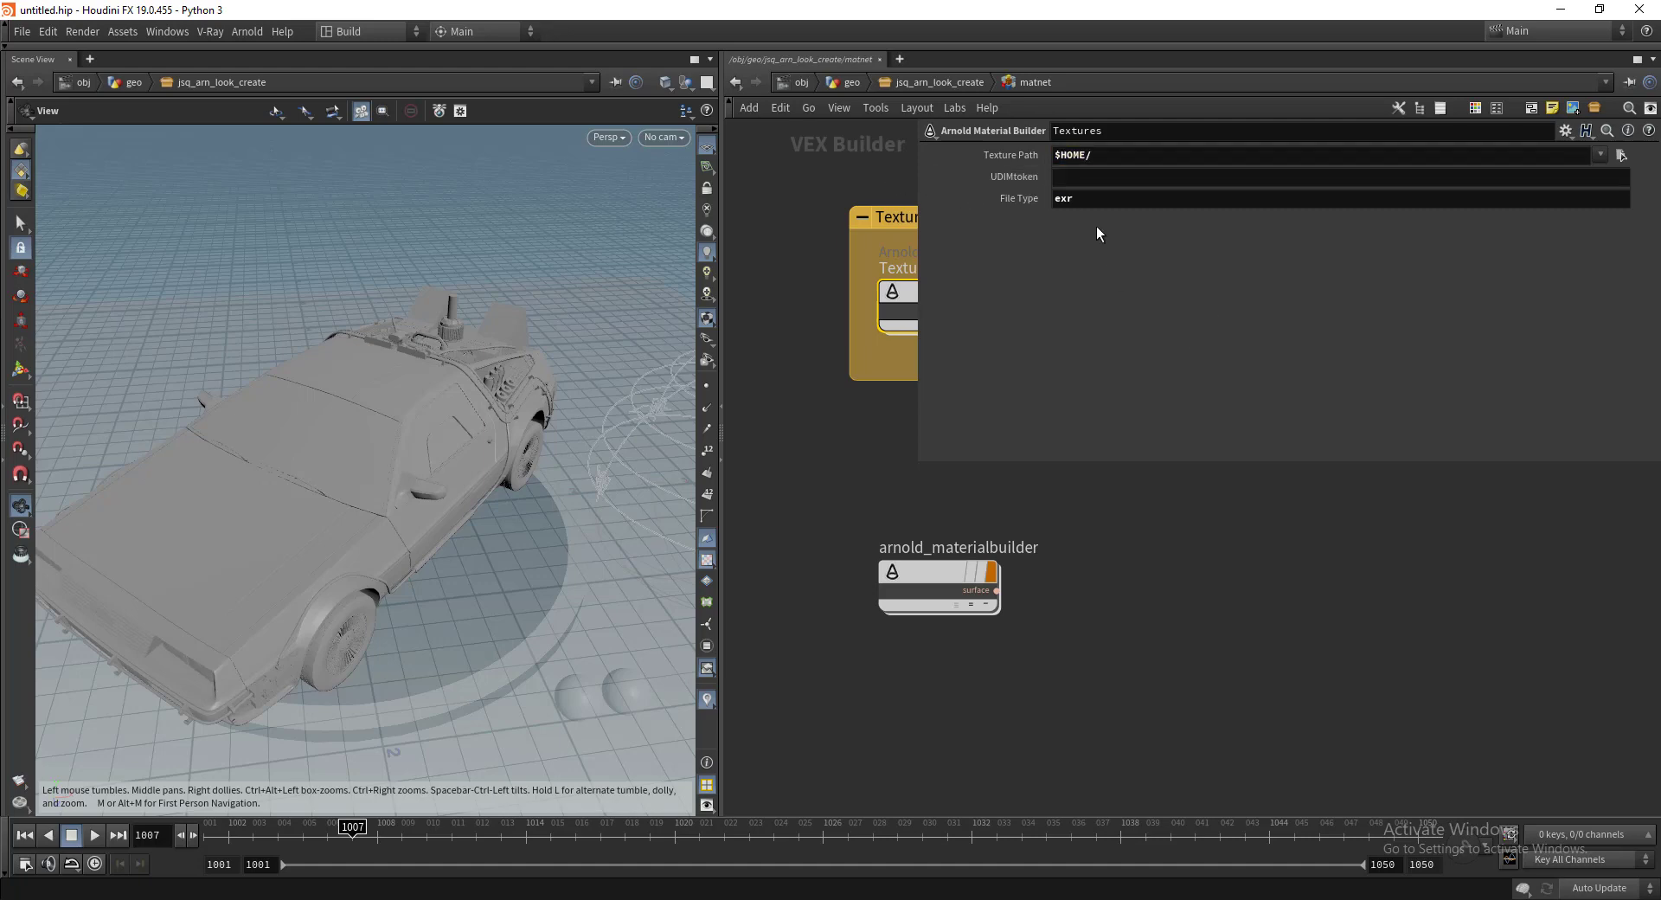
{"action": "key", "text": "Tab"}
{"action": "type", "text": "t"}
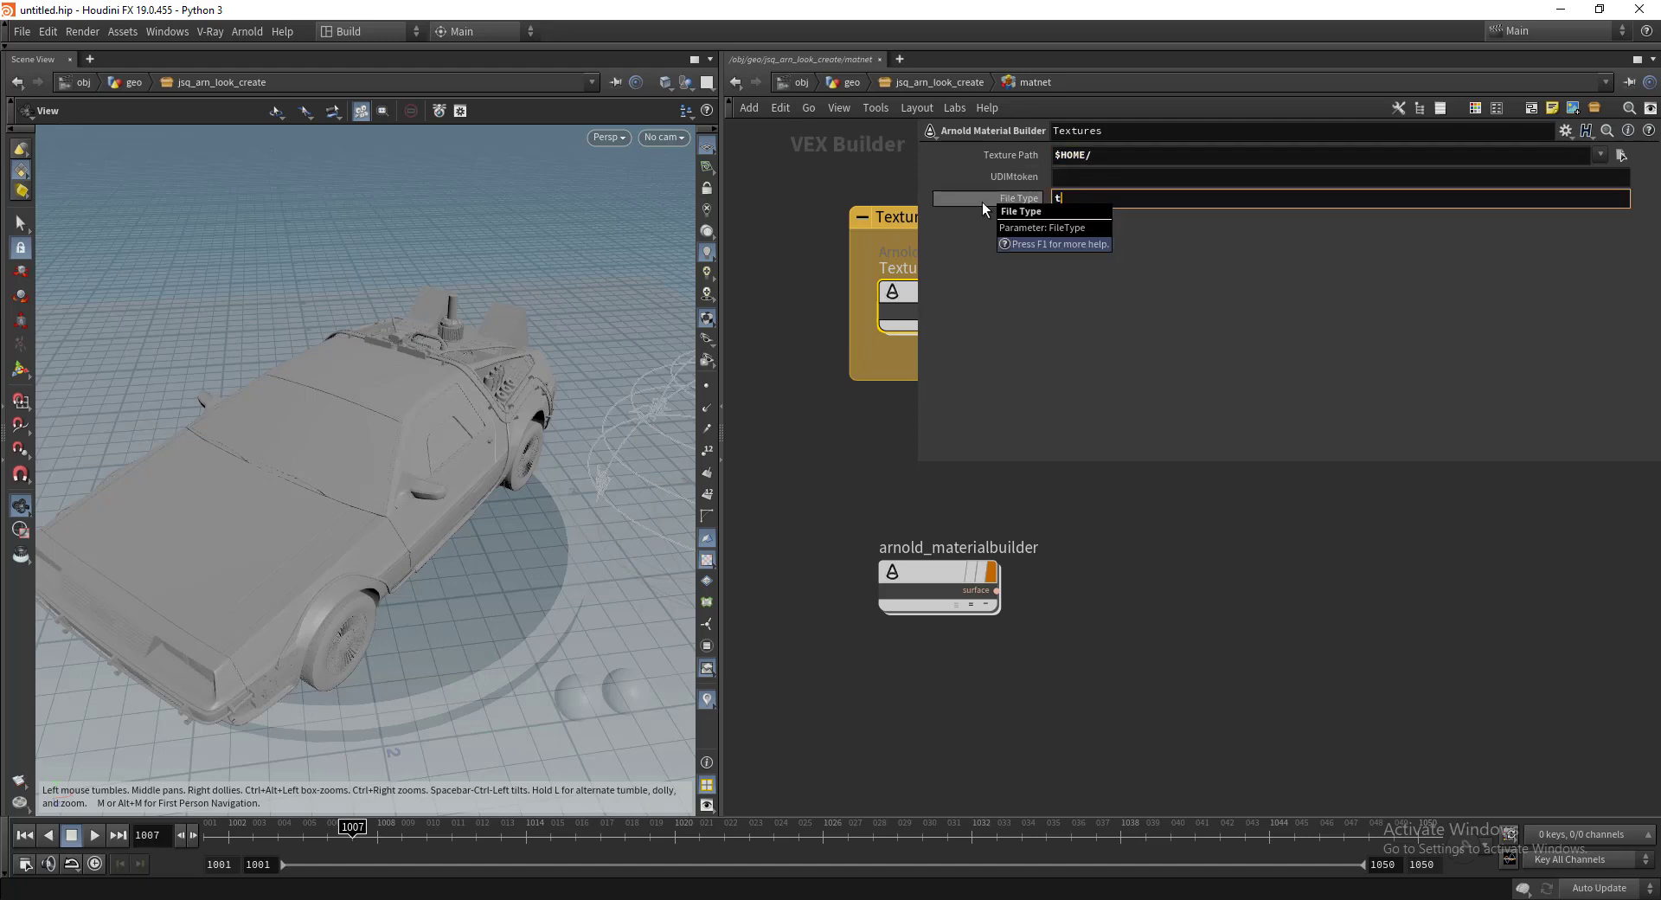
{"action": "type", "text": "x"}
{"action": "key", "text": "Return"}
Step: Go inside the Textures builder again and check the SSS1 image node's filename
{"action": "middle_click_drag", "start_coordinate": [1085, 705], "coordinate": [1032, 852]}
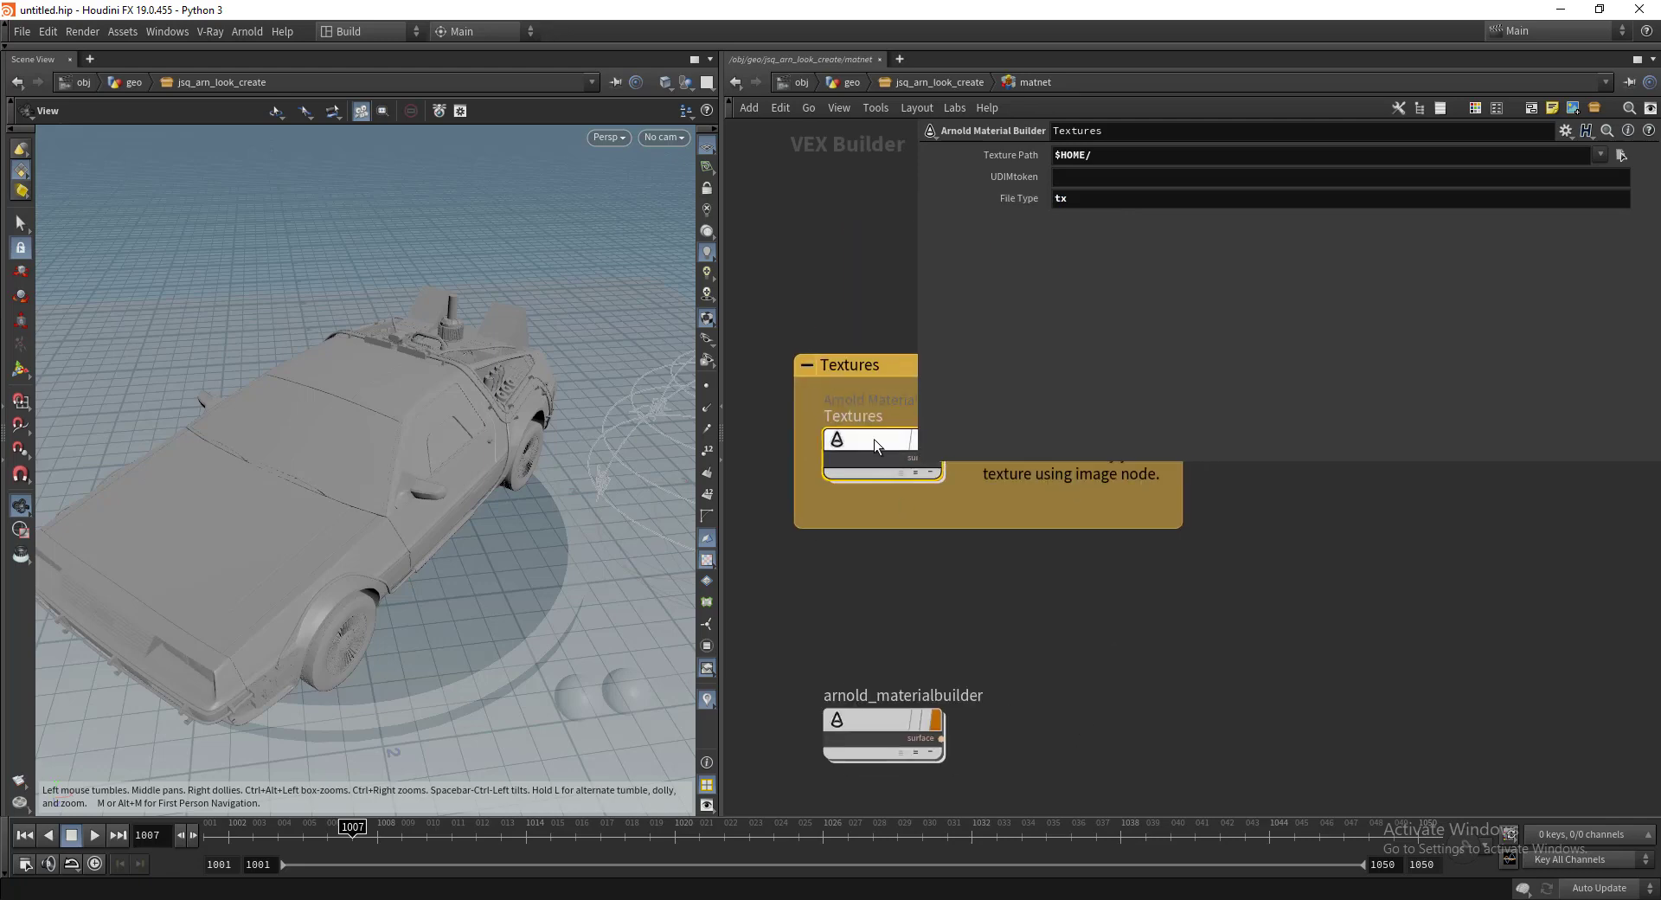
{"action": "double_click", "coordinate": [872, 436]}
{"action": "middle_click_drag", "start_coordinate": [1090, 586], "coordinate": [1102, 646]}
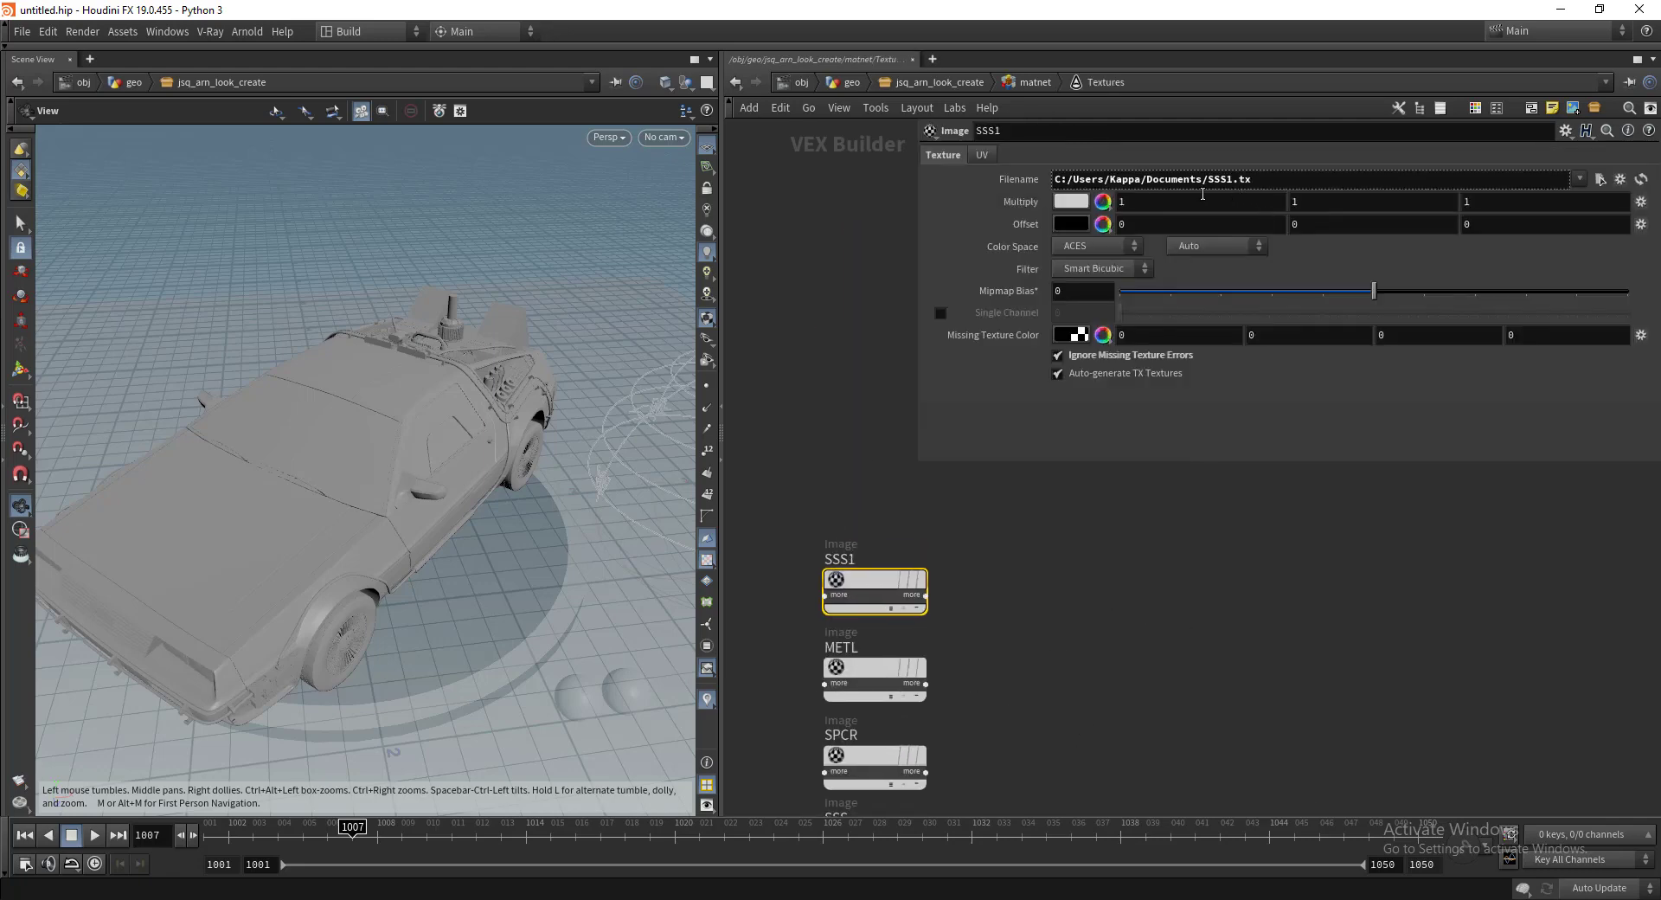
{"action": "left_click_drag", "start_coordinate": [1051, 176], "coordinate": [1247, 178]}
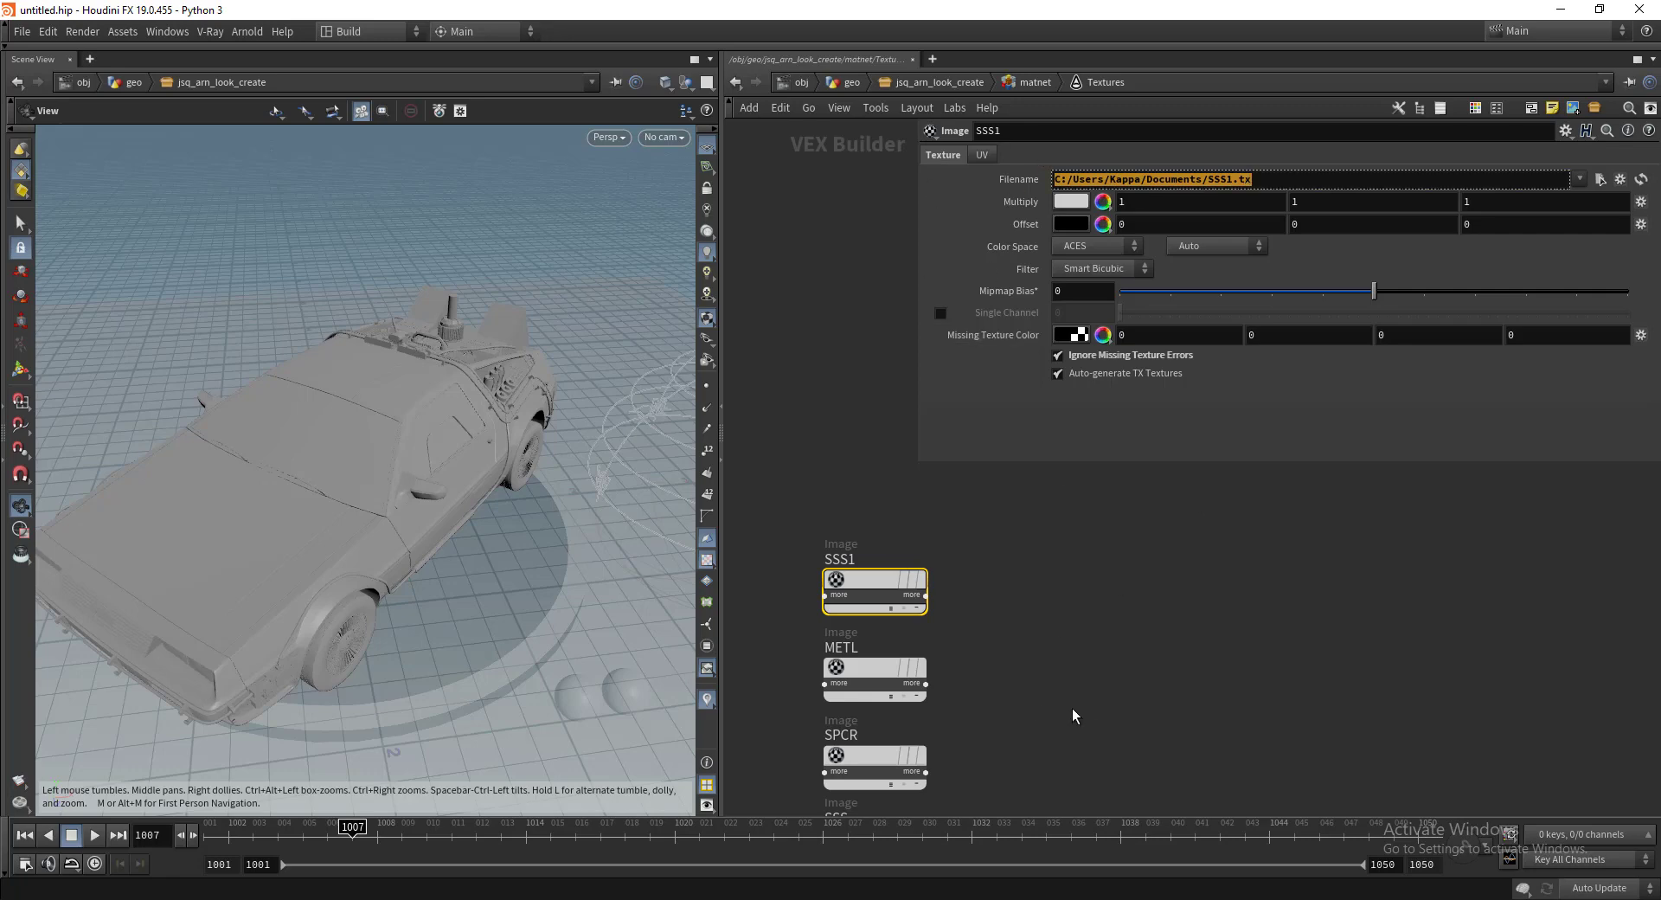
Step: Go inside the arnold_materialbuilder and look at the targets of its COL and METL fetch nodes
{"action": "left_click", "coordinate": [1033, 83]}
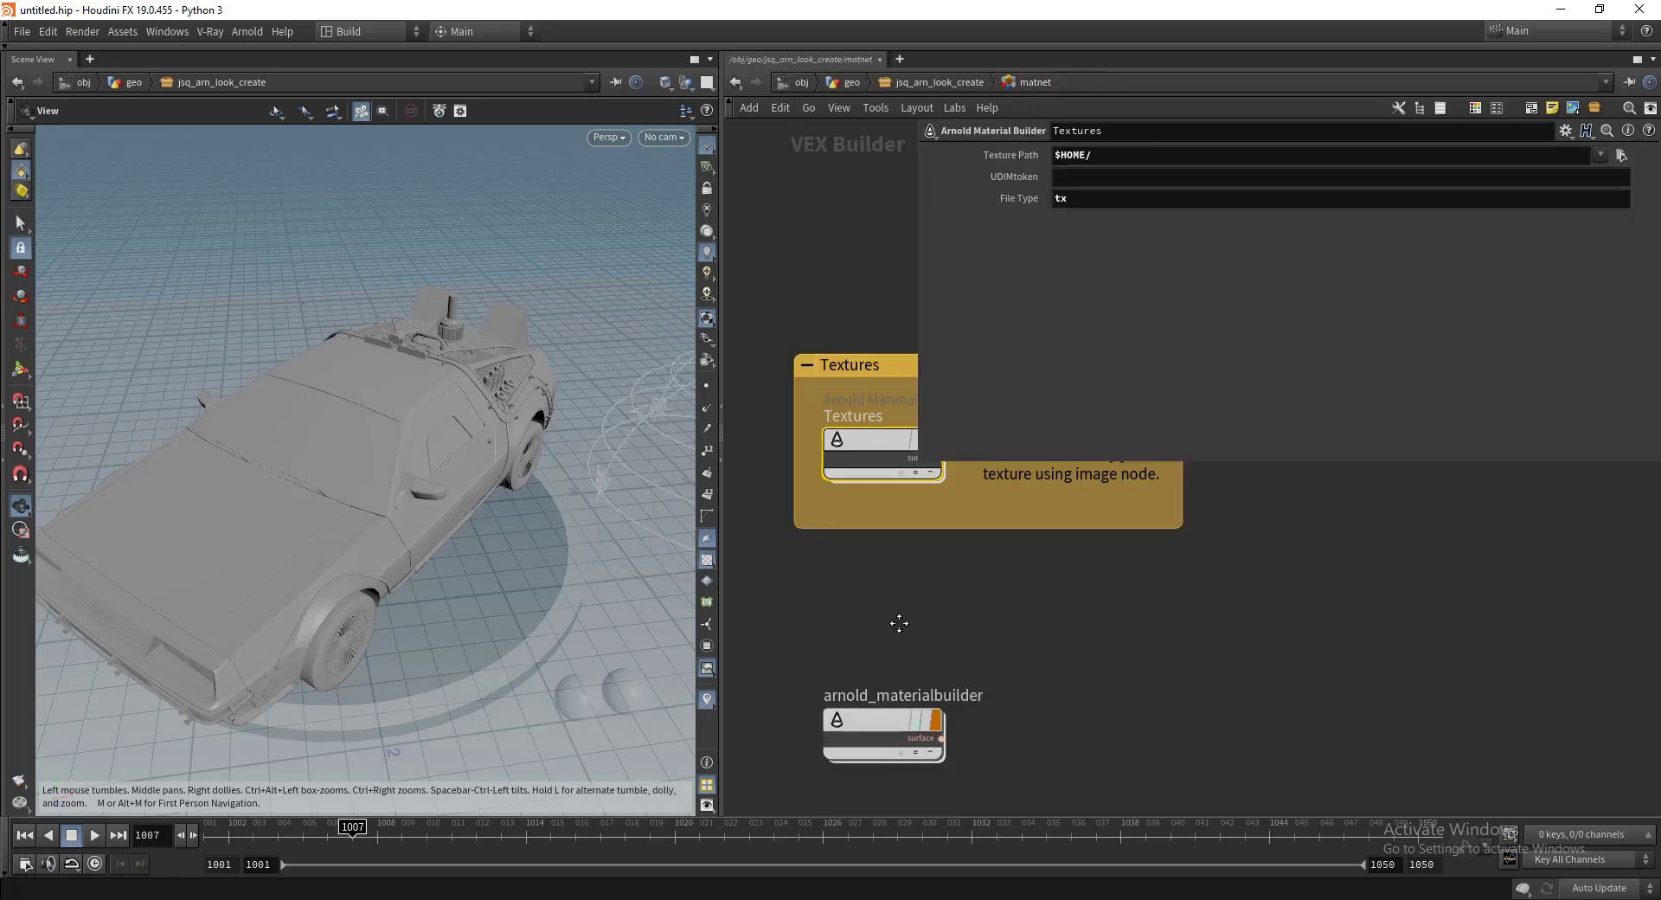
{"action": "double_click", "coordinate": [885, 638]}
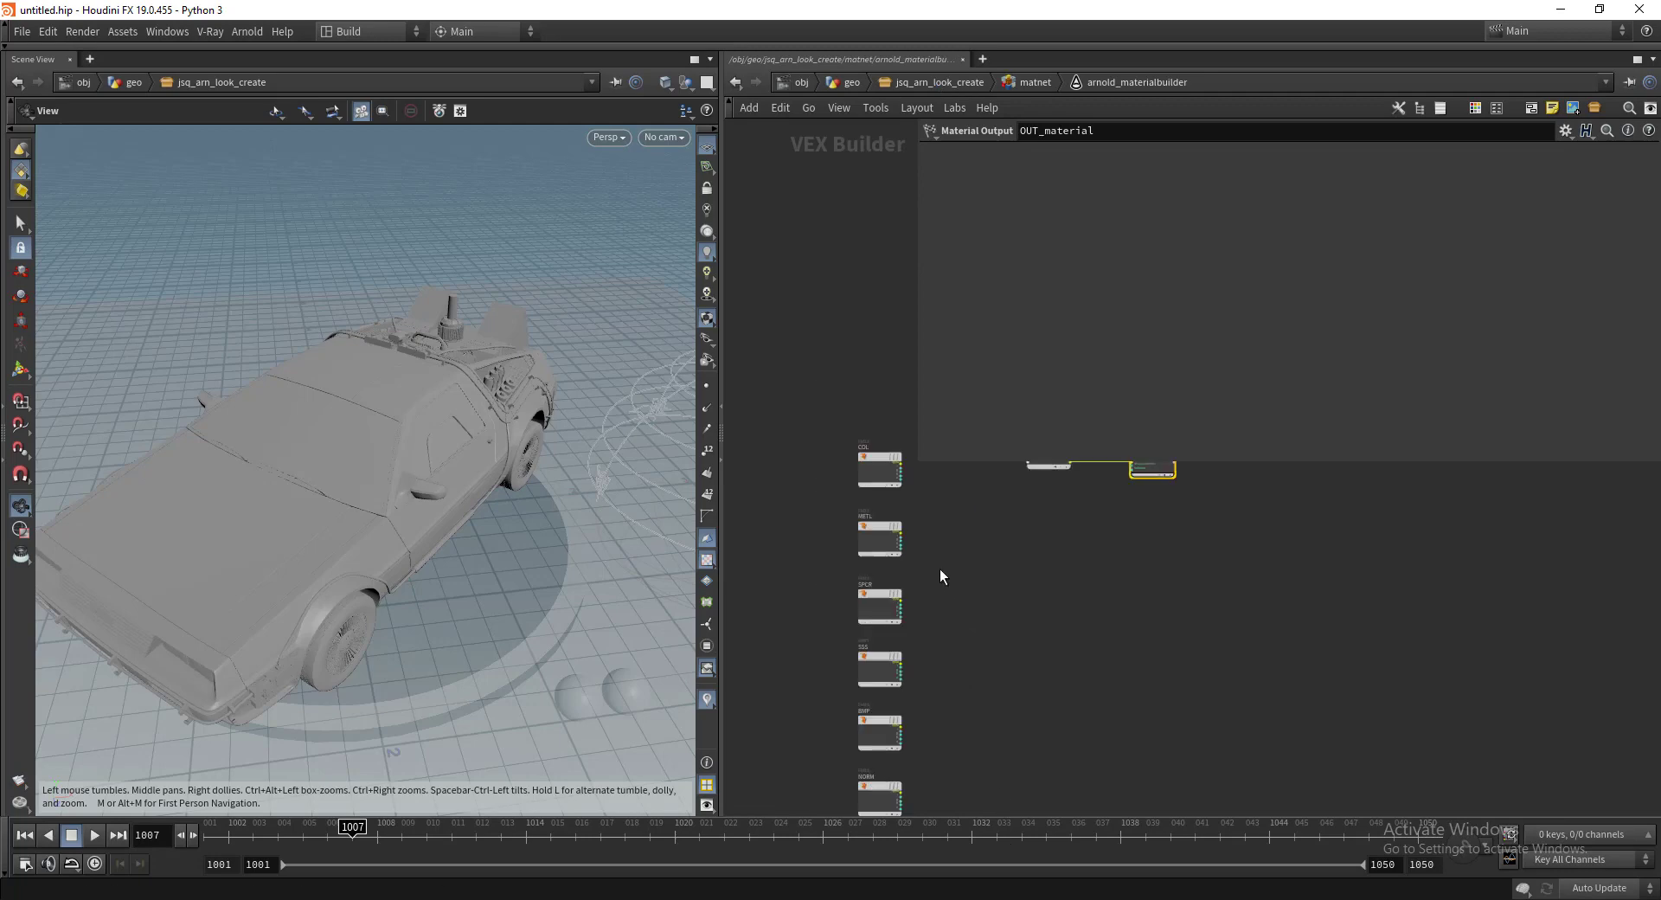
{"action": "middle_click_drag", "start_coordinate": [941, 571], "coordinate": [894, 590]}
{"action": "left_click", "coordinate": [832, 491]}
{"action": "left_click", "coordinate": [832, 562]}
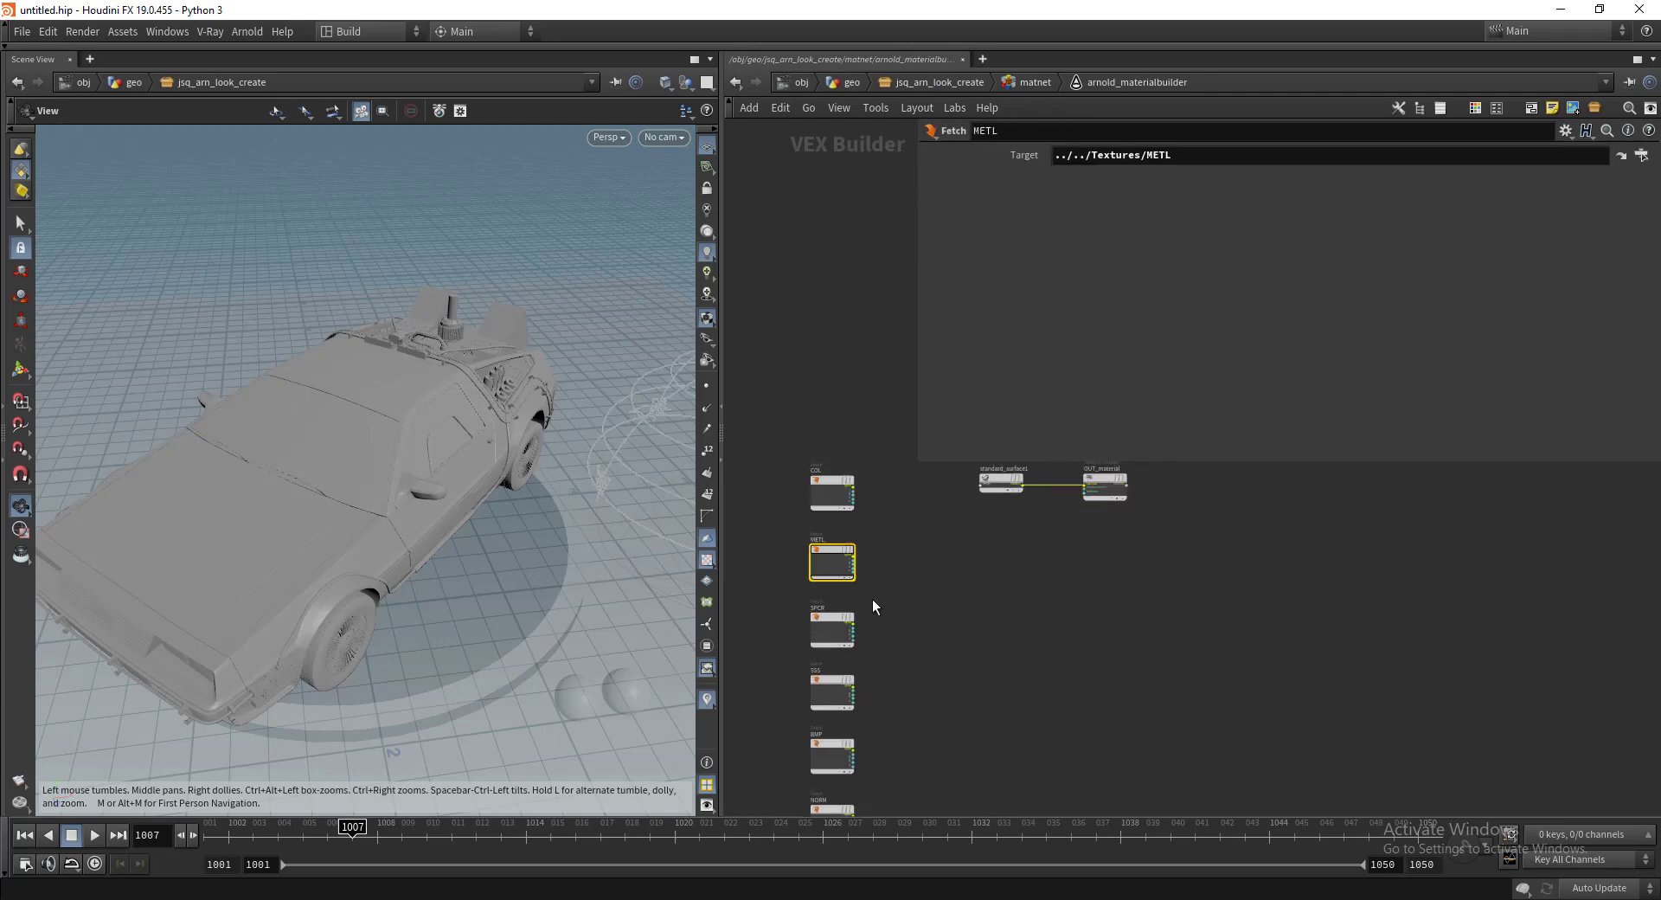
Step: Connect the COL fetch node's rgba output to the base color input of the standard surface
{"action": "left_click_drag", "start_coordinate": [799, 463], "coordinate": [798, 465]}
{"action": "middle_click_drag", "start_coordinate": [902, 519], "coordinate": [897, 631]}
{"action": "scroll", "coordinate": [865, 575], "scroll_direction": "up", "scroll_amount": 3}
{"action": "left_click_drag", "start_coordinate": [842, 551], "coordinate": [1064, 548]}
{"action": "mouse_move", "coordinate": [1114, 585]}
{"action": "left_click", "coordinate": [1198, 598]}
{"action": "middle_click_drag", "start_coordinate": [938, 554], "coordinate": [960, 470]}
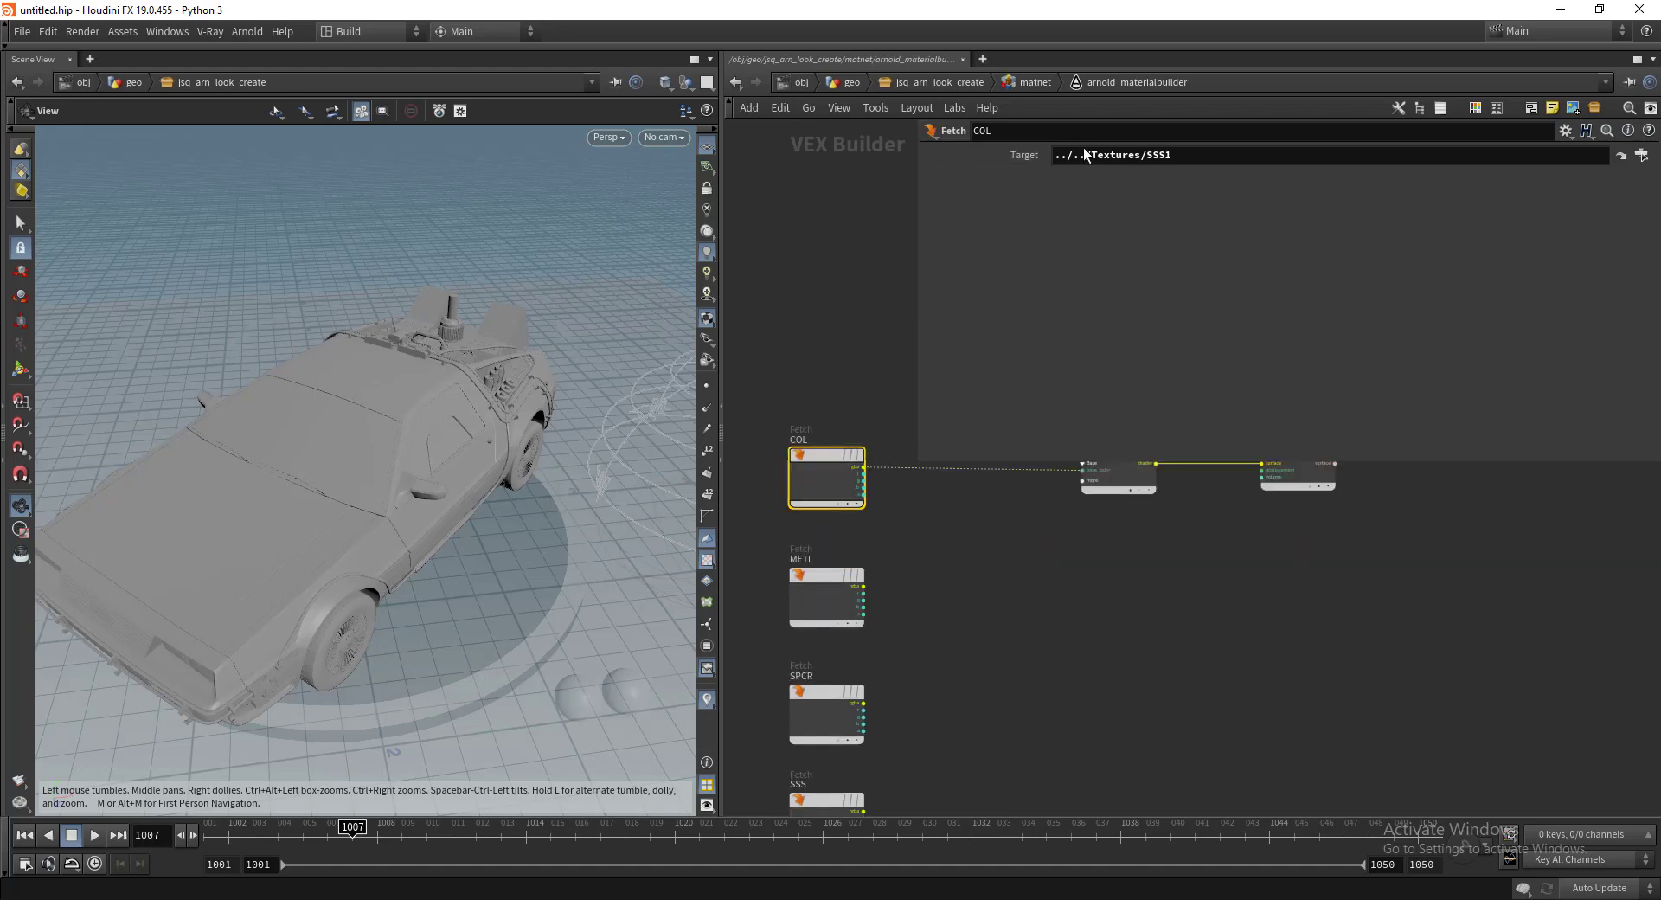
Step: Return from the material builder through the matnet and geo networks to the obj level
{"action": "left_click", "coordinate": [1028, 83]}
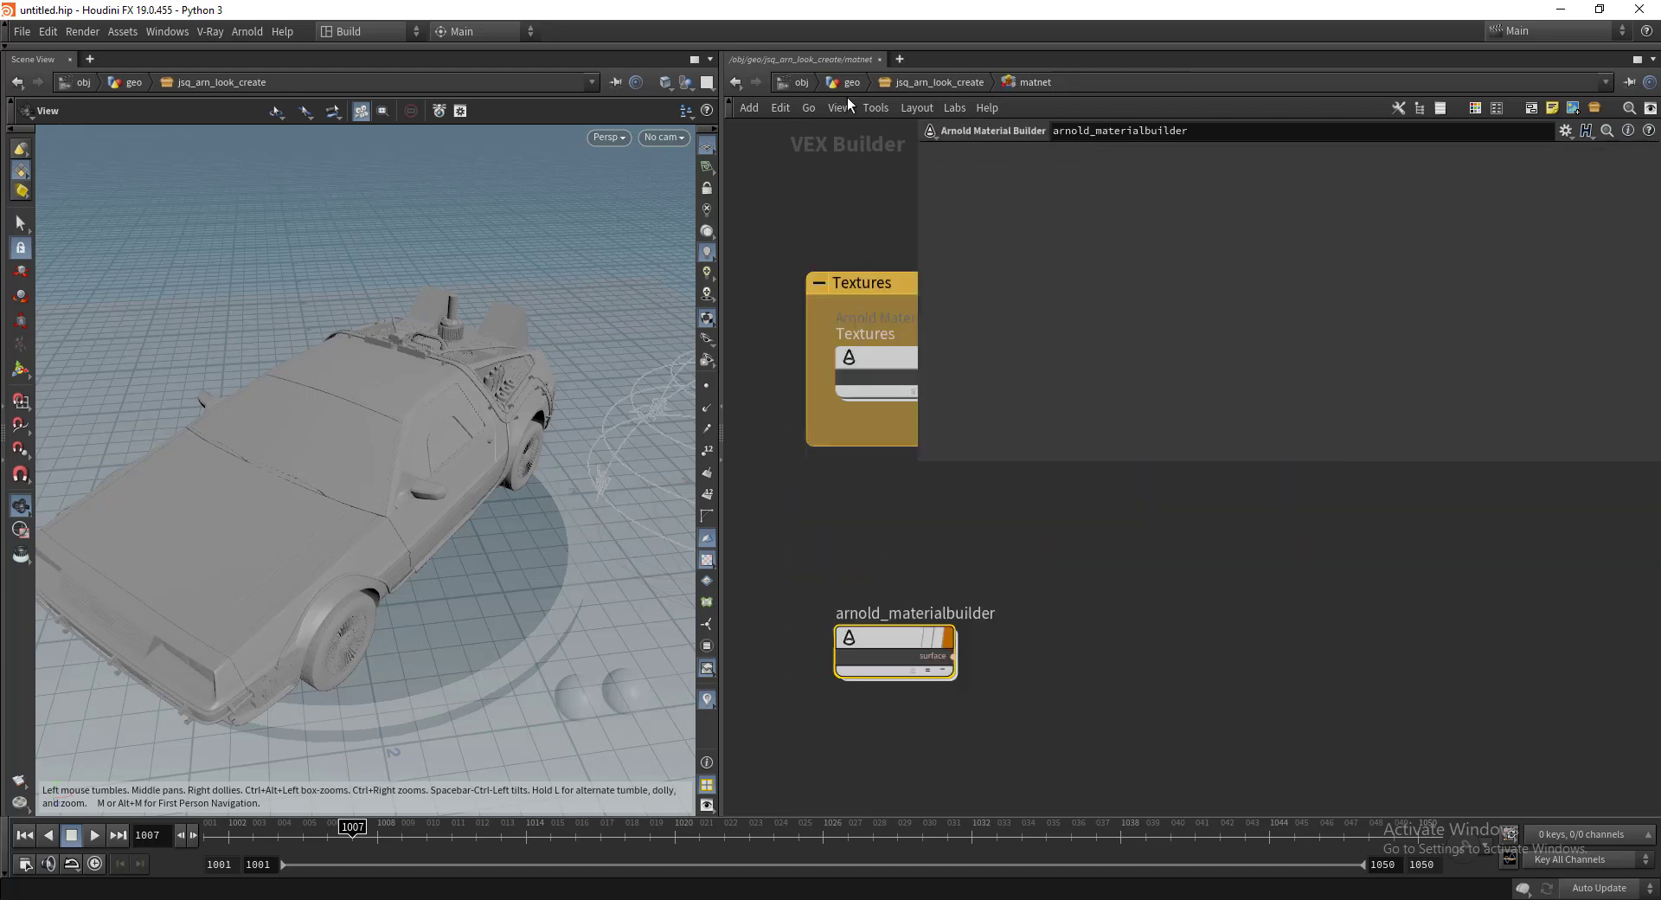
{"action": "left_click", "coordinate": [850, 82]}
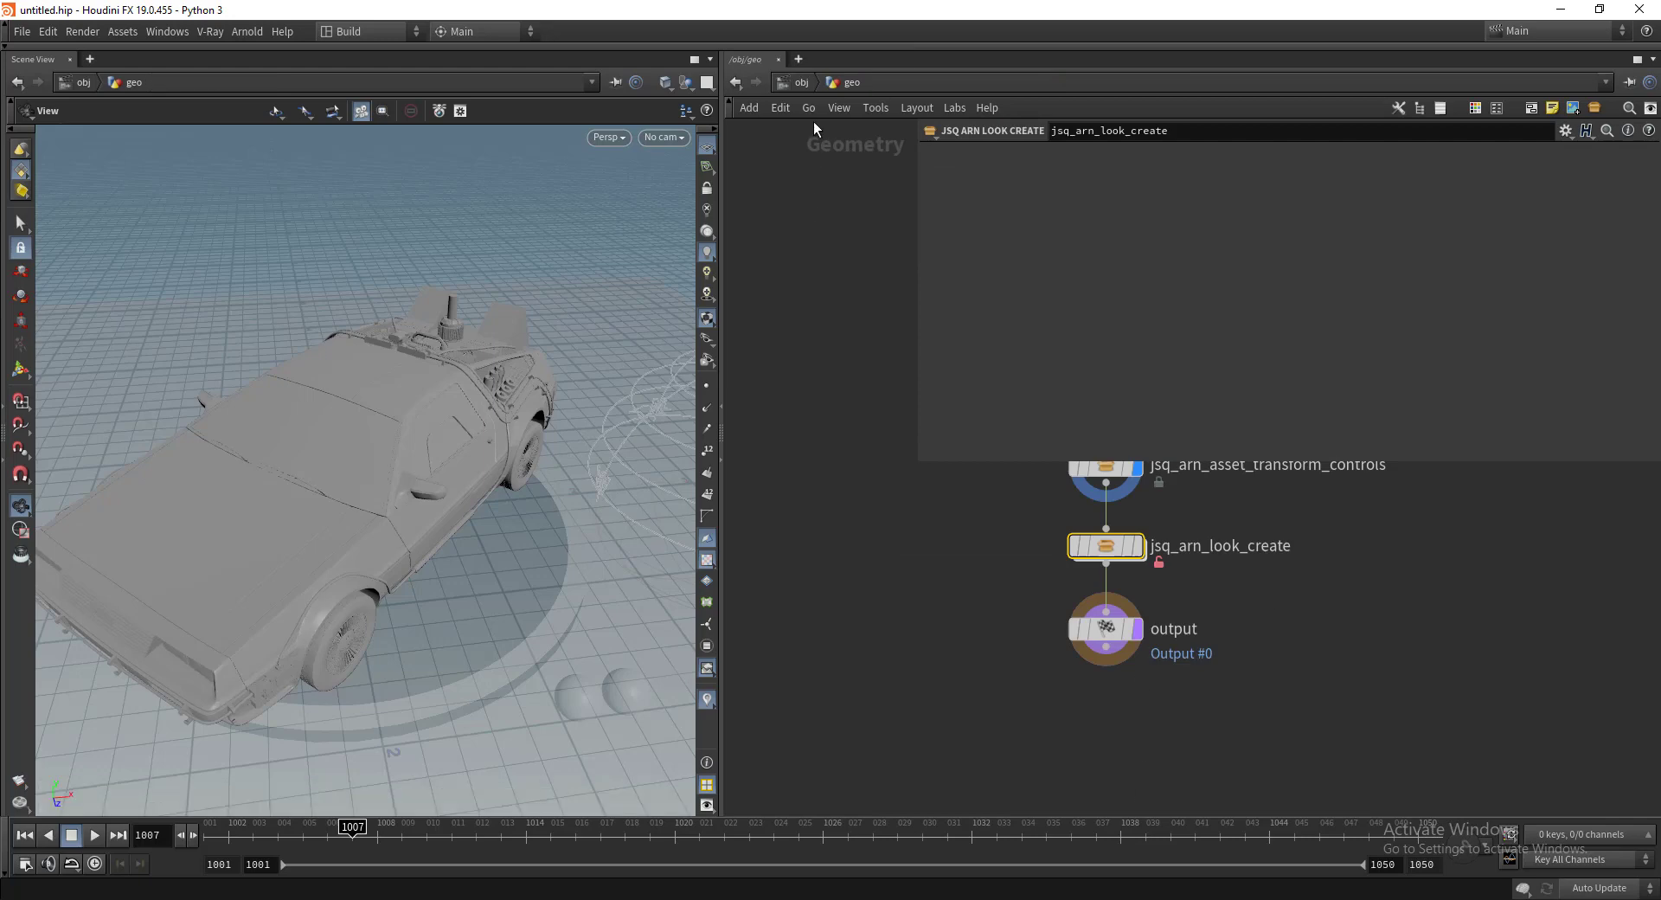
{"action": "left_click", "coordinate": [788, 81]}
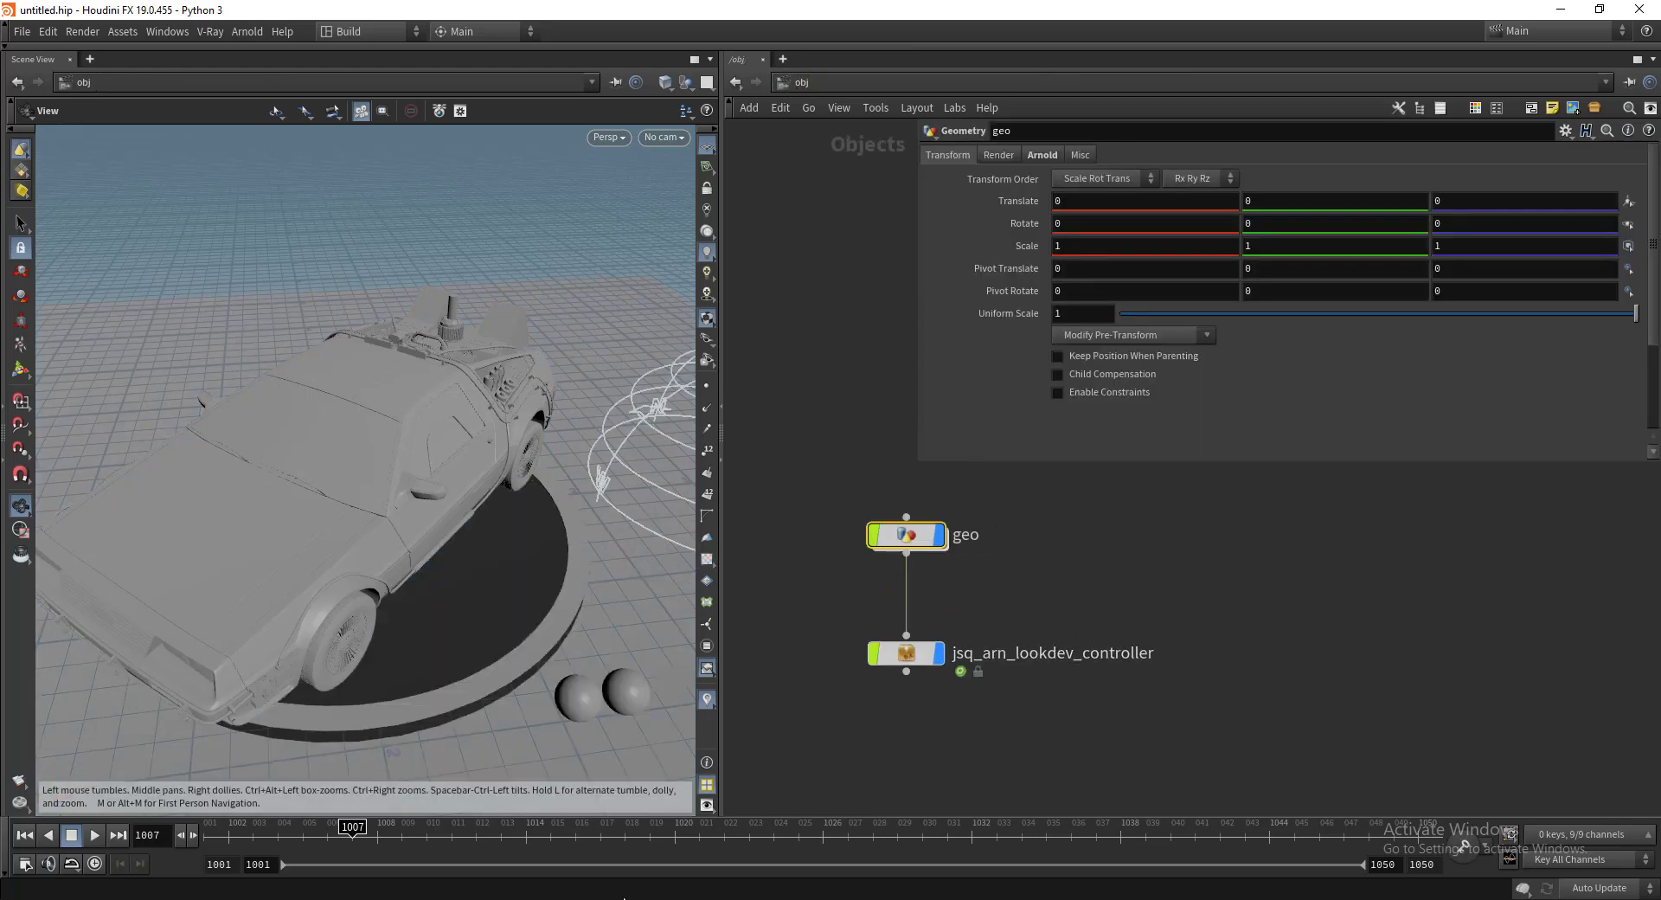